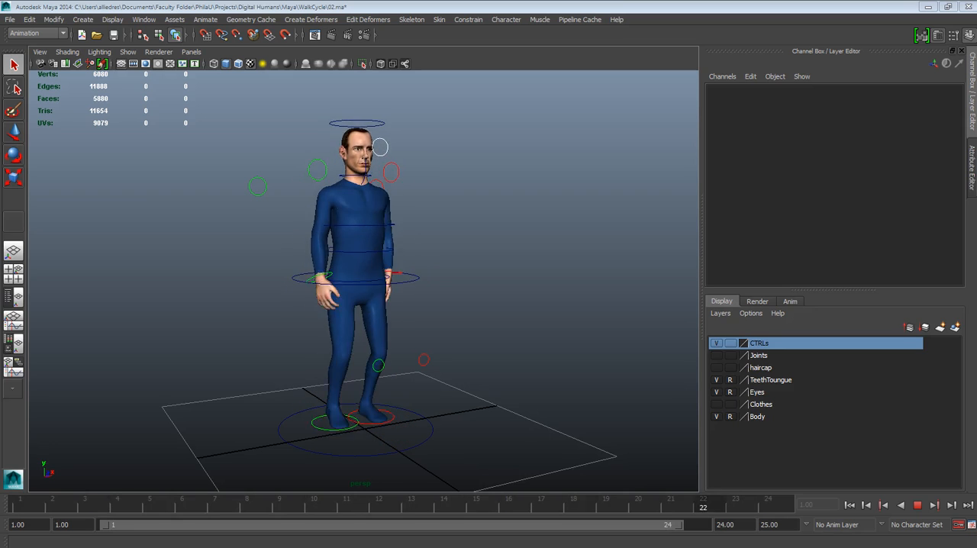
Examine the character's legs and feet up close during walk cycle playback, then stop the playback
left_click_drag(431, 337, 460, 334, "alt")
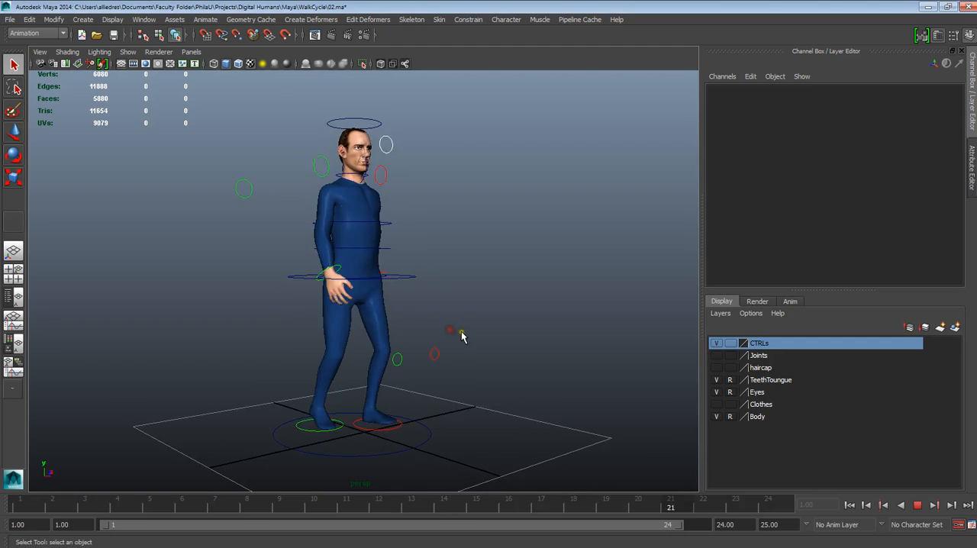
right_click_drag(461, 333, 468, 328, "alt")
middle_click_drag(467, 329, 445, 264, "alt")
right_click_drag(445, 264, 463, 331, "alt")
middle_click_drag(462, 331, 461, 294, "alt")
right_click_drag(461, 294, 479, 352, "alt")
left_click_drag(479, 352, 515, 354, "alt")
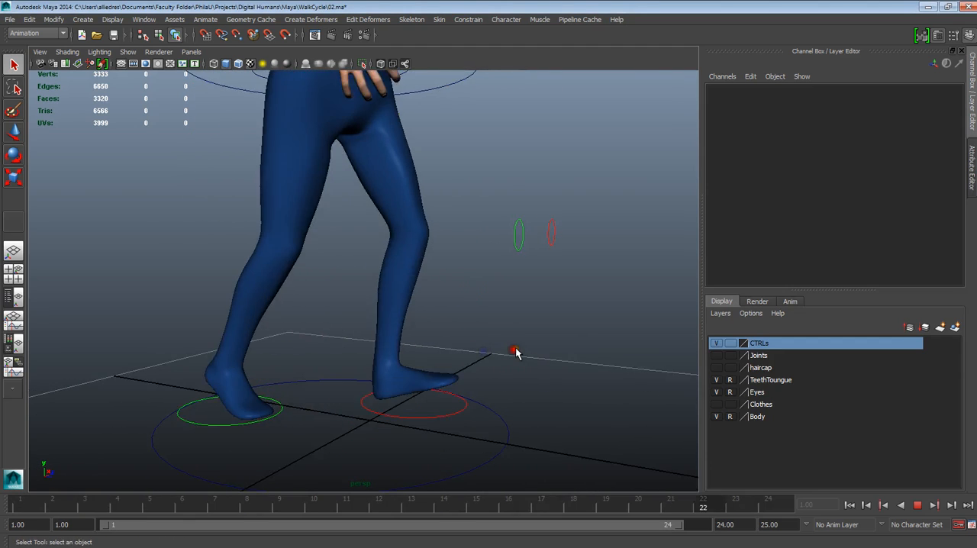
left_click(917, 505)
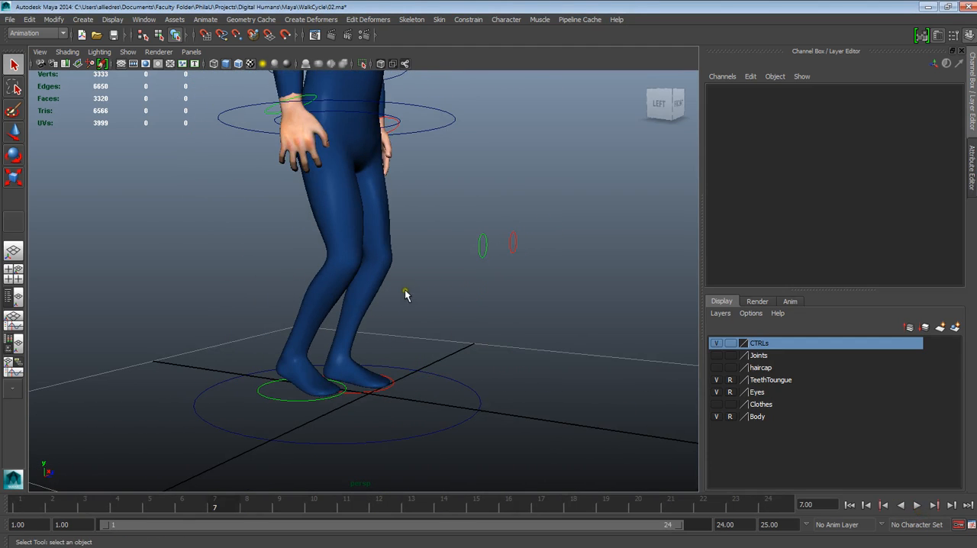
Examine the left foot control's motion over the opening frames and settle on frame 4 with the feet close up
left_click(415, 107)
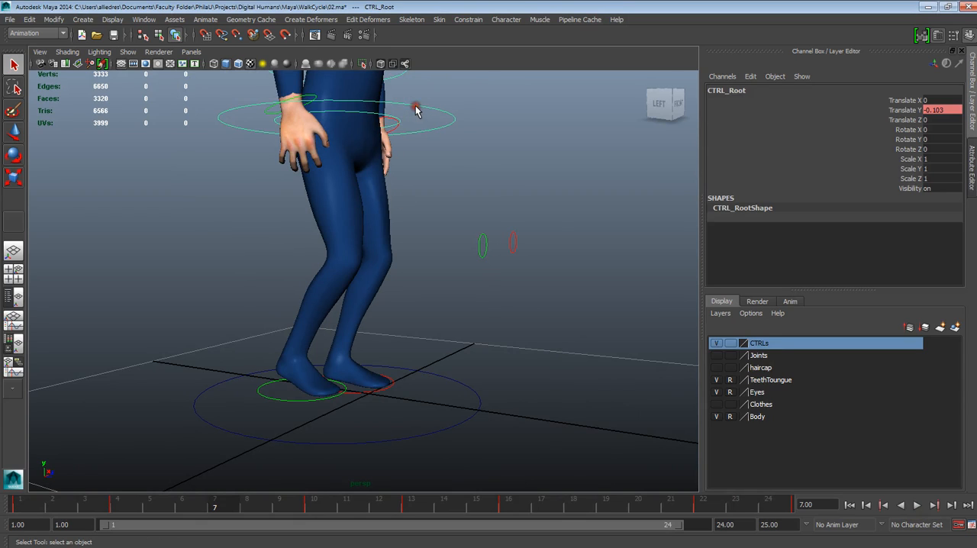
left_click(398, 404)
left_click(365, 399)
left_click(100, 506)
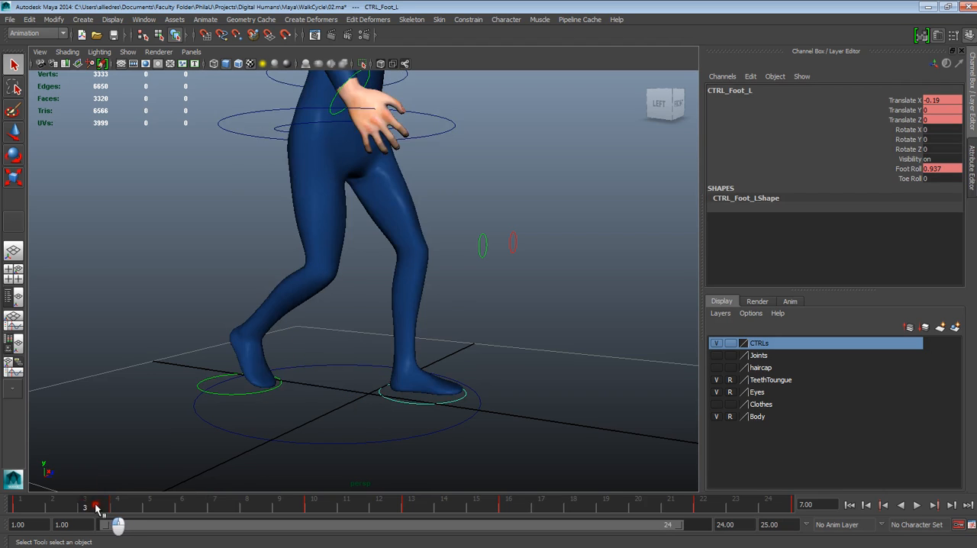
key("alt+v")
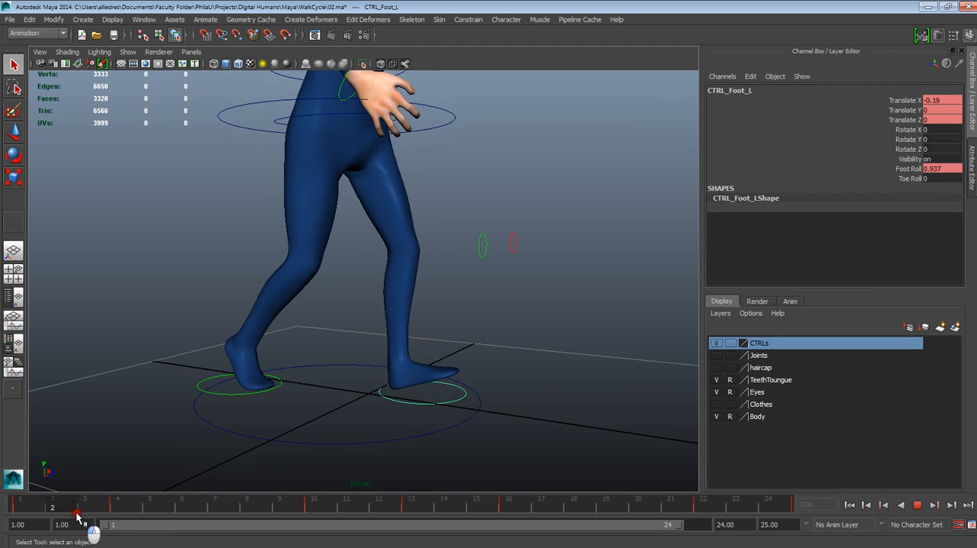
left_click(77, 511)
left_click_drag(108, 508, 143, 510)
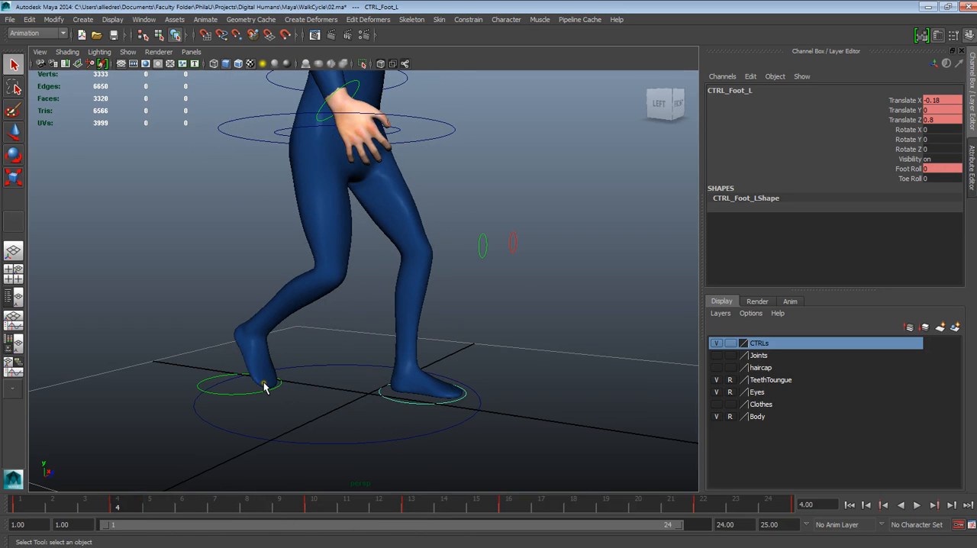
scroll(404, 403, "up", 2)
mouse_move(404, 403)
left_mouse_down("alt")
mouse_move(392, 415)
mouse_move(403, 405)
left_mouse_up("alt")
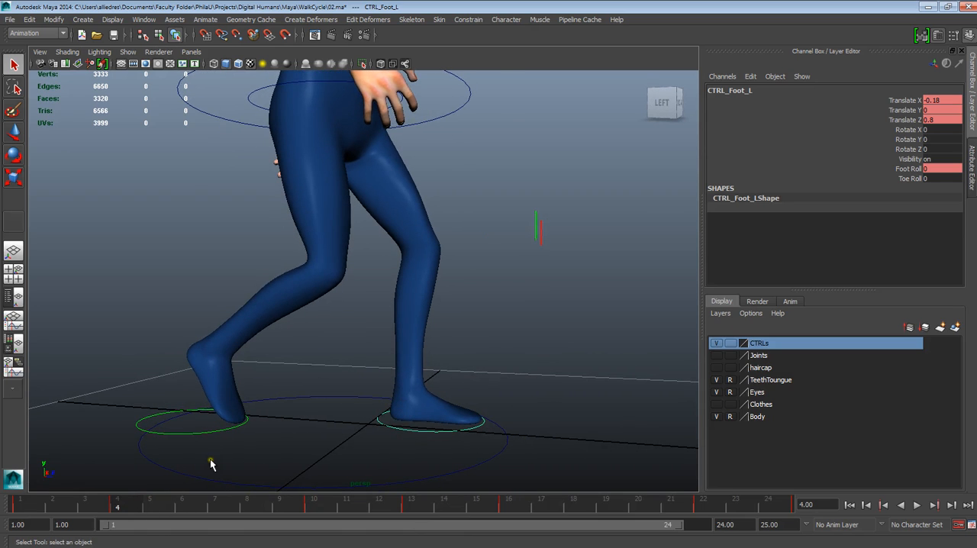
Switch to the Persp/Graph layout and isolate the right foot control's Translate Z curve in the Graph Editor
left_click(15, 325)
left_click_drag(389, 260, 398, 341)
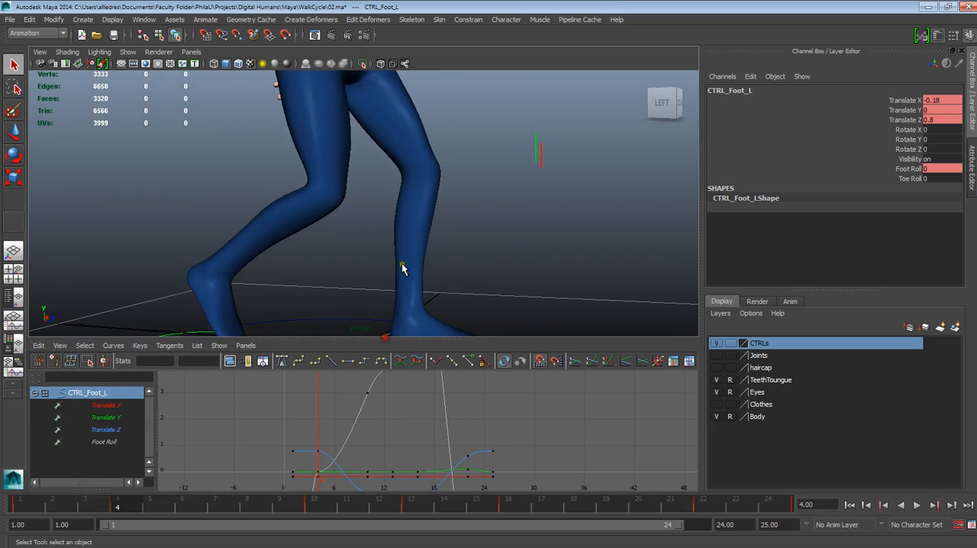
scroll(400, 272, "down", 4)
middle_click_drag(402, 268, 420, 258, "alt")
left_click(502, 244)
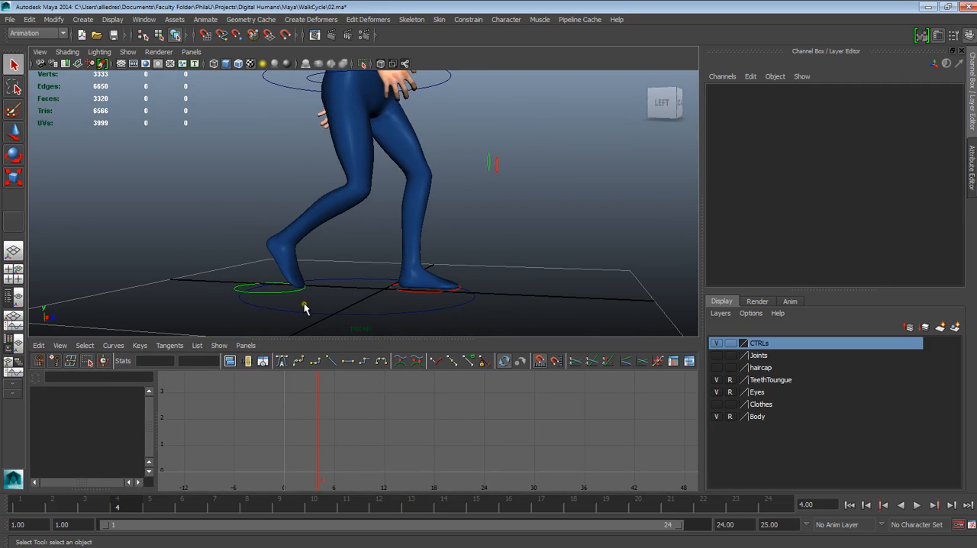
left_click(281, 292)
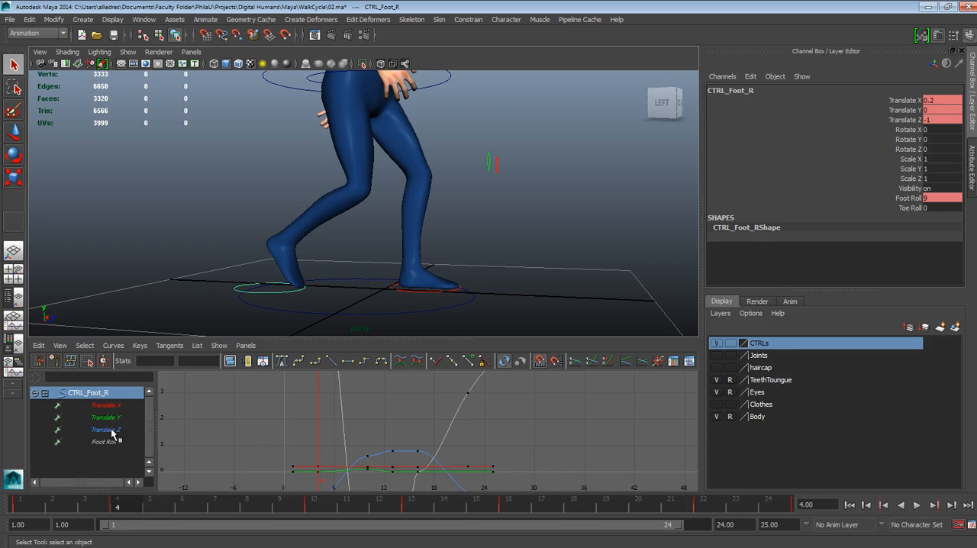
left_click(112, 430)
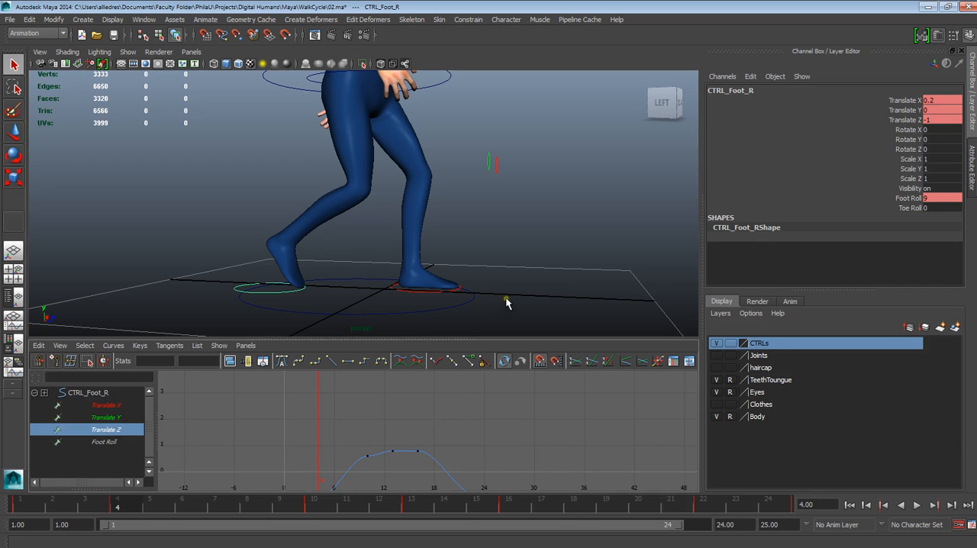
Enlarge the Graph Editor and frame the right foot's Translate Z curve, keeping both feet close up in the perspective view
middle_click_drag(506, 299, 501, 223, "alt")
right_click_drag(502, 222, 533, 314, "alt")
middle_click_drag(530, 258, 538, 324, "alt")
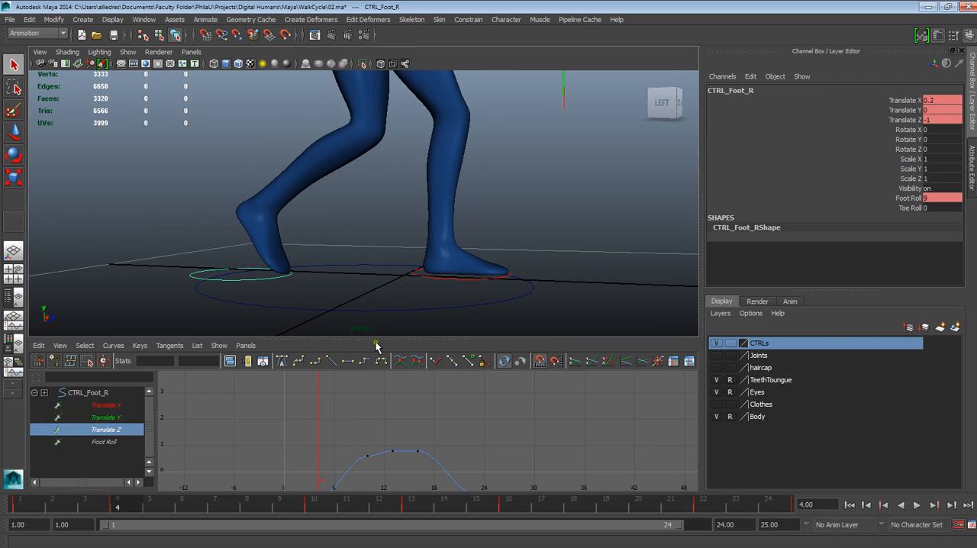
left_click_drag(380, 338, 381, 294)
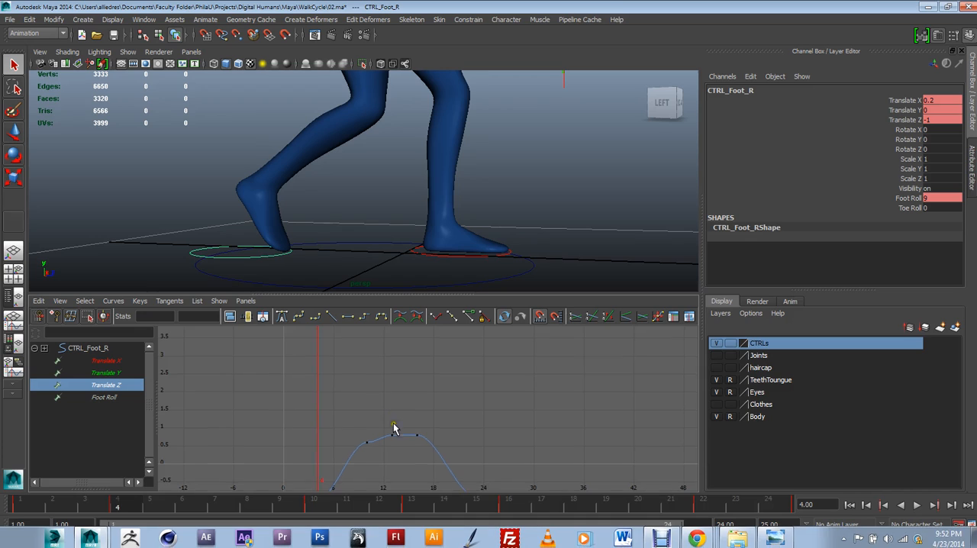
key("f")
middle_click_drag(362, 411, 494, 410, "alt")
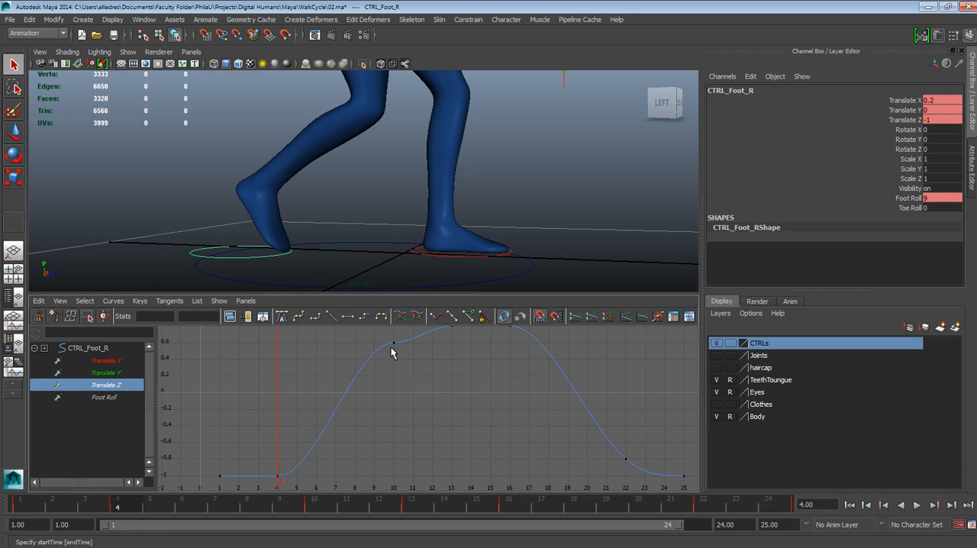
middle_click_drag(446, 358, 444, 383, "alt")
left_click_drag(416, 386, 466, 374)
left_click_drag(501, 342, 522, 380)
middle_click_drag(420, 412, 479, 389, "alt")
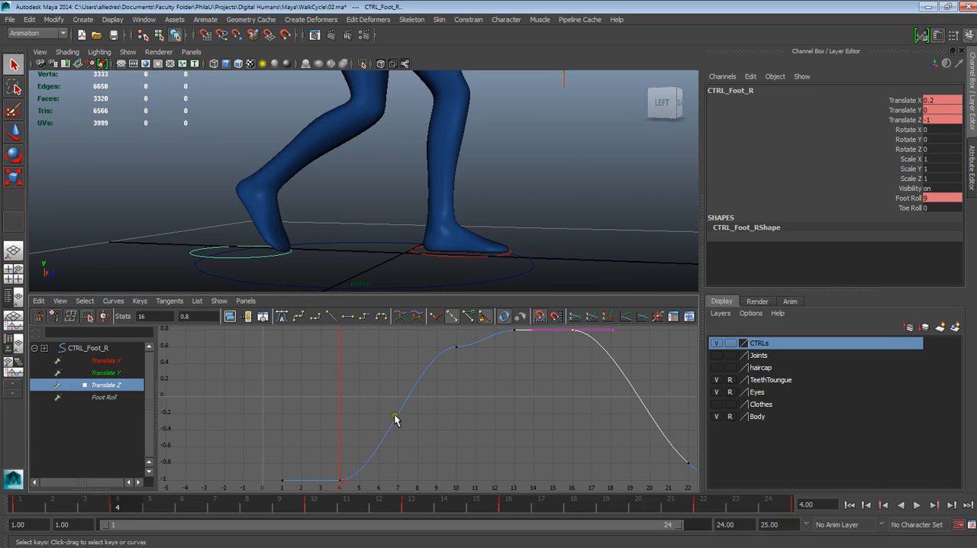
Scrub the right foot's swing between frames 4 and 10, and give the Translate Z keys at those frames linear tangents
mouse_move(130, 506)
left_mouse_down()
mouse_move(218, 507)
mouse_move(133, 510)
mouse_move(153, 526)
mouse_move(134, 510)
left_mouse_up()
middle_click_drag(355, 473, 340, 480)
left_click(153, 507)
left_click(180, 506)
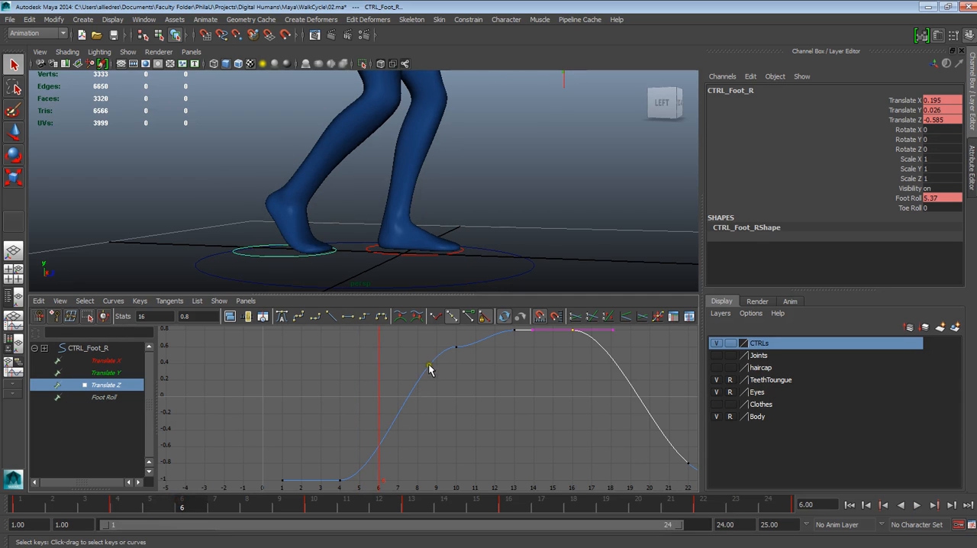
mouse_move(210, 509)
left_mouse_down()
mouse_move(175, 508)
mouse_move(283, 506)
mouse_move(316, 492)
left_mouse_up()
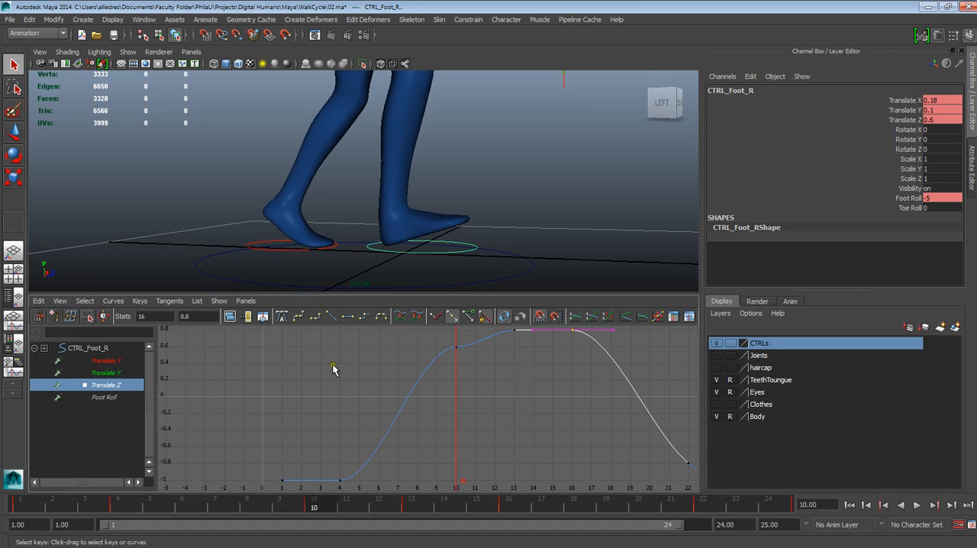
left_click_drag(312, 506, 134, 522)
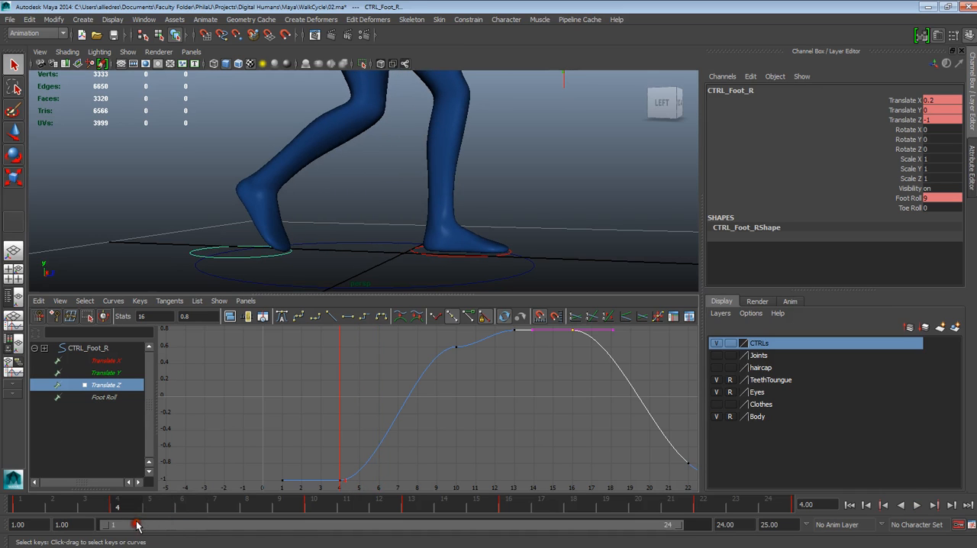
left_click_drag(338, 351, 463, 505)
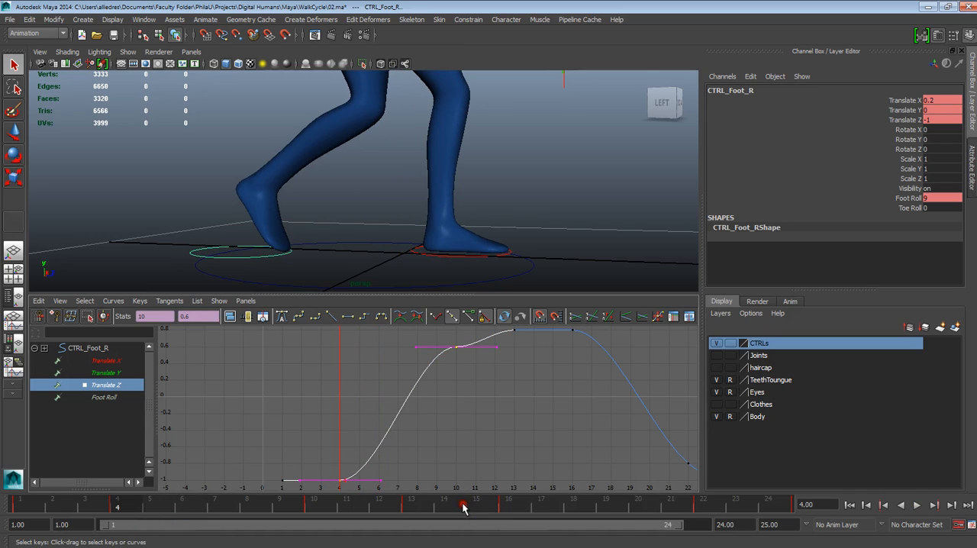
left_click(332, 317)
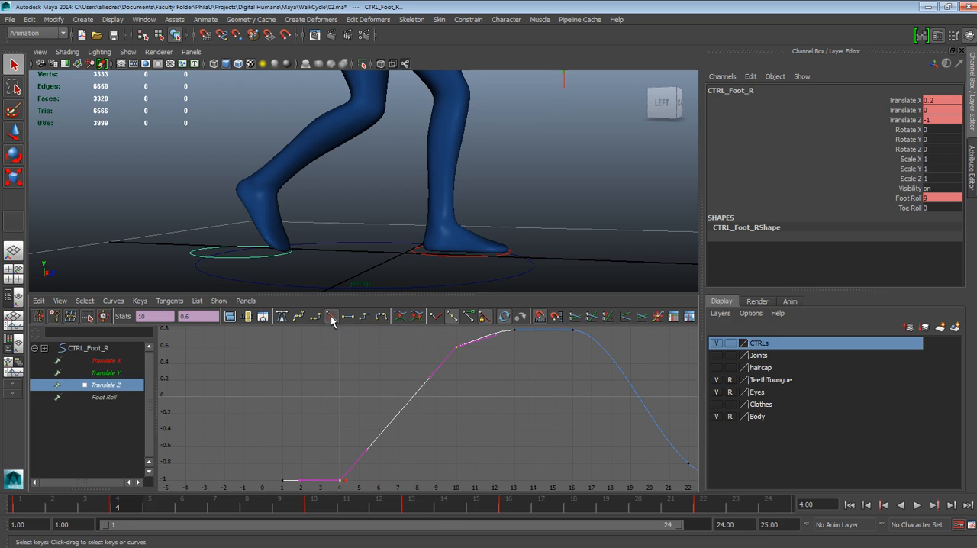
Play and scrub the walk cycle, mainly frames 4 to 10, to check the right foot's forward motion
key("alt+v")
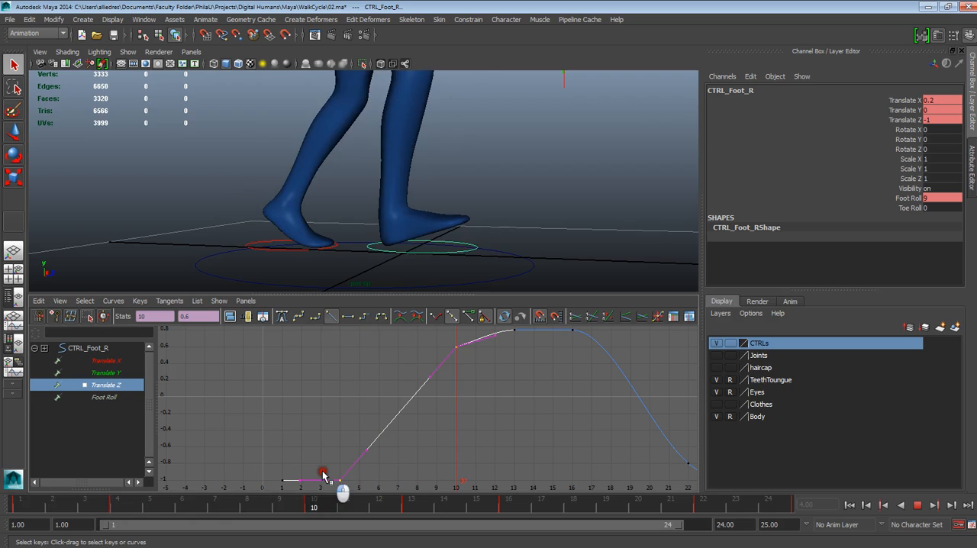
left_click(183, 497)
left_click(419, 458)
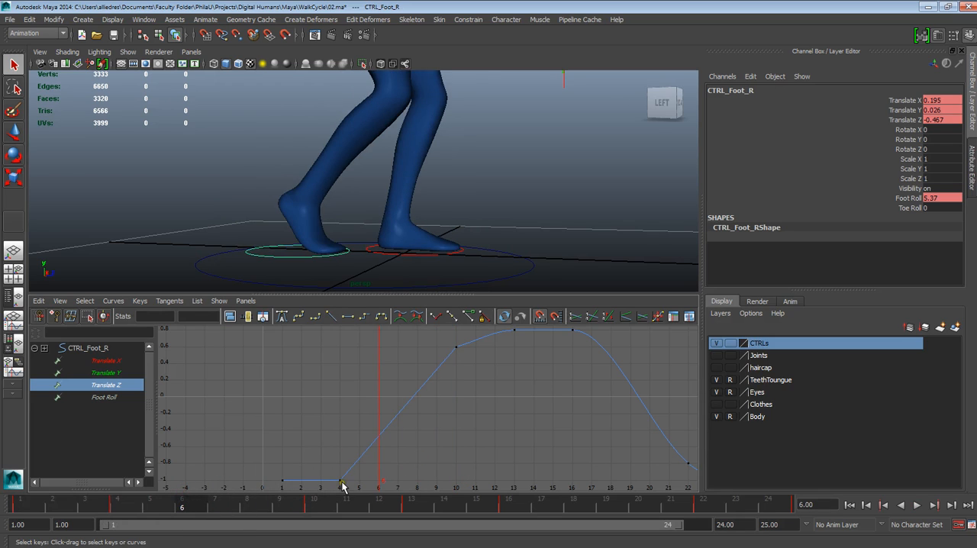
left_click(120, 508)
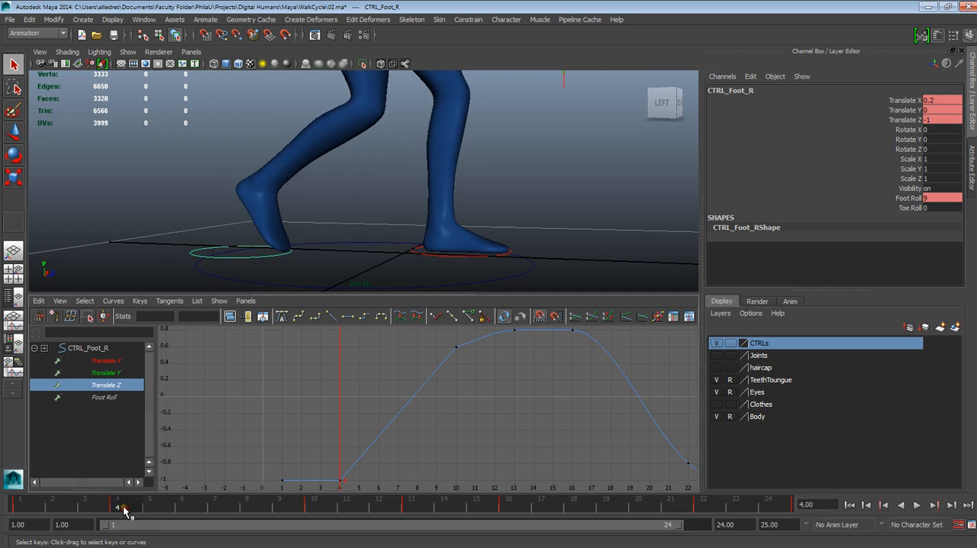
left_click_drag(123, 510, 315, 510)
key("alt+v")
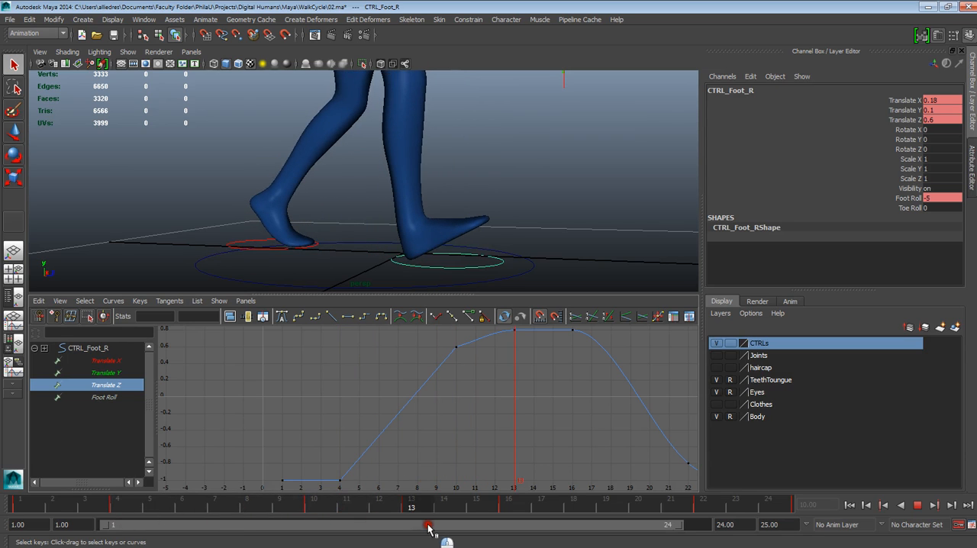
left_click(116, 506)
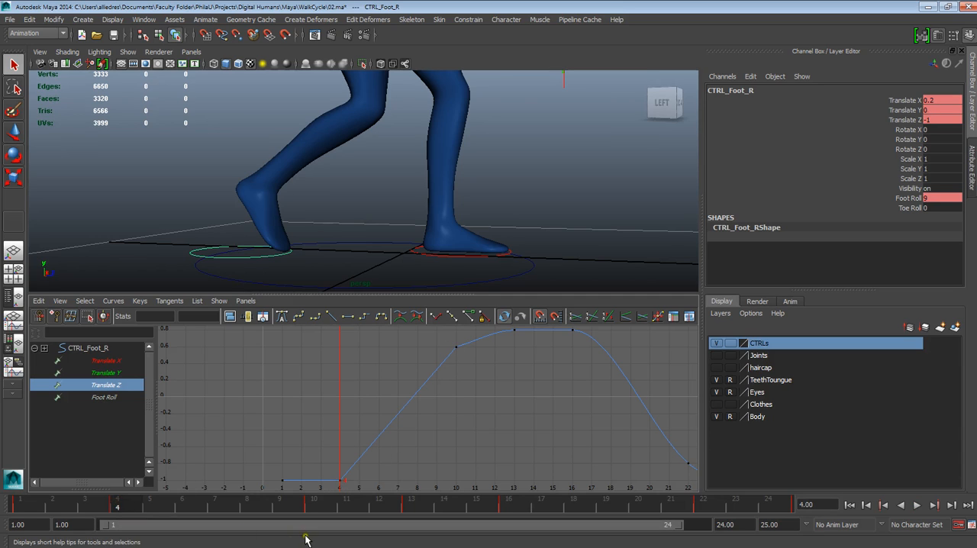
left_click_drag(310, 508, 93, 513)
left_click(921, 505)
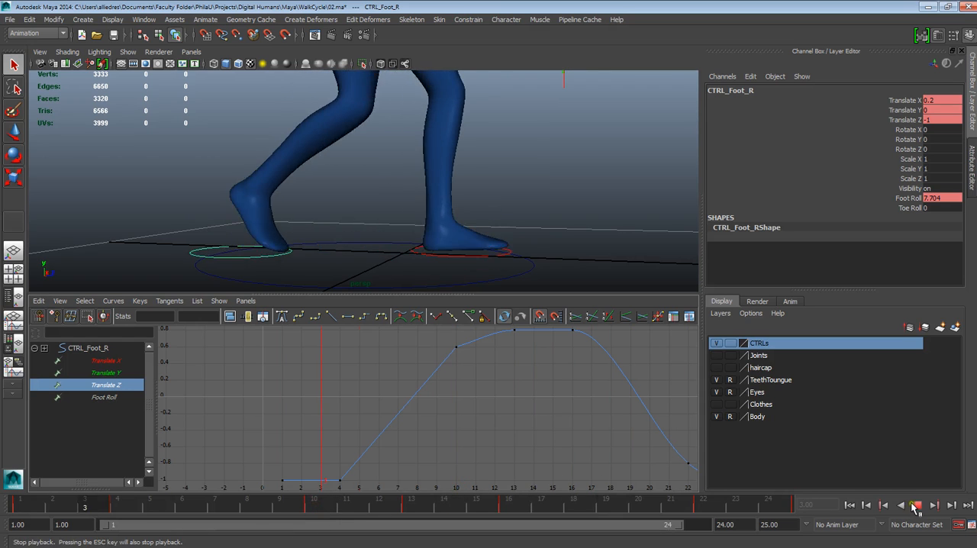
left_click(916, 506)
Bring the whole Translate Z curve into view and examine the right foot's motion from frame 7 to past frame 16
right_click_drag(566, 432, 438, 415, "alt")
middle_click_drag(438, 414, 432, 418, "alt")
left_click_drag(353, 505, 215, 505)
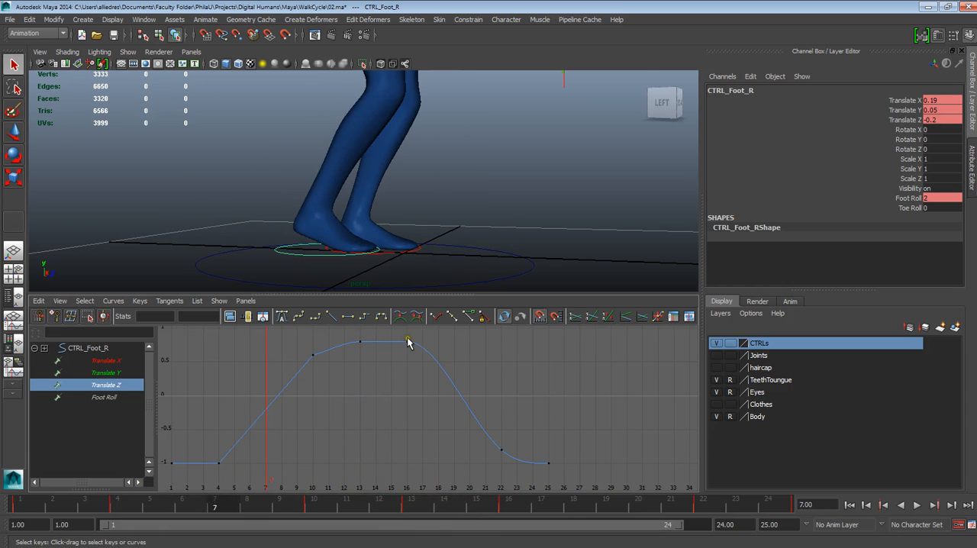
left_click_drag(359, 506, 509, 510)
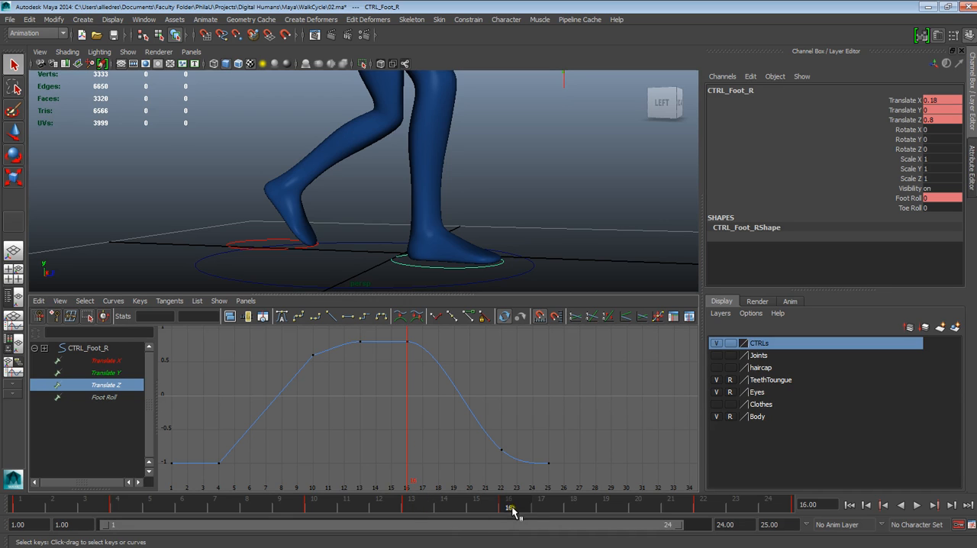
left_click(607, 506)
left_click_drag(608, 506, 520, 506)
Extend the playback range to frame 25, give the Translate Z keys at frames 16, 22 and 25 linear tangents, and play the cycle
left_click_drag(403, 338, 519, 506)
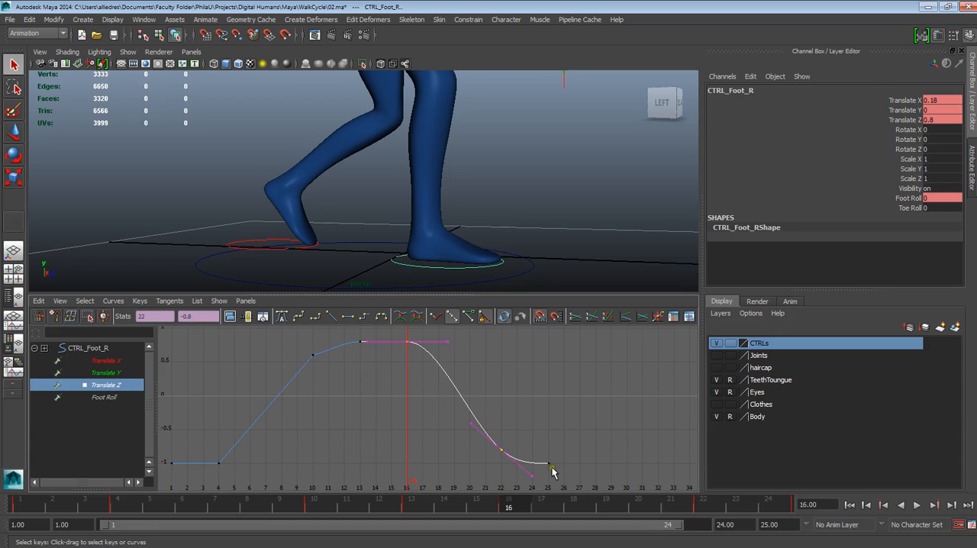
mouse_move(505, 495)
left_mouse_down()
mouse_move(524, 513)
mouse_move(801, 523)
mouse_move(787, 511)
left_mouse_up()
mouse_move(681, 527)
left_mouse_down()
mouse_move(774, 517)
mouse_move(520, 515)
mouse_move(500, 502)
left_mouse_up()
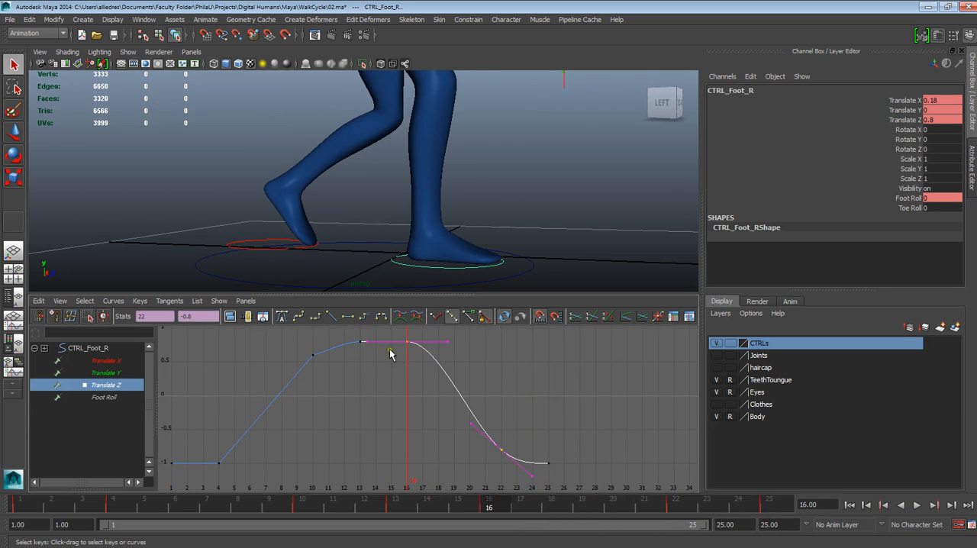
left_click(548, 463)
left_click(347, 317)
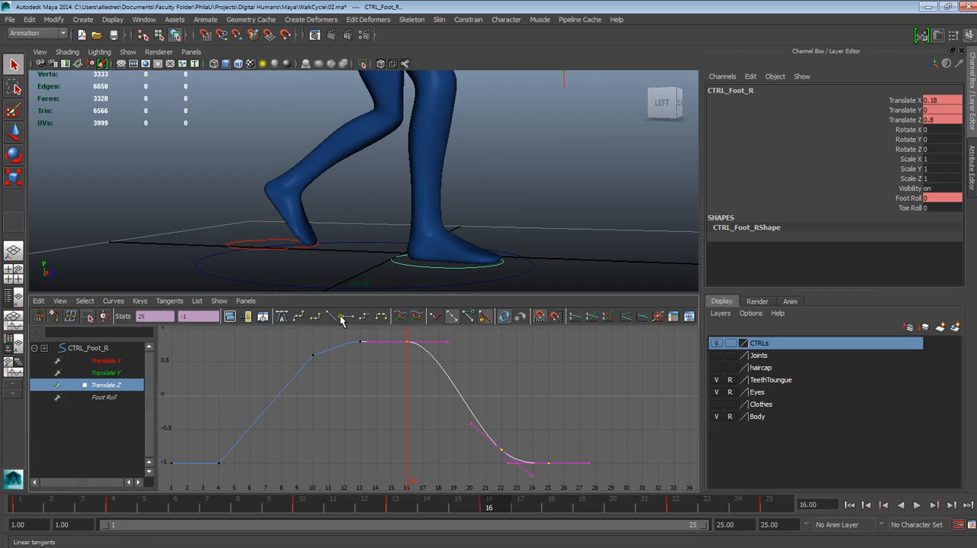
left_click(337, 319)
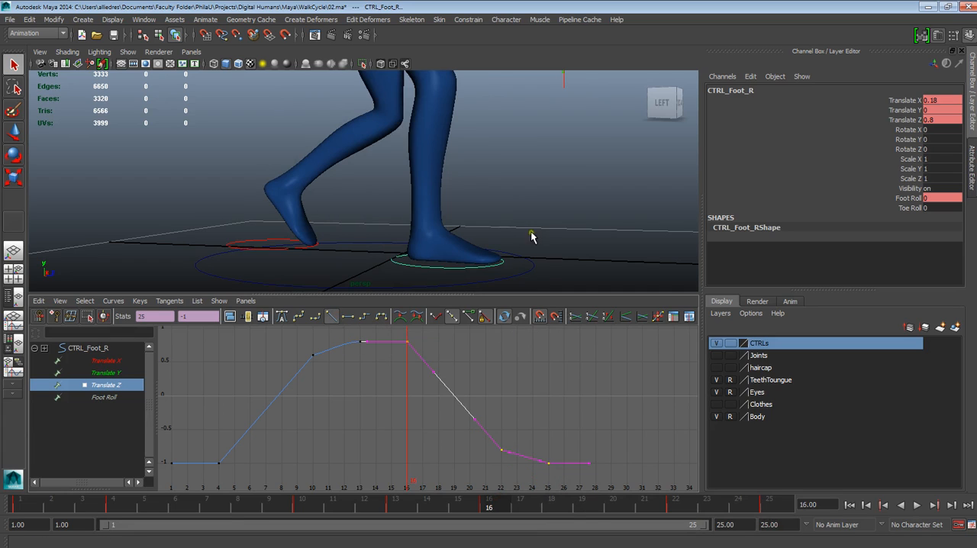
left_click_drag(493, 508, 20, 512)
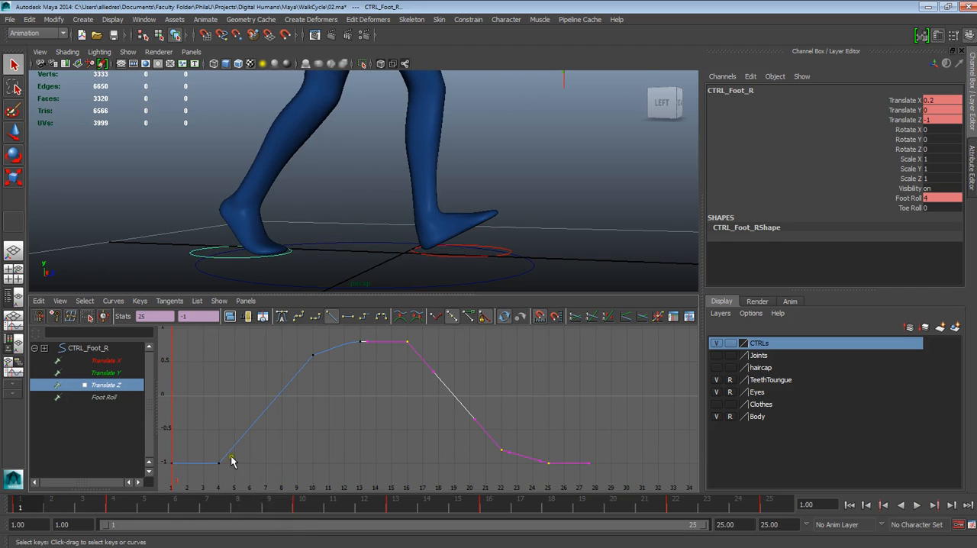
left_click(918, 505)
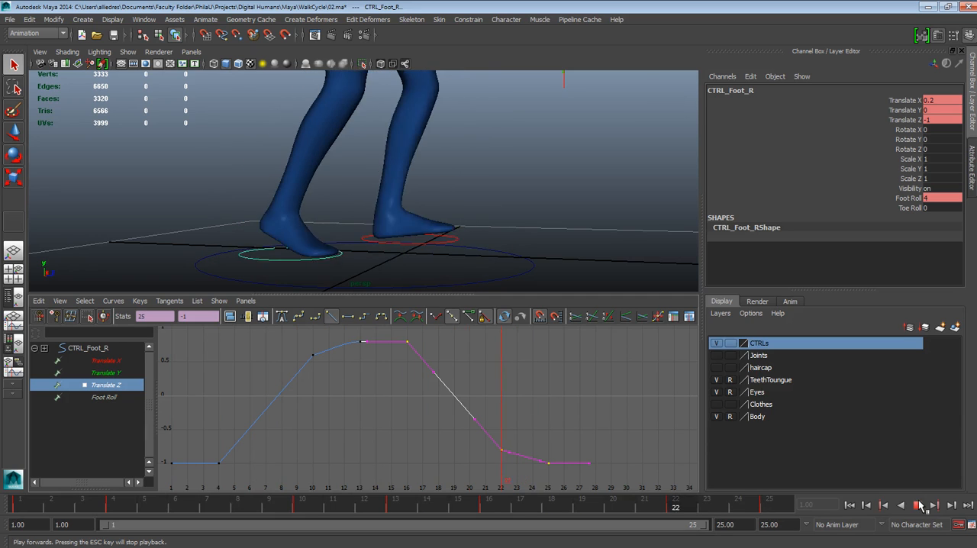
Stop playback, isolate the left foot control's Translate Z curve, and give its keys at frames 4, 10 and 13 linear tangents
left_click(921, 506)
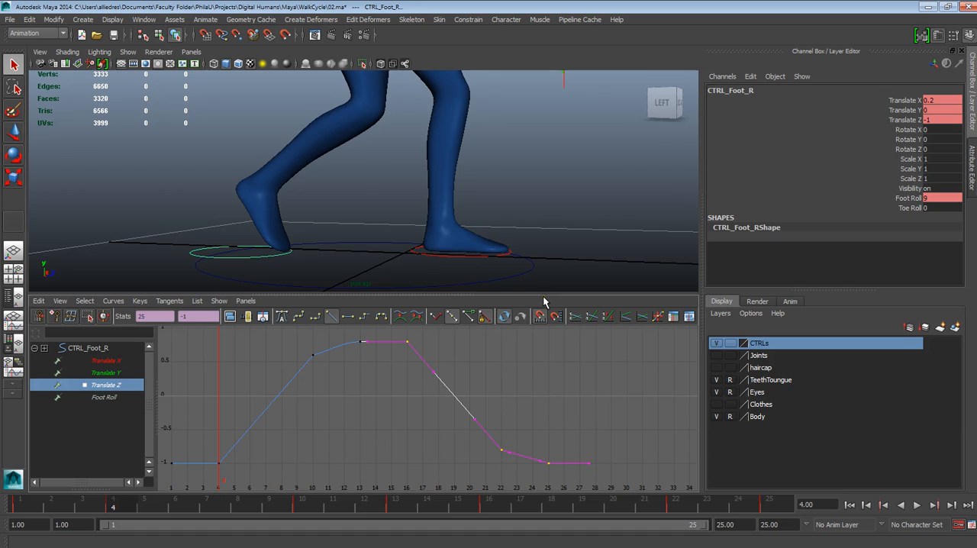
left_click(434, 256)
left_click(436, 259)
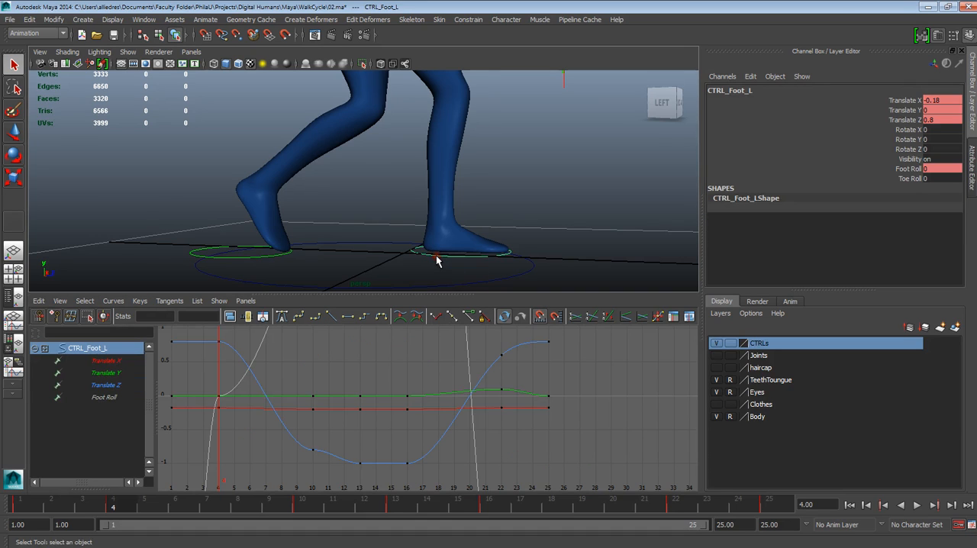
left_click(94, 385)
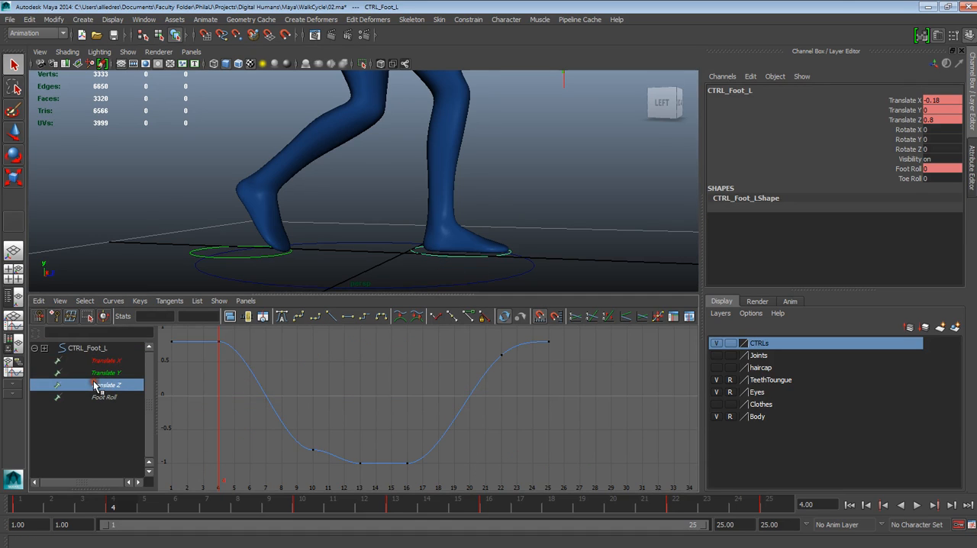
left_click_drag(215, 331, 370, 492)
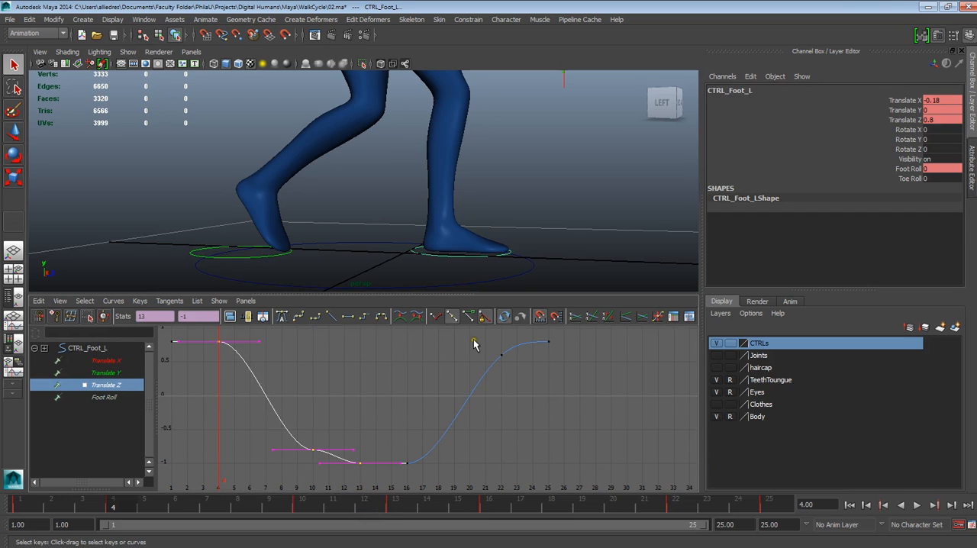
left_click(330, 316)
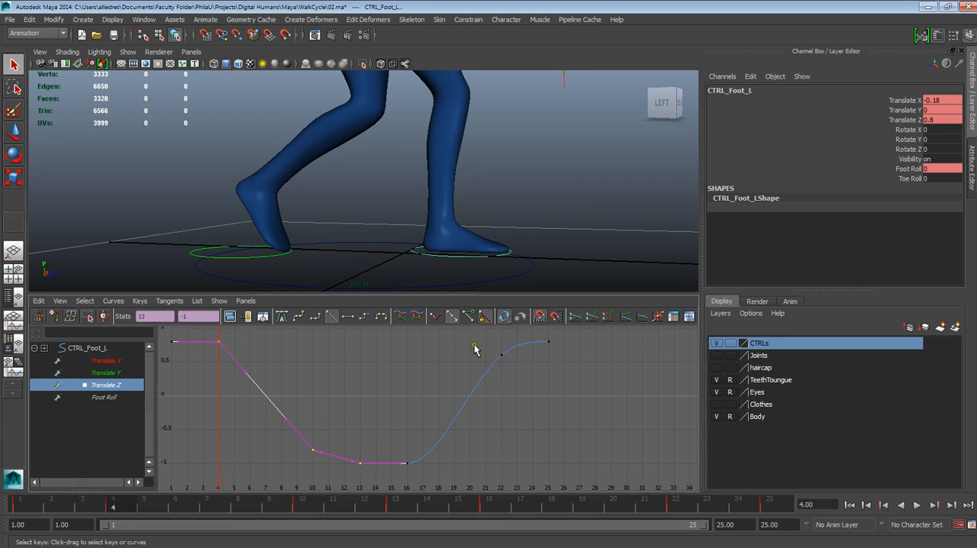
Give the left foot's Translate Z keys at frames 16, 22 and 25 linear tangents and play the cycle
left_click_drag(562, 343, 395, 486)
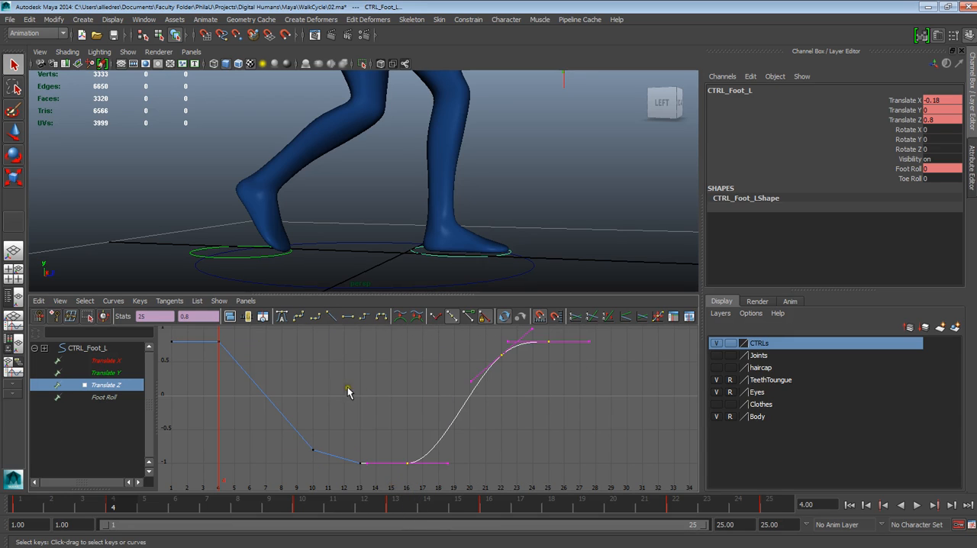
left_click(330, 316)
left_click(517, 405)
key("alt+v")
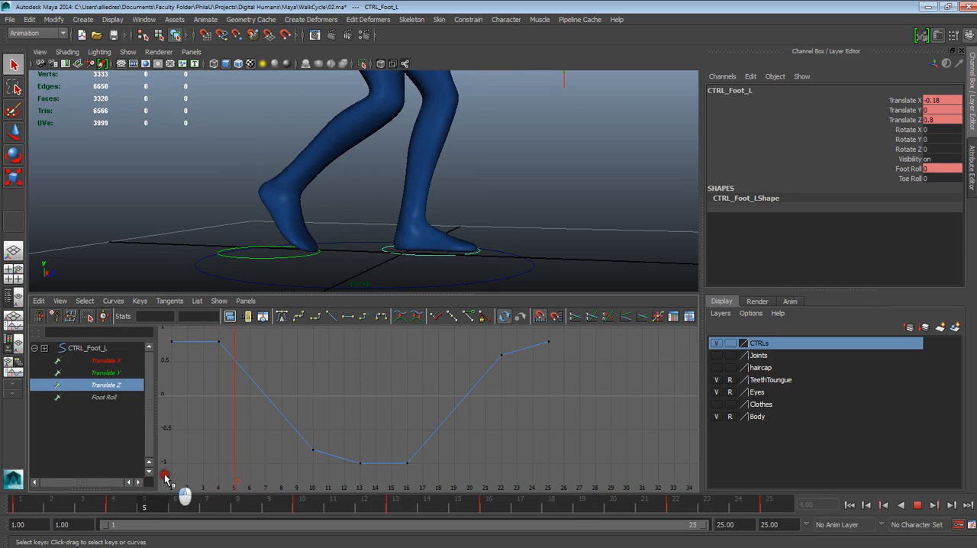
key("alt+v")
Isolate the left foot control's Foot Roll curve, play the cycle, and stop at frame 4
left_click(499, 233)
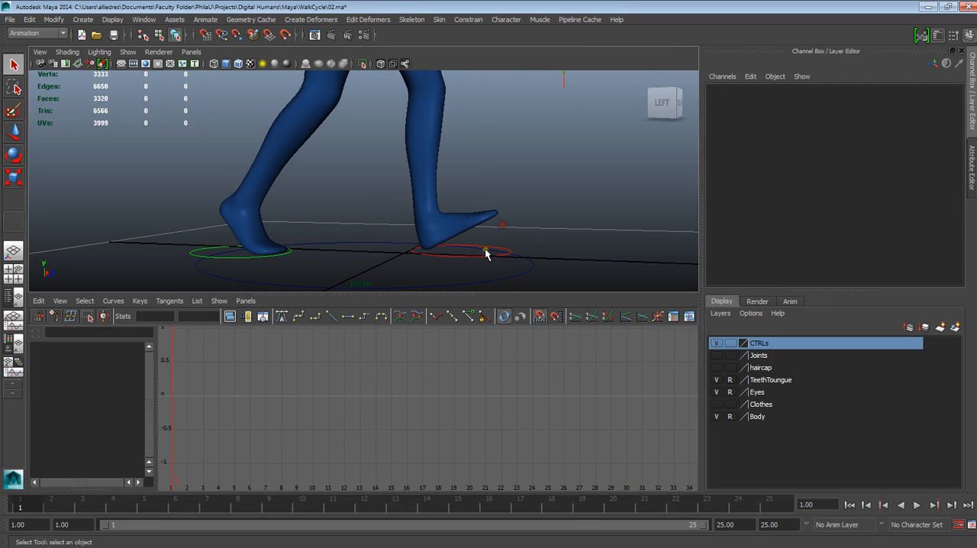
left_click(481, 256)
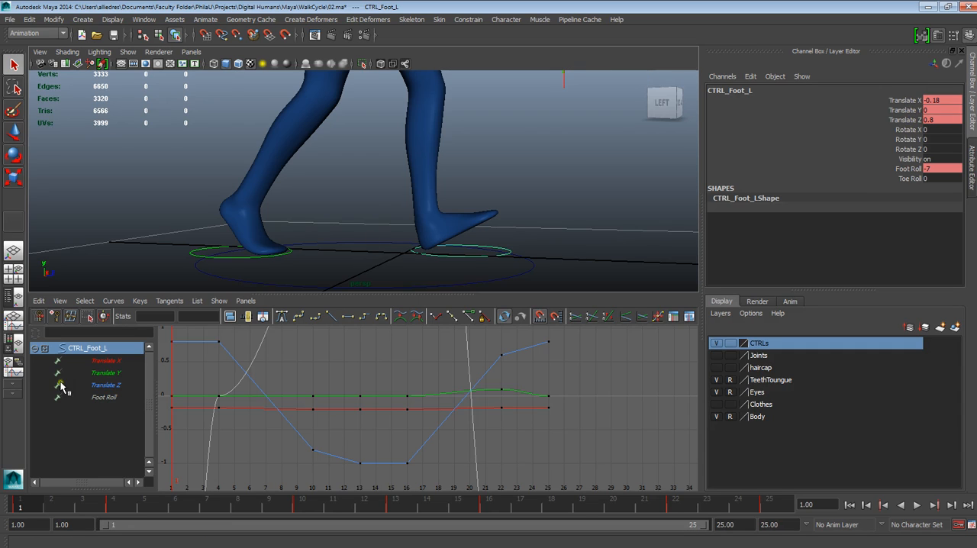
left_click(105, 397)
key("f")
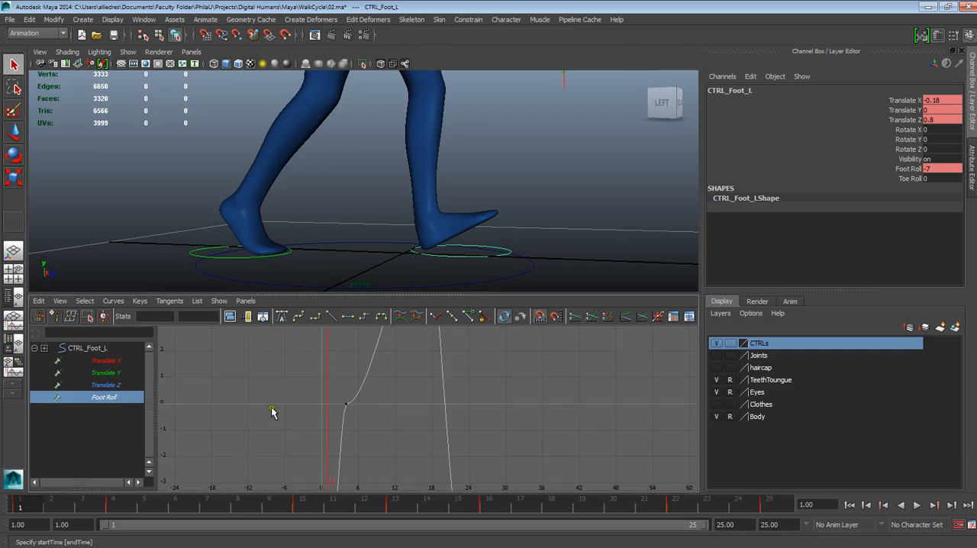
middle_click_drag(396, 411, 367, 381, "alt")
right_click_drag(367, 382, 397, 435, "alt")
key("alt+v")
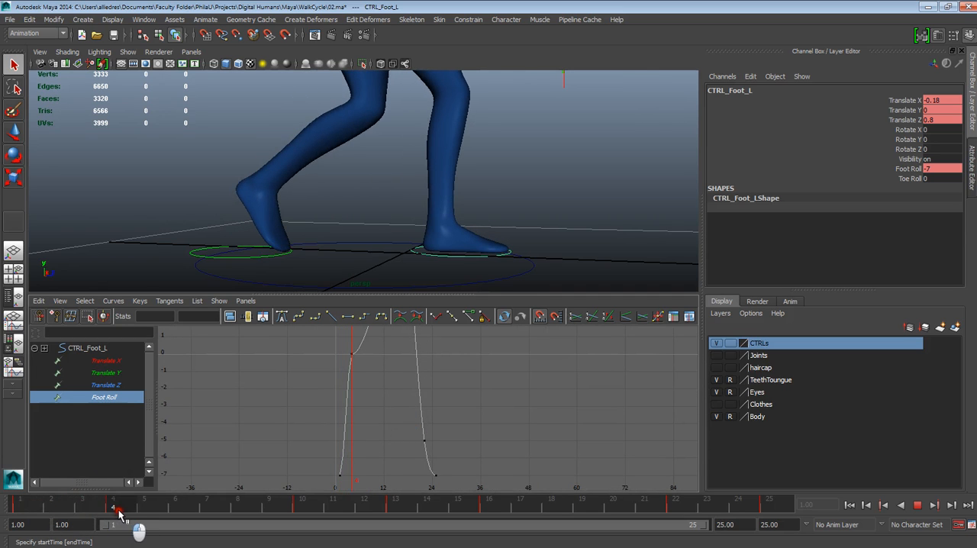
left_click(118, 511)
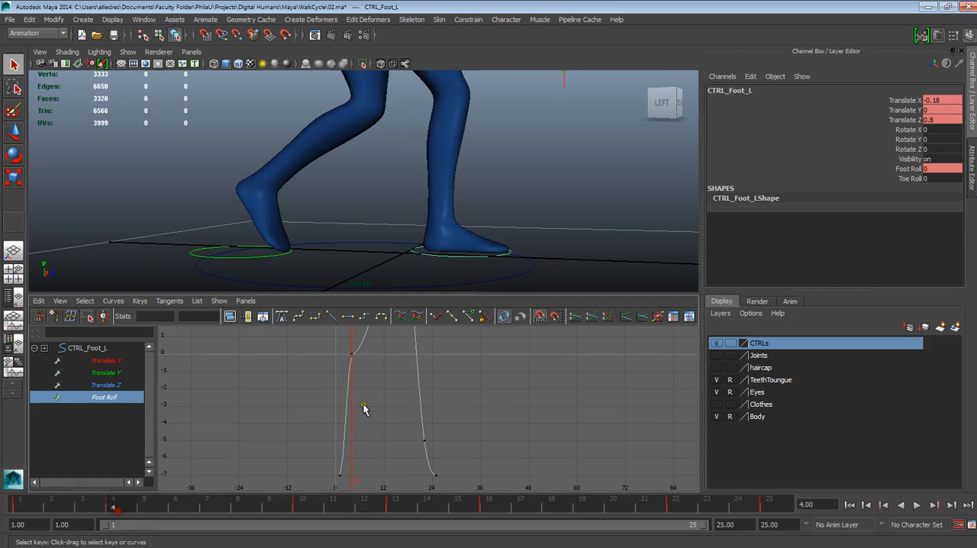
Give the left foot's Foot Roll keys at frames 1 and 4 linear tangents
mouse_move(384, 397)
right_mouse_down("alt")
mouse_move(397, 415)
mouse_move(384, 430)
mouse_move(436, 437)
mouse_move(384, 416)
right_mouse_up("alt")
middle_click_drag(385, 417, 507, 412, "alt+shift")
right_click_drag(432, 397, 467, 408, "alt+shift")
right_click_drag(398, 425, 417, 427, "alt+shift")
middle_click_drag(366, 426, 480, 390, "alt")
right_click_drag(406, 394, 425, 430, "alt")
middle_click_drag(386, 401, 458, 473, "alt")
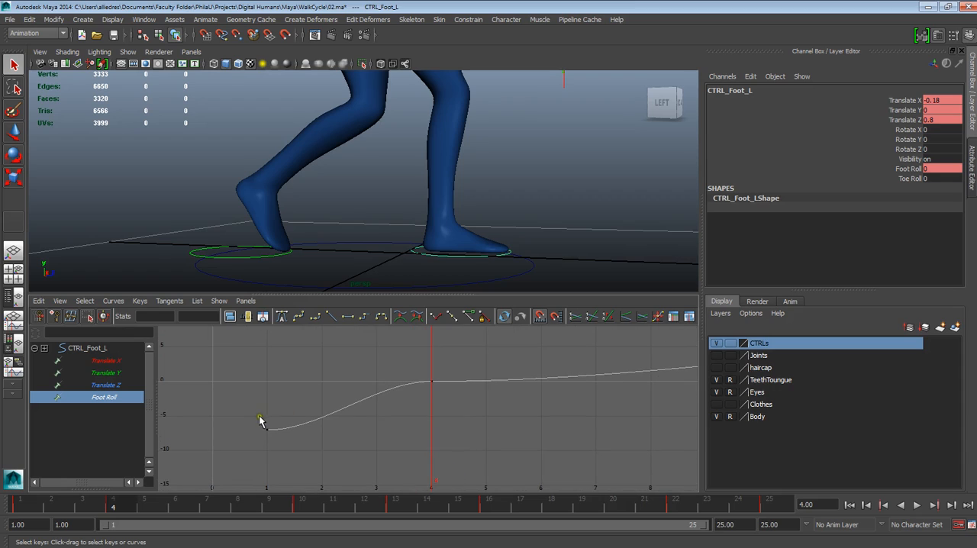
right_click(382, 401)
left_click(427, 389)
left_click(267, 430)
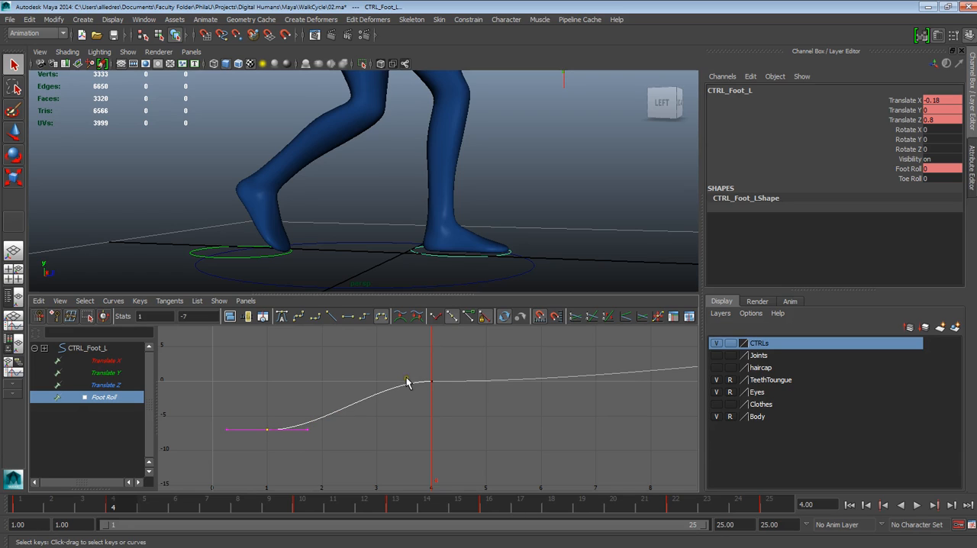
left_click_drag(238, 357, 451, 446)
mouse_move(67, 504)
left_mouse_down()
mouse_move(84, 501)
mouse_move(17, 506)
mouse_move(120, 509)
mouse_move(17, 508)
mouse_move(126, 511)
mouse_move(17, 510)
mouse_move(122, 510)
left_mouse_up()
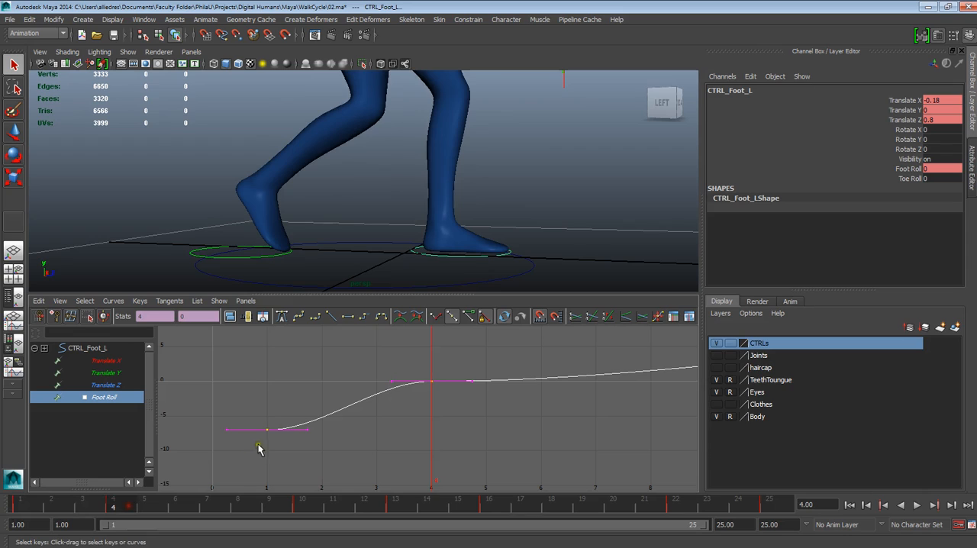
left_click_drag(287, 436, 449, 487)
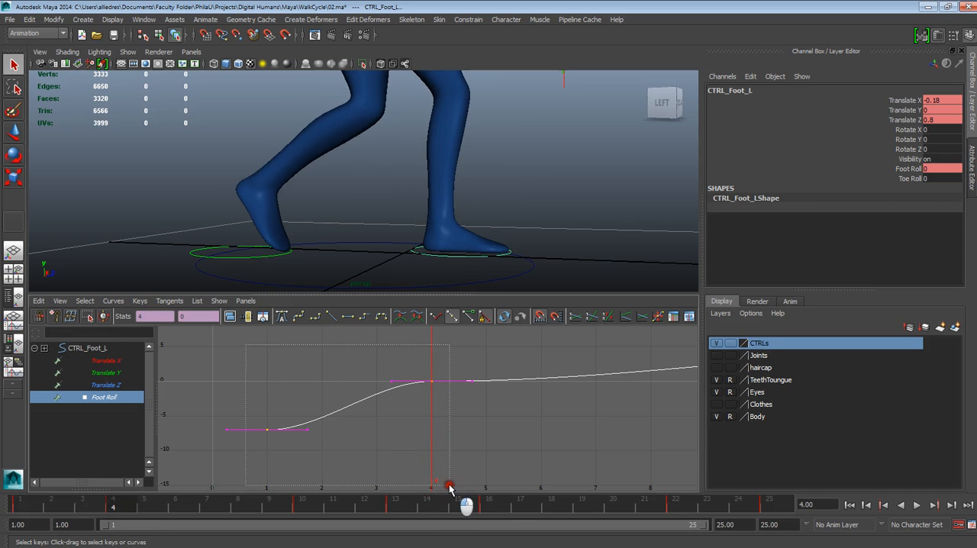
left_click(332, 321)
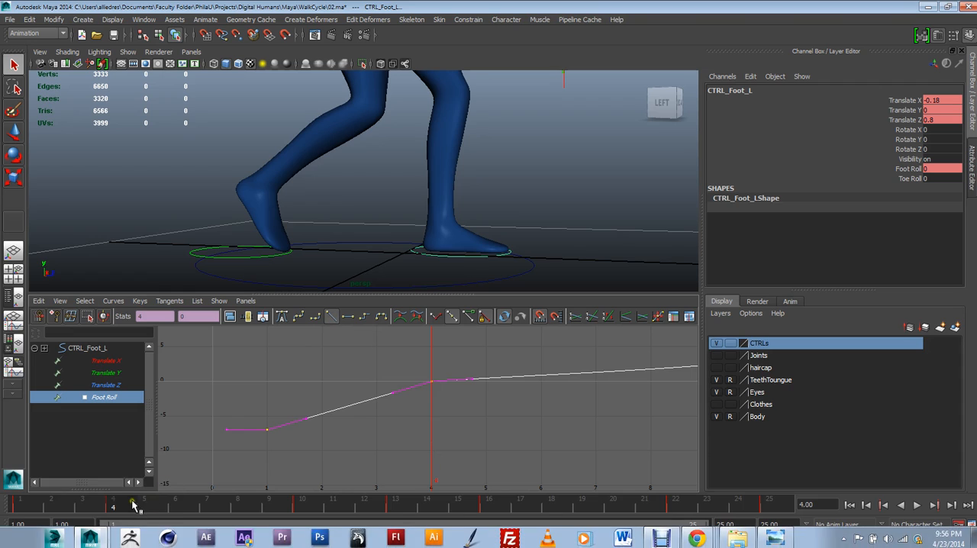
Play and scrub the cycle from frame 1 to check the left foot's roll against its whole Foot Roll curve
left_click(25, 500)
mouse_move(25, 501)
left_mouse_down()
mouse_move(214, 506)
mouse_move(13, 501)
left_mouse_up()
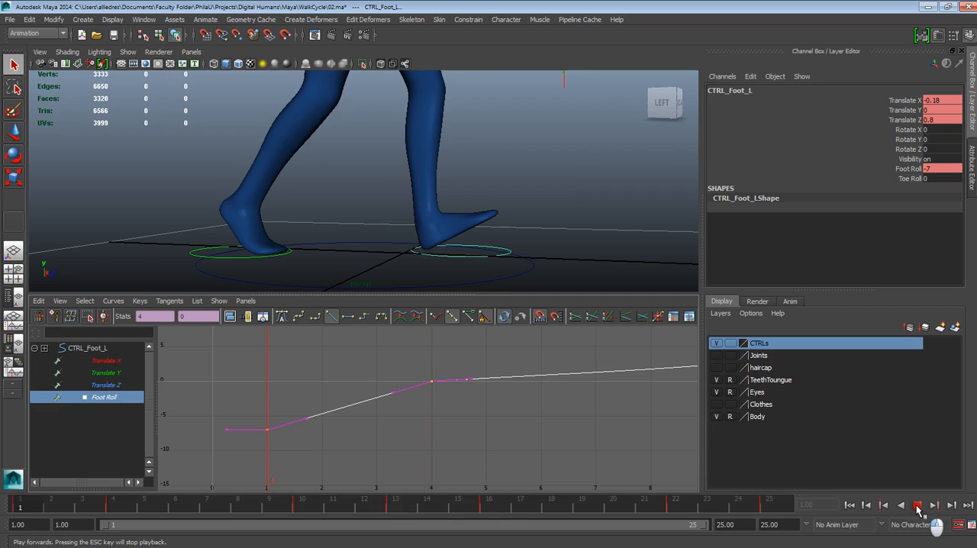
left_click(917, 506)
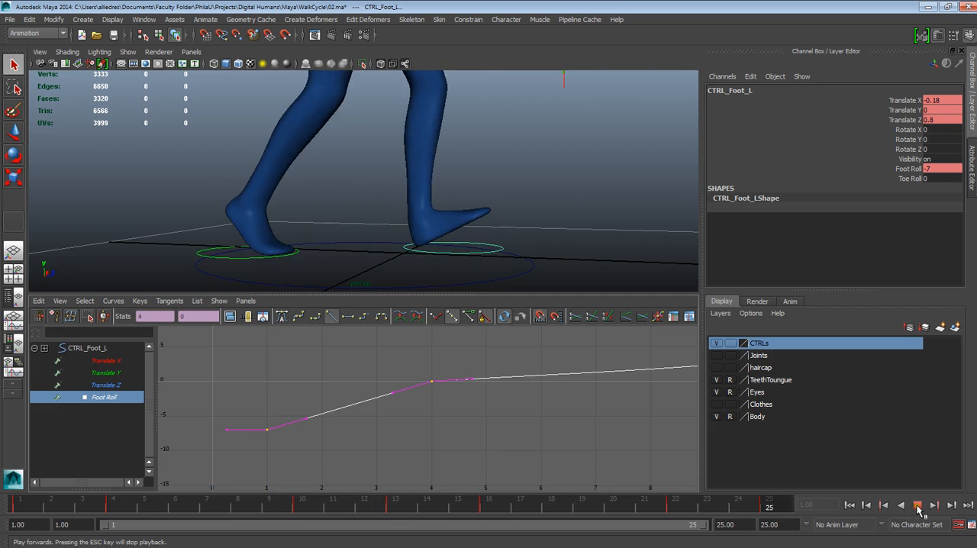
left_click(918, 506)
key("a")
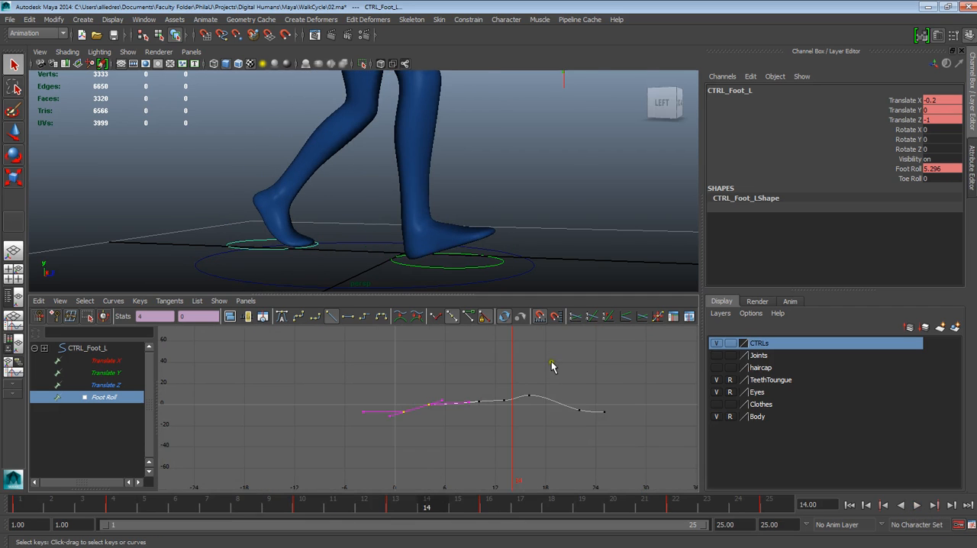
scroll(539, 431, "up", 6)
middle_click_drag(576, 423, 498, 458, "alt")
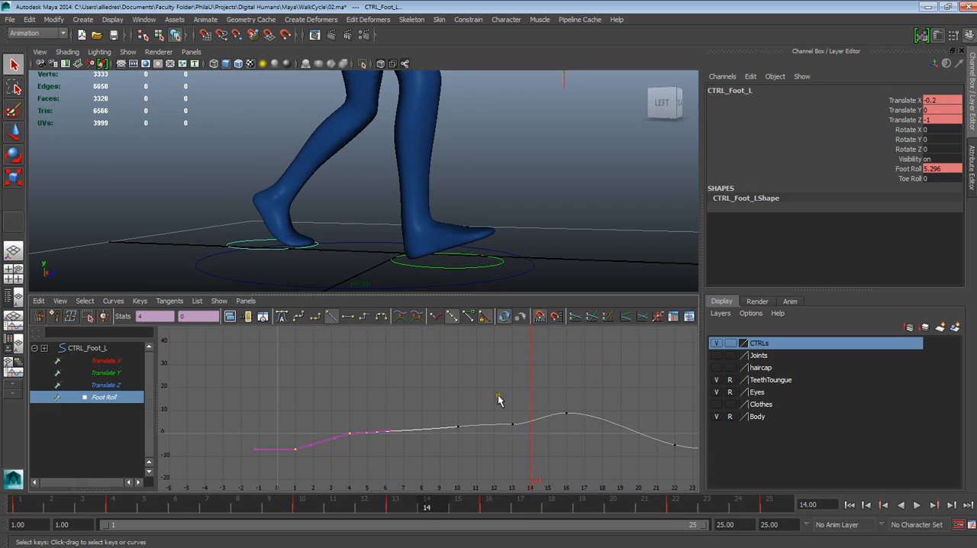
left_click_drag(189, 501, 1, 464)
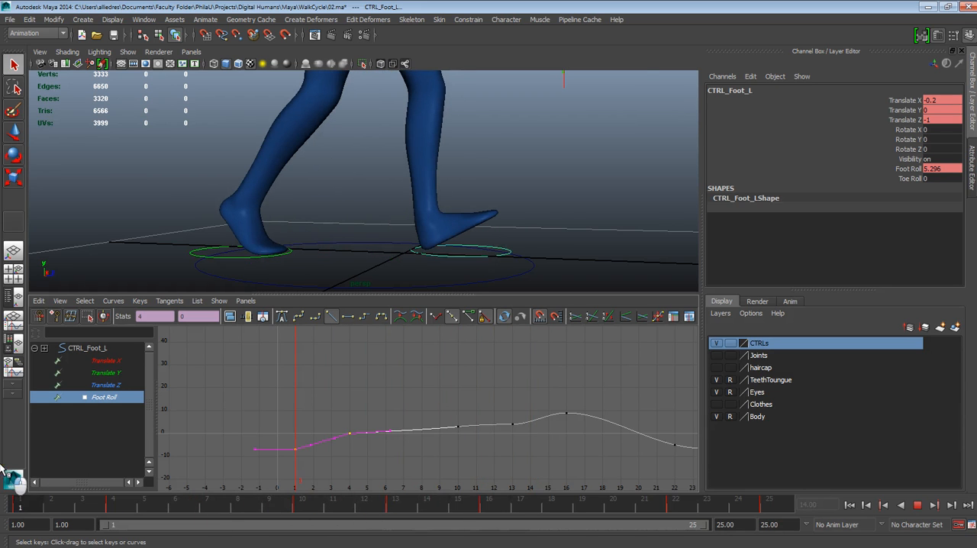
left_click(916, 505)
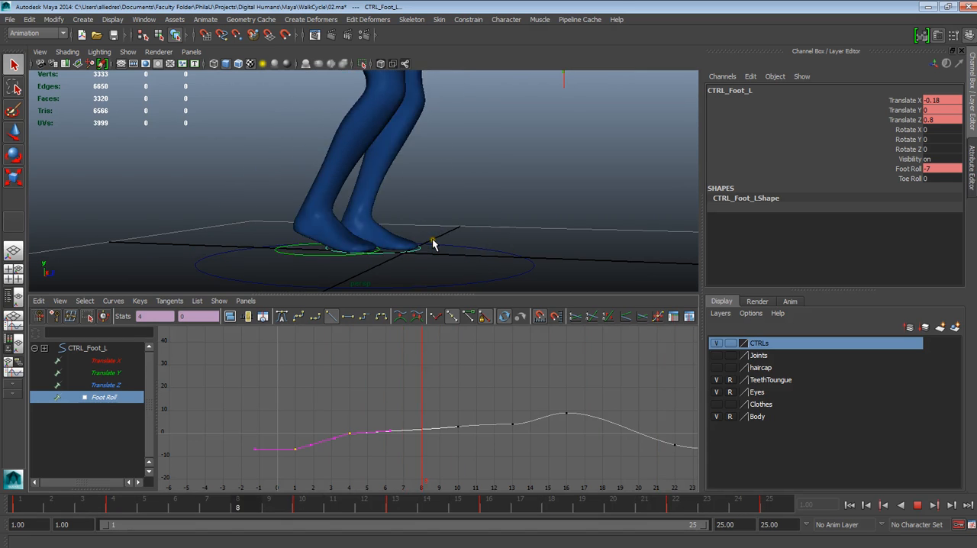
left_click(917, 505)
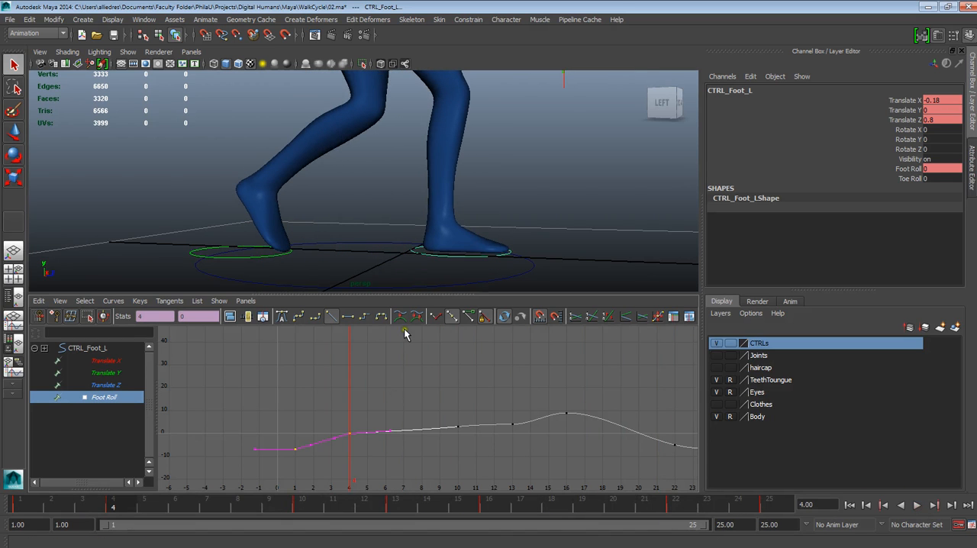
Give the right foot control's Foot Roll keys at frames 13 and 16 linear tangents, and play the cycle
left_click(261, 263)
left_click(104, 399)
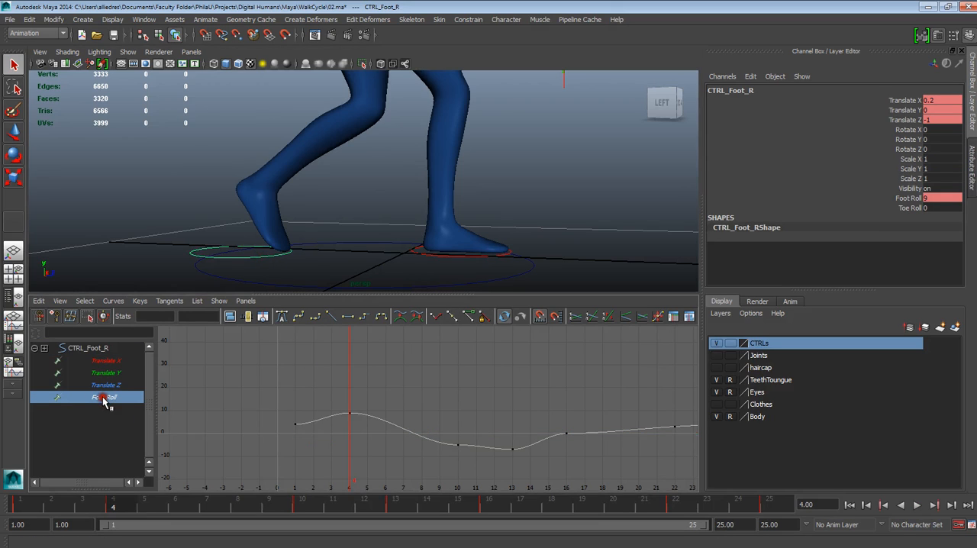
left_click_drag(116, 505, 428, 524)
left_click_drag(500, 399, 578, 489)
key("alt+v")
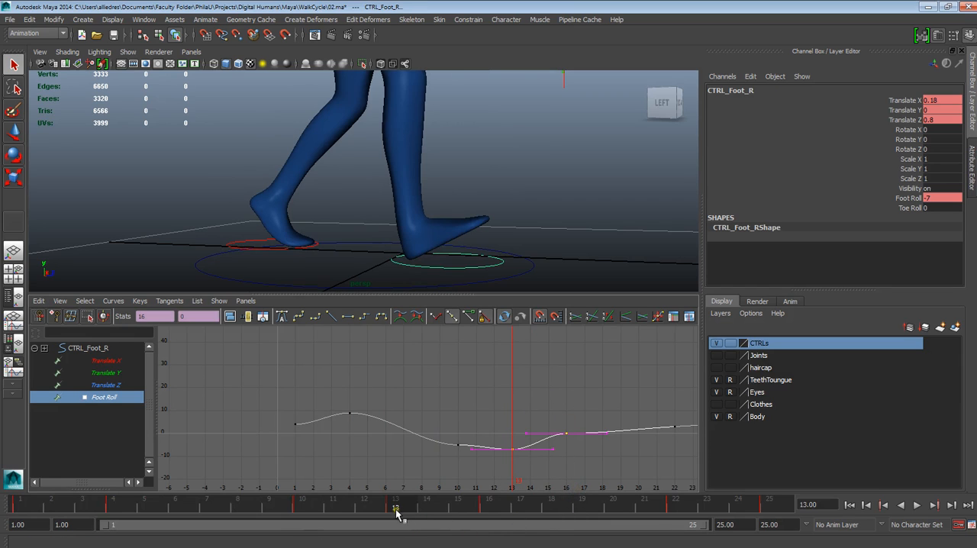
left_click_drag(405, 516, 269, 507)
left_click(331, 317)
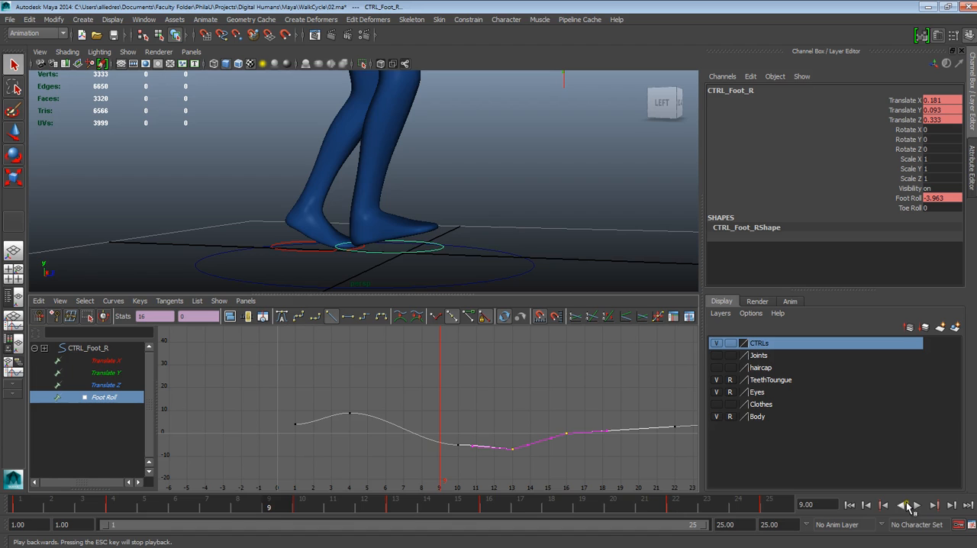
left_click(918, 506)
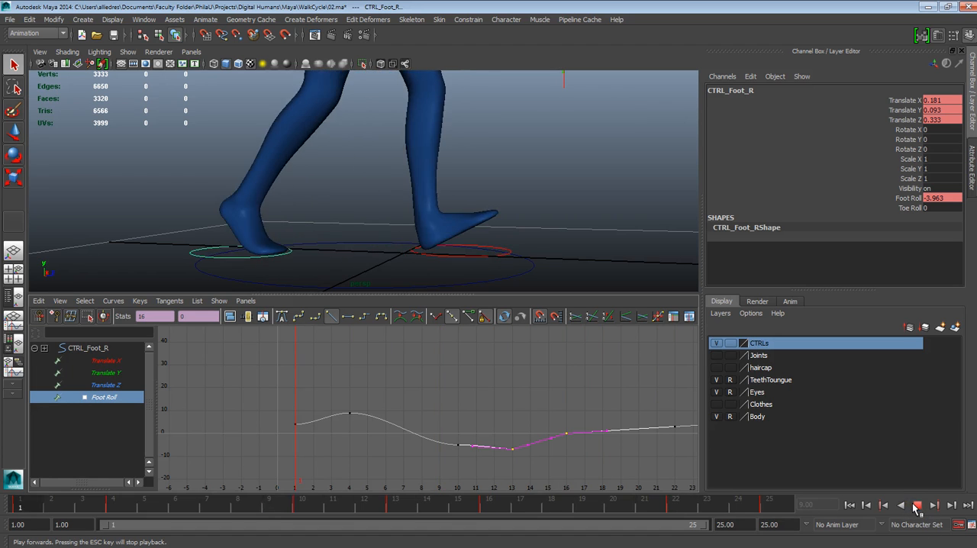
left_click(917, 506)
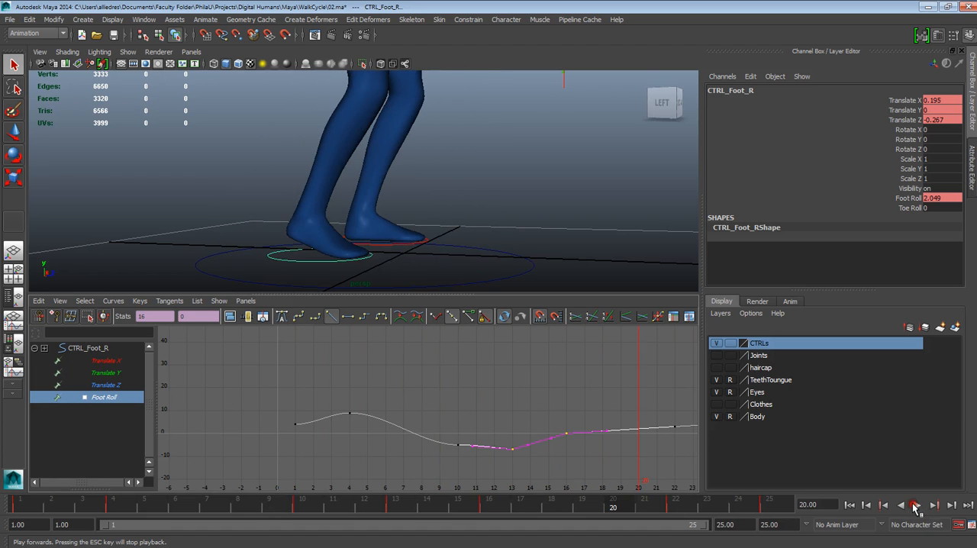
Enlarge the viewport and play the walk cycle to examine the body's motion from a front three-quarter angle
left_click_drag(453, 293, 446, 438)
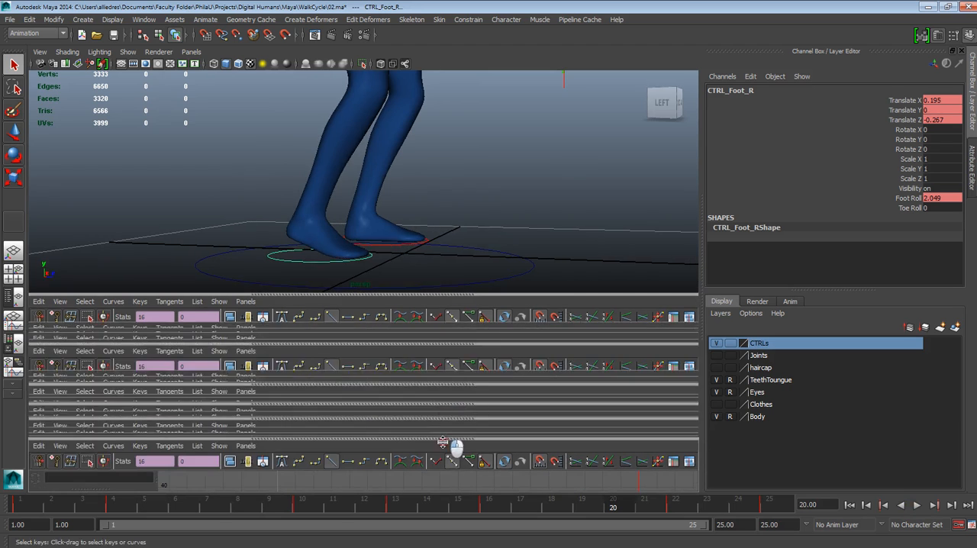
right_click_drag(456, 419, 465, 372, "alt")
middle_click_drag(463, 336, 460, 444, "alt")
right_click_drag(456, 379, 472, 481, "alt")
middle_click_drag(454, 342, 440, 242, "alt")
right_click_drag(441, 244, 423, 288, "alt")
middle_click_drag(436, 321, 463, 269, "alt")
left_click_drag(496, 266, 415, 269, "alt")
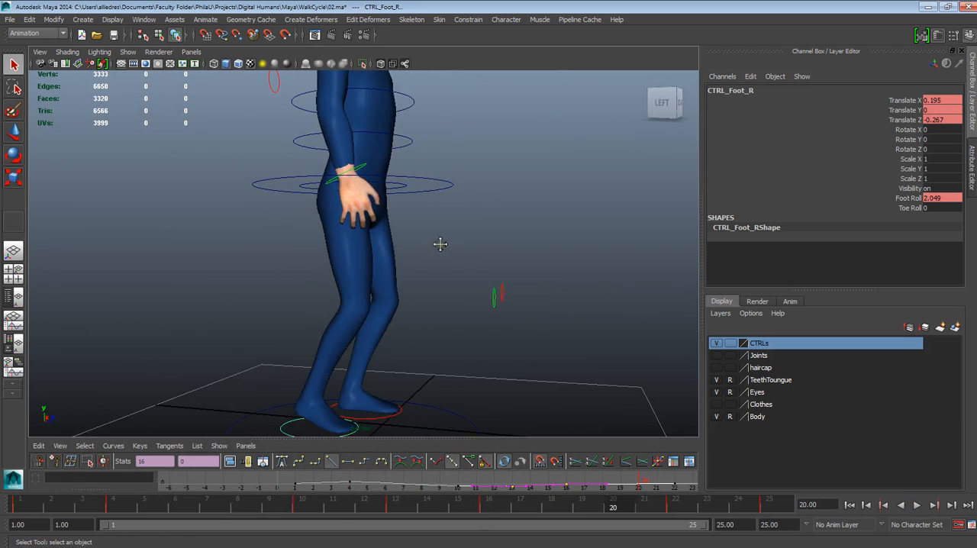
middle_click_drag(414, 268, 408, 311, "alt")
right_click_drag(428, 315, 421, 342, "alt")
middle_click_drag(439, 316, 421, 306, "alt")
left_click_drag(437, 314, 436, 315, "alt")
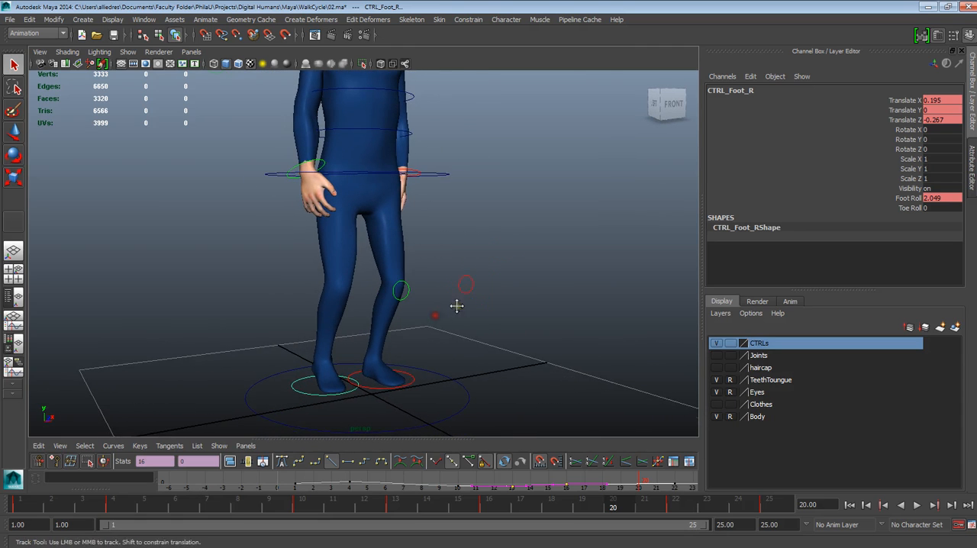
middle_click_drag(456, 306, 459, 319, "alt")
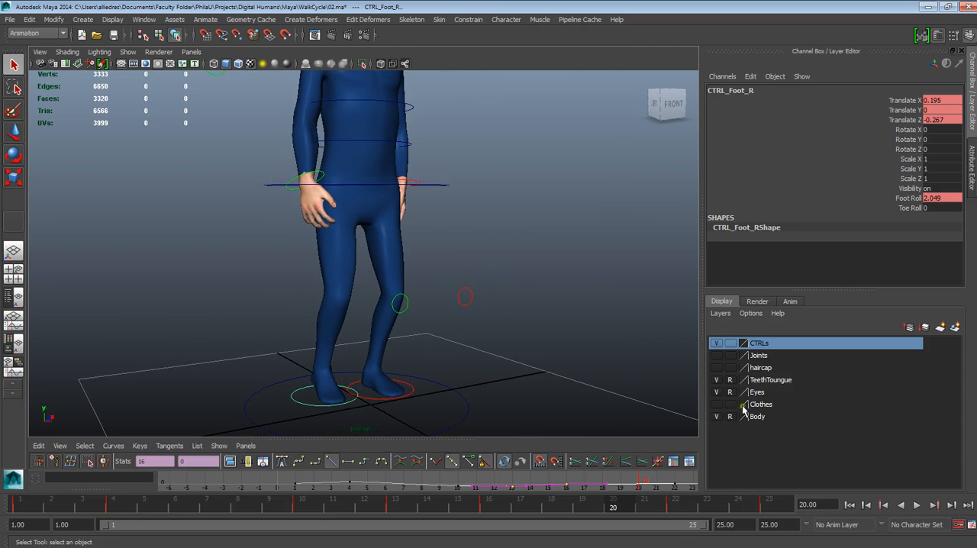
left_click(917, 505)
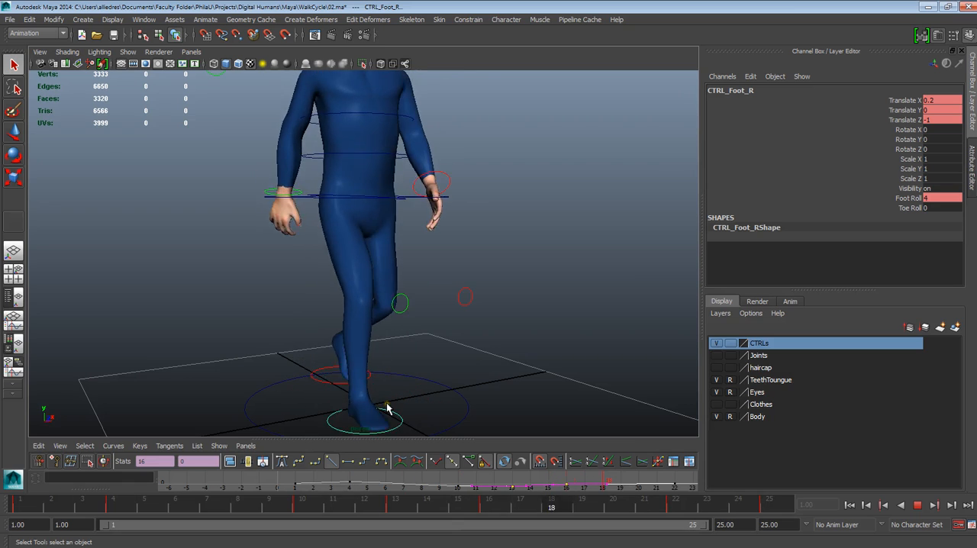
left_click(920, 506)
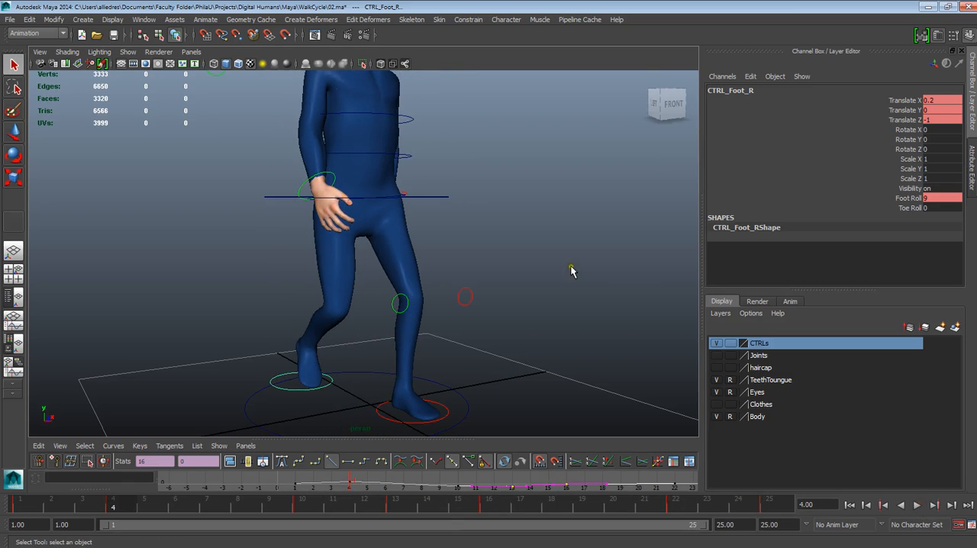
Select the root control at the hips and enlarge the Graph Editor to show its animation curve
left_click(521, 275)
left_click_drag(454, 266, 451, 265, "alt")
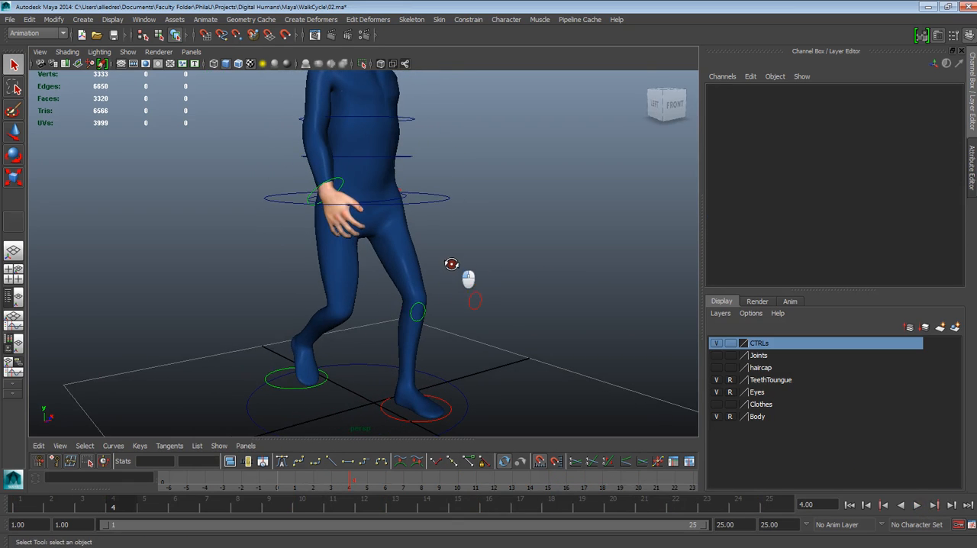
left_click(430, 201)
left_click_drag(428, 439, 437, 314)
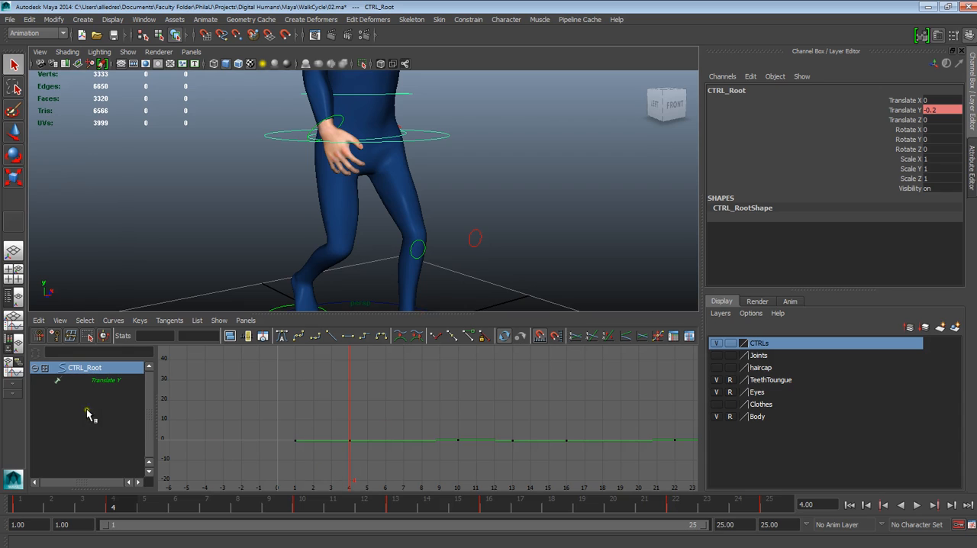
Isolate the root control's Translate Y curve and examine its shape between frames 1 and 4 up close
left_click(92, 382)
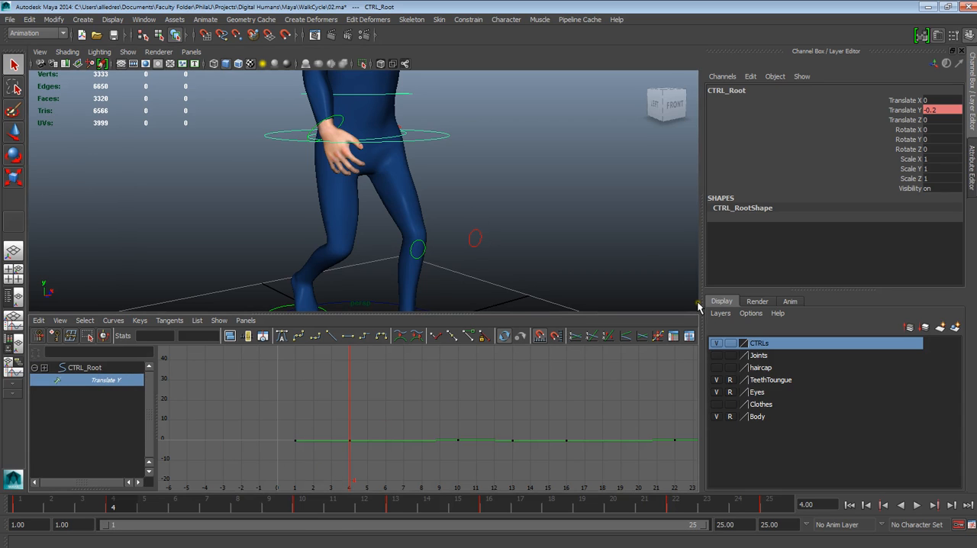
left_click_drag(294, 505, 112, 508)
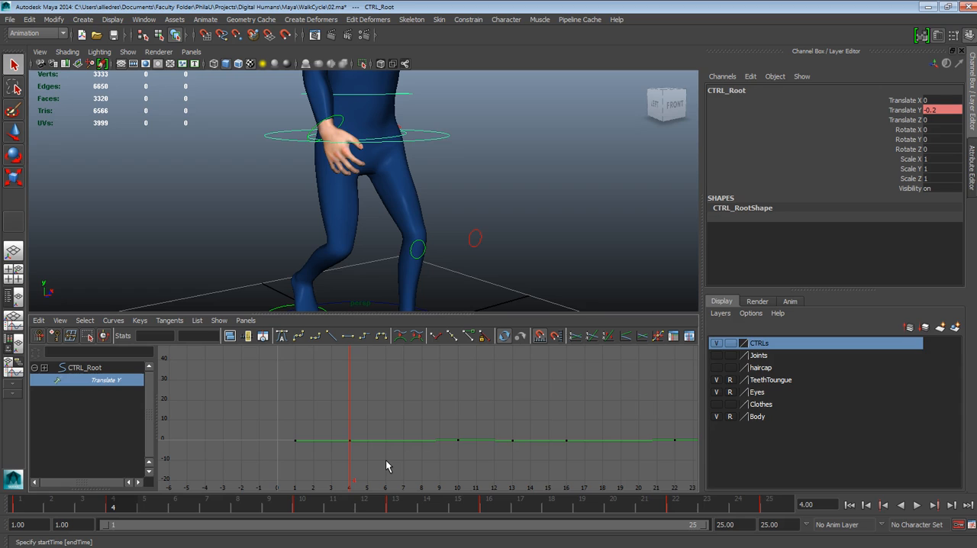
right_click_drag(386, 461, 387, 434, "alt+shift")
middle_click_drag(387, 438, 437, 384, "alt+shift")
middle_click_drag(433, 445, 436, 388, "alt")
right_click_drag(433, 458, 456, 298, "alt+shift")
right_click_drag(427, 417, 421, 367, "alt+shift")
middle_click_drag(446, 381, 433, 455, "alt")
right_click_drag(428, 447, 439, 441, "alt+shift")
middle_click_drag(414, 427, 442, 431, "alt")
right_click_drag(441, 431, 447, 468, "alt")
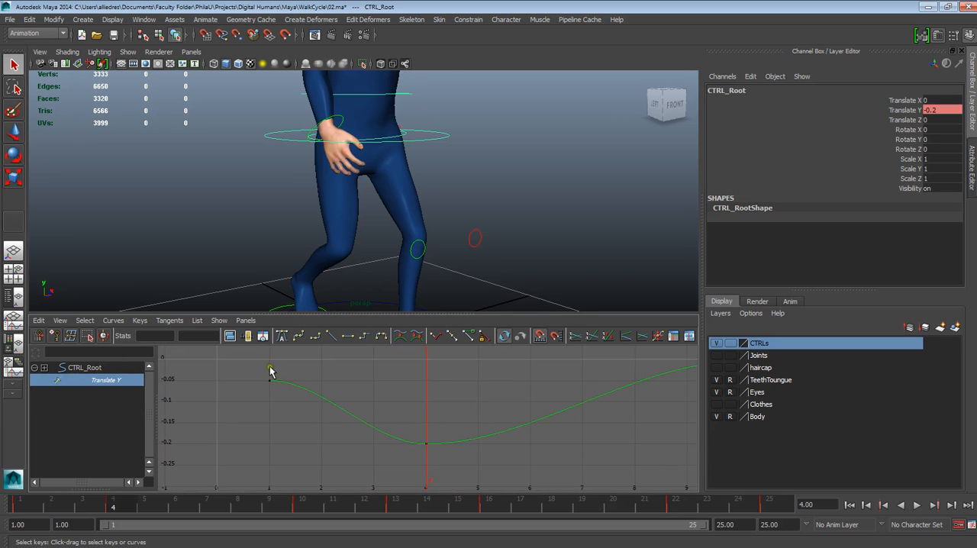
Give the root's Translate Y key at frame 1 a linear tangent
mouse_move(104, 510)
left_mouse_down()
mouse_move(15, 504)
mouse_move(125, 519)
mouse_move(114, 511)
left_mouse_up()
left_click_drag(255, 367, 447, 460)
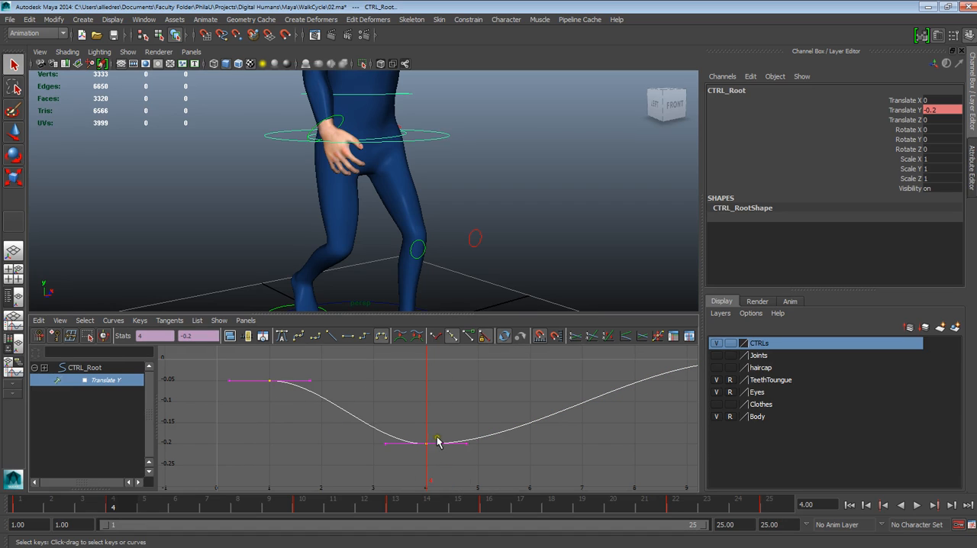
left_click(301, 412)
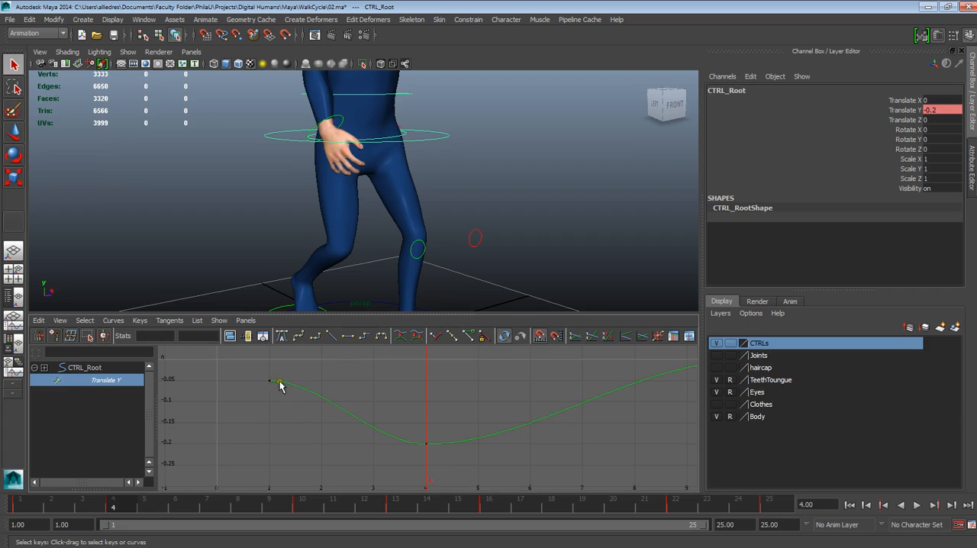
left_click(269, 382)
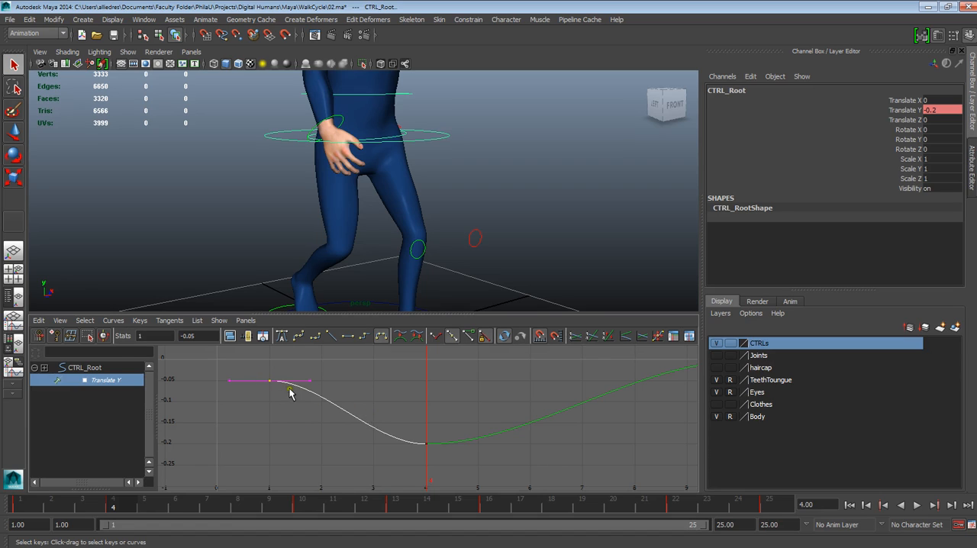
left_click(385, 410)
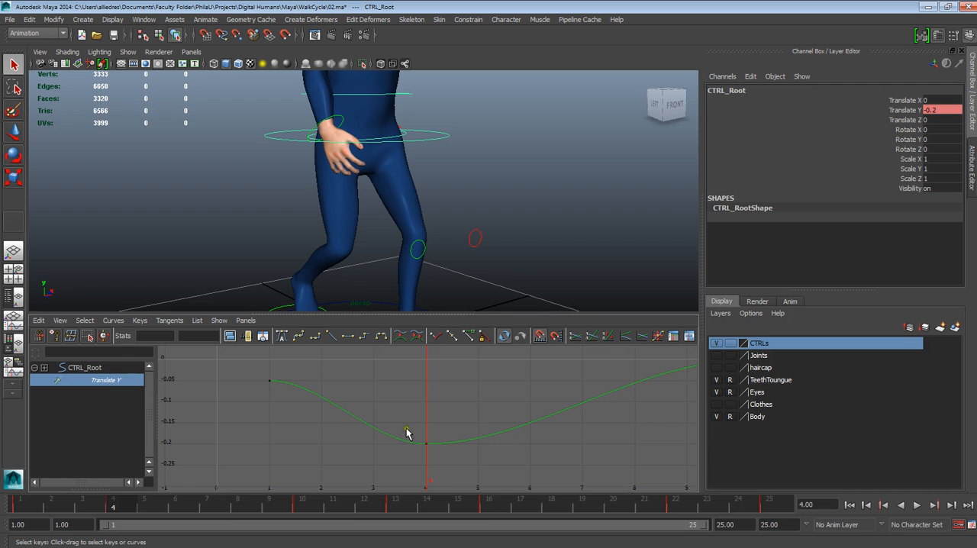
left_click(270, 382)
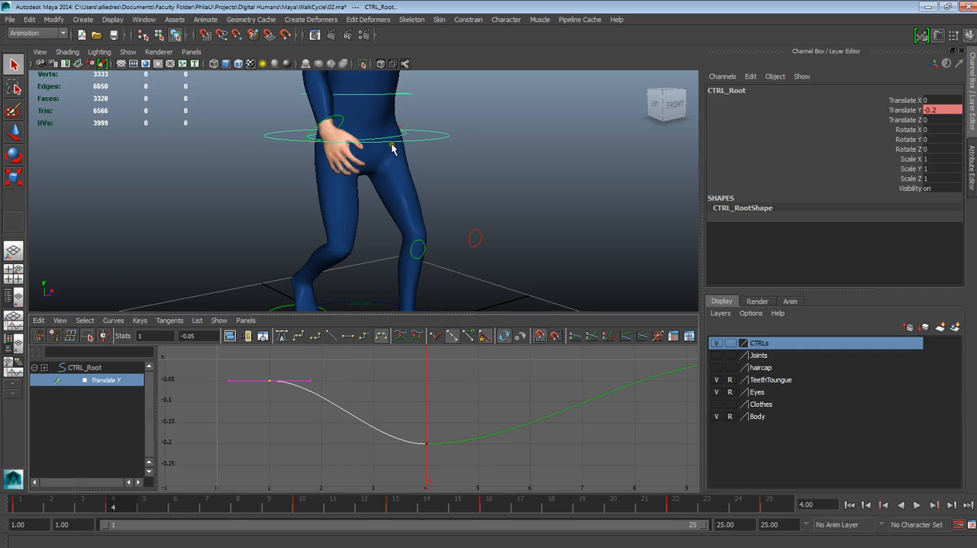
left_click(274, 387)
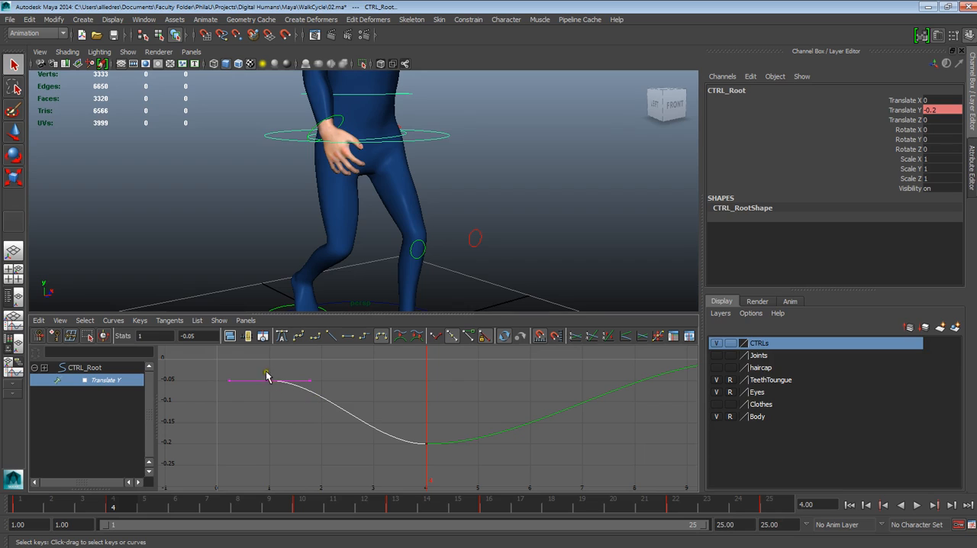
left_click(332, 336)
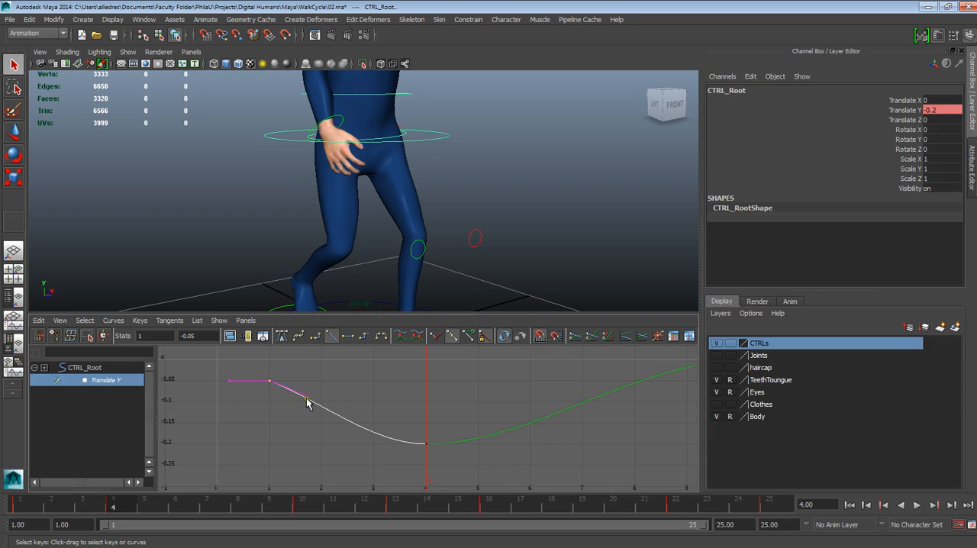
Try linear tangents on both sides of the root's Translate Y key at frame 4
left_click(429, 455)
left_click(428, 446)
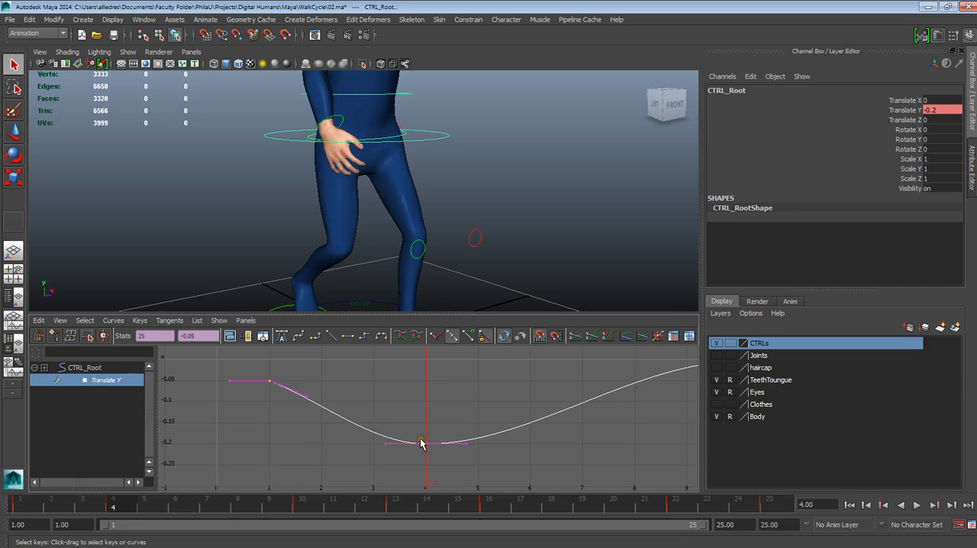
left_click(331, 337)
key("ctrl+z")
left_click(331, 340)
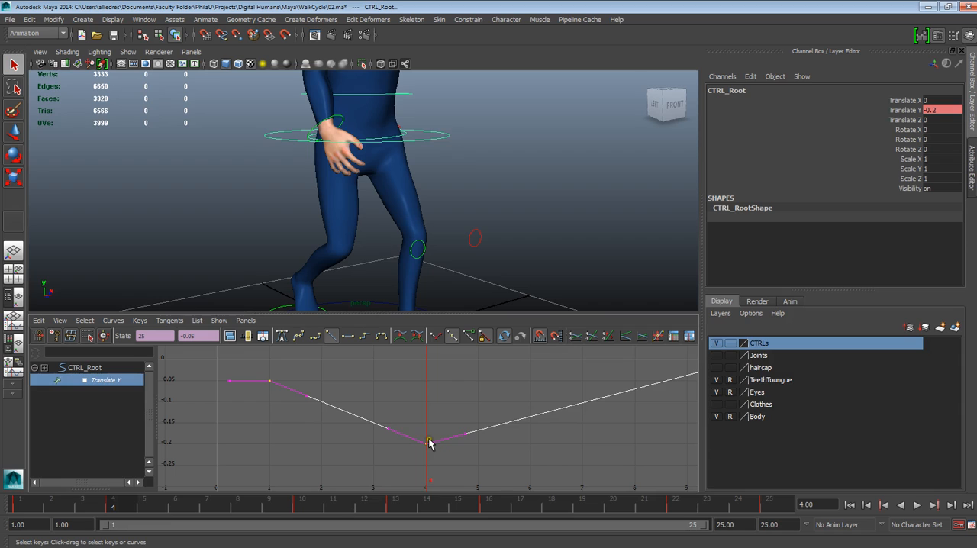
key("ctrl+z")
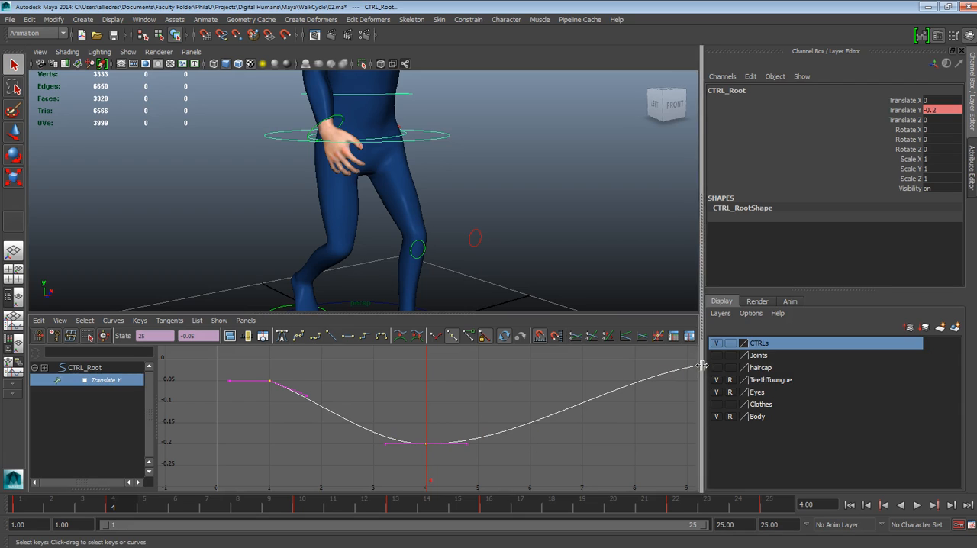
Break the tangents of the root's Translate Y key at frame 4
key("a")
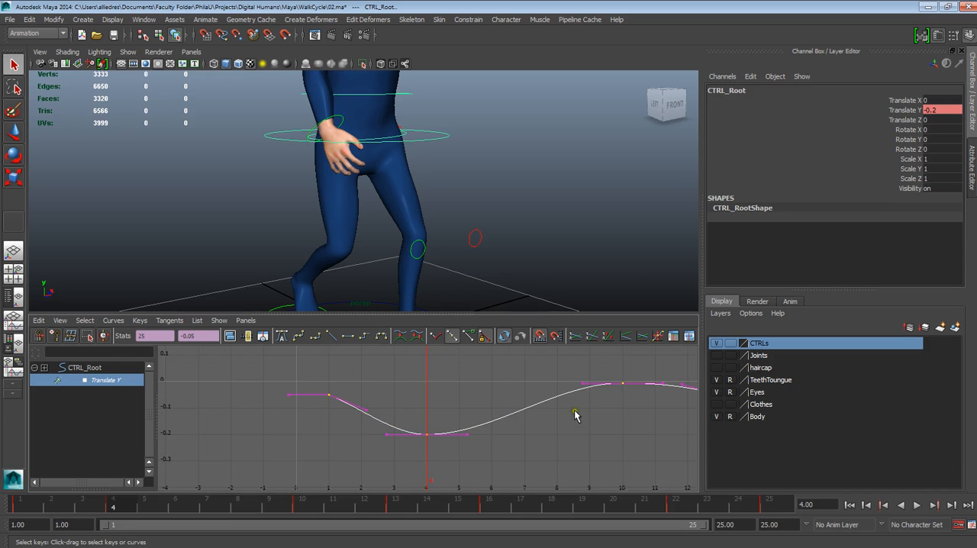
scroll(520, 424, "up", 4)
scroll(491, 448, "down", 2)
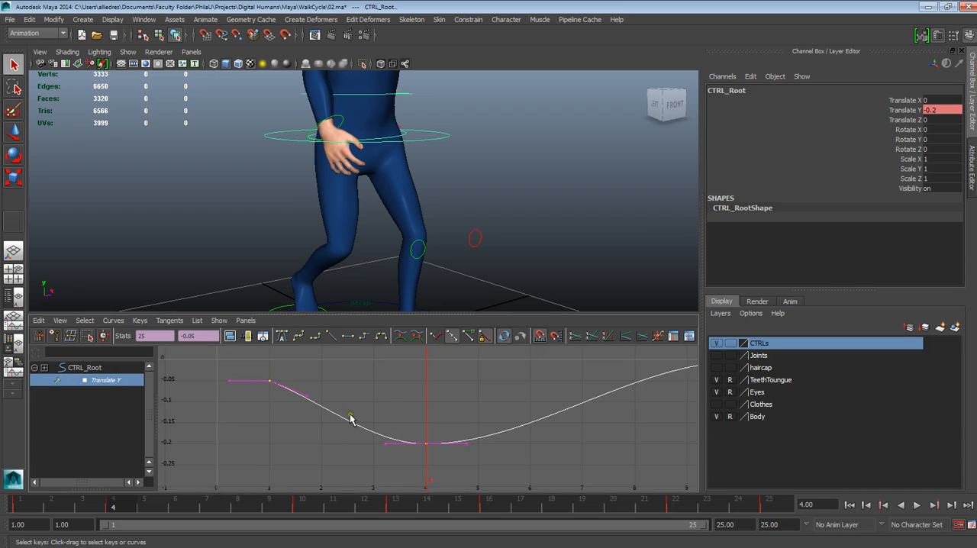
left_click(427, 444)
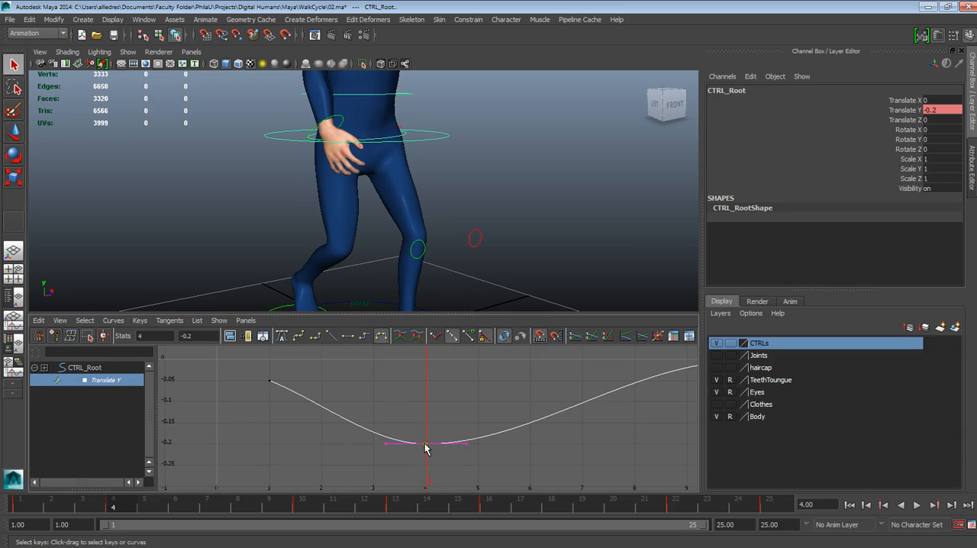
left_click(434, 340)
Raise only the incoming tangent handle at frame 4 by about 0.036 to straighten the root's drop from frame 1
left_click(387, 444)
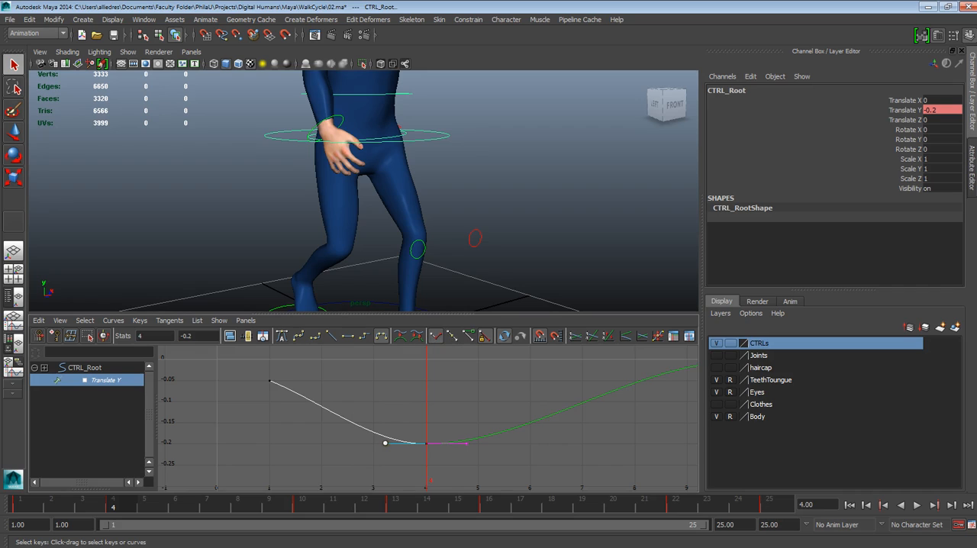
left_click(387, 439)
left_click_drag(378, 437, 433, 460)
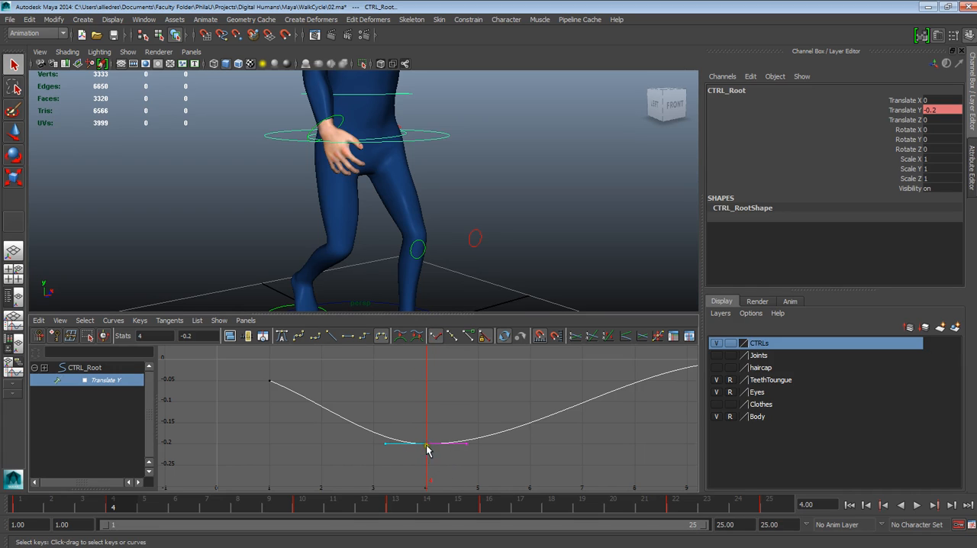
left_click(14, 132)
left_click(385, 445)
left_click_drag(409, 429, 447, 458)
mouse_move(384, 443)
middle_mouse_down()
mouse_move(395, 451)
mouse_move(386, 429)
middle_mouse_up()
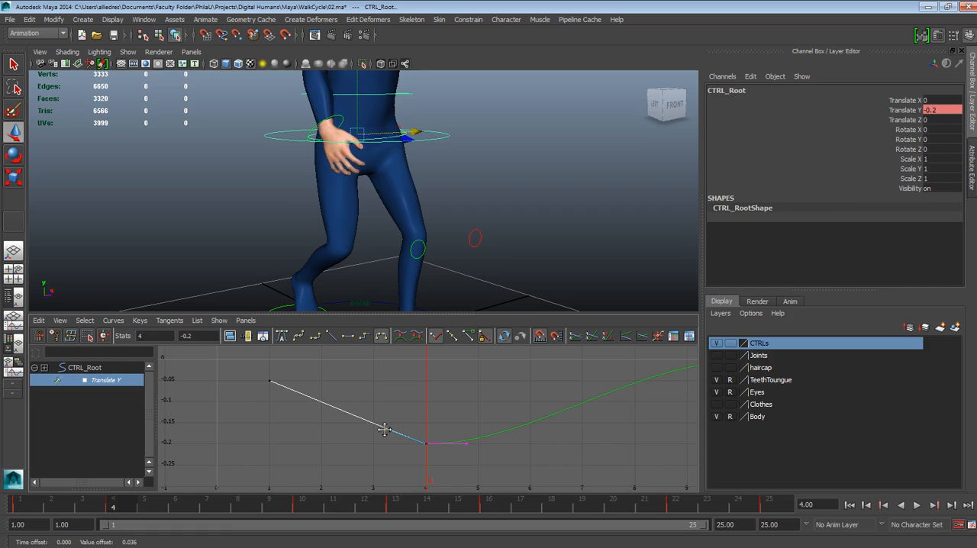
Play the walk cycle from a wider view with nothing selected to check the root's downward motion
key("alt+v")
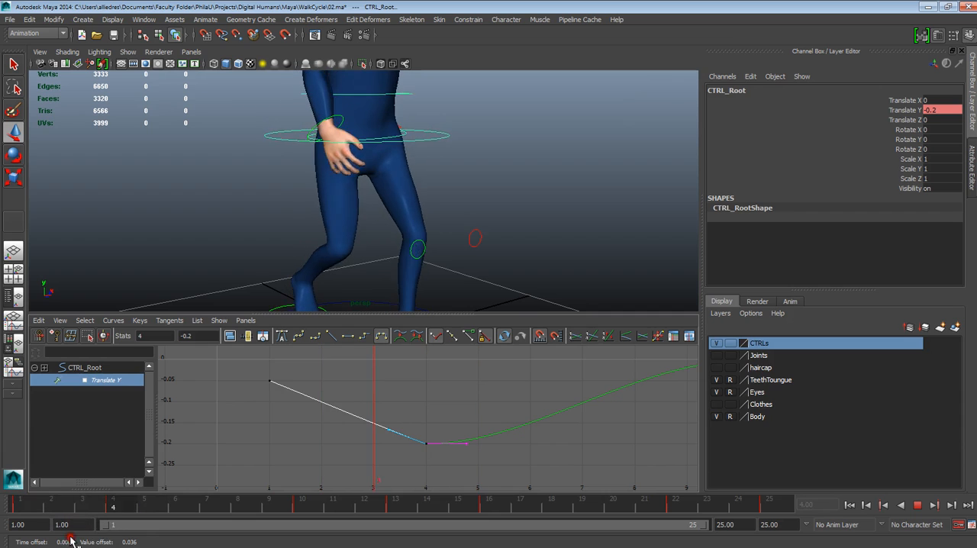
key("alt+v")
key("w")
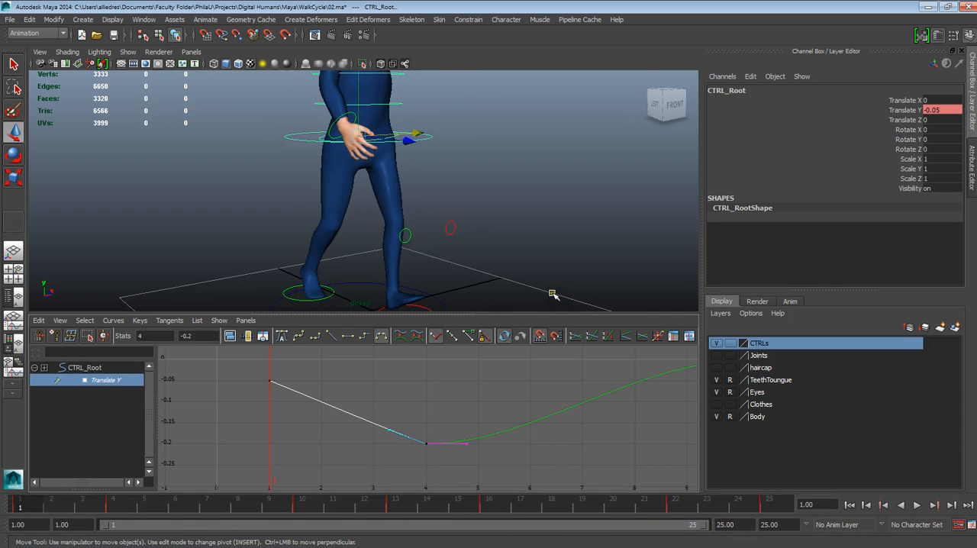
left_click_drag(533, 290, 512, 245, "alt")
left_click(539, 240)
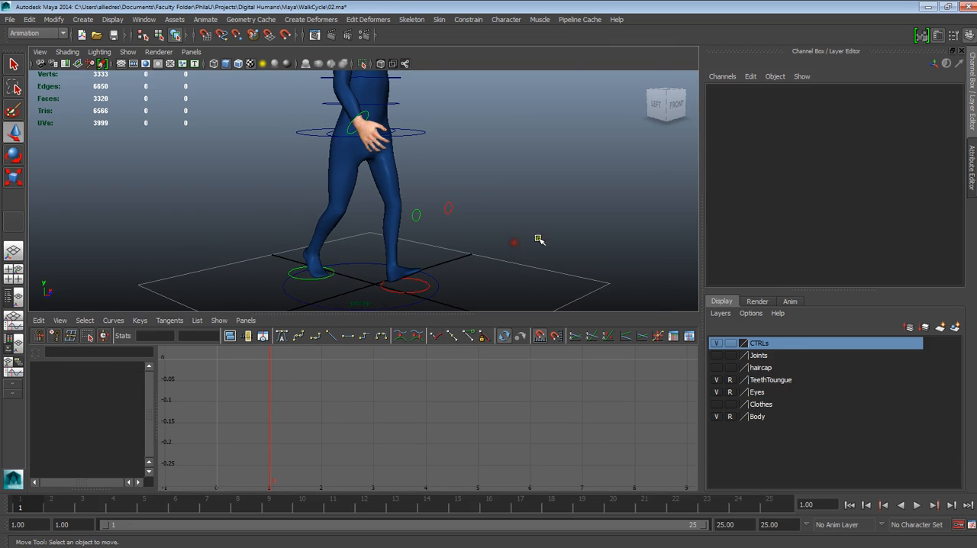
left_click(917, 505)
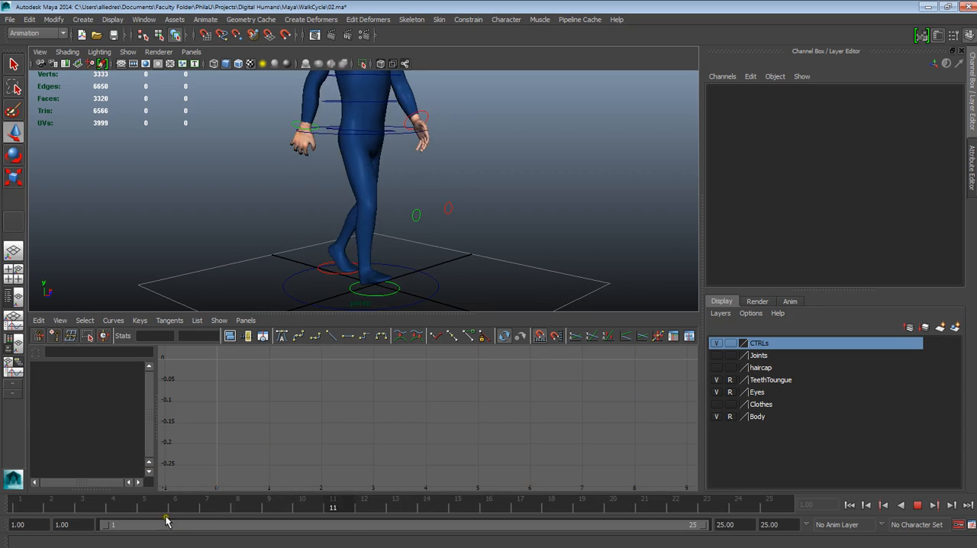
left_click(919, 507)
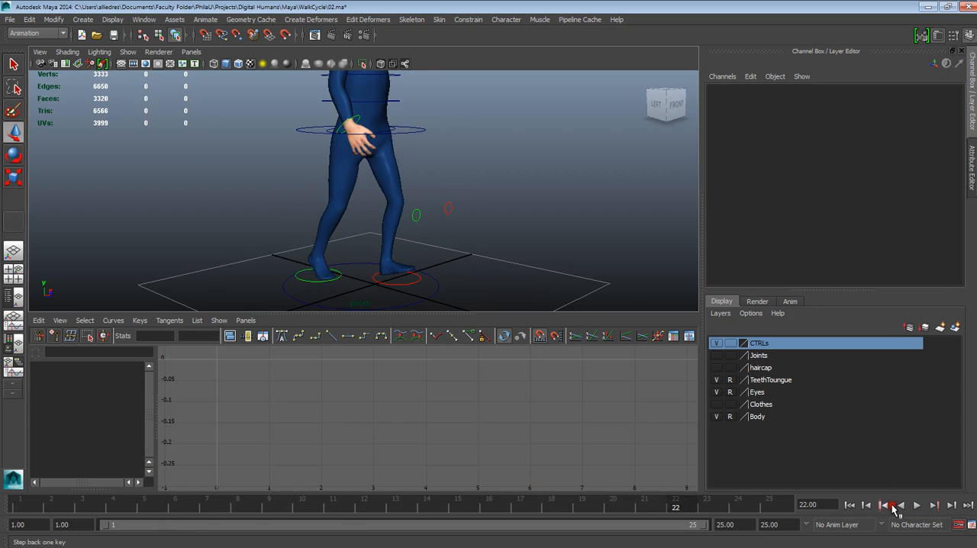
left_click(851, 507)
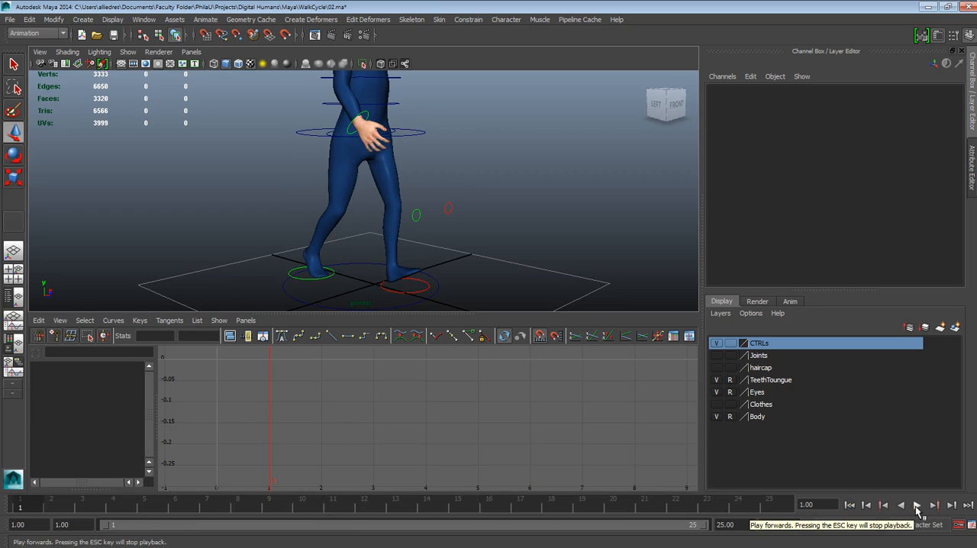
left_click(917, 506)
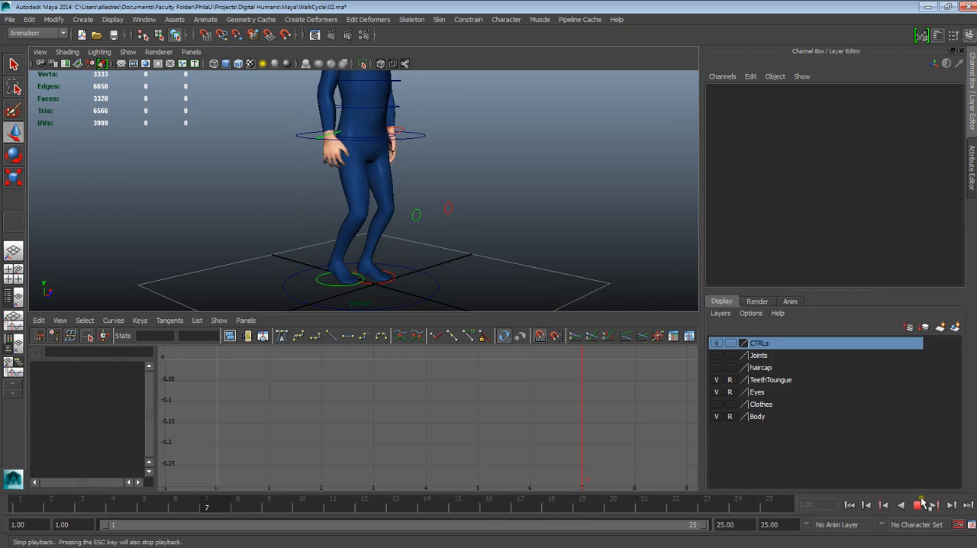
left_click(921, 503)
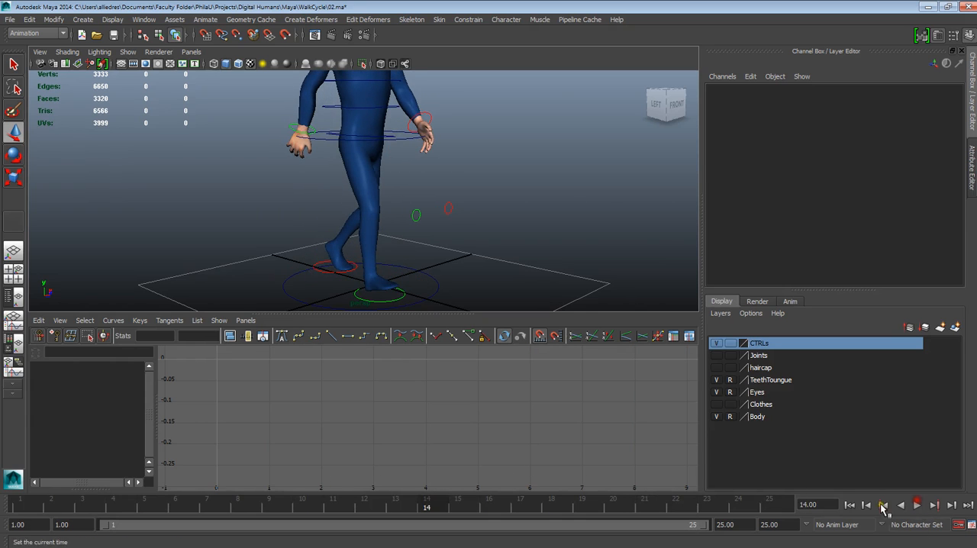
Select the root control at the hips, go to frame 13 and bring its whole Translate Y curve into view
left_click(409, 135)
left_click(396, 504)
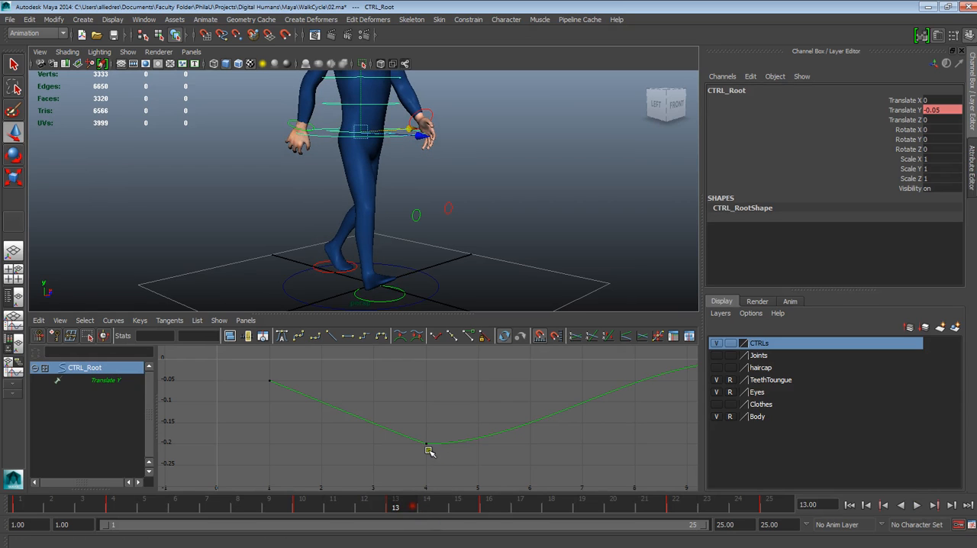
right_click_drag(539, 423, 481, 453, "alt")
middle_click_drag(550, 446, 473, 436, "alt")
right_click_drag(429, 439, 514, 505, "alt")
middle_click_drag(341, 441, 583, 426, "alt")
right_click_drag(449, 424, 484, 452, "alt")
middle_click_drag(425, 397, 486, 455, "alt")
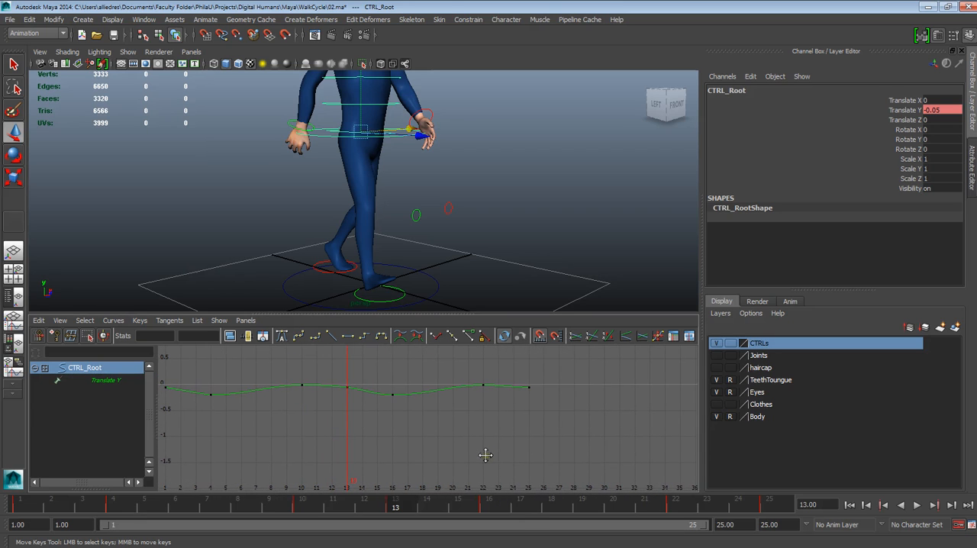
right_click_drag(478, 433, 475, 443, "alt")
middle_click_drag(439, 444, 470, 443, "alt")
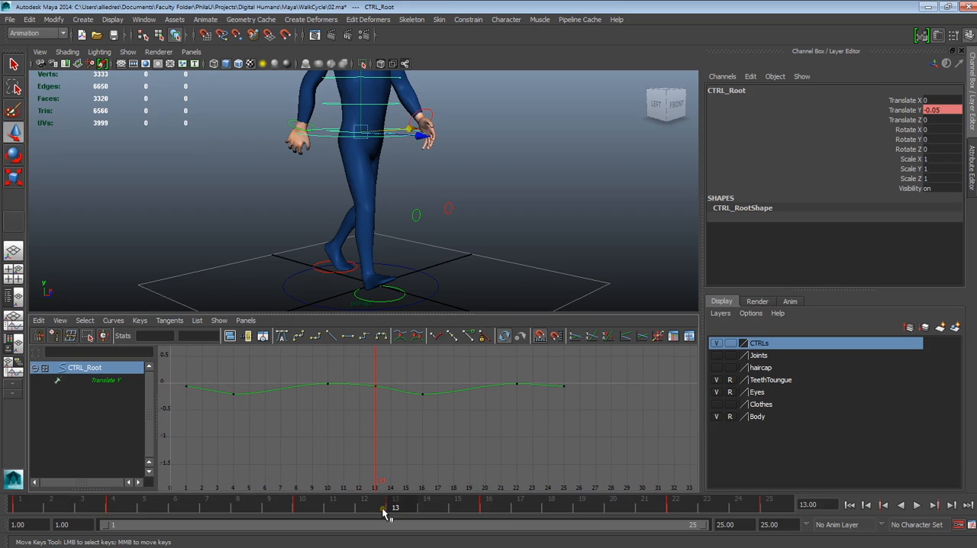
Break the tangents of the root's Translate Y keys at frames 13 and 16
key("alt+v")
left_click_drag(414, 517, 410, 516)
left_click_drag(403, 508, 489, 515)
key("f")
middle_click_drag(408, 415, 419, 432, "alt")
right_click_drag(419, 431, 446, 471, "alt")
middle_click_drag(441, 398, 517, 491, "alt")
left_click_drag(525, 464, 252, 361)
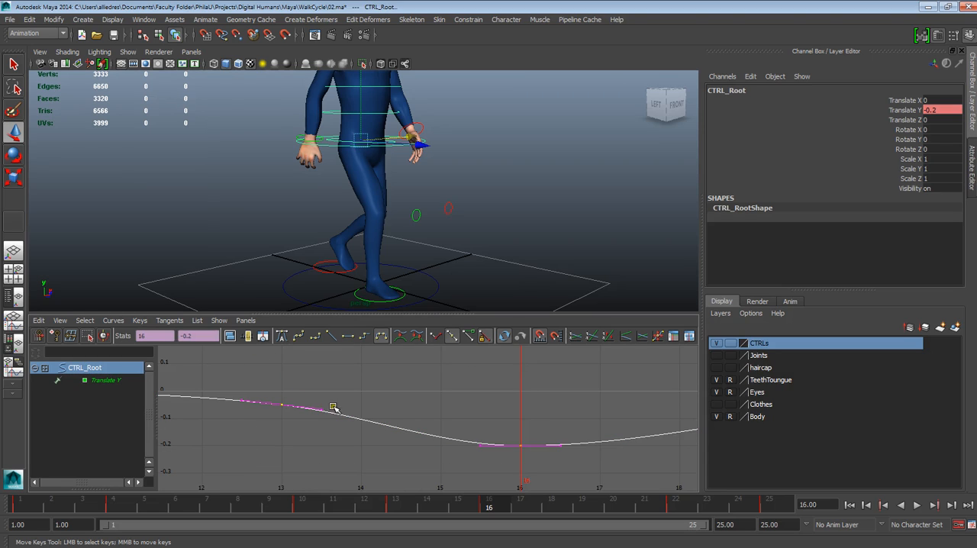
scroll(427, 437, "down", 3)
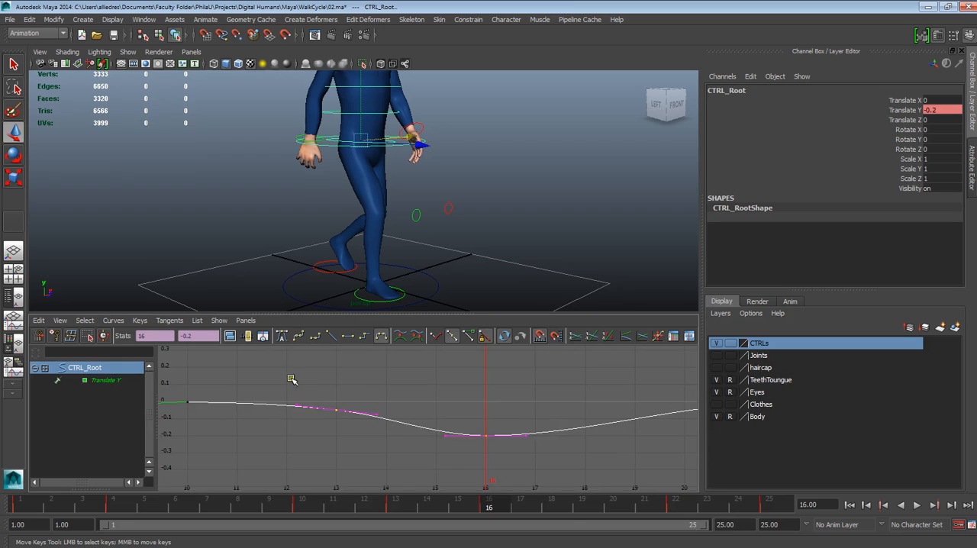
scroll(298, 386, "up", 3)
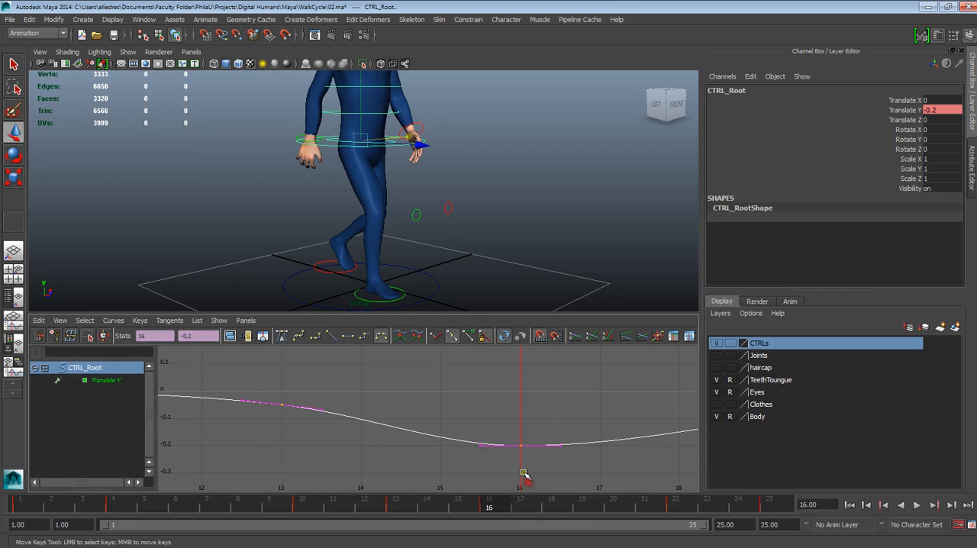
left_click(435, 336)
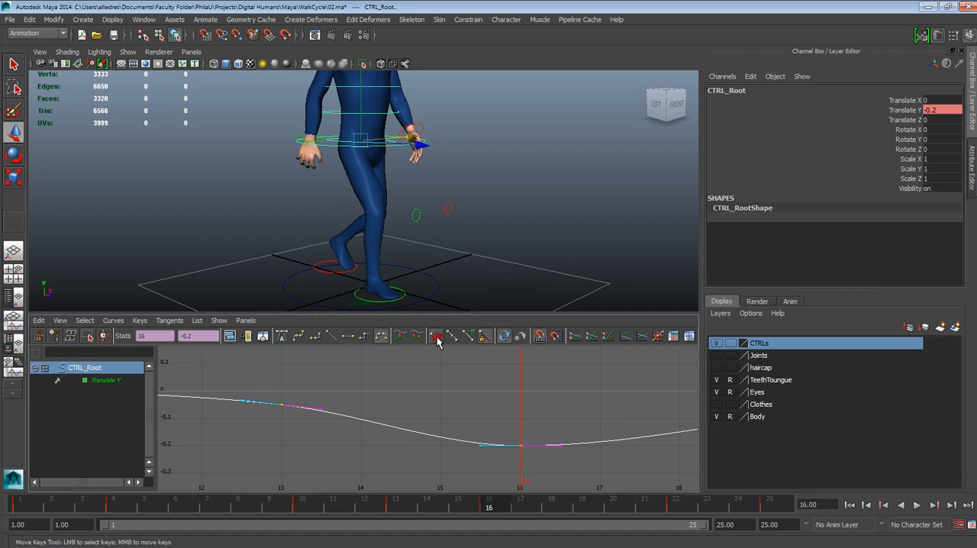
Lower the outgoing tangent handle at frame 13 by about 0.018 and raise the incoming handle at frame 16 by about 0.016
left_click_drag(308, 390, 329, 447)
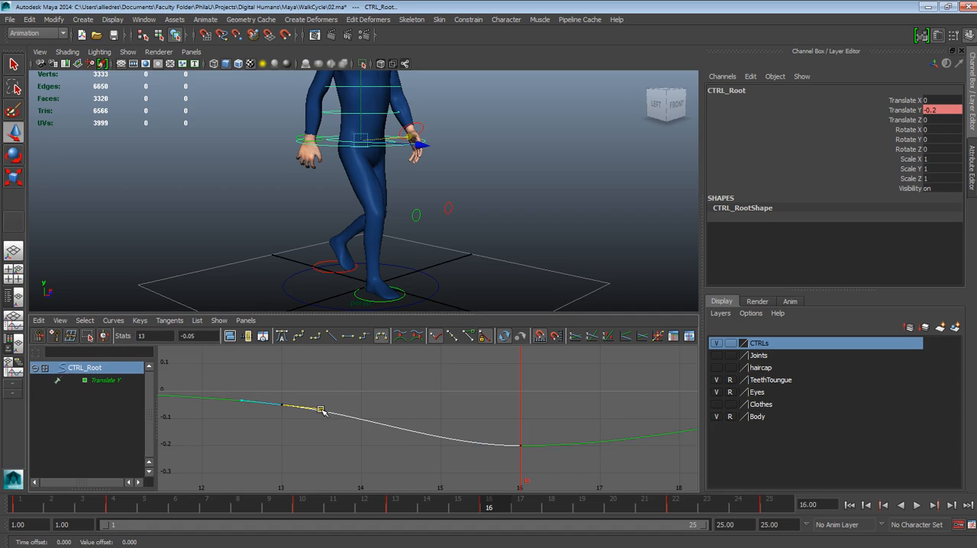
middle_click_drag(321, 410, 322, 414)
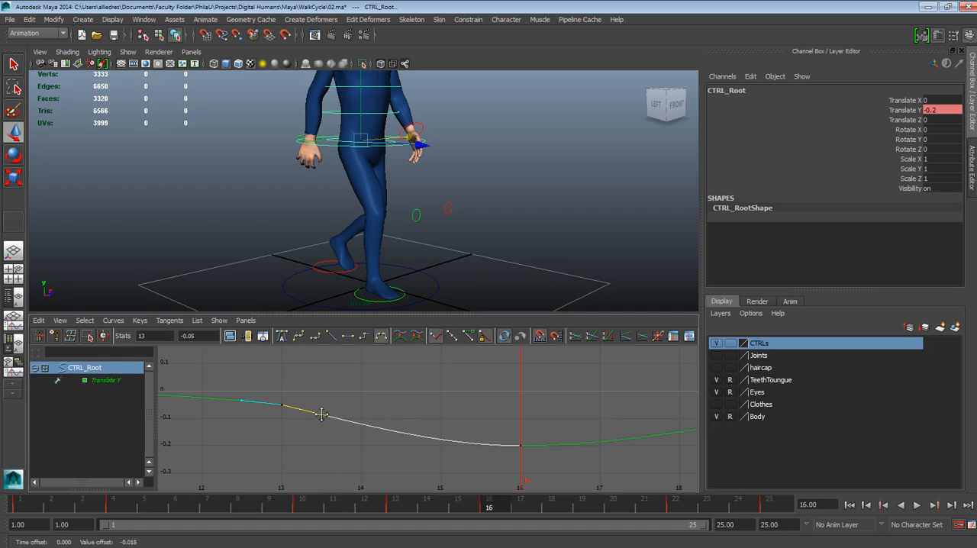
left_click_drag(550, 435, 465, 471)
left_click_drag(479, 424, 488, 470)
middle_click_drag(481, 446, 481, 440)
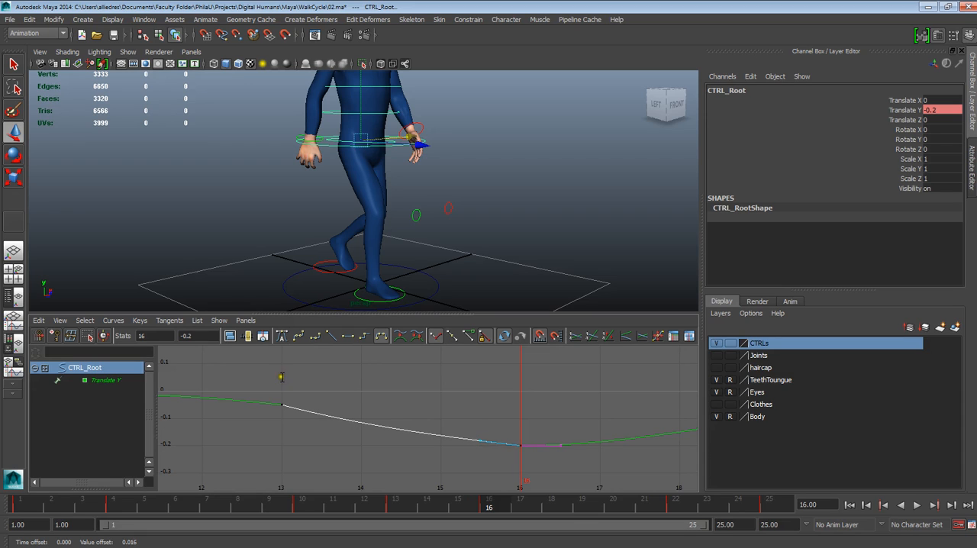
Make the root's Translate Y drop straight by setting frame 13's outgoing tangent and frame 16's incoming tangent to linear
right_click_drag(337, 414, 336, 386, "alt+shift")
left_click_drag(264, 366, 303, 426)
left_click_drag(332, 388, 298, 430)
middle_click_drag(319, 409, 320, 405)
left_click(332, 338)
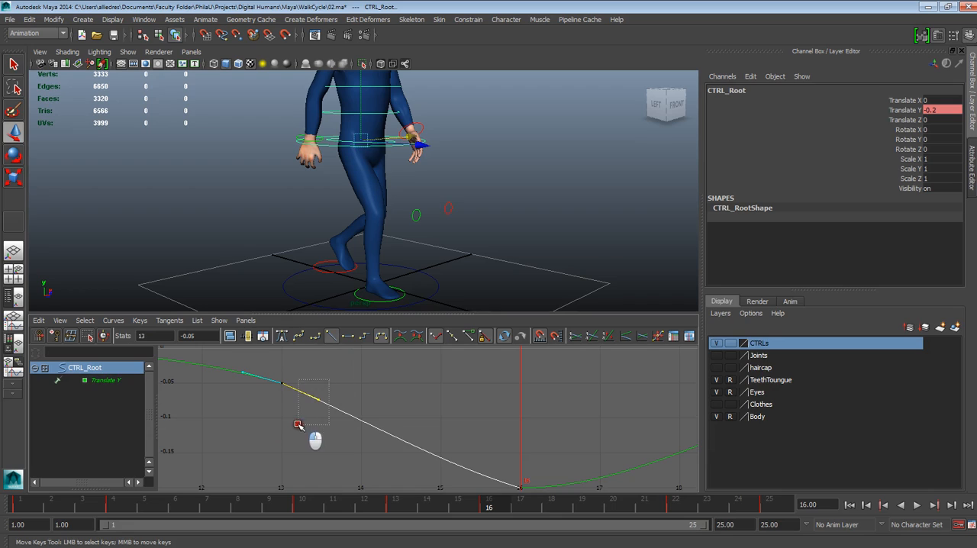
left_click_drag(545, 474, 491, 504)
left_click_drag(504, 451, 468, 488)
left_click(332, 340)
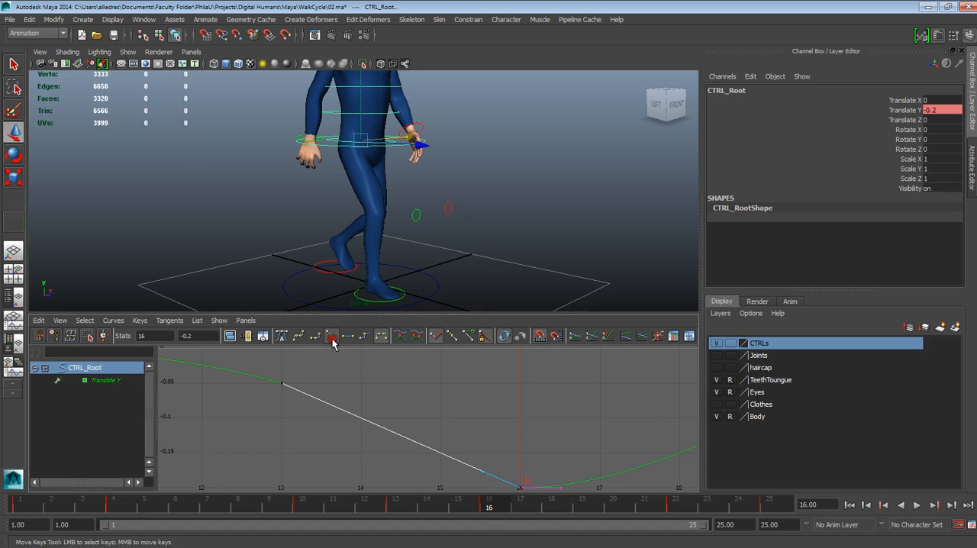
scroll(450, 398, "down", 5)
left_click(529, 416)
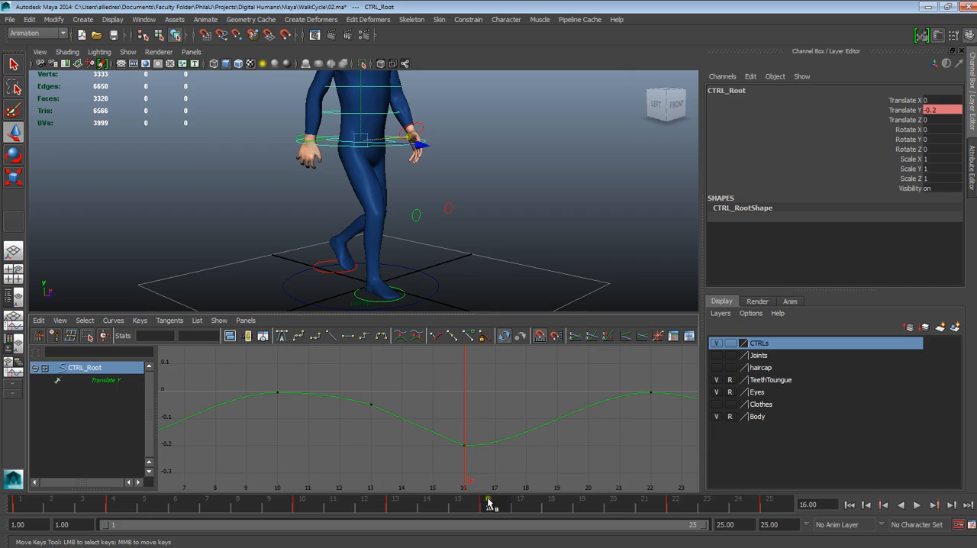
Play the walk cycle and orbit around the character to check the root's downward motion from several angles
key("alt+v")
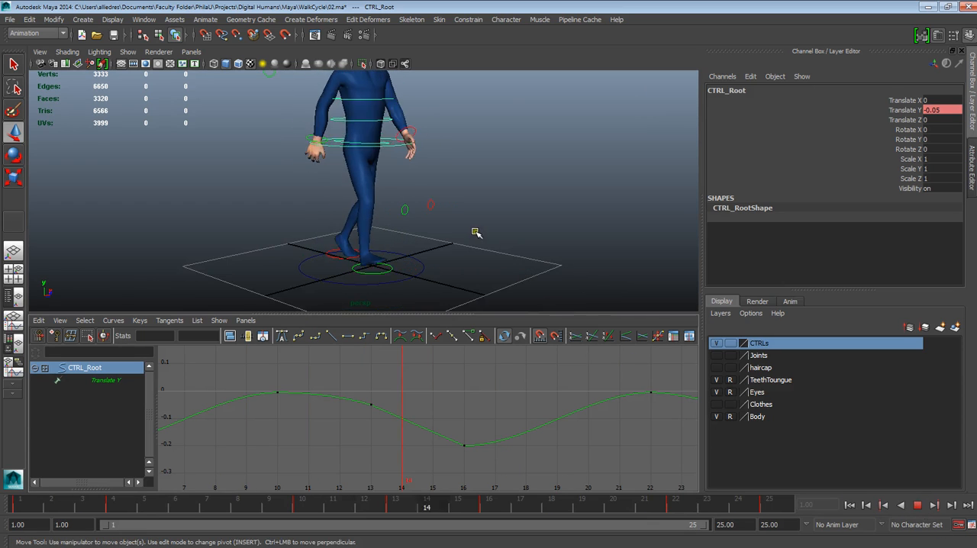
left_click_drag(475, 232, 352, 216, "alt")
middle_click_drag(367, 229, 381, 264, "alt")
left_click_drag(381, 263, 395, 281, "alt")
right_click_drag(395, 281, 430, 292, "alt")
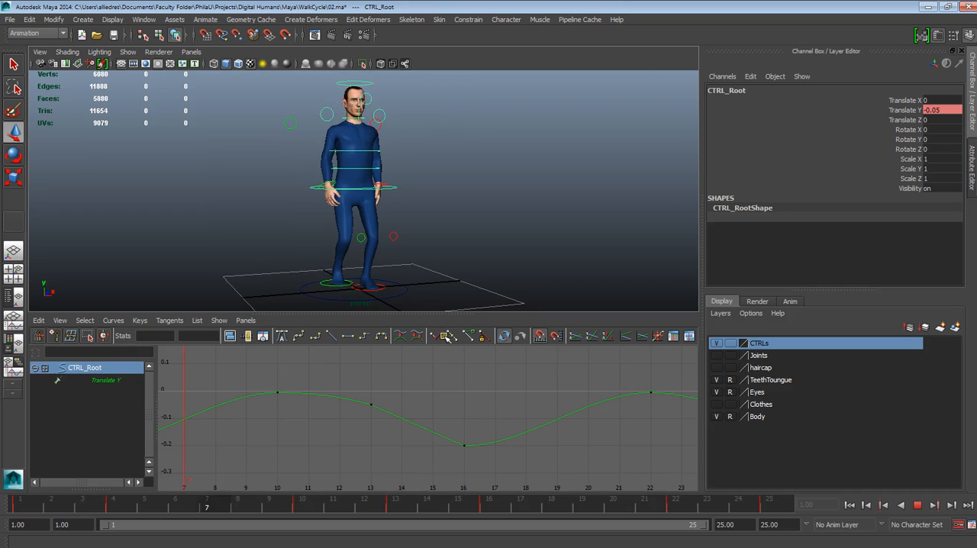
left_click_drag(415, 269, 479, 264, "alt")
scroll(478, 266, "up", 3)
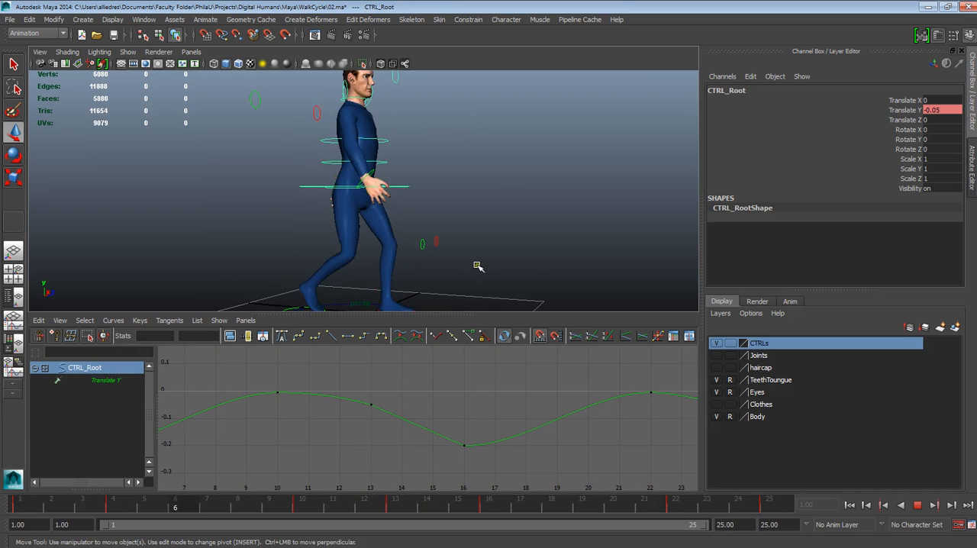
Enlarge the viewport above the Graph Editor and watch the whole walking figure from the front
left_click_drag(436, 313, 384, 343)
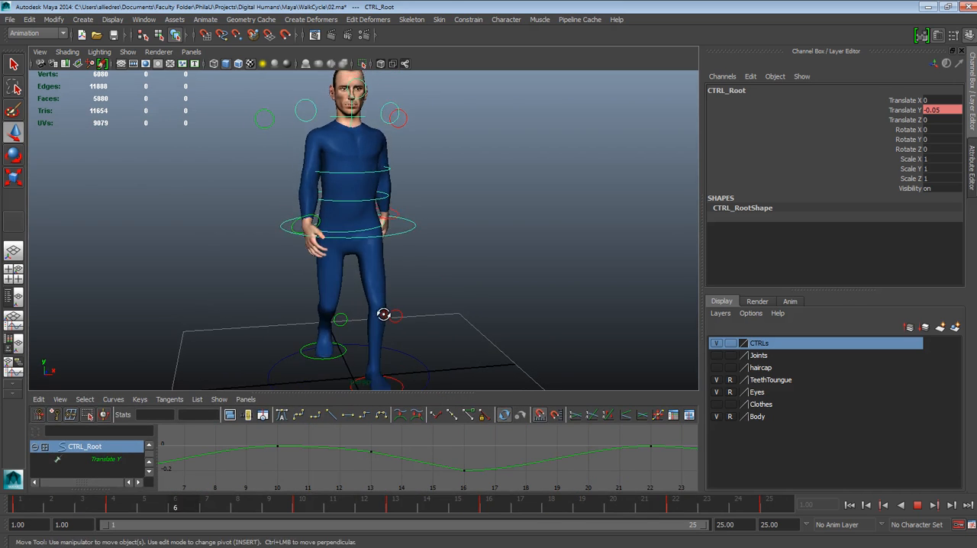
scroll(382, 301, "down", 2)
left_click_drag(384, 300, 357, 304, "alt")
scroll(434, 307, "down", 4)
scroll(362, 298, "up", 3)
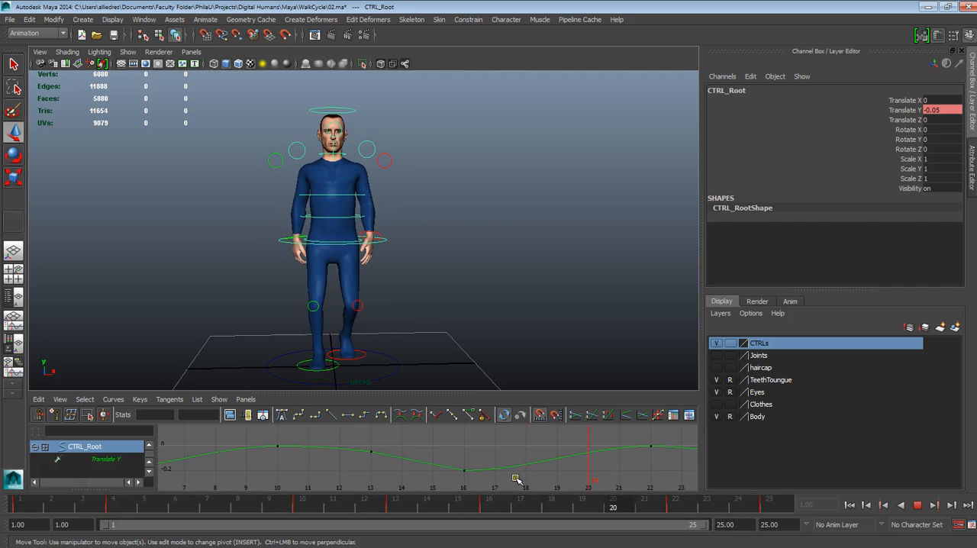
Examine the playing walk from the side and from a closer front view of the upper body, and stop playback
left_click_drag(346, 327, 327, 246, "alt")
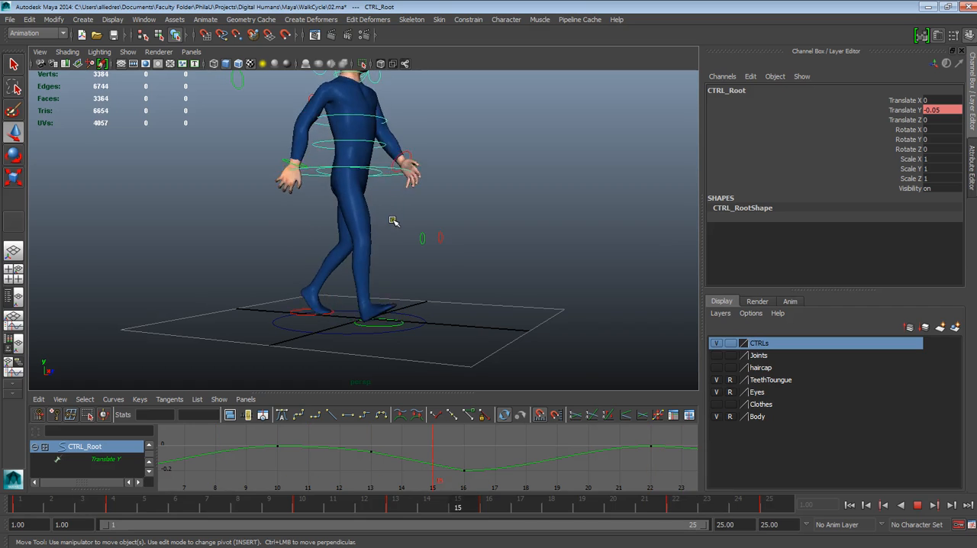
left_click_drag(452, 326, 406, 319, "alt")
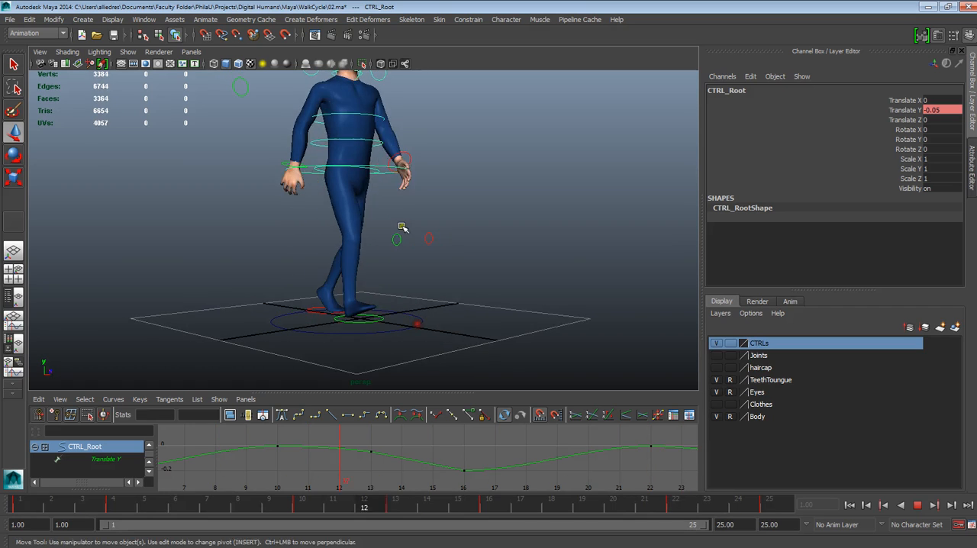
middle_click_drag(404, 230, 403, 350, "alt")
right_click_drag(402, 349, 427, 397, "alt")
middle_click_drag(377, 277, 349, 188, "alt")
right_click_drag(376, 297, 410, 328, "alt")
middle_click_drag(403, 307, 408, 336, "alt")
mouse_move(404, 333)
left_mouse_down("alt")
mouse_move(382, 345)
mouse_move(325, 343)
left_mouse_up("alt")
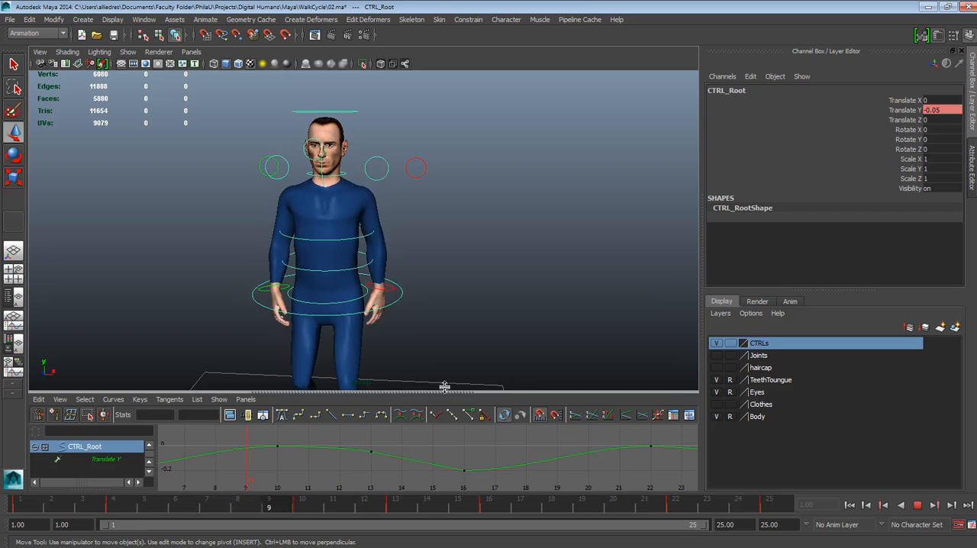
left_click_drag(391, 337, 404, 322, "alt")
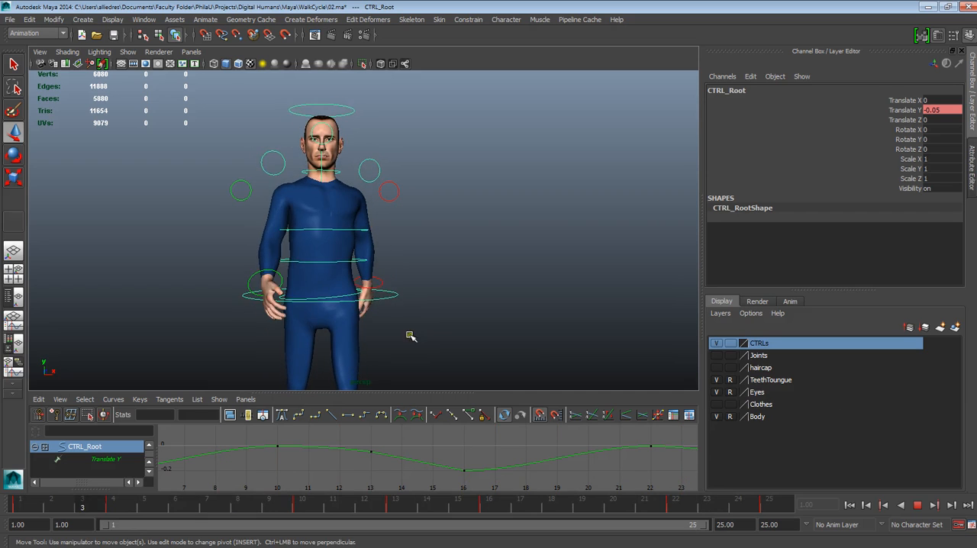
left_click(917, 504)
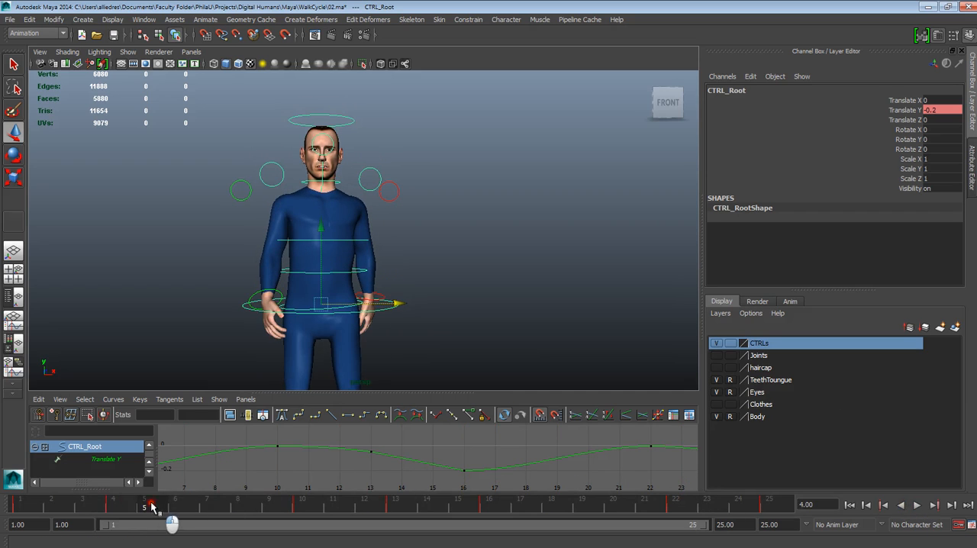
Go to frame 1 and select the right wrist control in a side view
left_click_drag(153, 508, 19, 507)
left_click_drag(213, 338, 364, 345, "alt")
left_click(396, 288)
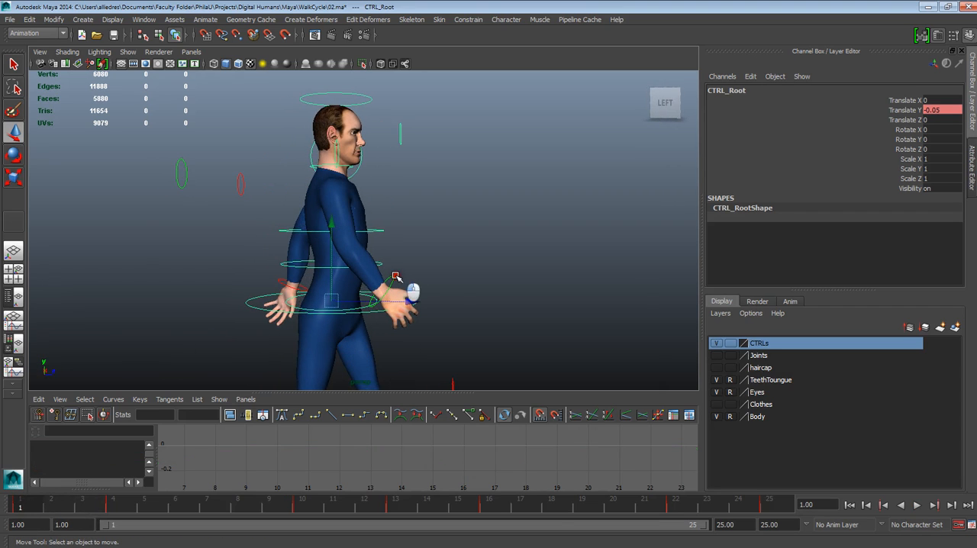
left_click(392, 278)
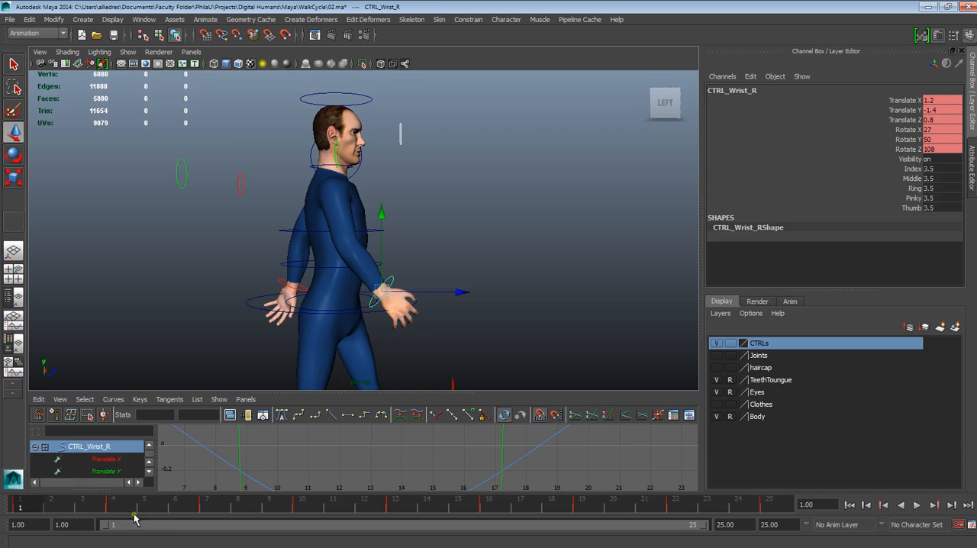
Scrub the right arm's swing from frame 1 to frame 13, examining the wrist from the side and the front
left_click_drag(127, 522, 364, 517)
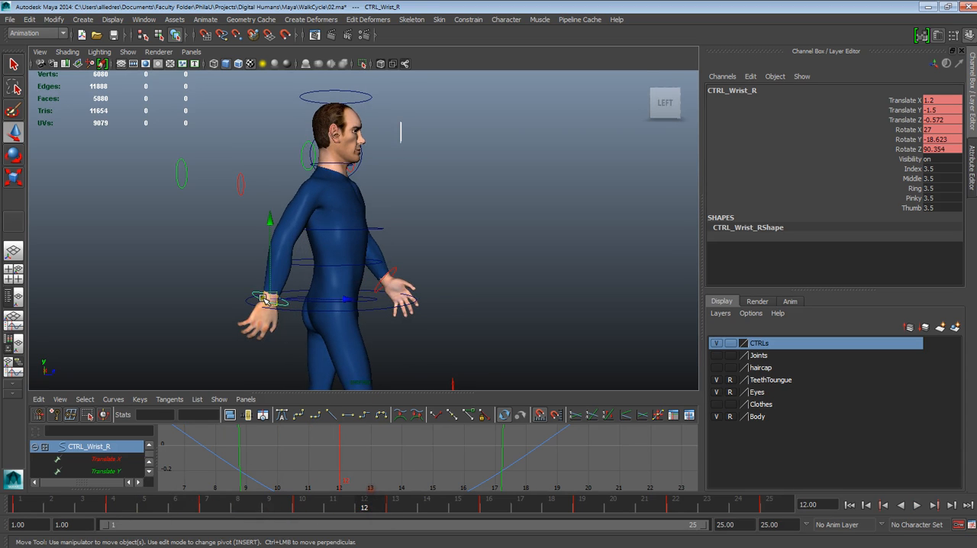
left_click_drag(441, 314, 219, 275, "alt")
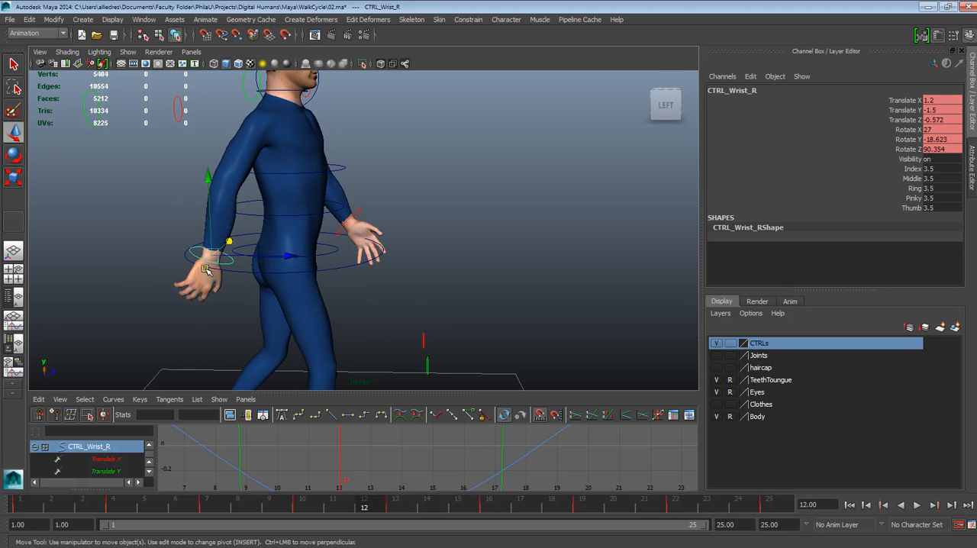
mouse_move(343, 318)
left_mouse_down("alt")
mouse_move(349, 308)
mouse_move(258, 305)
mouse_move(305, 275)
mouse_move(339, 323)
mouse_move(331, 327)
left_mouse_up("alt")
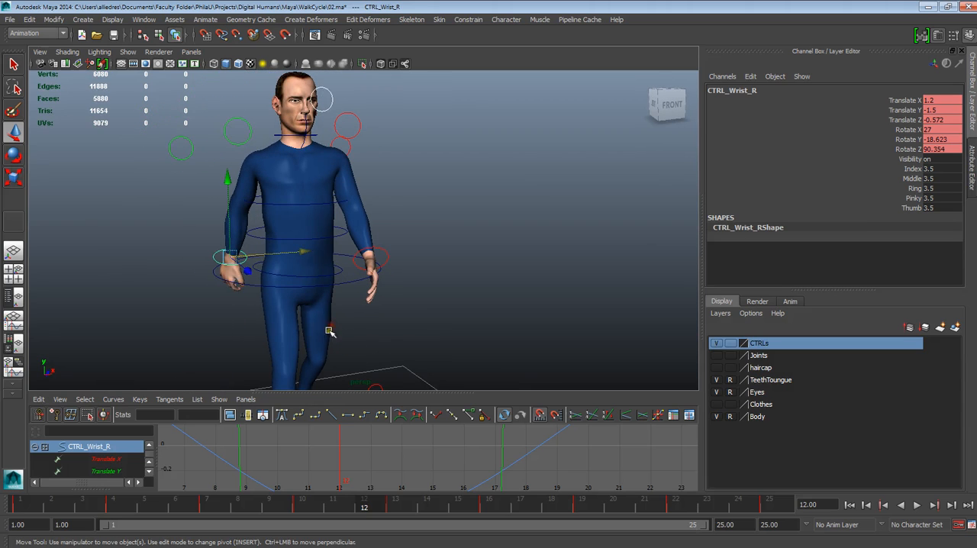
mouse_move(338, 505)
left_mouse_down()
mouse_move(429, 504)
mouse_move(342, 504)
mouse_move(405, 507)
mouse_move(396, 506)
left_mouse_up()
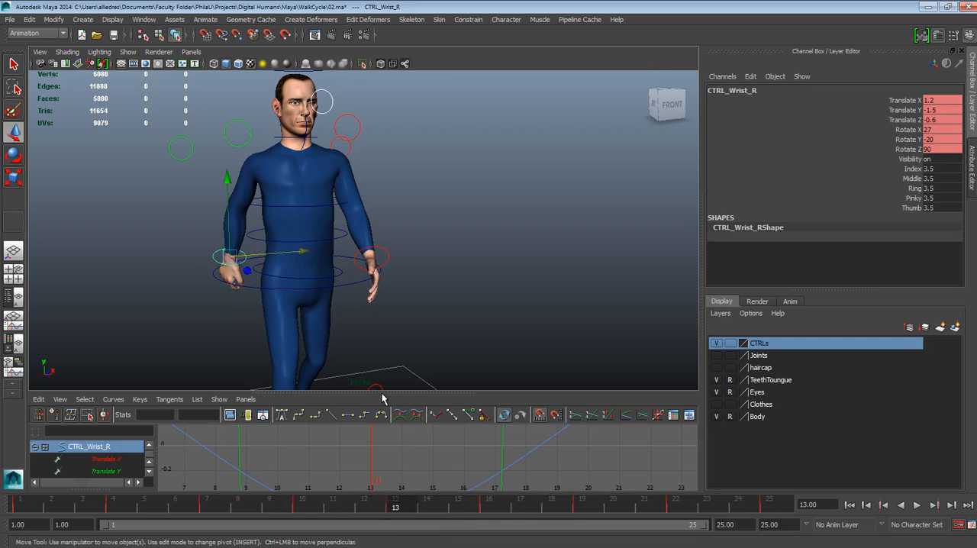
Reselect the right wrist control at frame 13 and enlarge the Graph Editor to list all its keyed channels
left_click(204, 279)
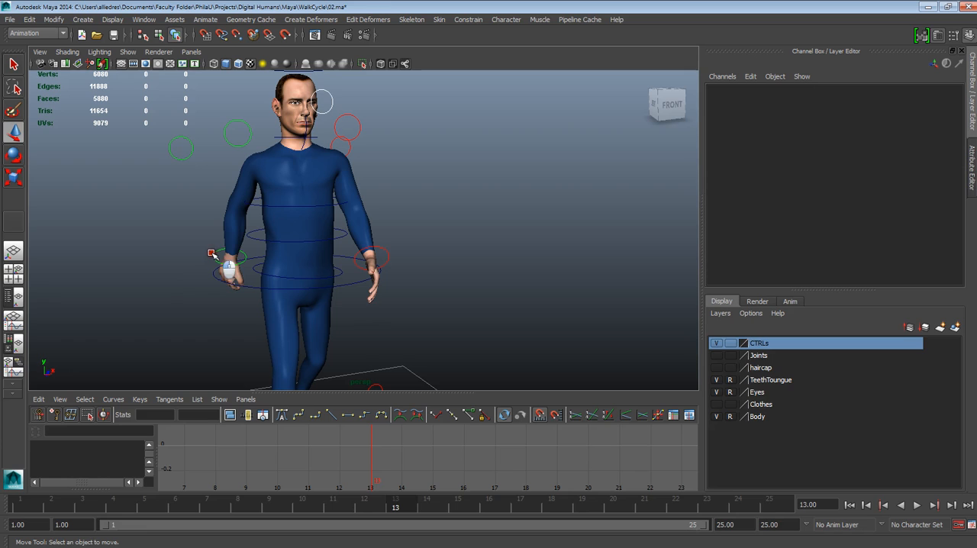
left_click(223, 258)
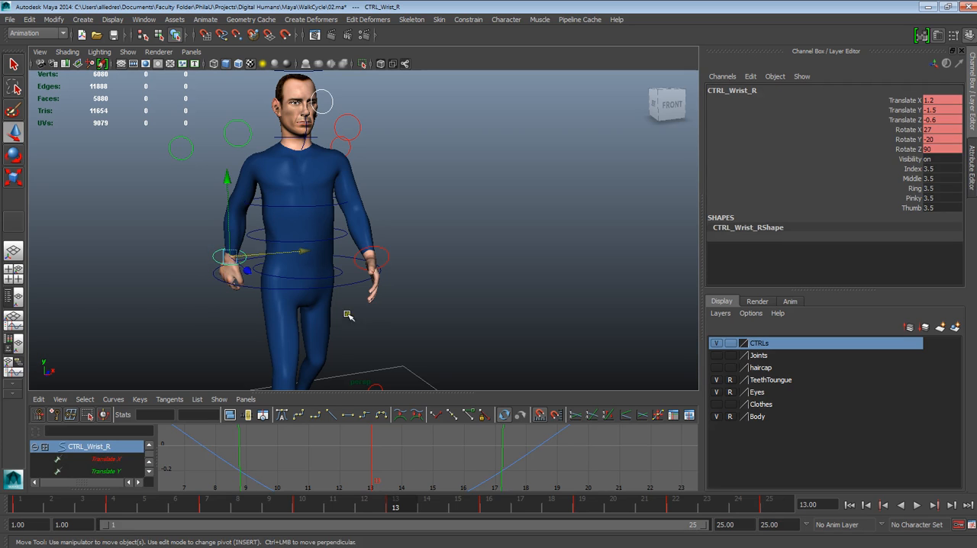
left_click_drag(382, 391, 384, 324)
middle_click_drag(341, 254, 371, 210, "alt")
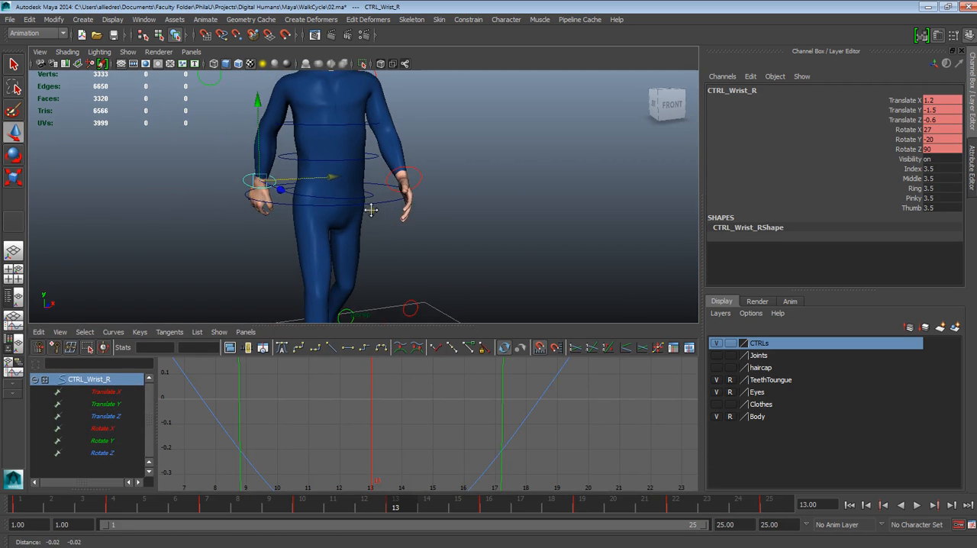
right_click_drag(372, 210, 388, 290, "alt")
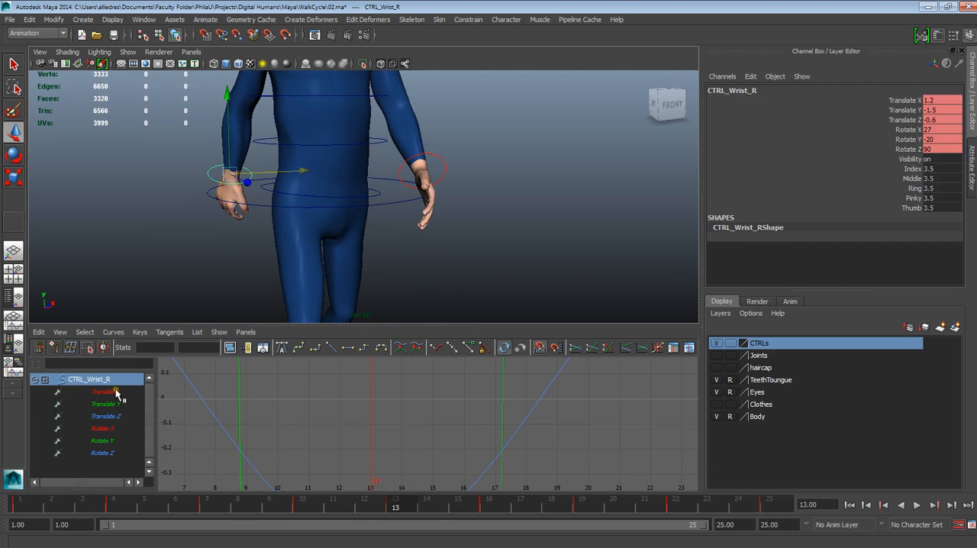
Try rotating the right wrist freely and through its Rotate X and Rotate Y channels, undoing the test rotations
key("e")
left_click_drag(287, 143, 293, 139)
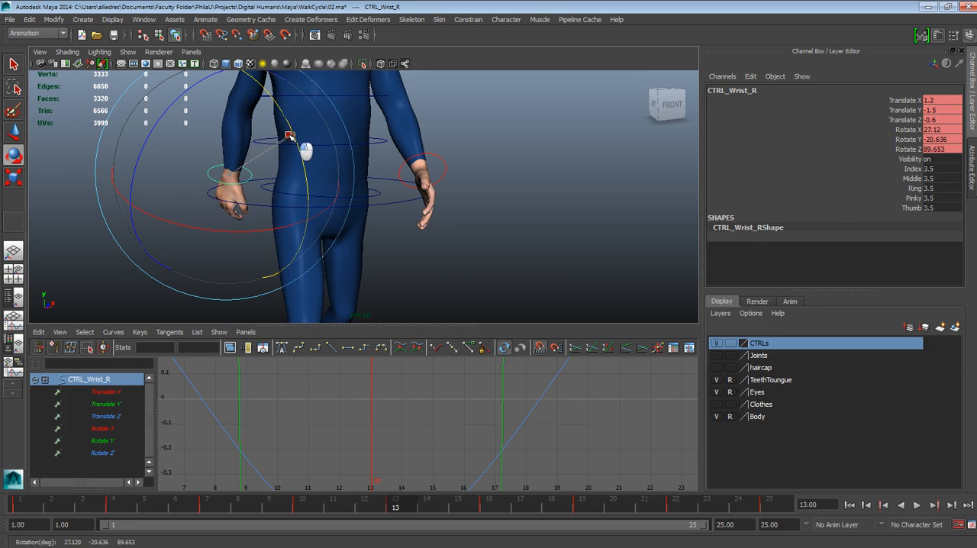
left_click(909, 132)
middle_click_drag(643, 128, 606, 157)
key("ctrl+z")
left_click(908, 140)
key("ctrl+z")
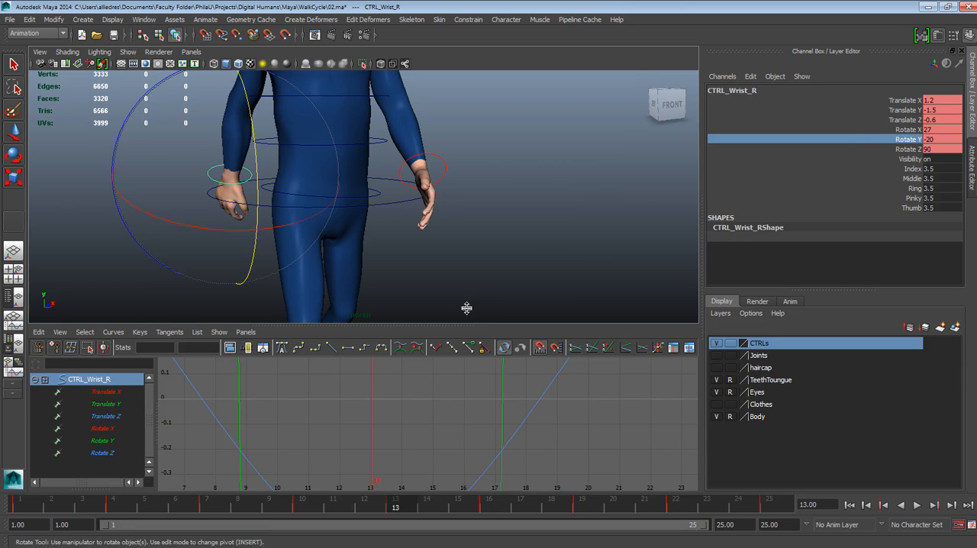
Isolate the right wrist's Translate Y curve and bring all its keys from frame 1 to 25 into close view
left_click(114, 404)
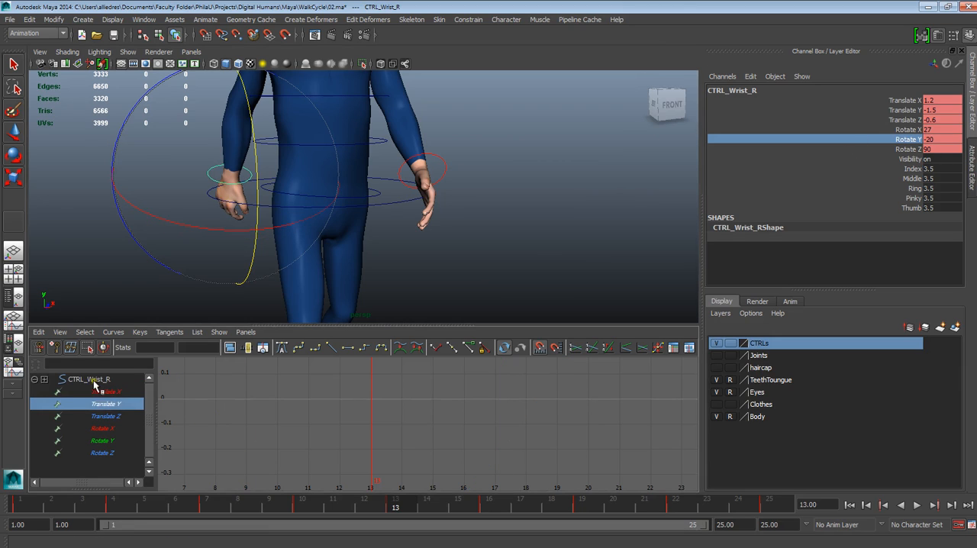
key("a")
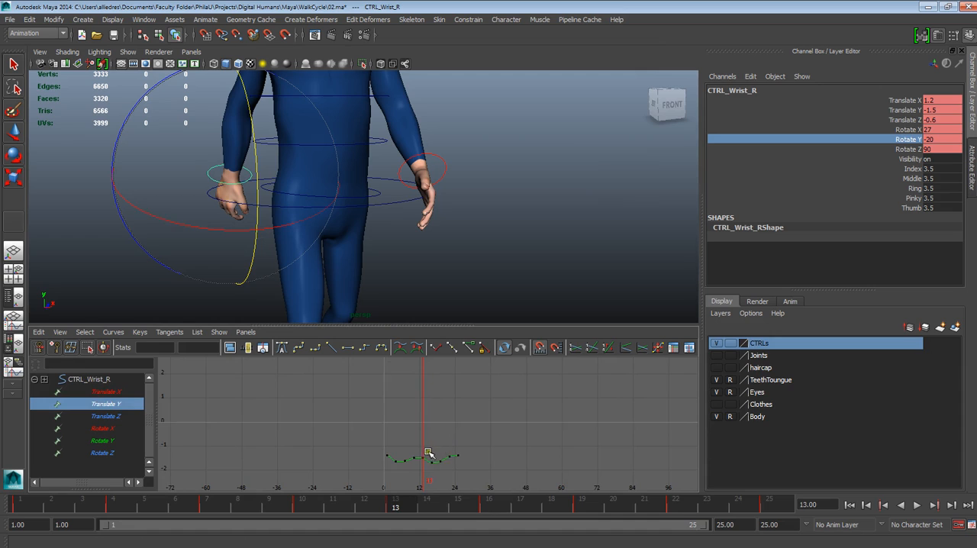
middle_click_drag(428, 453, 425, 392, "alt")
right_click_drag(426, 392, 447, 464, "alt")
middle_click_drag(435, 394, 428, 430, "alt")
right_click_drag(428, 430, 480, 535, "alt")
middle_click_drag(430, 429, 502, 495, "alt")
right_click_drag(449, 448, 435, 433, "alt")
middle_click_drag(440, 430, 458, 439, "alt")
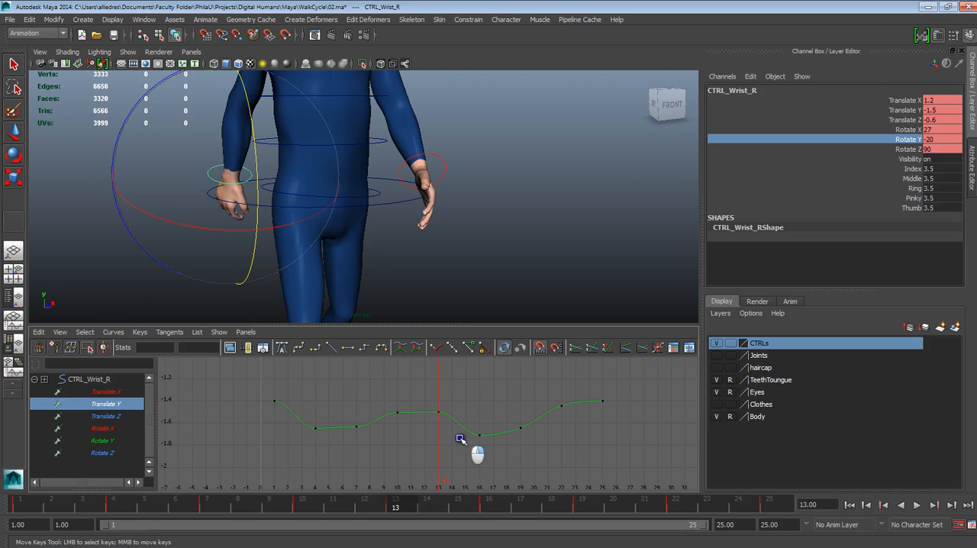
Scrub to frame 1 and play the cycle, examining the right wrist from front and side against its Translate Y curve
right_click_drag(443, 437, 461, 411, "alt")
middle_click_drag(463, 410, 457, 420, "alt")
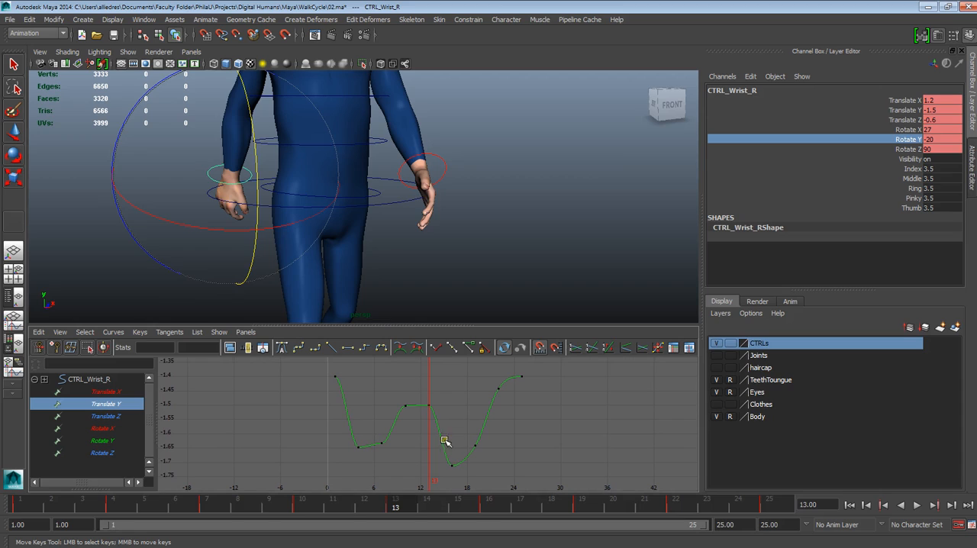
left_click_drag(222, 506, 23, 508)
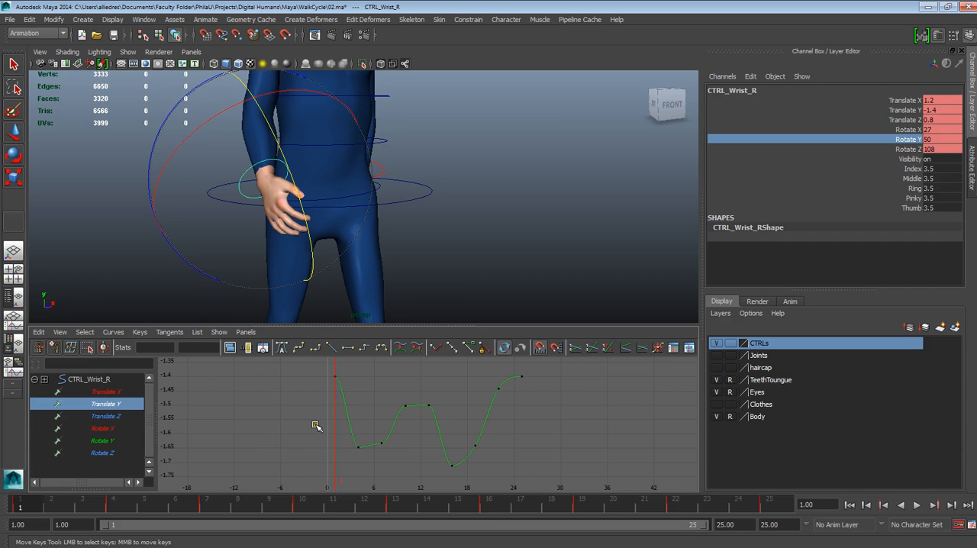
scroll(377, 417, "up", 4)
mouse_move(349, 413)
middle_mouse_down("alt")
mouse_move(392, 469)
mouse_move(367, 417)
mouse_move(343, 418)
middle_mouse_up("alt")
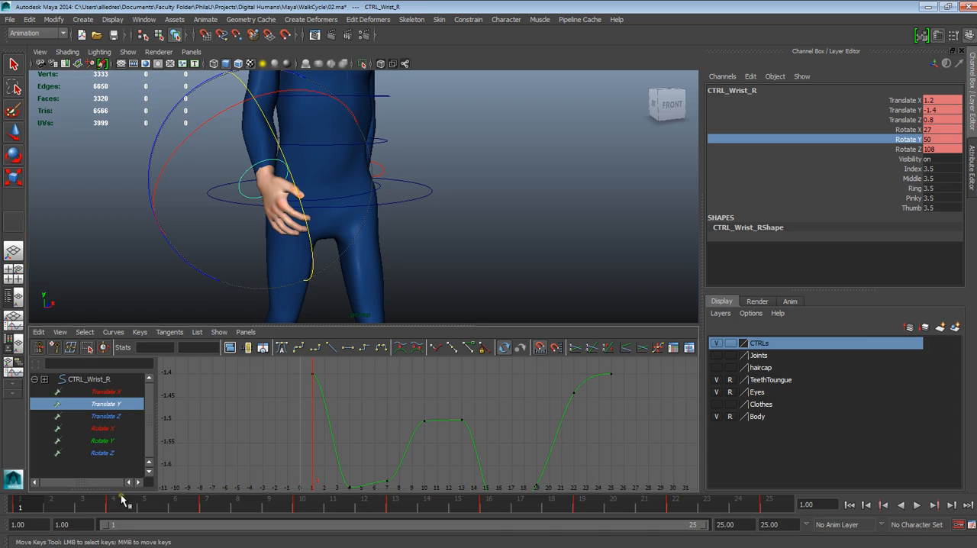
key("alt+v")
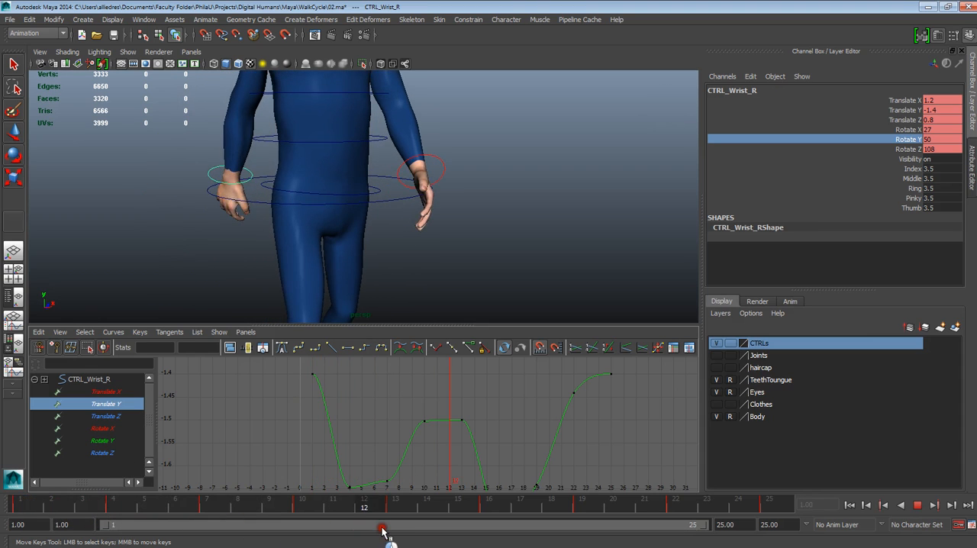
key("alt+v")
left_click_drag(359, 263, 458, 233, "alt")
right_click_drag(385, 279, 425, 293, "alt")
middle_click_drag(336, 242, 406, 240, "alt")
left_click_drag(405, 240, 386, 254, "alt")
Try moving the right wrist's Translate Y key from frame 13 to frame 14 at about -1.523, and undo the move
left_click_drag(476, 410, 449, 439)
scroll(488, 440, "up", 3)
scroll(487, 441, "up", 2)
middle_click_drag(541, 436, 408, 408, "alt")
middle_click_drag(368, 378, 390, 404)
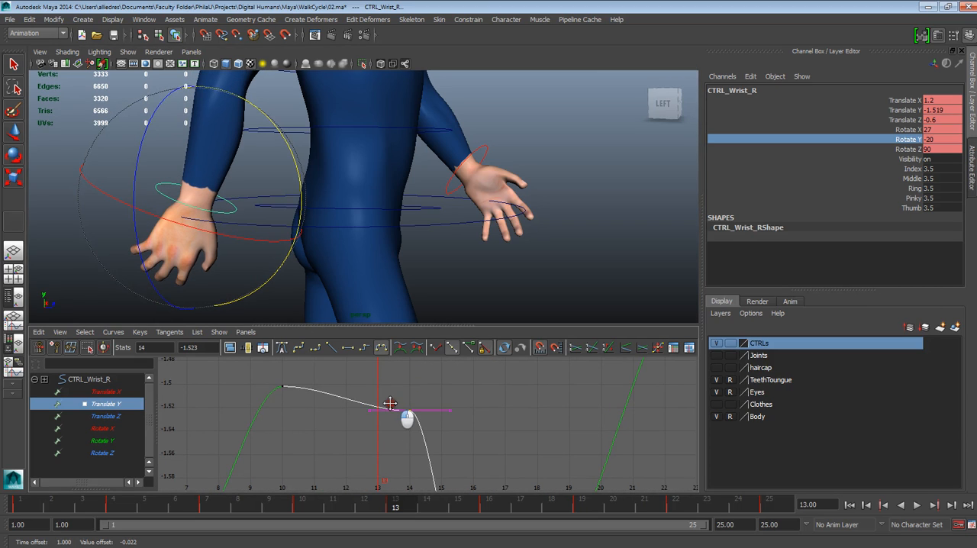
key("ctrl+z")
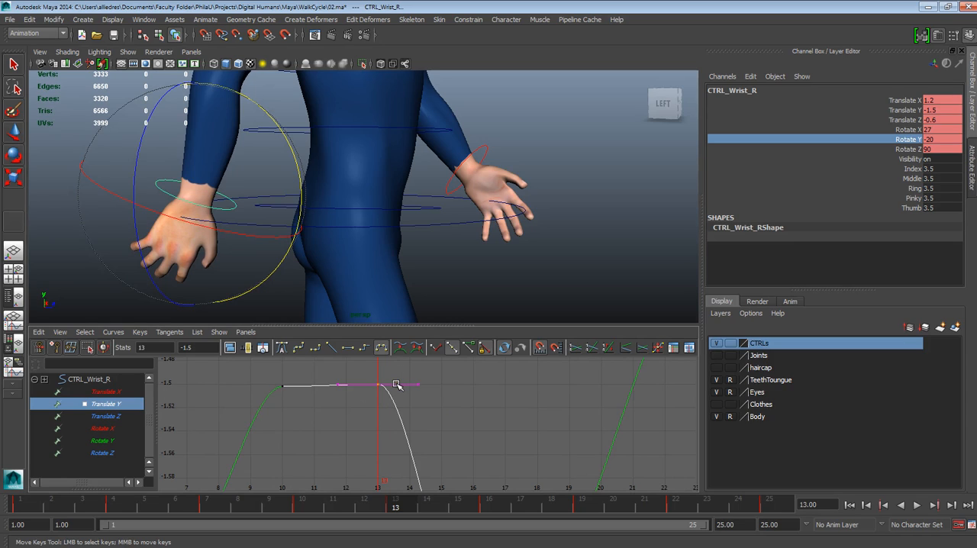
Try breaking the tangents of the Translate Y key at frame 13 to work on its outgoing handle, and undo the attempt
left_click(419, 384)
scroll(445, 423, "down", 3)
scroll(445, 424, "up", 5)
scroll(421, 425, "down", 2)
left_click(436, 349)
left_click_drag(410, 374, 423, 394)
mouse_move(419, 388)
middle_mouse_down()
mouse_move(416, 345)
mouse_move(428, 365)
mouse_move(437, 338)
mouse_move(421, 321)
mouse_move(418, 375)
middle_mouse_up()
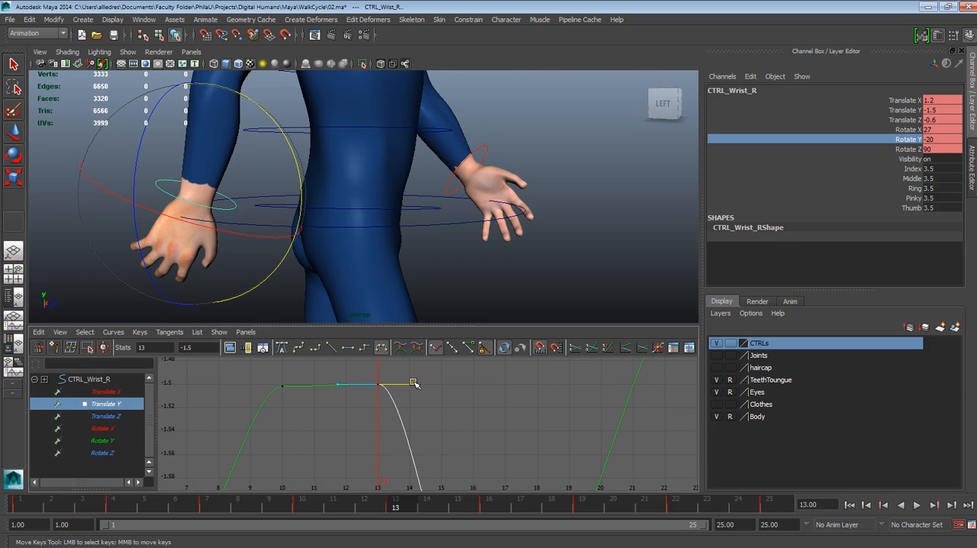
key("ctrl+z")
key("ctrl+z")
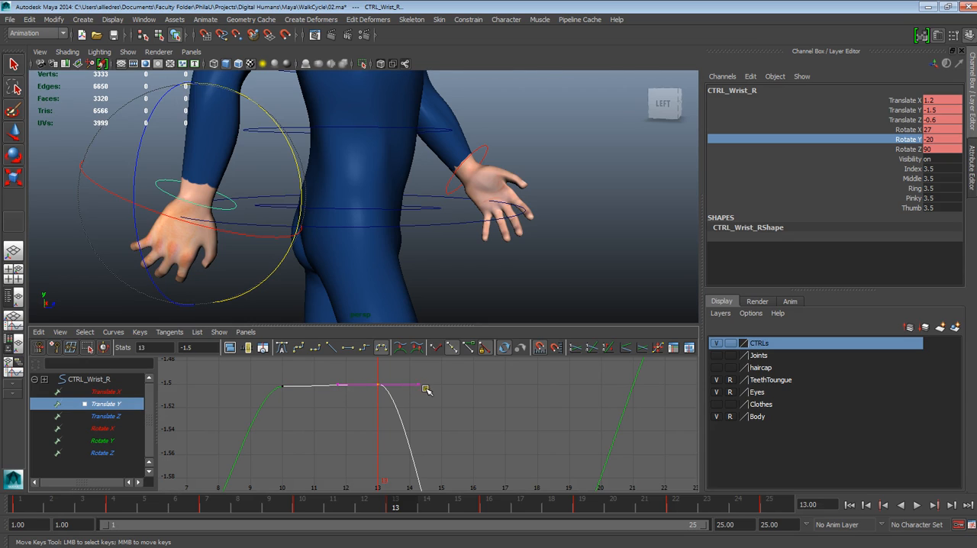
Try tilting the unbroken tangent at frame 13 upward, check its effect at frame 12, and undo the tilt
left_click(411, 382)
middle_click_drag(421, 391, 401, 350)
mouse_move(395, 508)
left_mouse_down()
mouse_move(268, 508)
mouse_move(302, 489)
mouse_move(365, 504)
left_mouse_up()
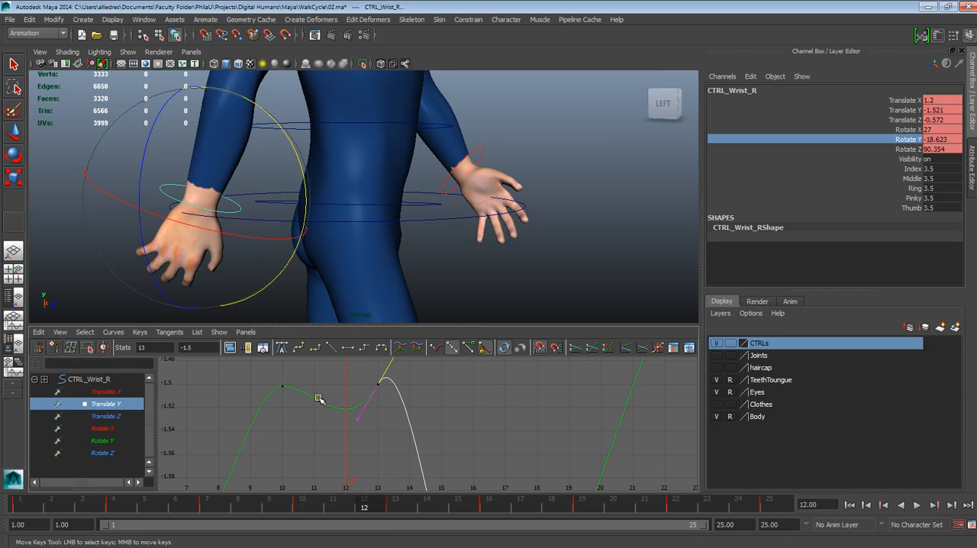
key("alt+period")
key("ctrl+z")
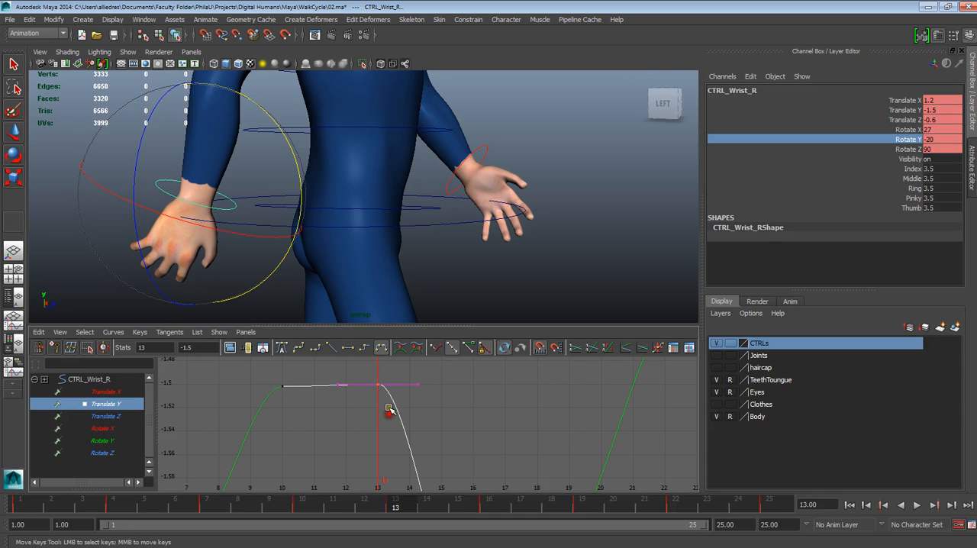
Break the tangents of the Translate Y key at frame 13 and raise only its outgoing handle by about 0.029
left_click(436, 347)
left_click_drag(407, 370, 449, 423)
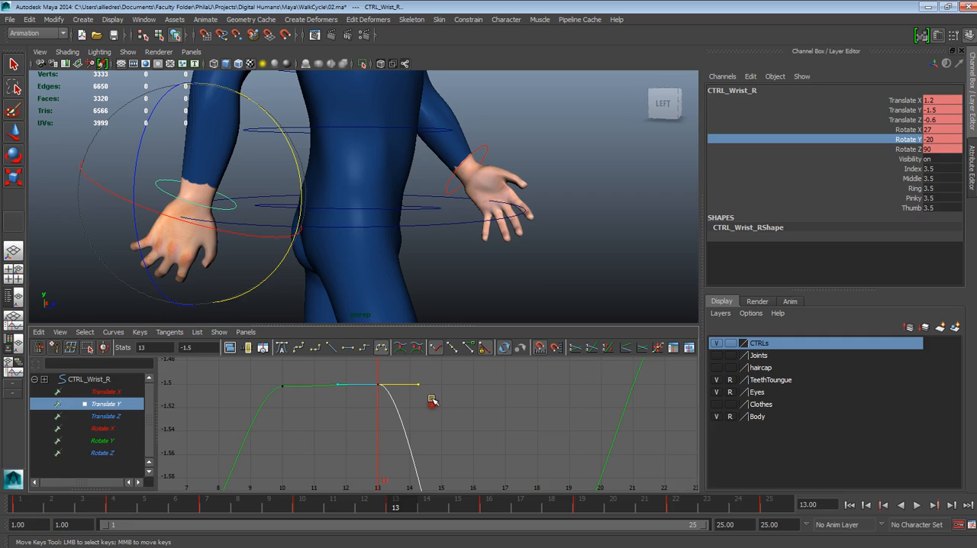
middle_click_drag(420, 388, 422, 363)
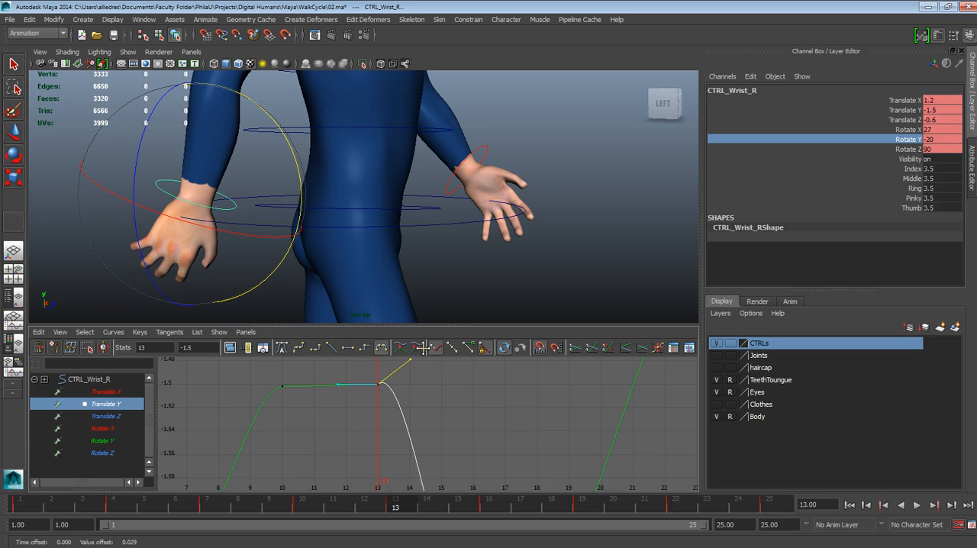
Steepen the outgoing tangent handle at frame 13 so the Translate Y curve overshoots more before dropping
scroll(420, 396, "down", 3)
scroll(421, 401, "up", 5)
mouse_move(420, 406)
middle_mouse_down("alt")
mouse_move(412, 421)
mouse_move(408, 405)
mouse_move(415, 410)
middle_mouse_up("alt")
scroll(413, 426, "down", 3)
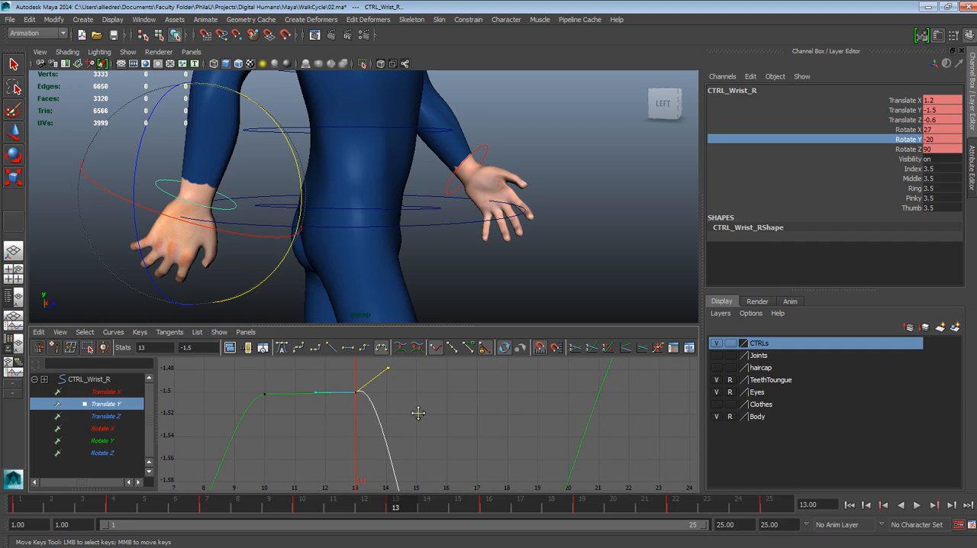
left_click(319, 394)
left_click(355, 392)
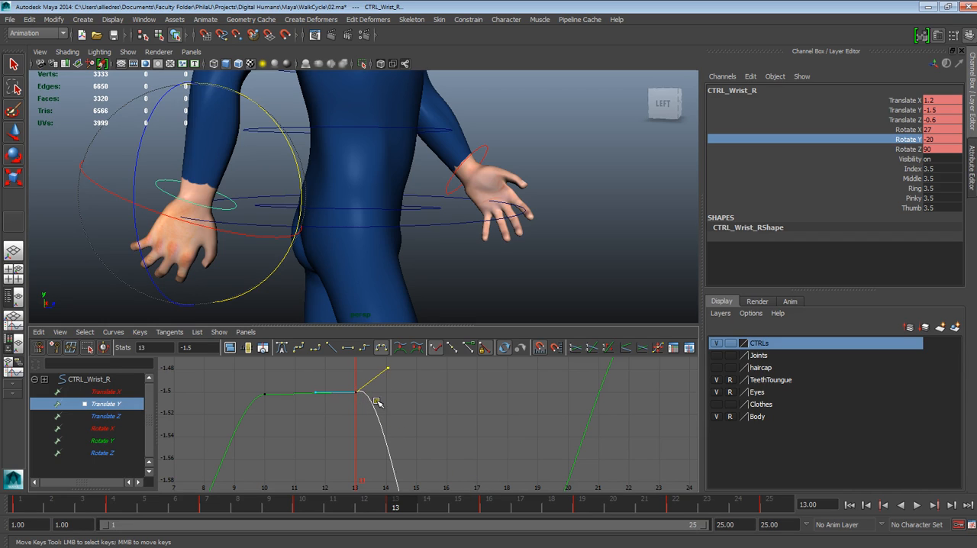
middle_click_drag(387, 371, 380, 353)
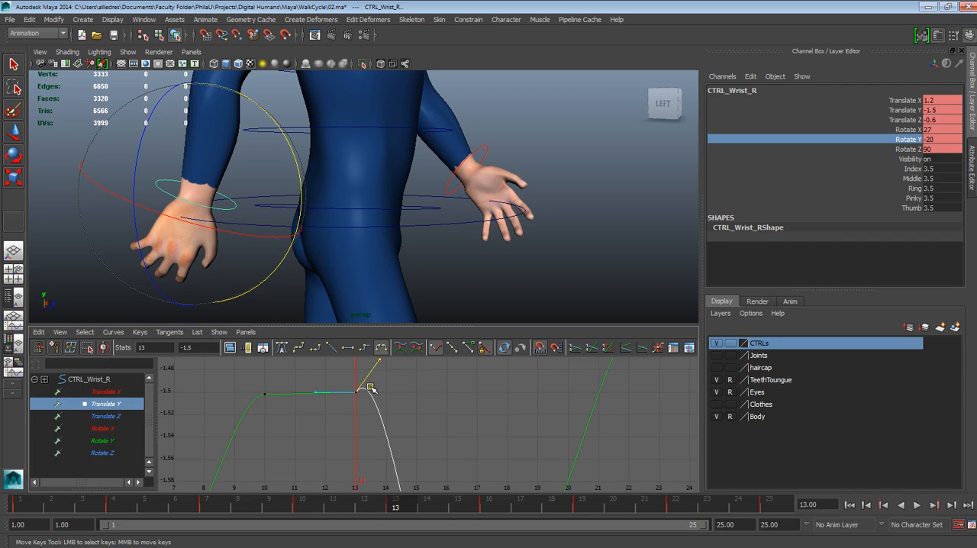
scroll(353, 395, "up", 2)
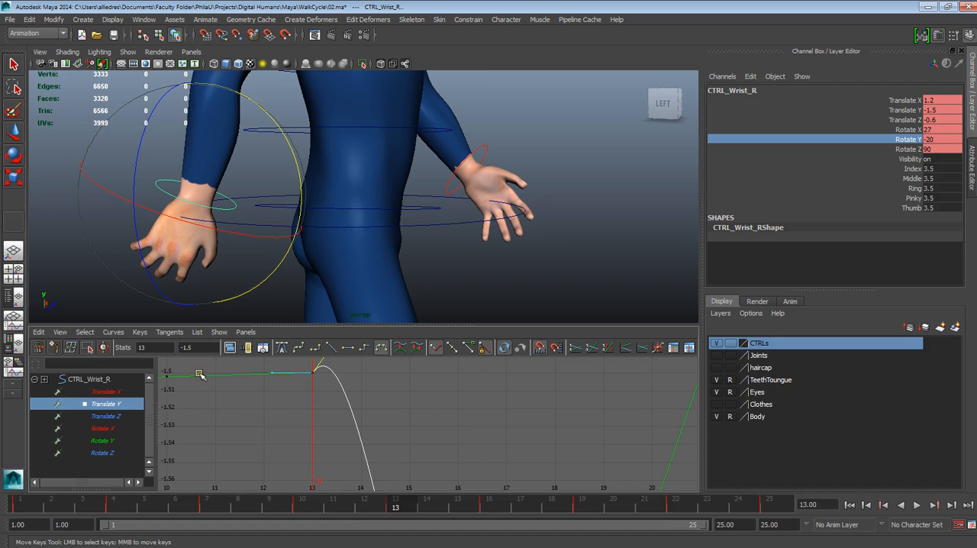
left_click(310, 372)
Play back the swing around frame 13 and nudge the outgoing tangent handle upward by about 0.005
mouse_move(398, 519)
left_mouse_down()
mouse_move(385, 509)
mouse_move(321, 504)
mouse_move(504, 519)
mouse_move(416, 524)
left_mouse_up()
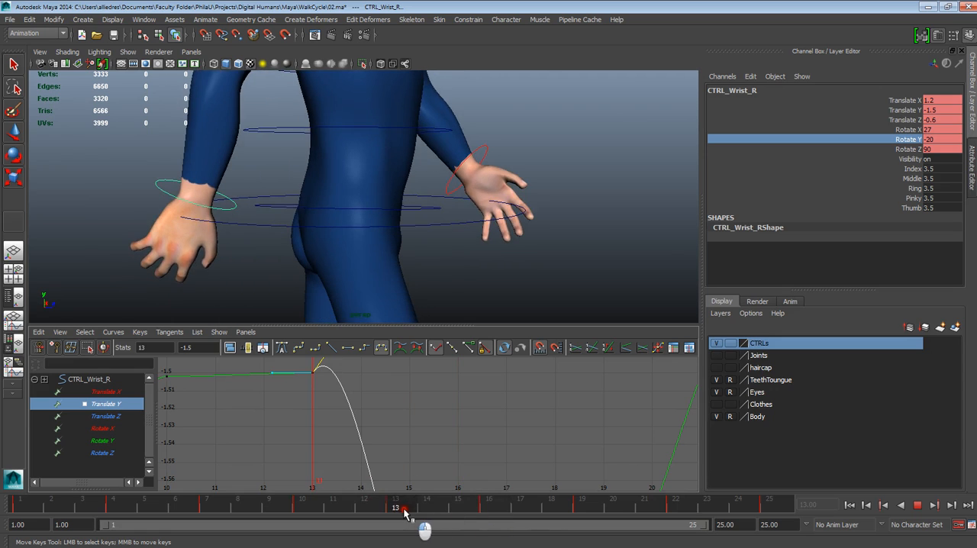
scroll(393, 439, "down", 4)
scroll(390, 432, "up", 3)
middle_click_drag(395, 413, 396, 415, "alt")
right_click_drag(396, 415, 421, 461, "alt")
middle_click_drag(382, 428, 390, 487, "alt")
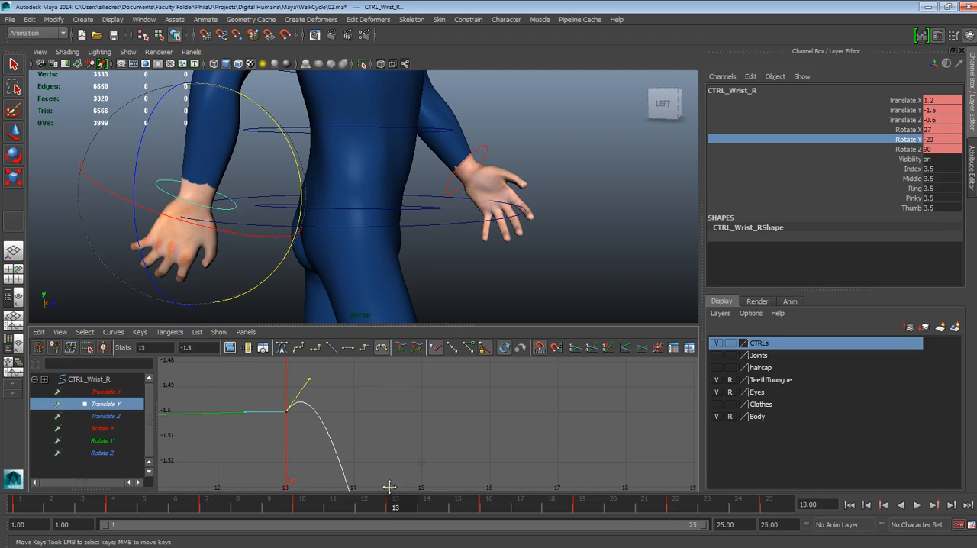
middle_click_drag(305, 384, 307, 366)
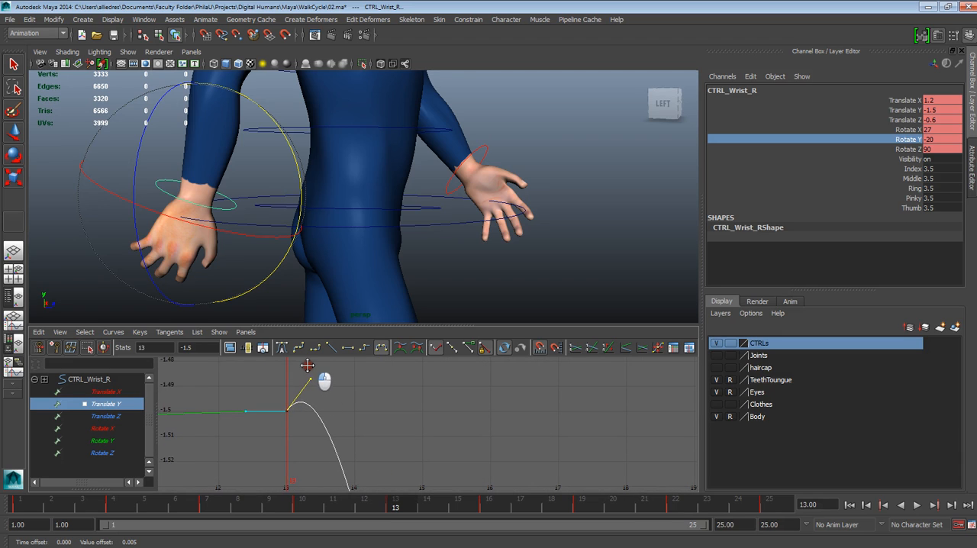
key("alt+v")
left_click_drag(375, 514, 401, 512)
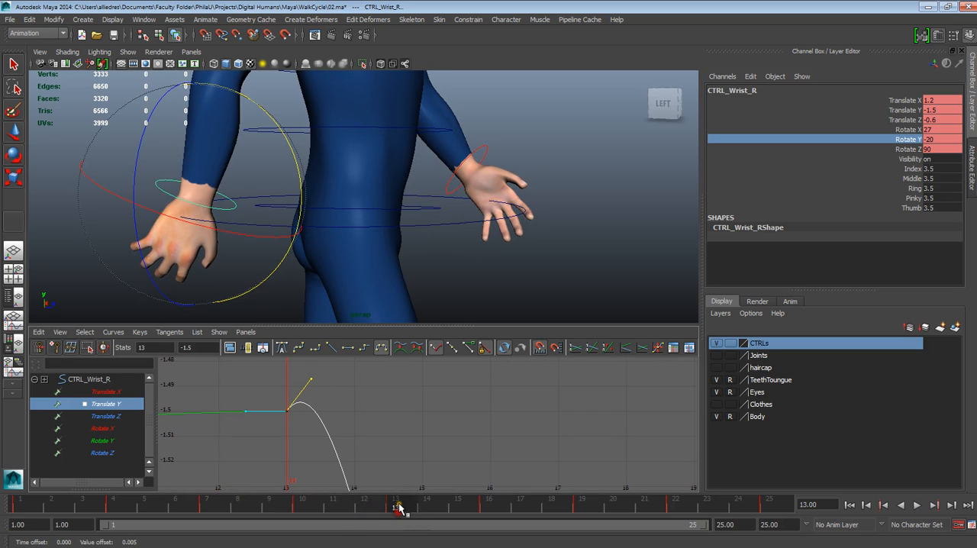
Examine the overshoot after frame 13, both within the overall Translate Y curve and in close-up
scroll(343, 433, "down", 5)
middle_click_drag(412, 418, 391, 395, "alt")
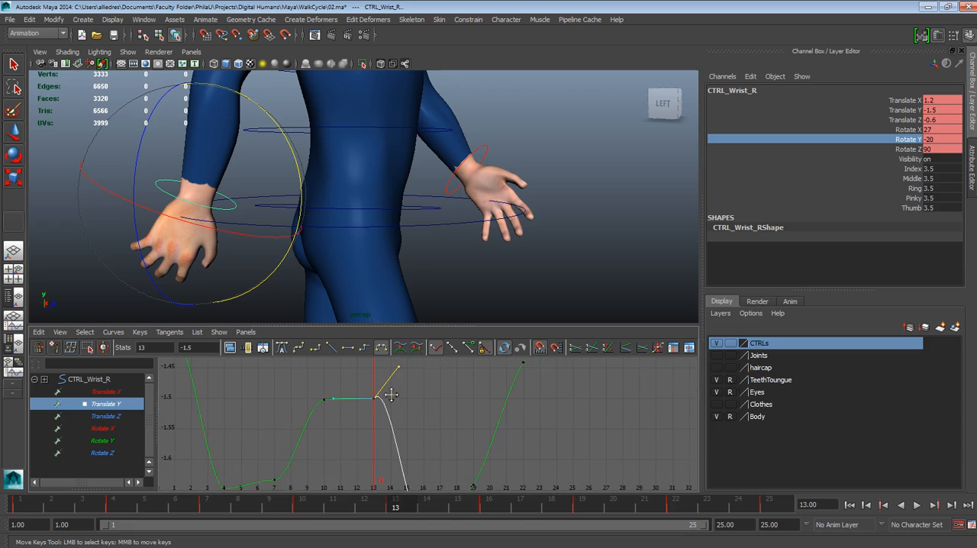
scroll(400, 458, "up", 3)
middle_click_drag(406, 430, 380, 468, "alt")
scroll(314, 427, "up", 3)
scroll(354, 410, "up", 3)
middle_click_drag(314, 428, 427, 451, "alt")
scroll(393, 423, "up", 3)
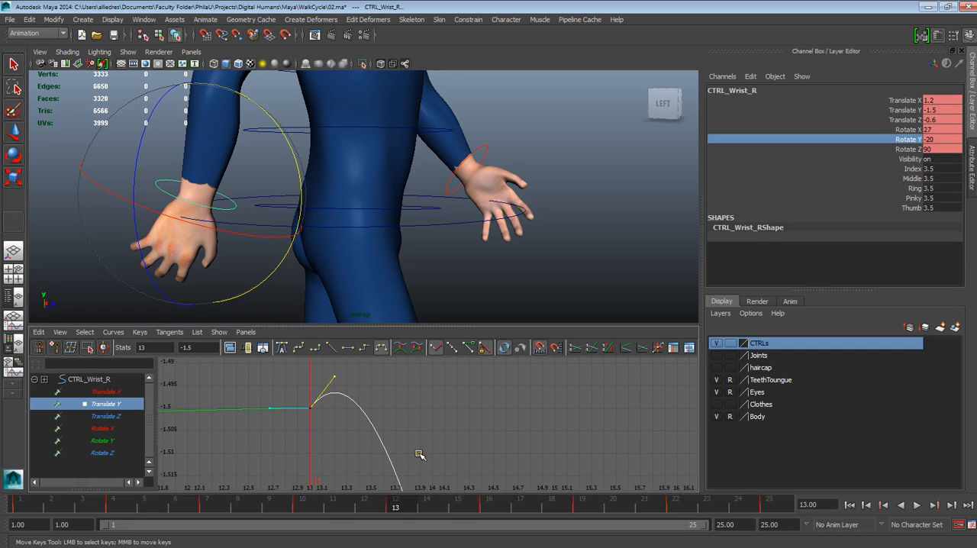
Reselect the Translate Y key at frame 13 and convert the curve to weighted tangents
left_click(378, 401)
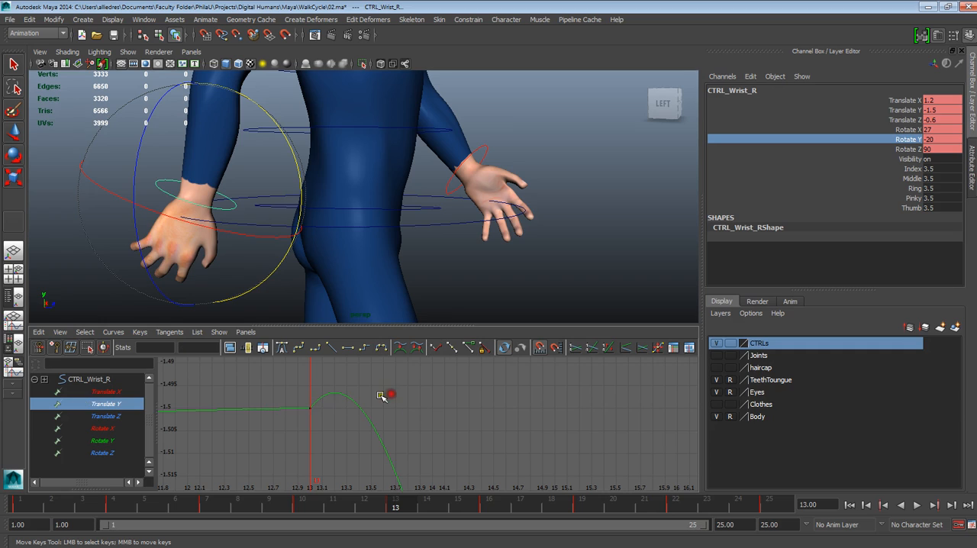
left_click_drag(298, 396, 317, 429)
left_click_drag(315, 372, 340, 395)
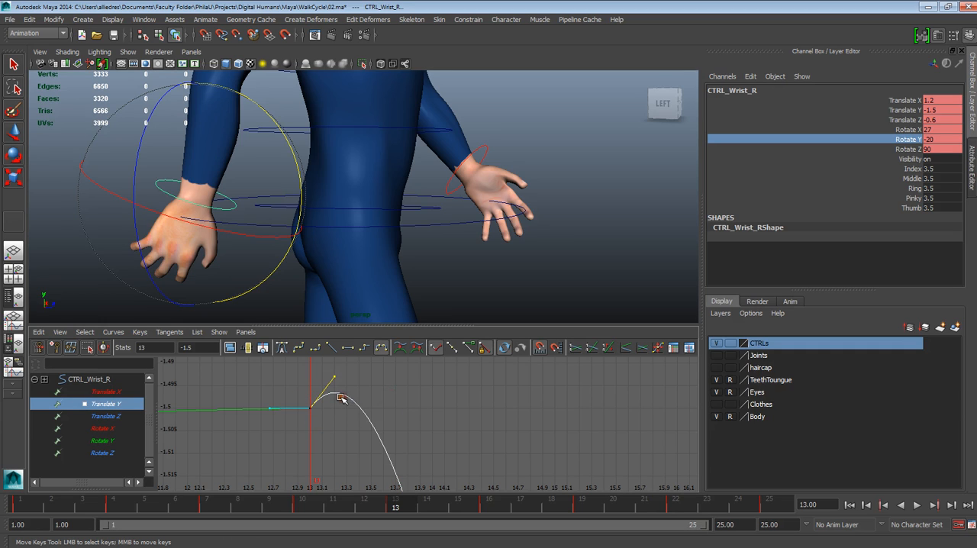
left_click(113, 332)
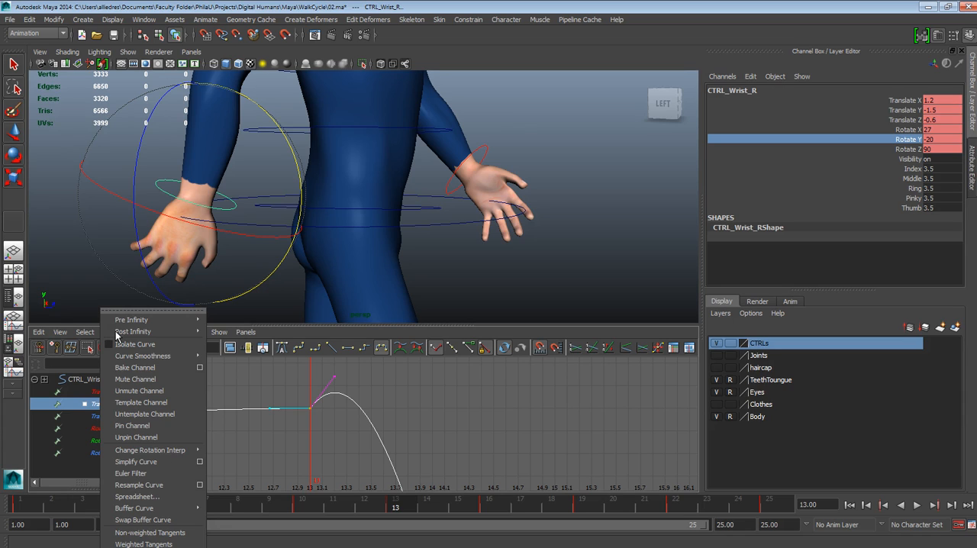
mouse_move(119, 334)
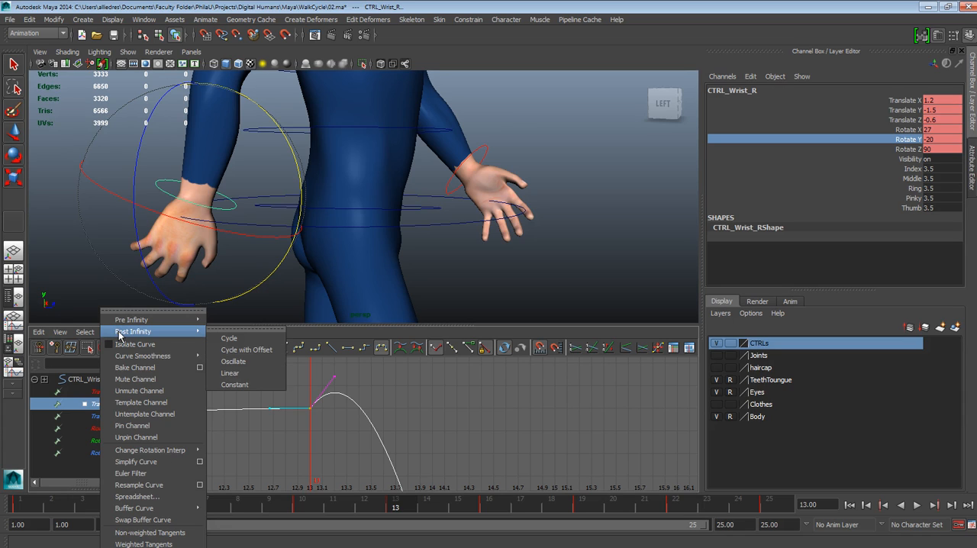
left_click(151, 544)
Free the tangent weight of the outgoing handle at frame 13 and stretch the handle toward frame 16
key("f")
middle_click_drag(399, 417, 366, 453, "alt")
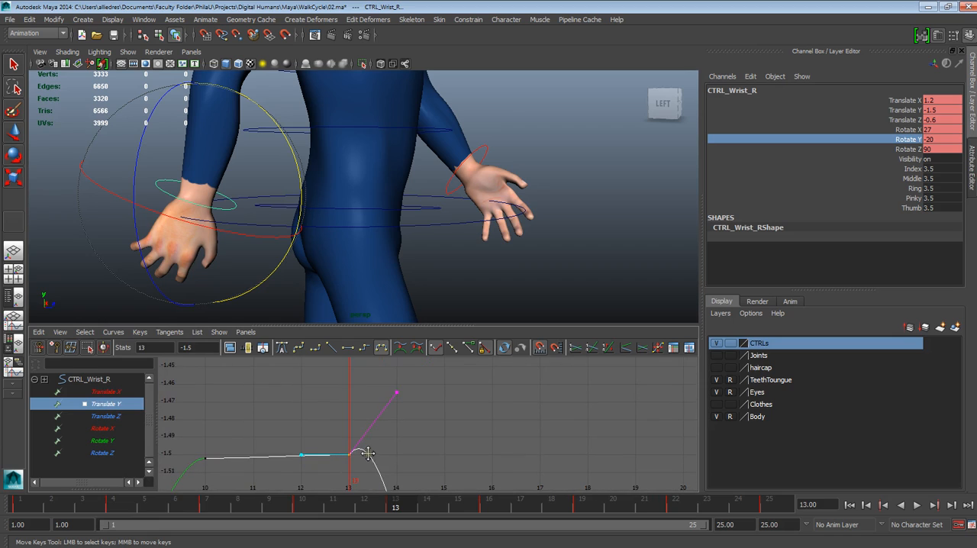
left_click_drag(367, 397, 424, 458)
middle_click_drag(394, 389, 399, 411)
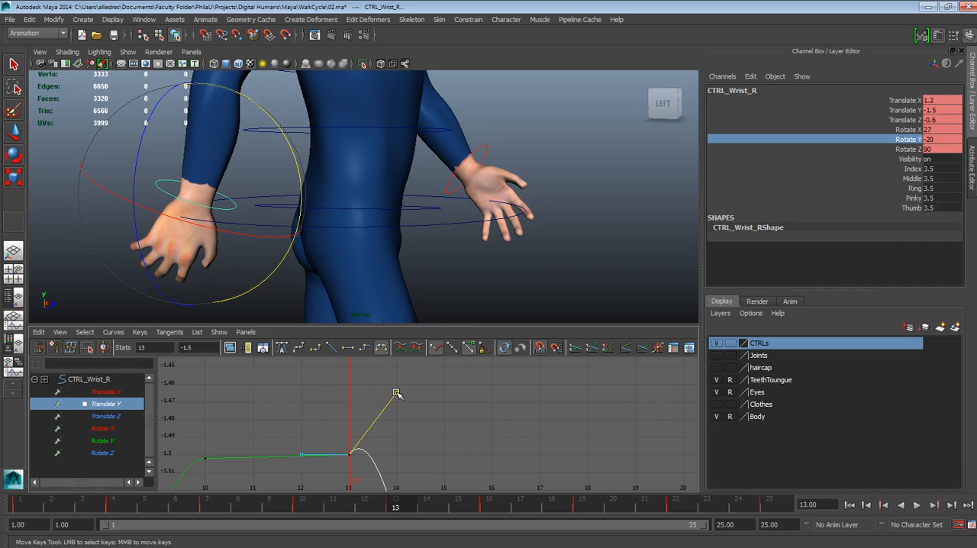
middle_click_drag(386, 387, 481, 358)
key("ctrl+z")
Play the cycle forward and backward and scrub around frames 13 and 14 to examine the right wrist's swing
left_click_drag(400, 510, 427, 501)
scroll(376, 143, "down", 5)
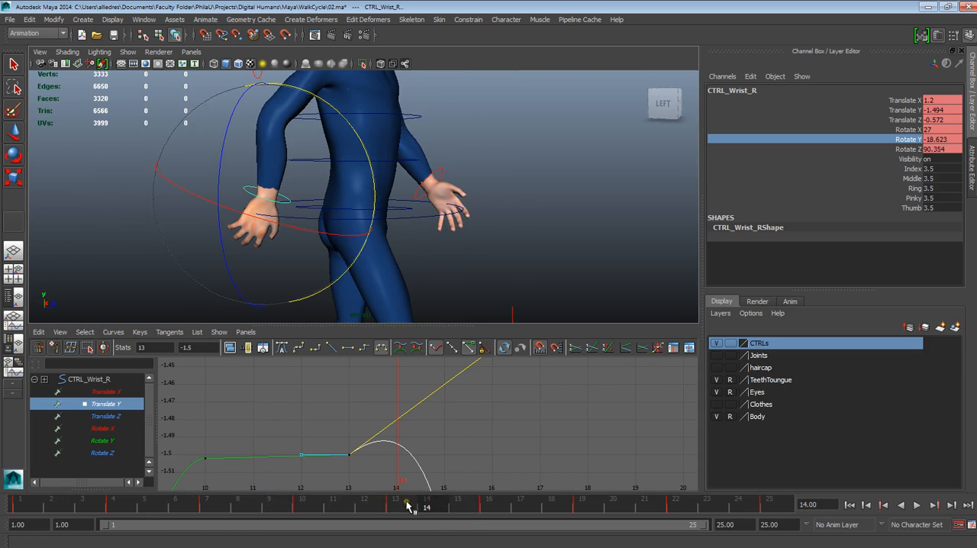
key("alt+v")
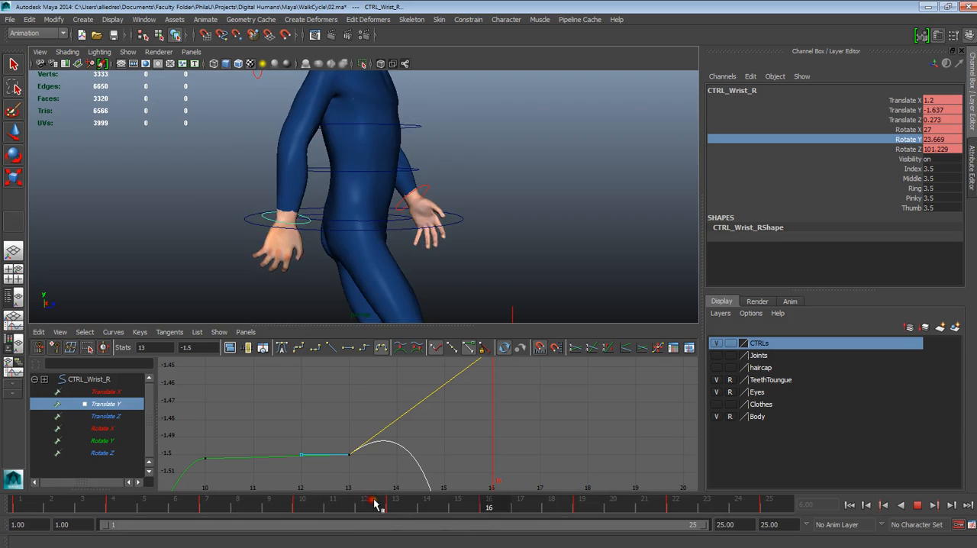
left_click(901, 505)
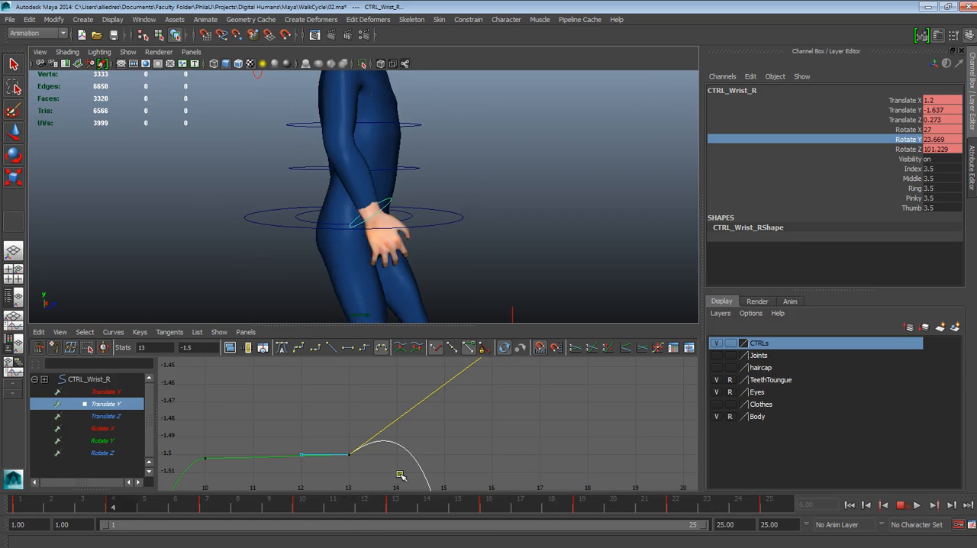
left_click(901, 505)
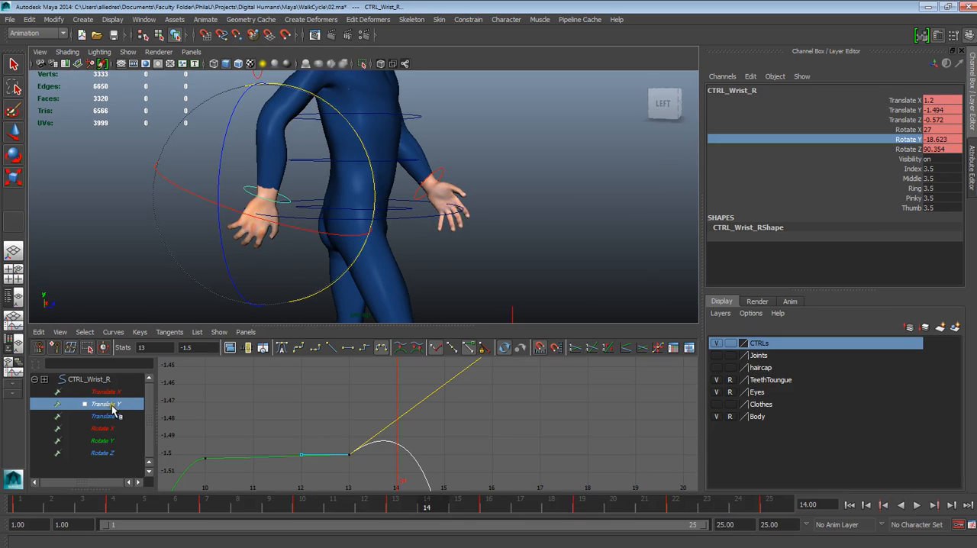
left_click_drag(405, 504, 422, 488)
key("alt+v")
left_click_drag(373, 487, 398, 486)
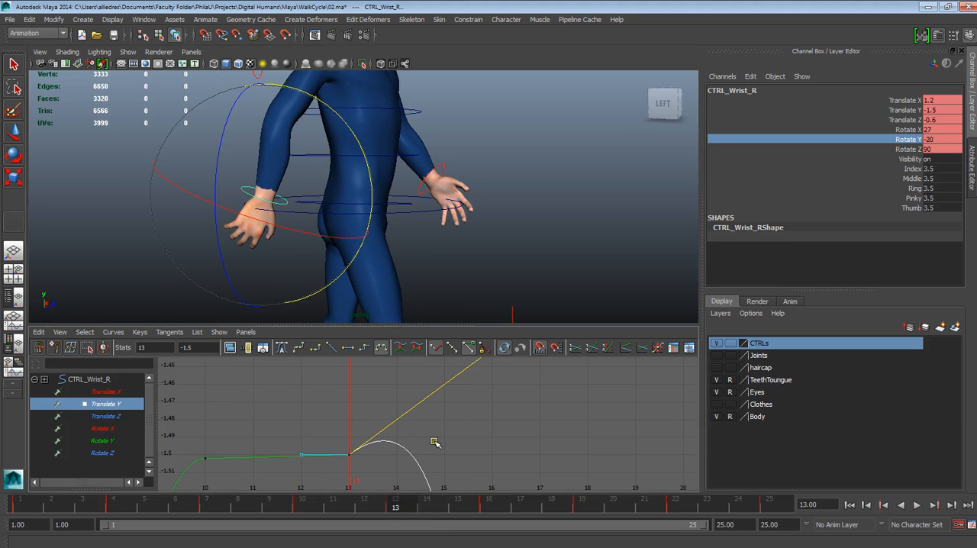
key("alt+v")
Undo the stretching of the outgoing tangent handle at frame 13 and the preceding handle selections
key("ctrl+z")
key("ctrl+z")
key("ctrl+z")
key("ctrl+z")
key("ctrl+z")
key("ctrl+z")
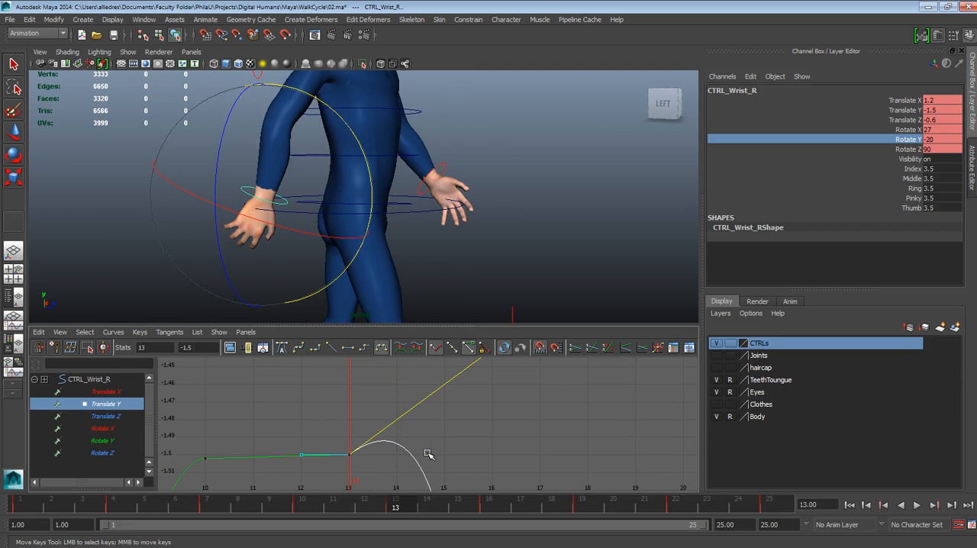
key("ctrl+z")
key("ctrl+z")
key("ctrl+z")
key("ctrl+z")
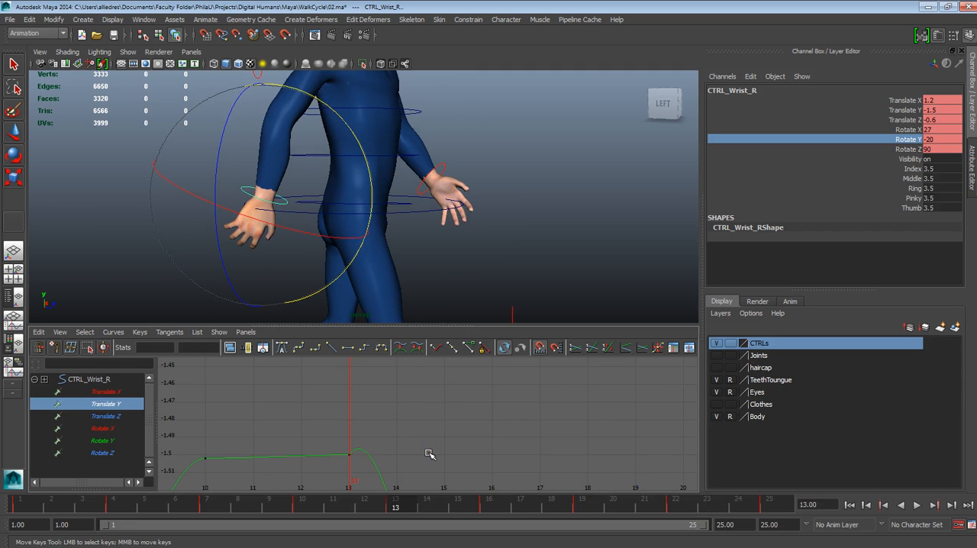
Undo the last Translate Y tangent change and display the right wrist's Rotate Y curve across the whole cycle
key("ctrl+z")
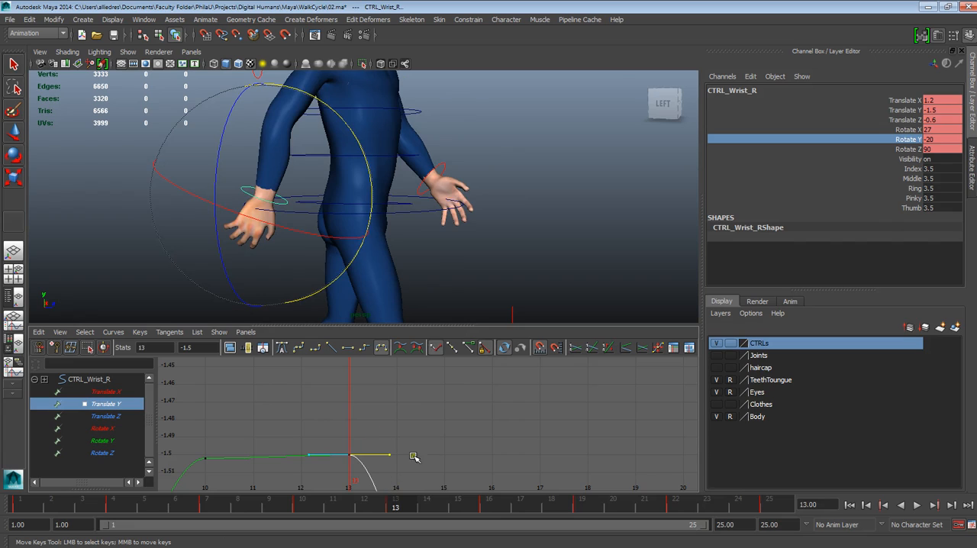
left_click(112, 437)
scroll(400, 414, "down", 5)
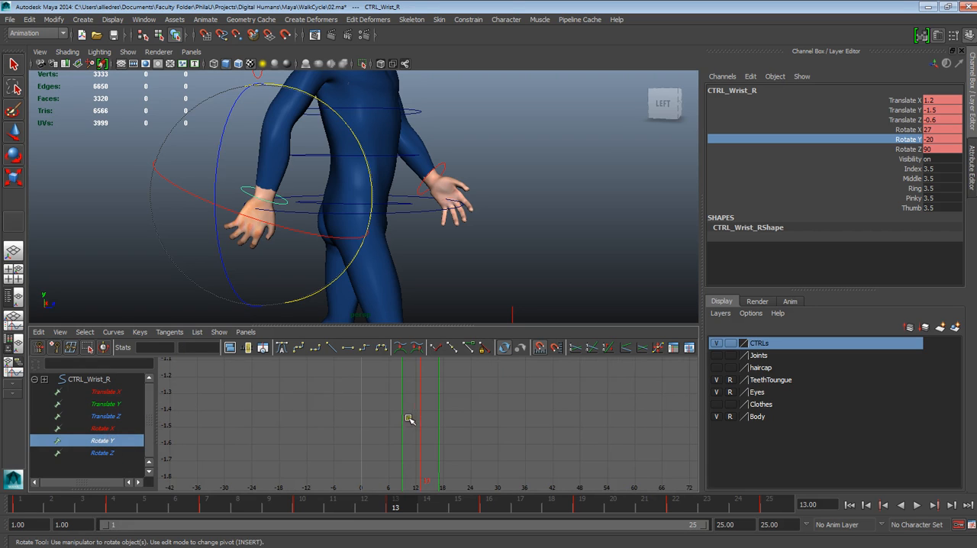
right_click_drag(441, 444, 458, 467, "alt+shift")
mouse_move(458, 419)
right_mouse_down("alt+shift")
mouse_move(453, 460)
mouse_move(463, 459)
mouse_move(450, 443)
mouse_move(451, 419)
right_mouse_up("alt+shift")
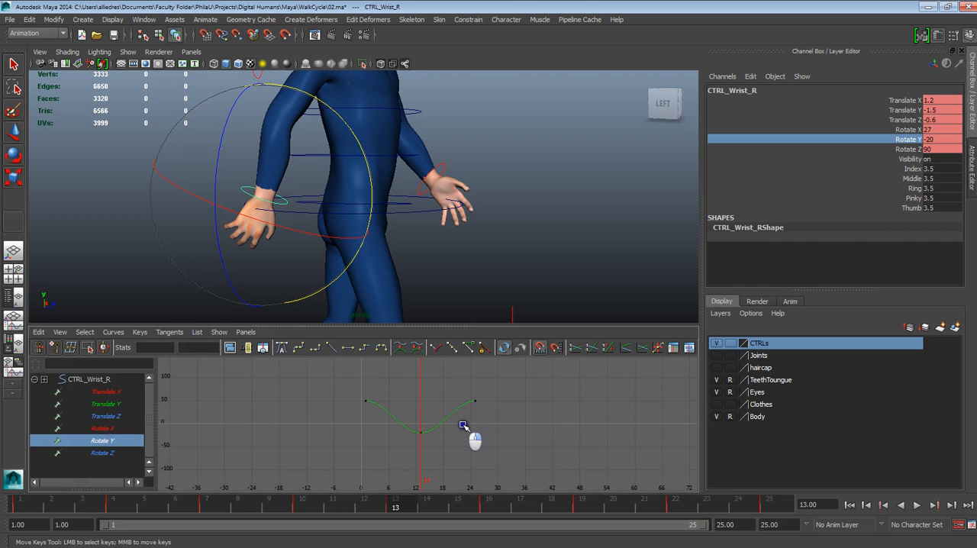
right_click_drag(443, 408, 448, 416, "alt")
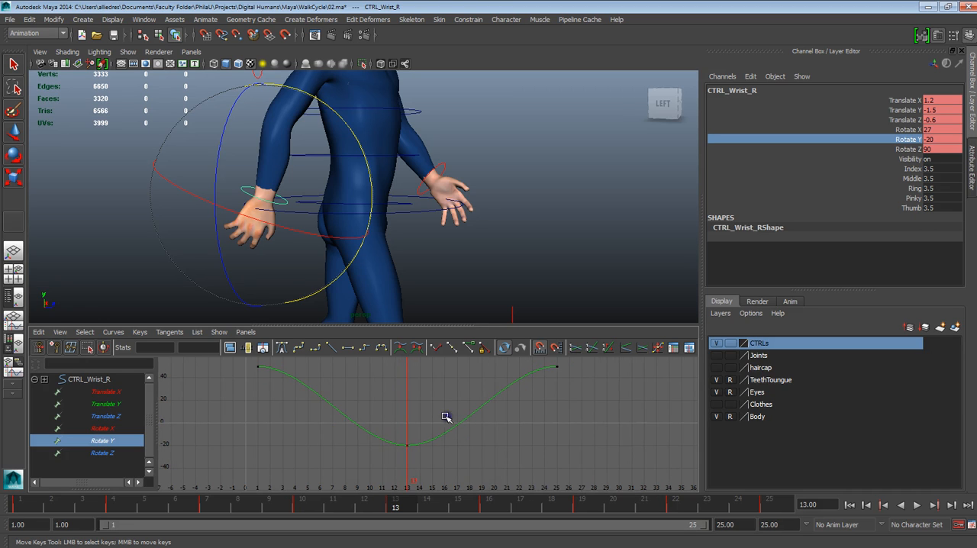
Scrub between frames 8 and 13 to examine the right wrist's rotation
left_click_drag(397, 504, 269, 505)
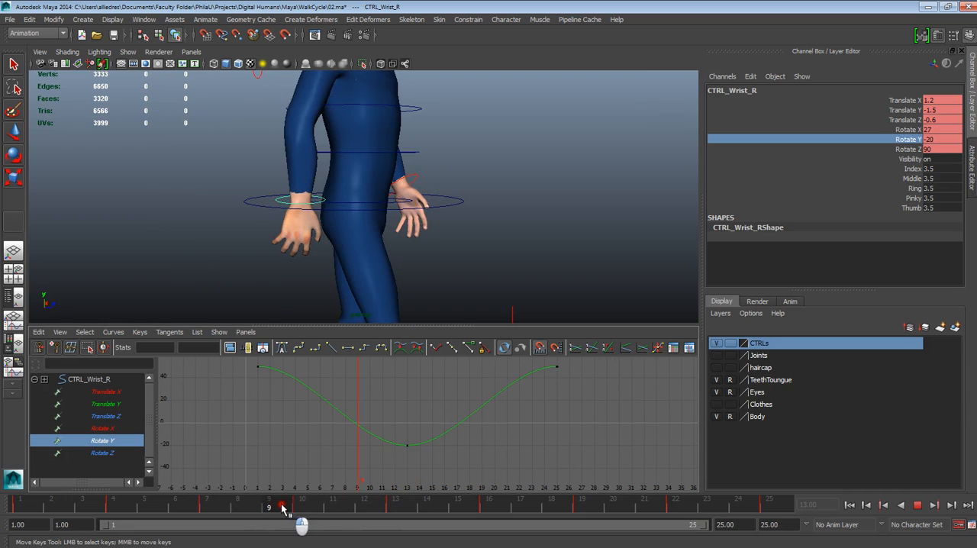
key("e")
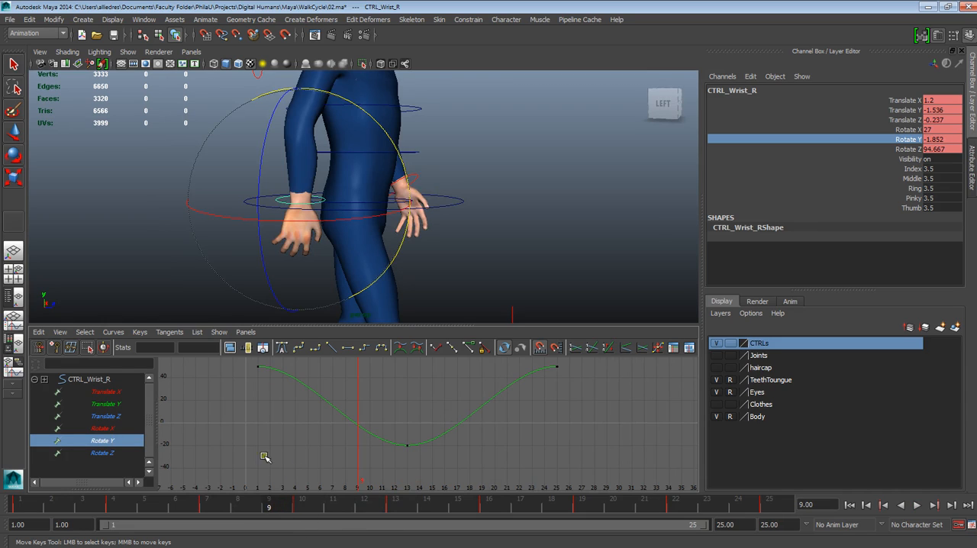
key("alt+v")
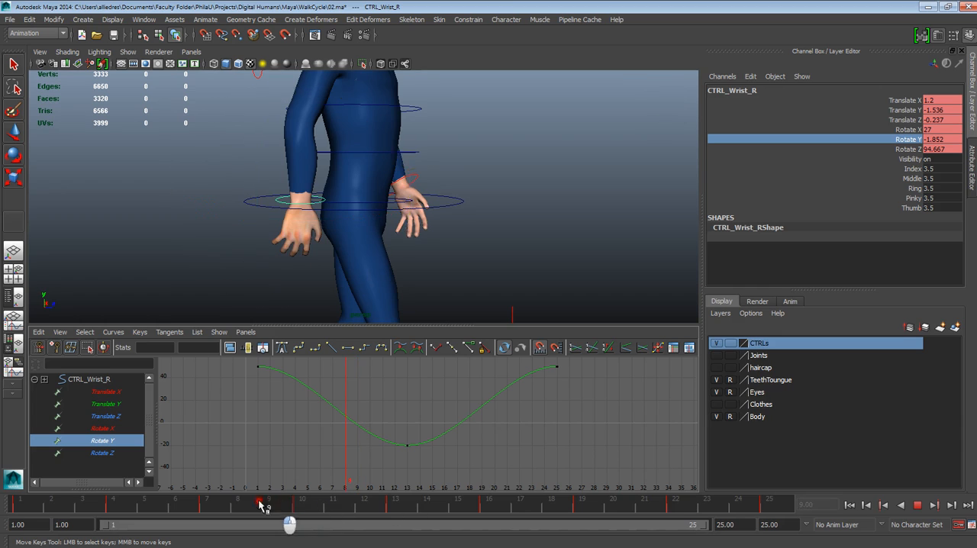
left_click(397, 506)
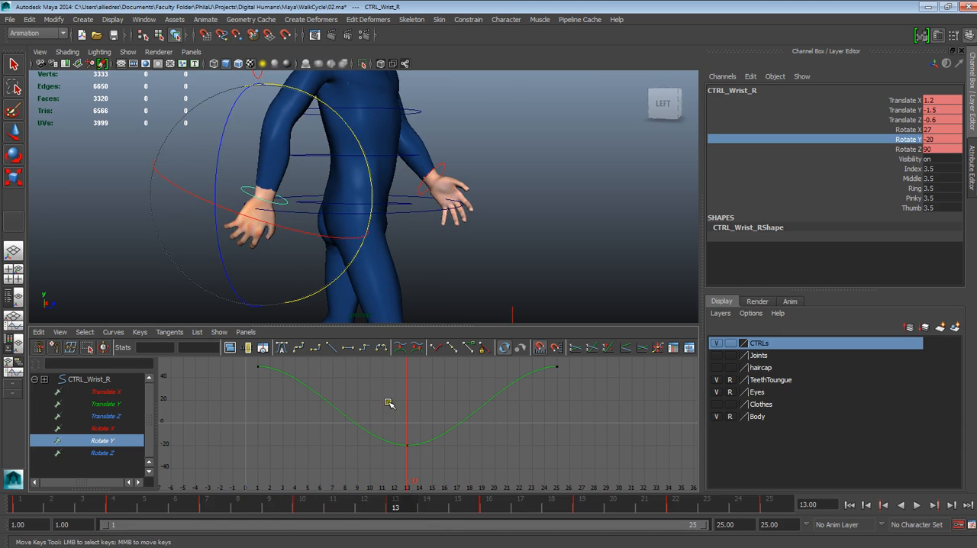
mouse_move(637, 157)
middle_mouse_down()
mouse_move(624, 157)
mouse_move(633, 156)
middle_mouse_up()
key("ctrl+z")
Select the Rotate Y key at frame 13 and convert the curve to weighted tangents
left_click_drag(367, 422, 423, 470)
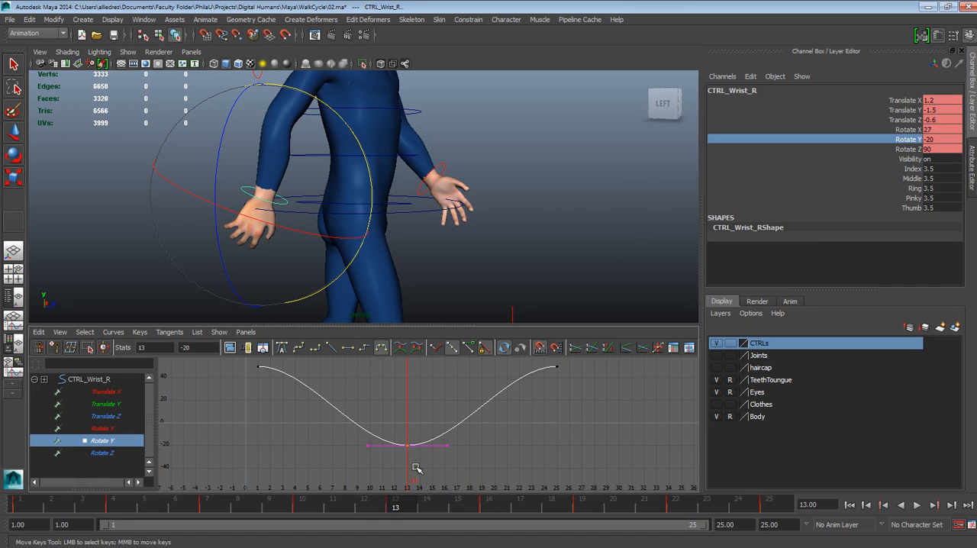
left_click(387, 418)
left_click_drag(387, 416, 427, 467)
left_click(113, 332)
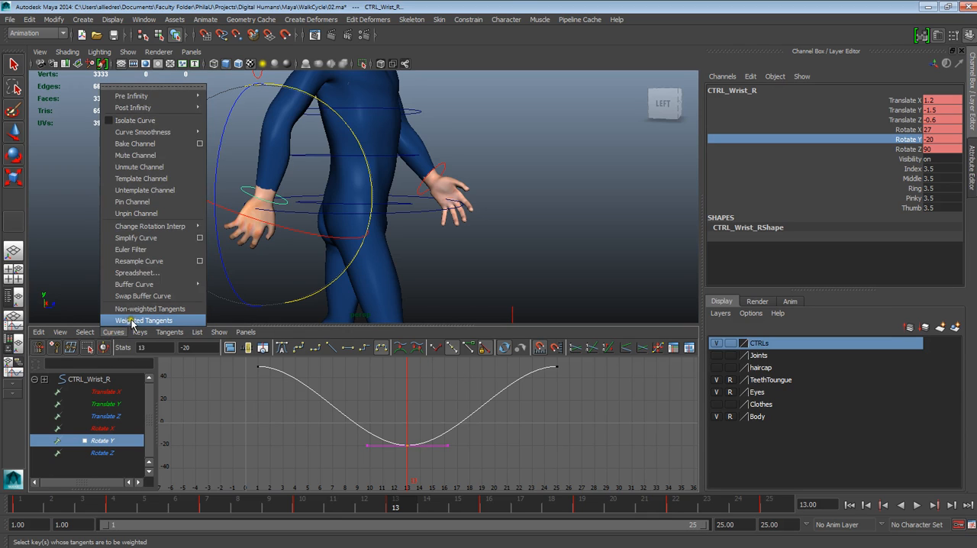
left_click(140, 320)
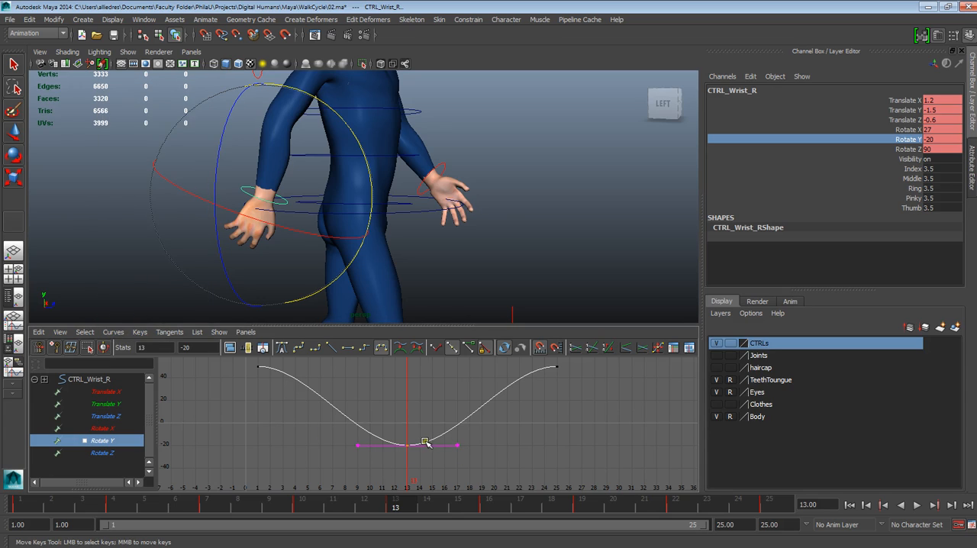
Break the tangents at frame 13, free the outgoing handle's weight, and pull that handle down by about 44
middle_click_drag(456, 451, 464, 448)
left_click(437, 350)
left_click_drag(434, 417, 462, 449)
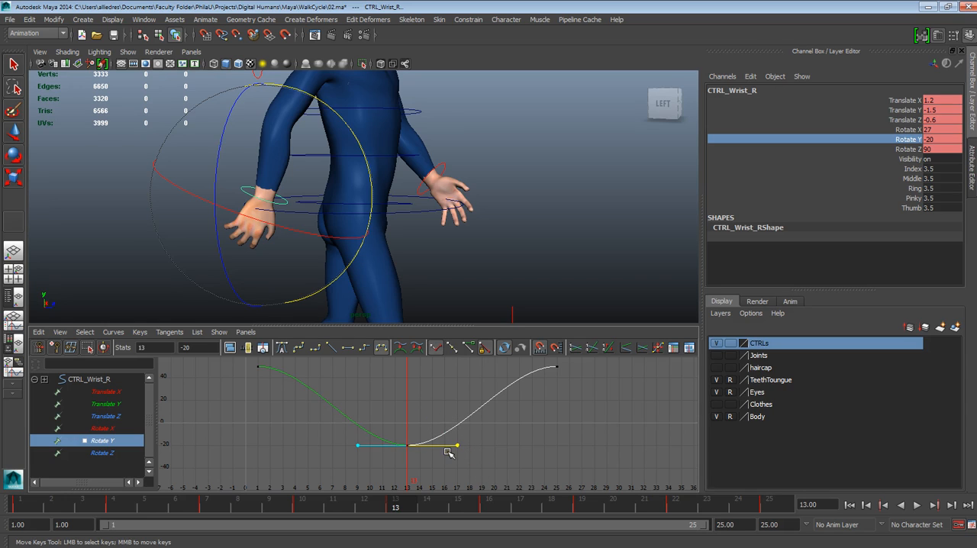
left_click(472, 348)
middle_click_drag(451, 433, 450, 476)
left_click(398, 447)
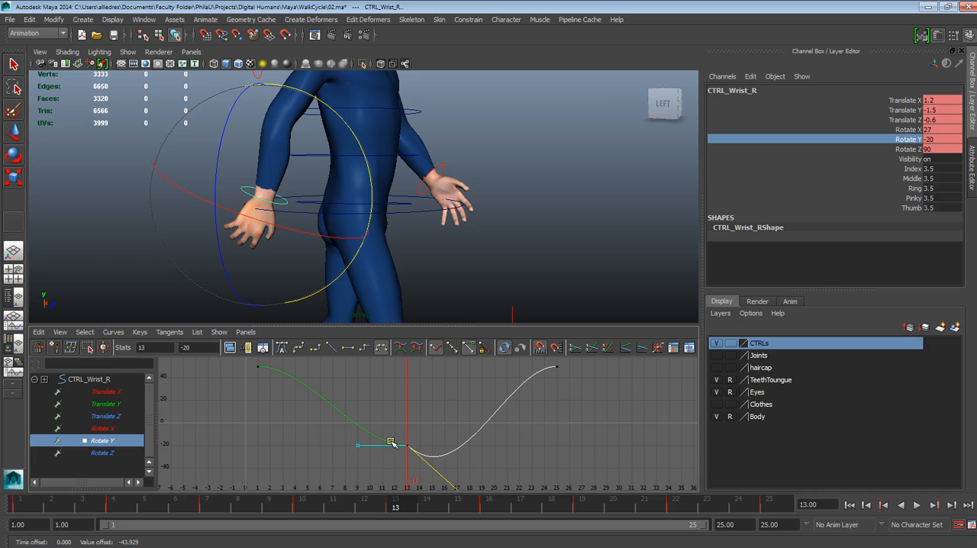
Scrub and play the walk cycle to examine the wrist's follow-through after frame 13, ending at frame 1
mouse_move(397, 516)
left_mouse_down()
mouse_move(460, 512)
mouse_move(428, 510)
left_mouse_up()
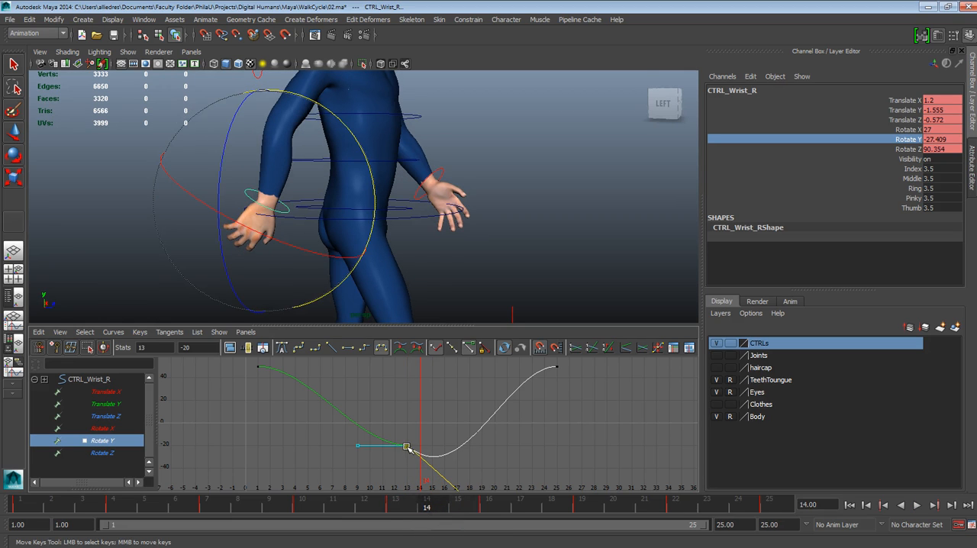
mouse_move(432, 459)
middle_mouse_down()
mouse_move(417, 457)
mouse_move(426, 459)
middle_mouse_up()
middle_click_drag(441, 459, 541, 376)
left_click_drag(425, 505, 204, 503)
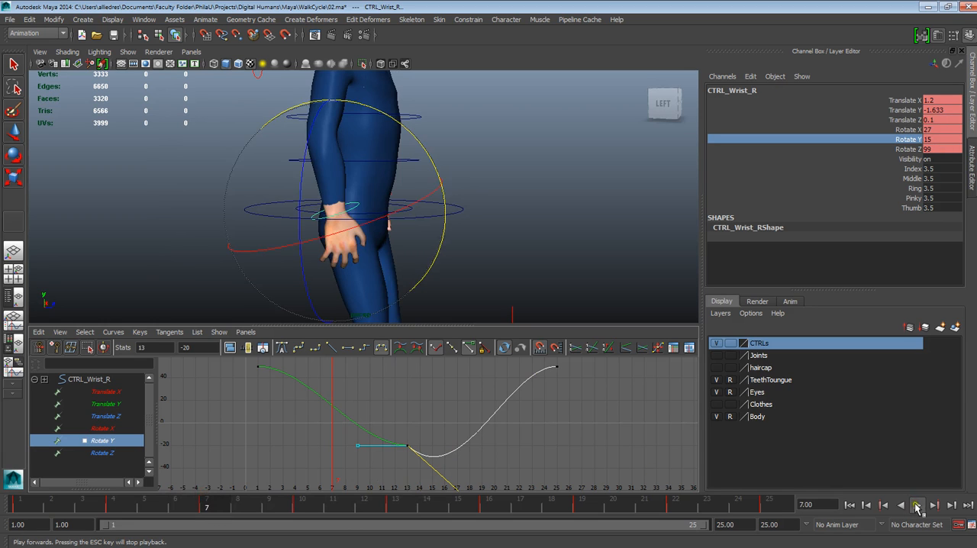
left_click(918, 506)
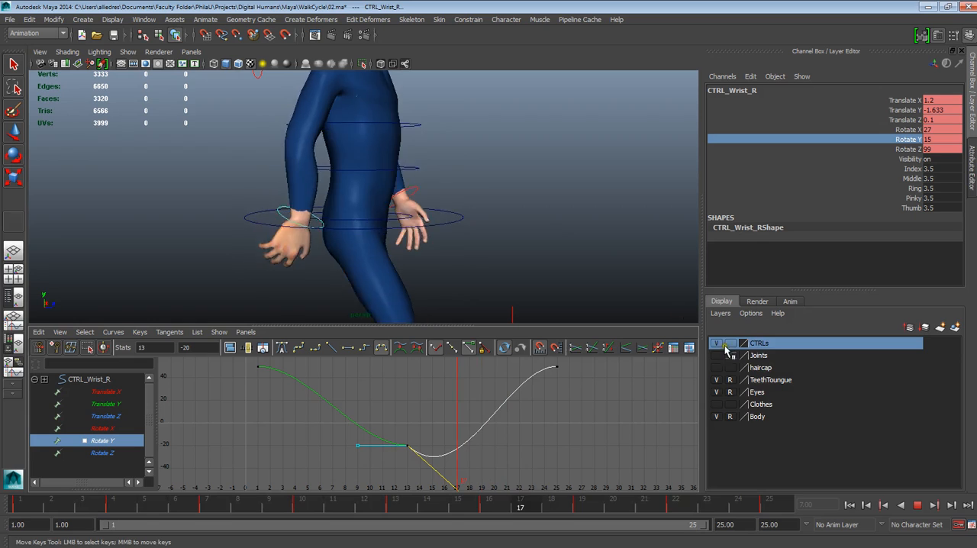
left_click_drag(486, 502, 6, 483)
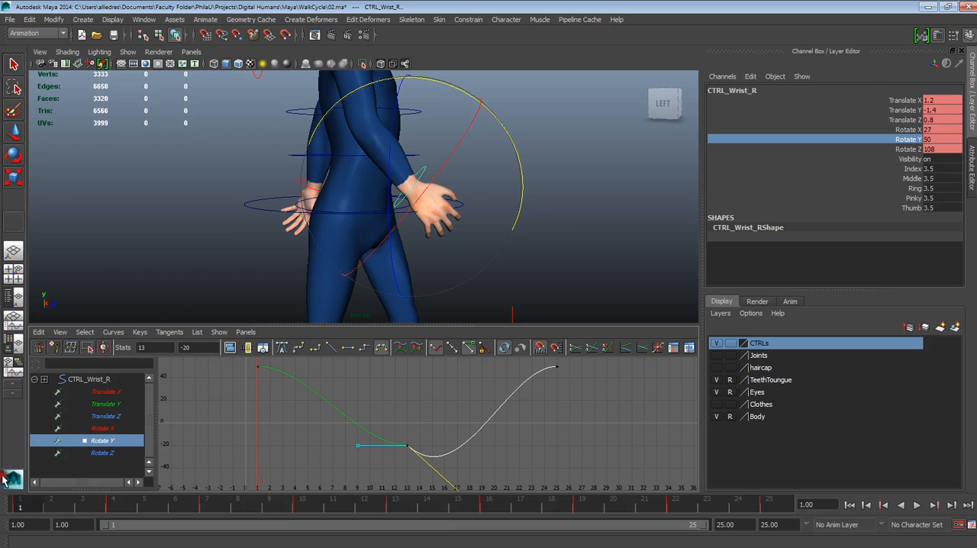
Select the Rotate Y key at frame 1 and convert its curve to weighted tangents
middle_click_drag(318, 397, 345, 443, "alt")
mouse_move(345, 442)
right_mouse_down("alt")
mouse_move(342, 459)
mouse_move(334, 447)
right_mouse_up("alt")
middle_click_drag(335, 447, 351, 414, "alt")
left_click_drag(527, 283, 404, 294, "alt")
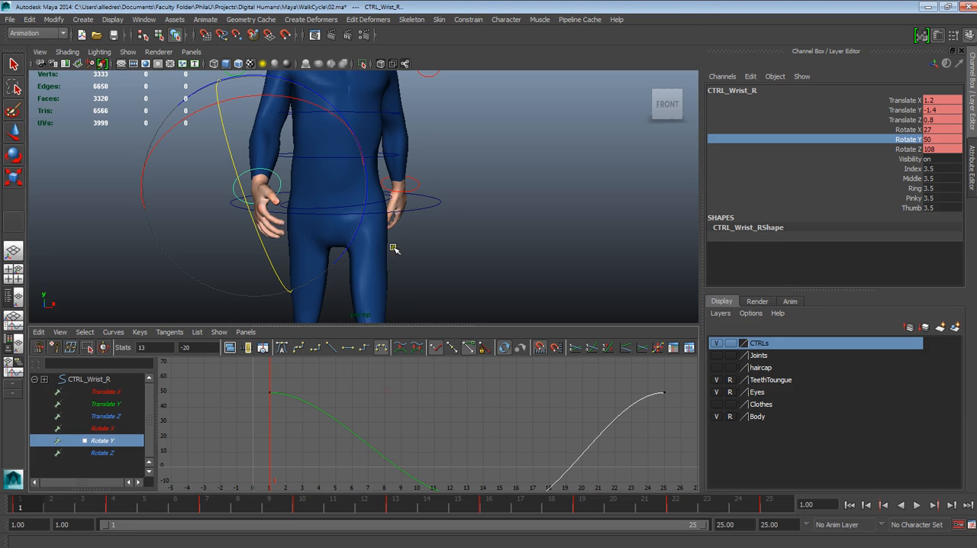
left_click_drag(382, 280, 444, 228, "alt")
middle_click_drag(316, 393, 347, 417, "alt")
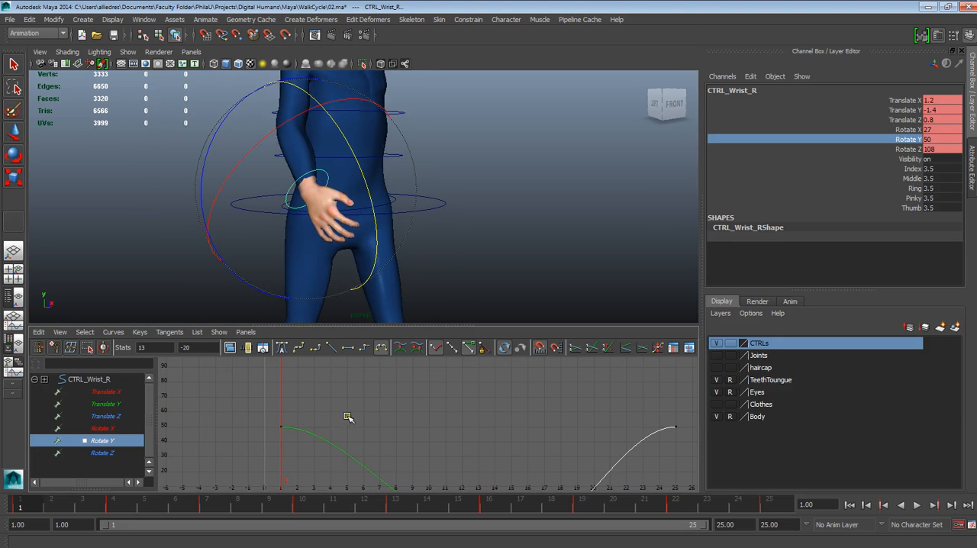
left_click_drag(319, 418, 257, 463)
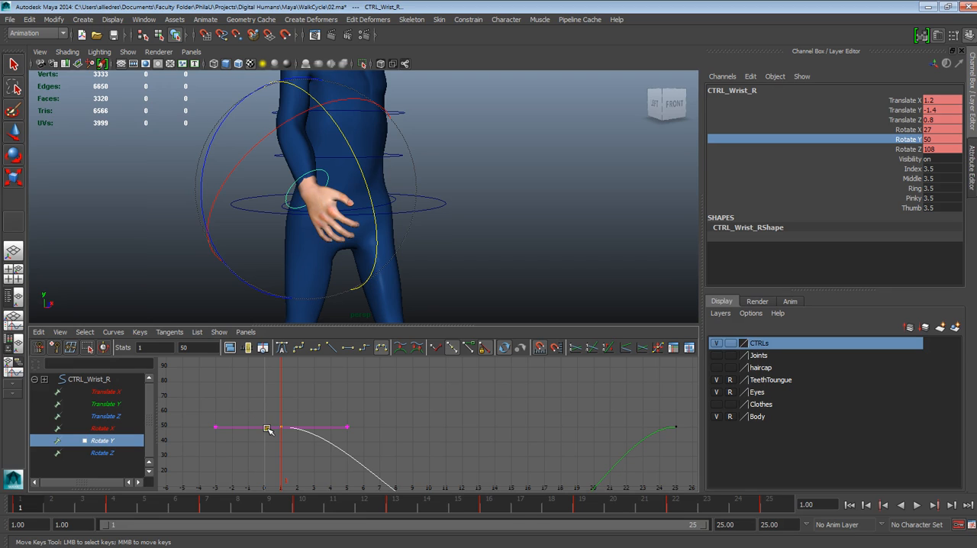
left_click(112, 332)
left_click(135, 321)
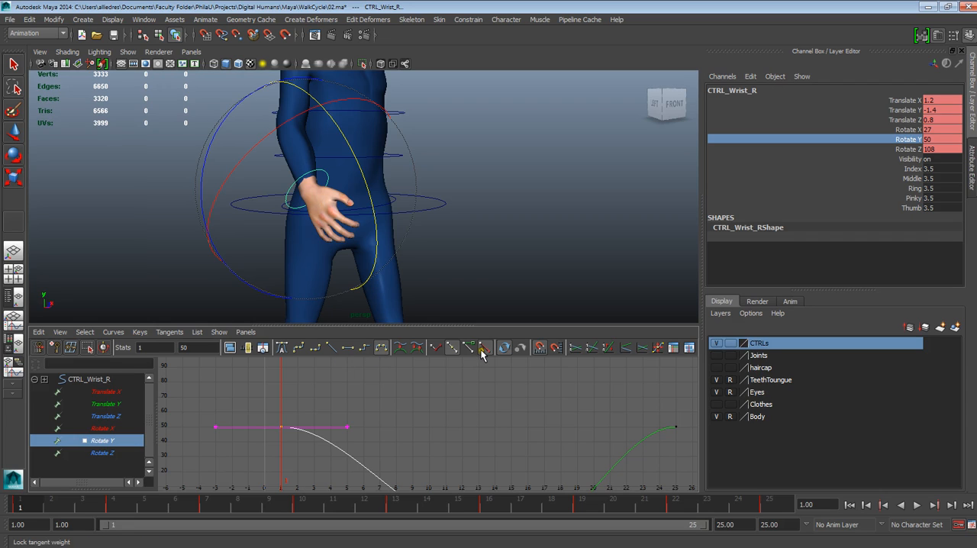
Break the tangents at frame 1 and free the tangent weight of the outgoing handle
left_click(435, 351)
left_click_drag(335, 411, 372, 460)
left_click(469, 348)
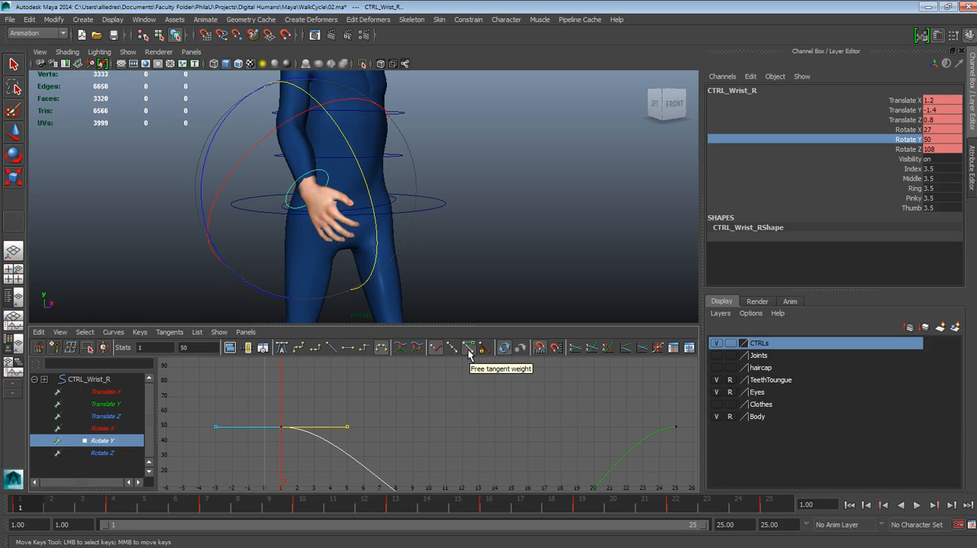
Try to stretch the frame 1 key's outgoing handle upward to the right, then undo the change
middle_click_drag(347, 426, 381, 364)
middle_click_drag(456, 432, 445, 425, "alt")
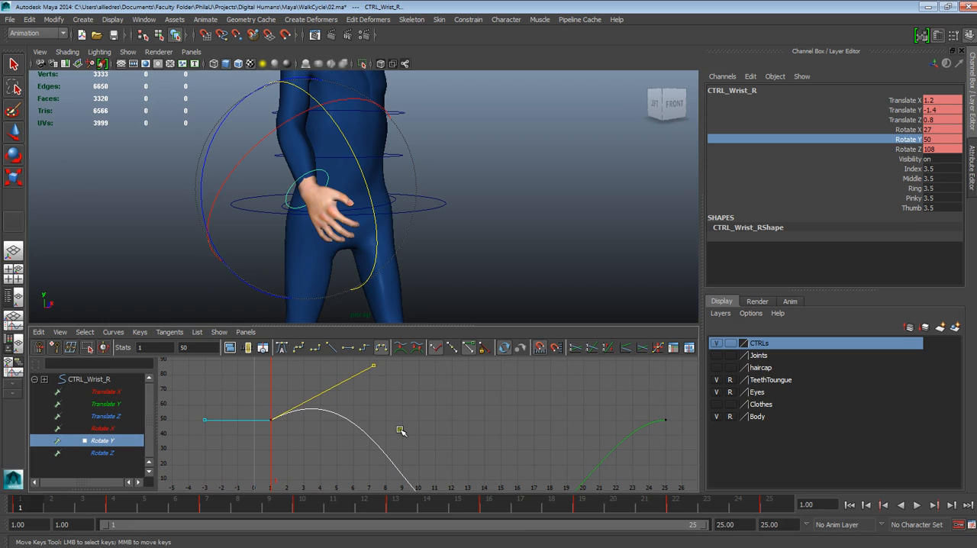
key("ctrl+z")
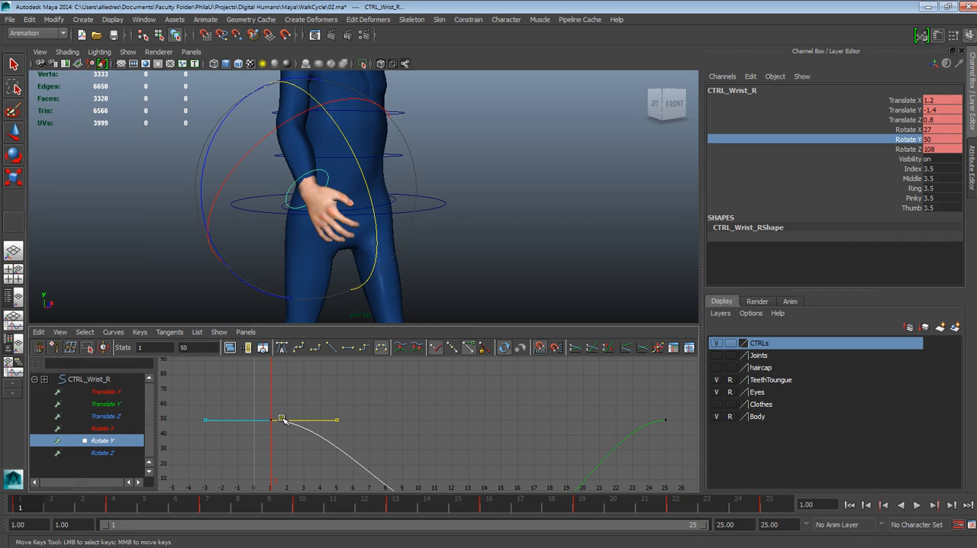
Reselect the outgoing handle of the Rotate Y key at frame 1 and raise it so the curve overshoots
mouse_move(409, 426)
middle_mouse_down("alt")
mouse_move(367, 391)
mouse_move(396, 382)
middle_mouse_up("alt")
left_click(418, 456)
mouse_move(415, 456)
middle_mouse_down("alt")
mouse_move(463, 447)
mouse_move(443, 437)
mouse_move(430, 463)
middle_mouse_up("alt")
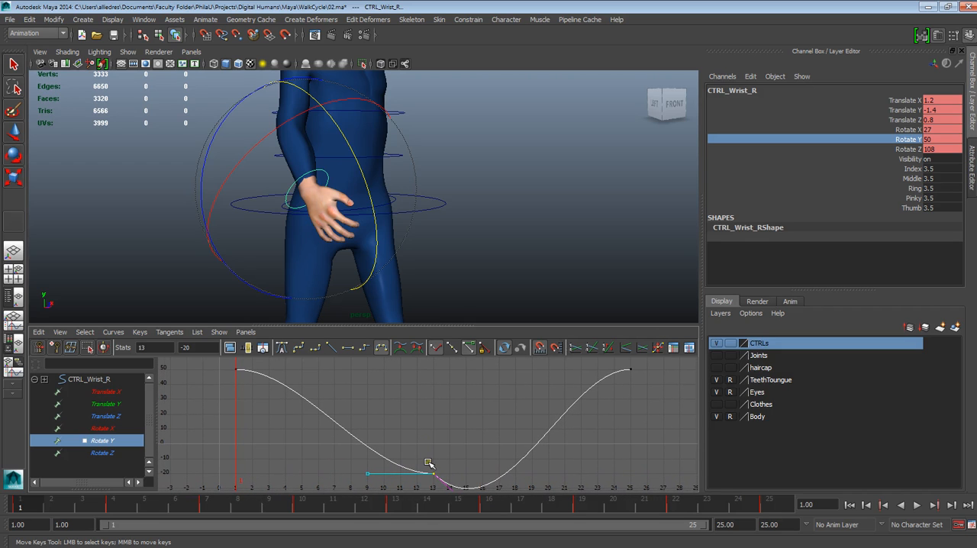
middle_click_drag(249, 412, 251, 419, "alt")
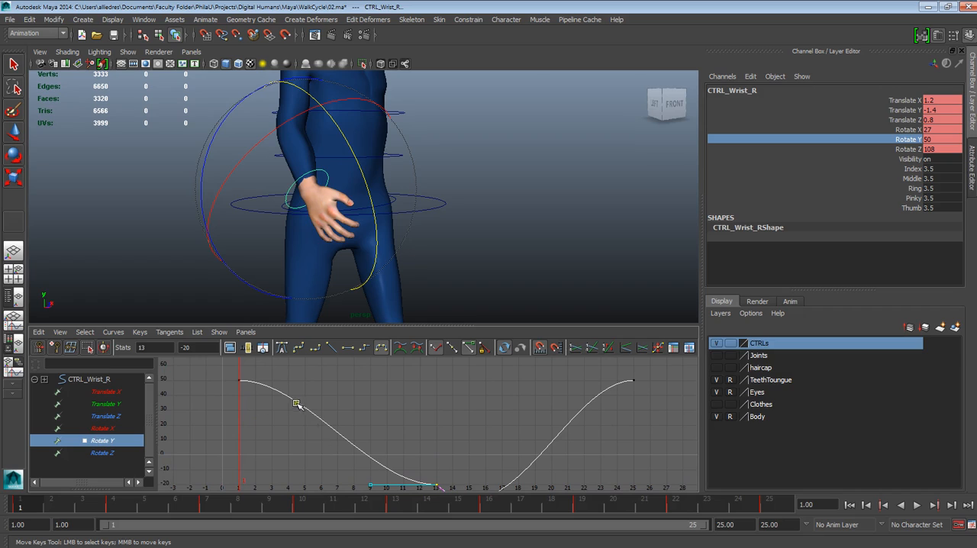
left_click_drag(261, 365, 223, 388)
middle_click_drag(266, 388, 268, 402, "alt")
left_click_drag(287, 384, 308, 396)
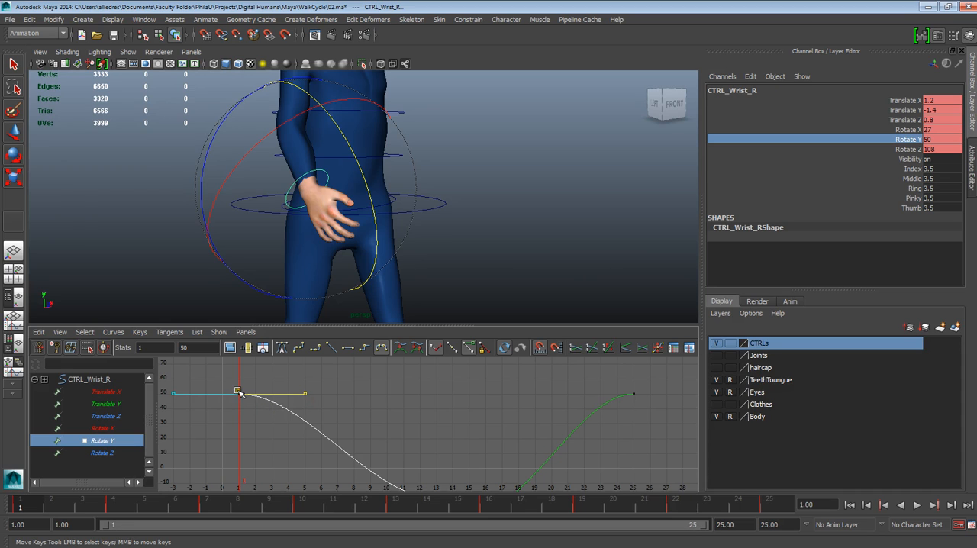
middle_click_drag(307, 389, 333, 365)
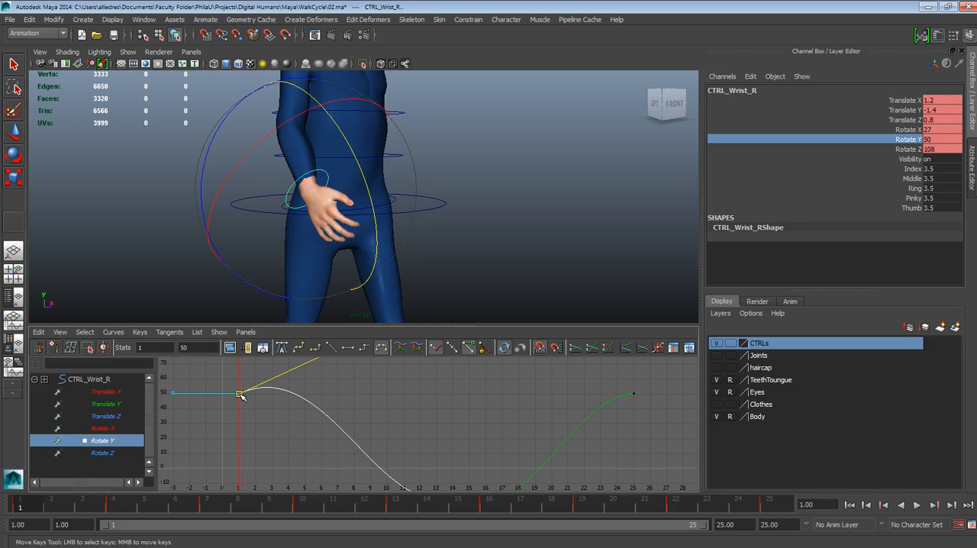
Undo the accidental move of the frame 1 key and stretch its raised outgoing handle to about frame 7
left_click_drag(227, 387, 245, 411)
mouse_move(343, 381)
middle_mouse_down("alt")
mouse_move(328, 405)
mouse_move(323, 386)
mouse_move(332, 381)
middle_mouse_up("alt")
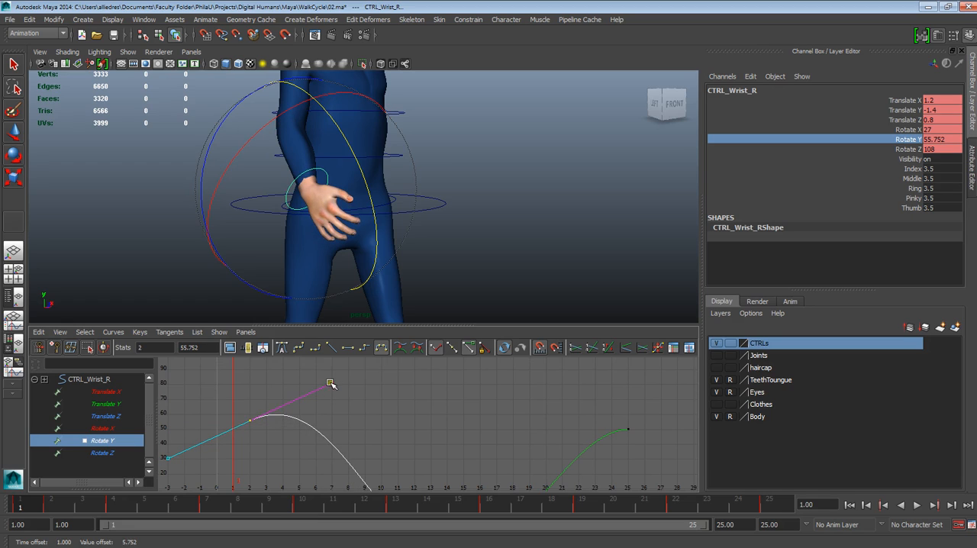
key("ctrl+z")
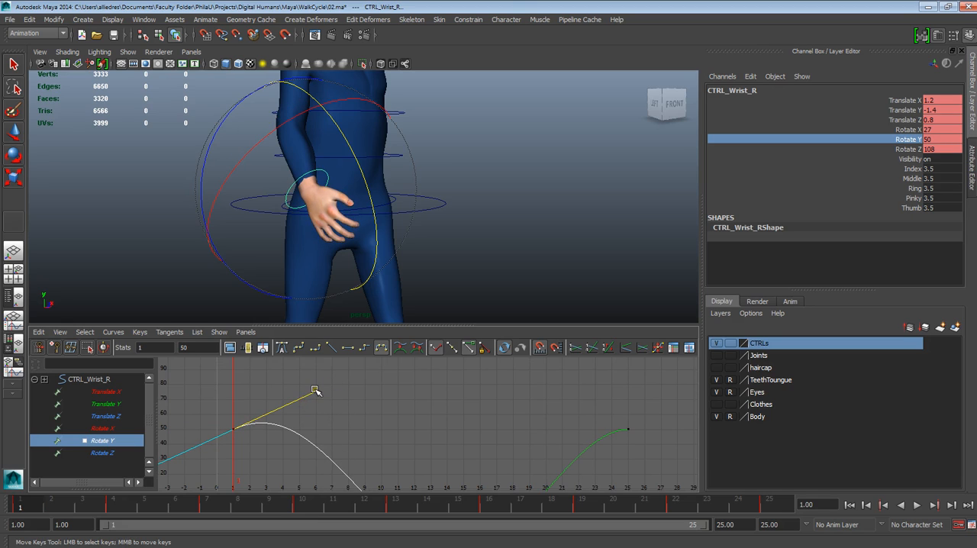
middle_click_drag(315, 390, 331, 379)
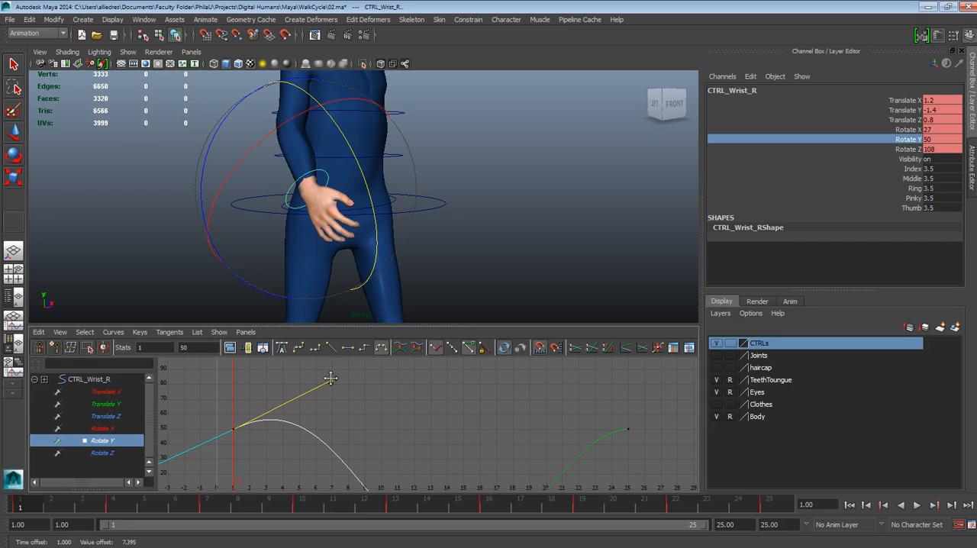
Scrub frames 1 to 4 from the side and play the cycle to examine the right wrist's drag
key("alt+v")
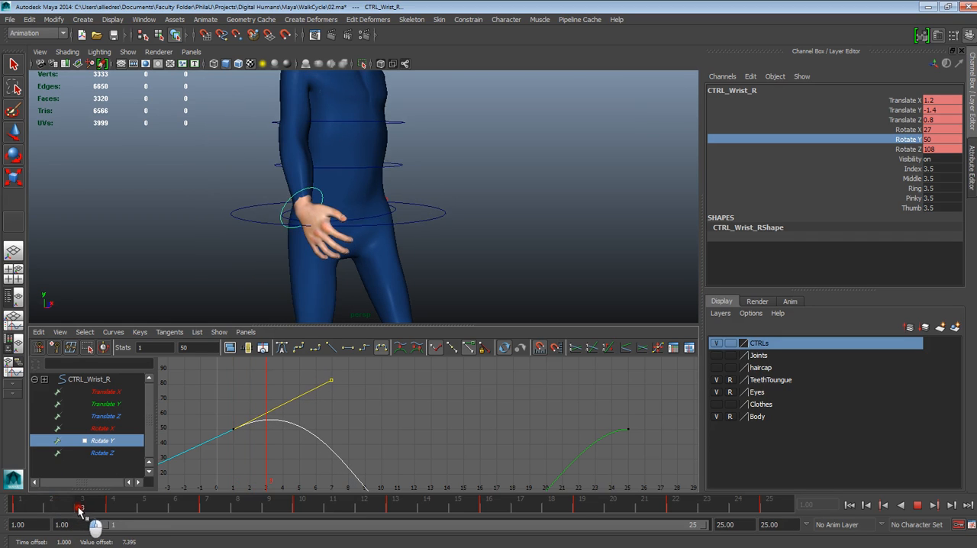
left_click_drag(117, 518, 133, 518)
mouse_move(433, 232)
left_mouse_down("alt")
mouse_move(507, 229)
mouse_move(426, 231)
left_mouse_up("alt")
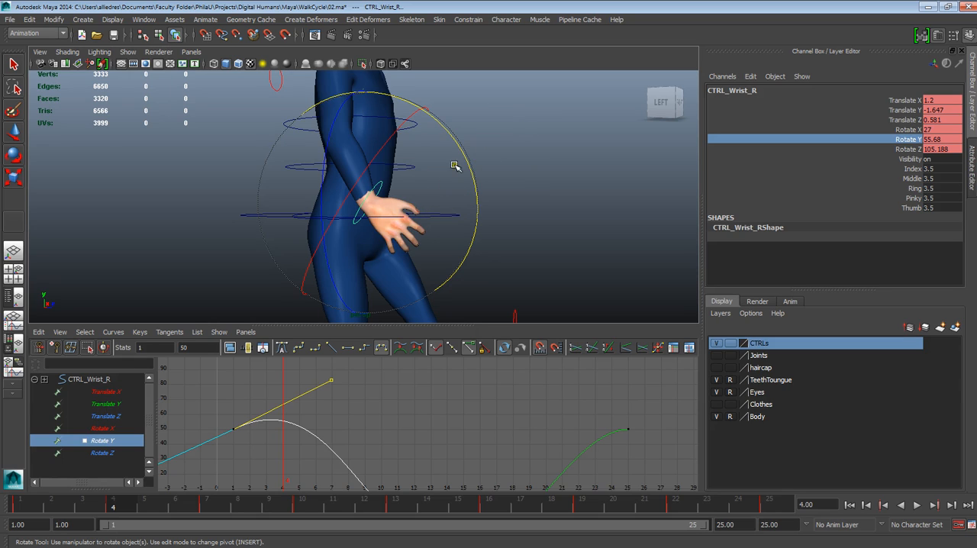
left_click(20, 506)
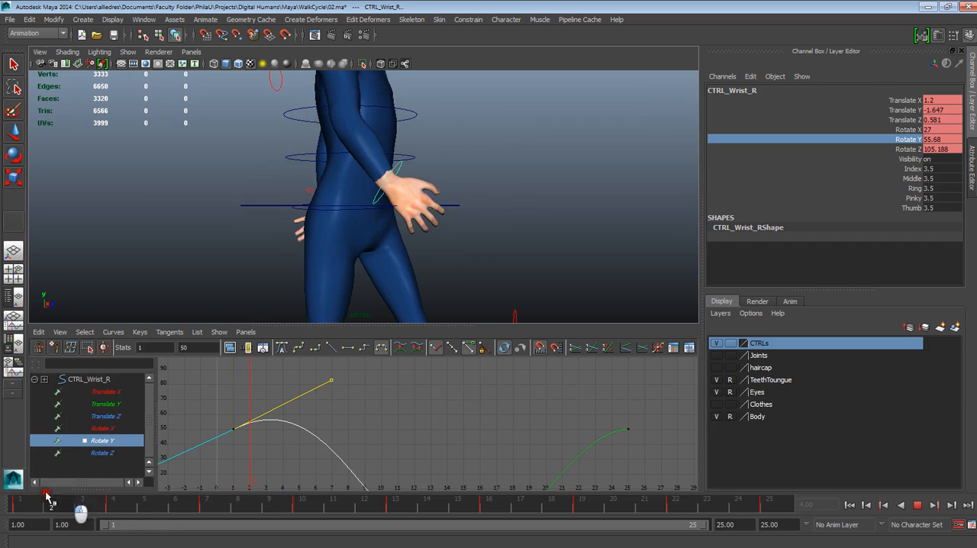
left_click(916, 507)
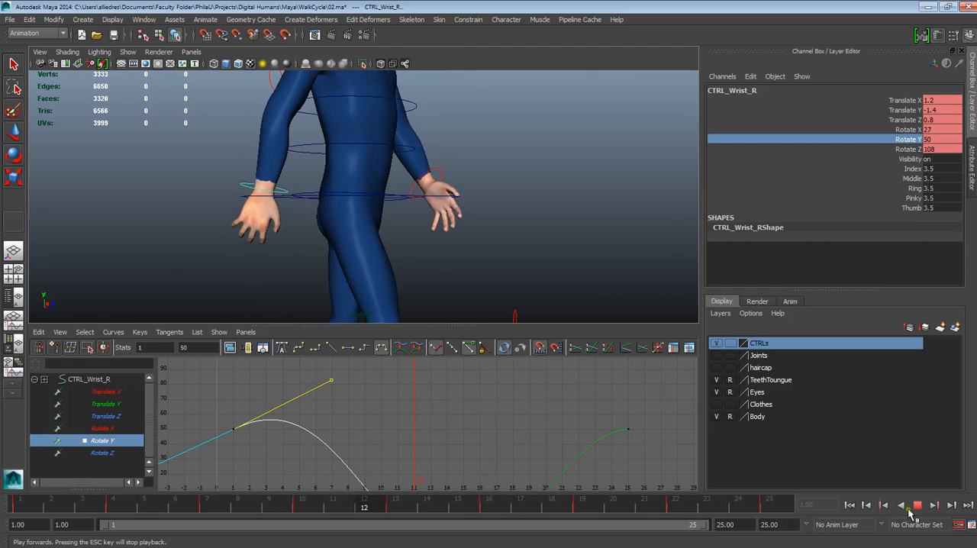
Stop the playback and select the left wrist control, CTRL_Wrist_L, viewed from the character's right side
mouse_move(578, 244)
left_mouse_down("alt")
mouse_move(476, 247)
mouse_move(535, 255)
mouse_move(567, 244)
left_mouse_up("alt")
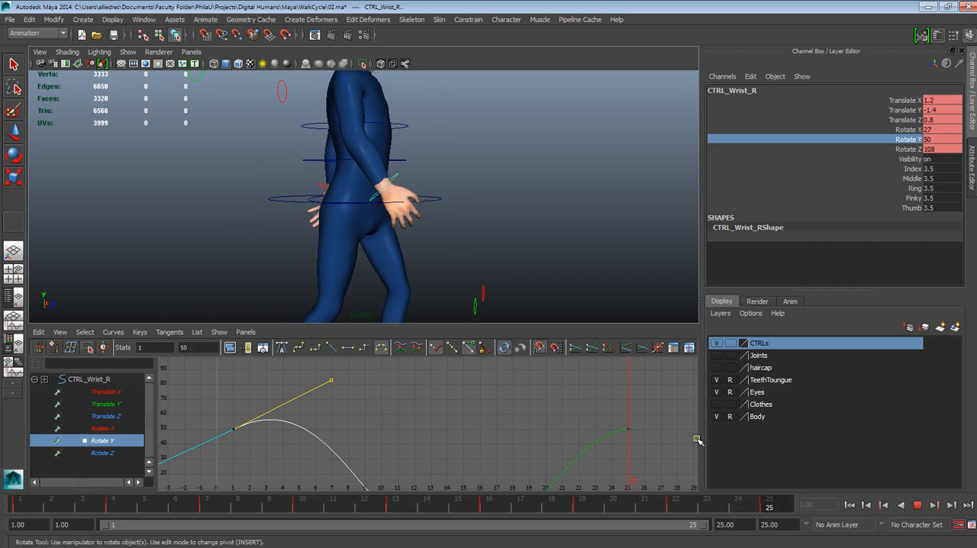
left_click(919, 509)
key("e")
left_click_drag(513, 226, 433, 191, "alt")
left_click(430, 188)
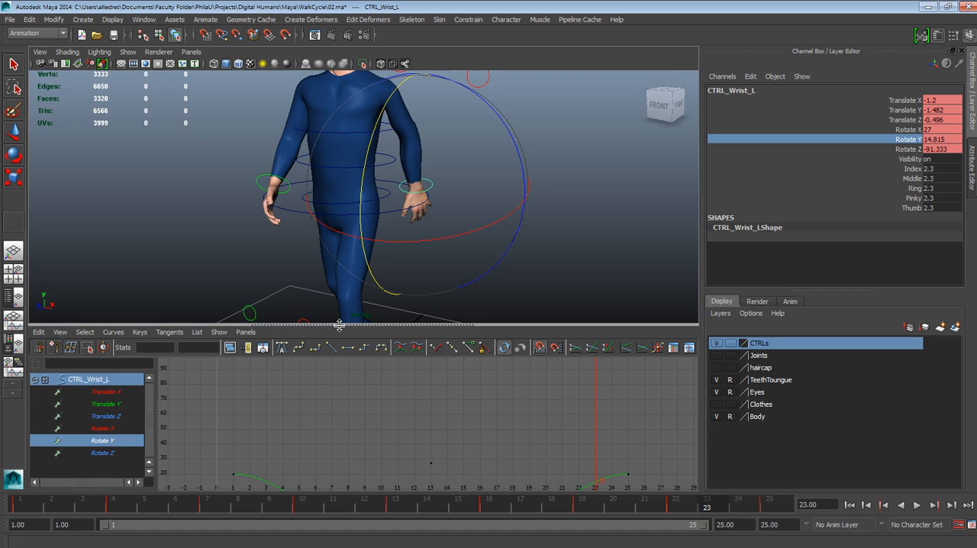
left_click_drag(439, 252, 391, 245, "alt")
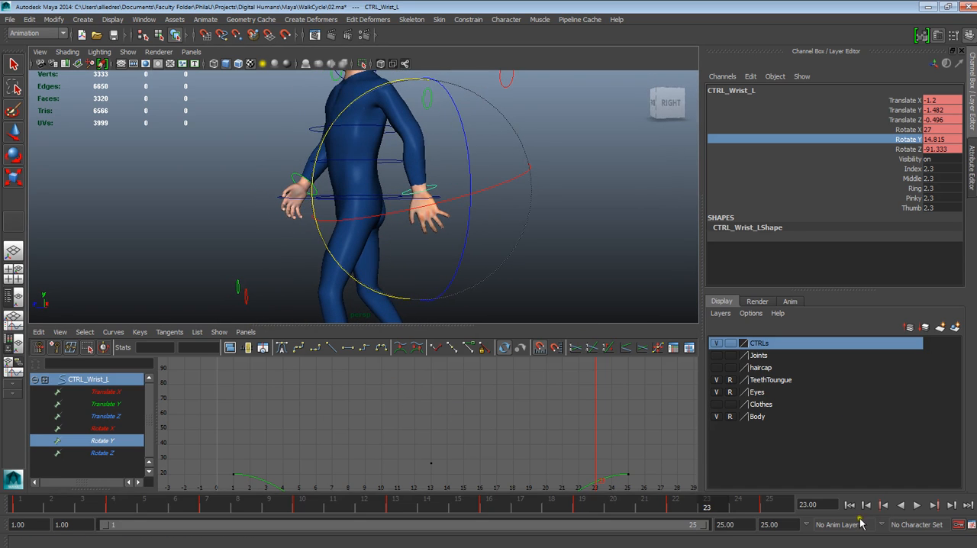
Play the cycle from the first frame and scrub the early frames to examine the left wrist's swing
left_click(851, 505)
left_click(918, 505)
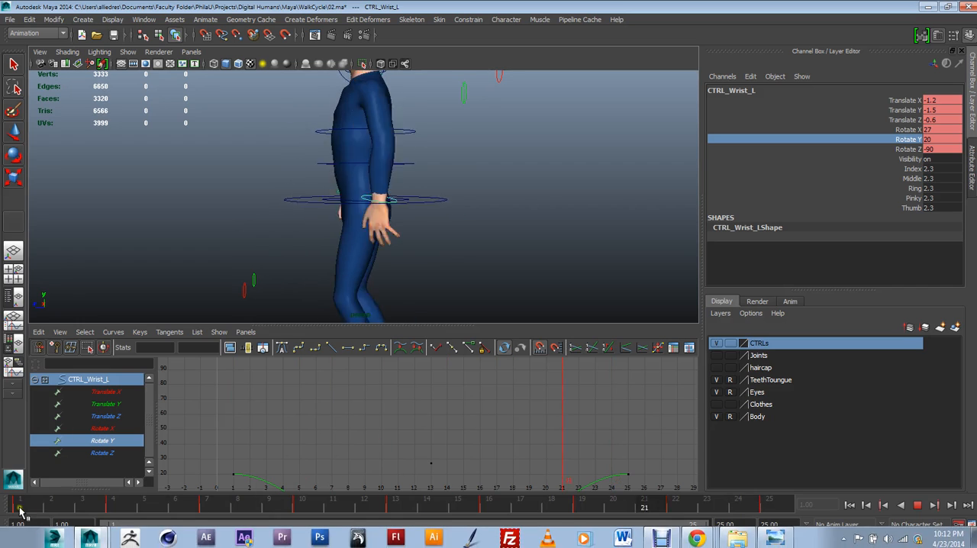
left_click_drag(22, 504, 97, 512)
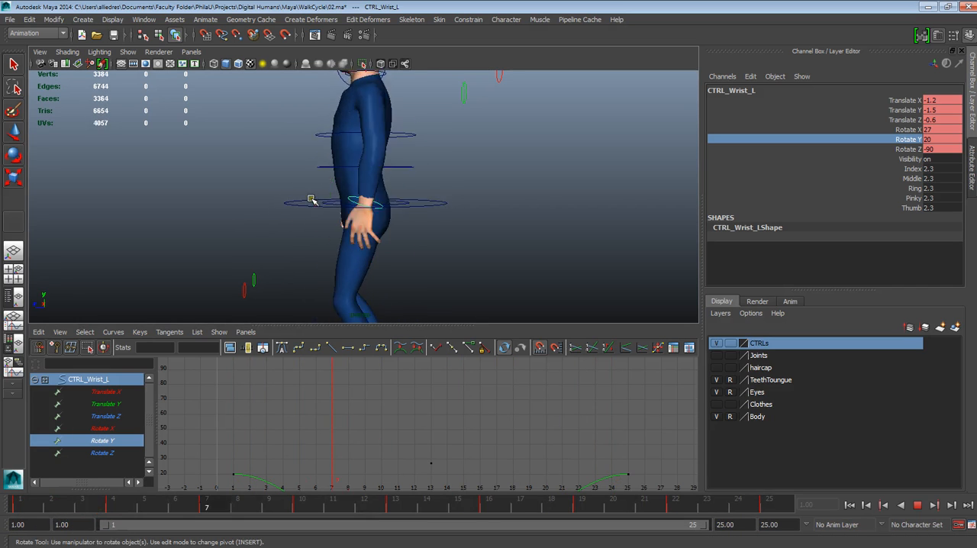
left_click_drag(36, 507, 95, 510)
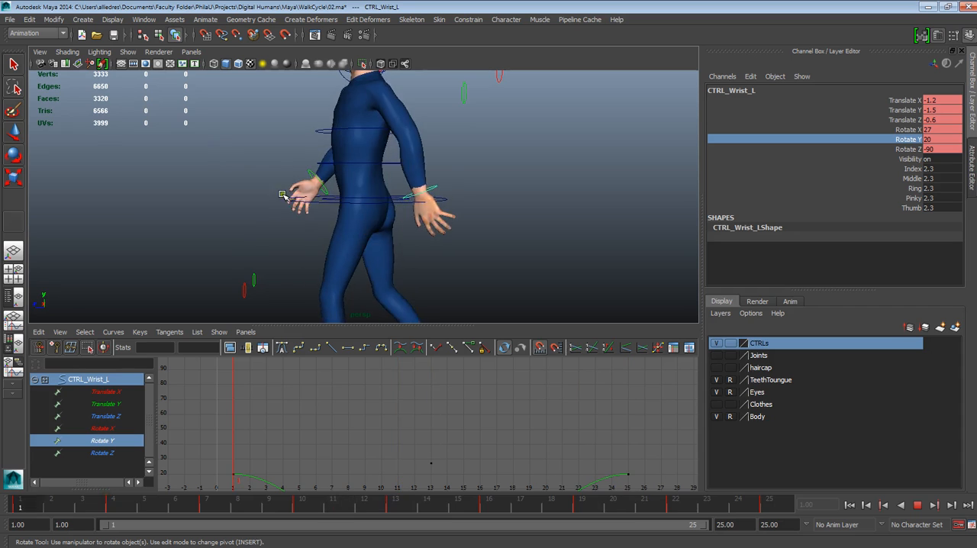
left_click_drag(34, 507, 157, 514)
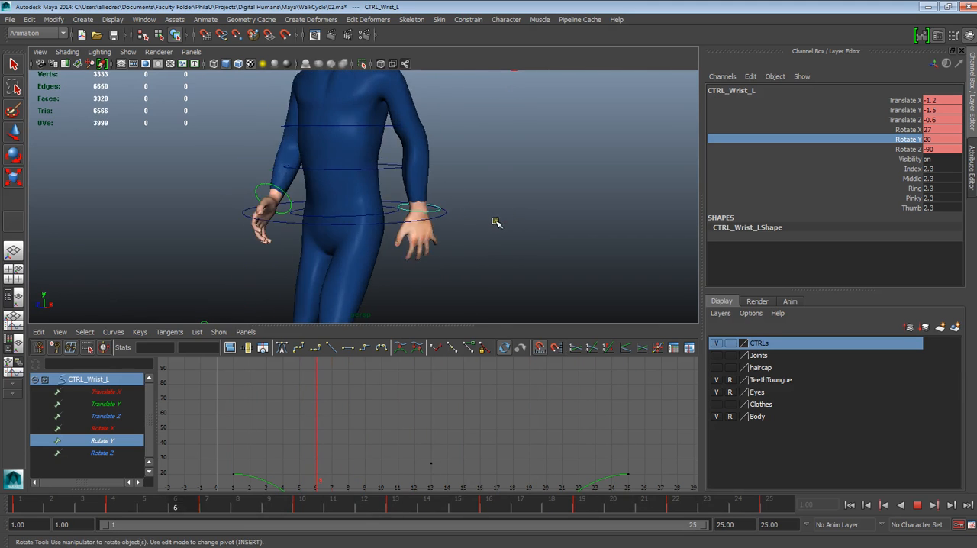
left_click(918, 510)
left_click_drag(413, 507, 336, 509)
Reselect the left wrist control and isolate its Rotate Y curve, framed from frame 1 to 25
left_click(542, 261)
left_click(384, 196)
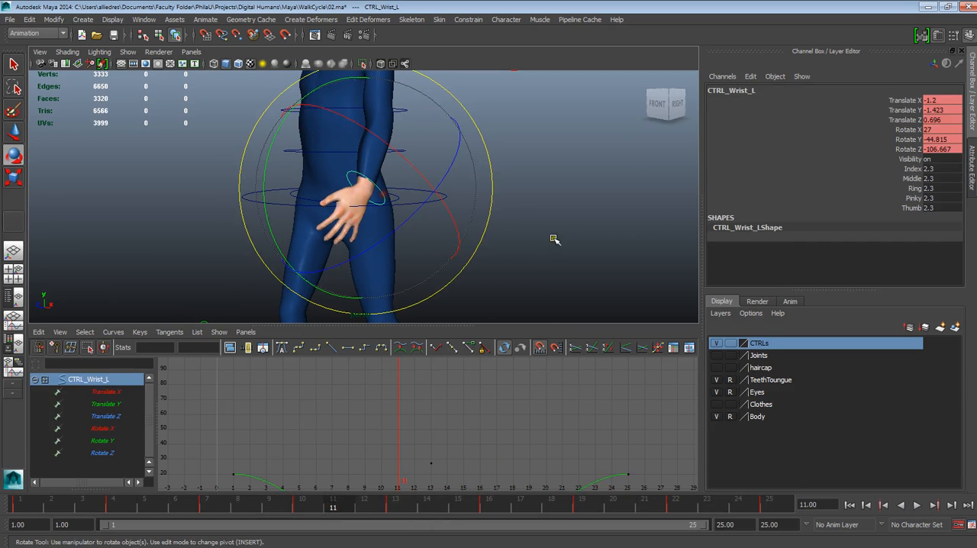
left_click_drag(587, 255, 538, 255, "alt")
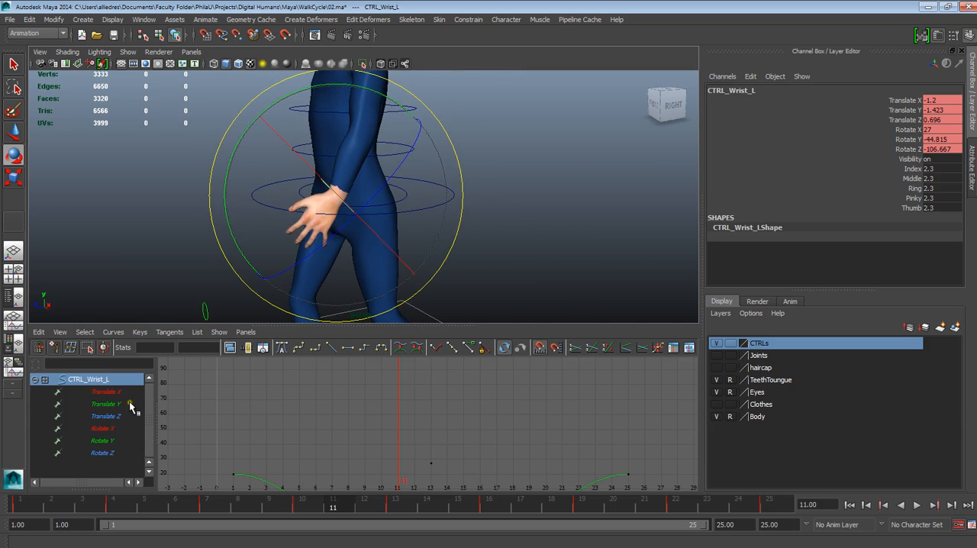
left_click(115, 404)
left_click(114, 441)
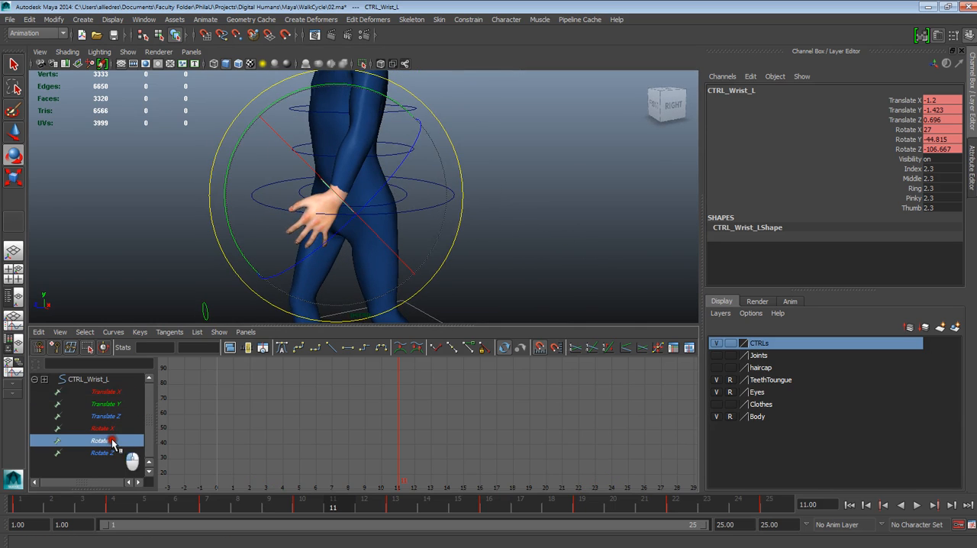
scroll(313, 440, "down", 4)
middle_click_drag(378, 443, 359, 407, "alt")
scroll(374, 418, "up", 2)
right_click_drag(374, 418, 403, 469, "alt")
middle_click_drag(403, 469, 439, 403, "alt")
right_click_drag(441, 401, 402, 366, "alt")
middle_click_drag(406, 384, 424, 417, "alt")
right_click_drag(424, 425, 441, 445, "alt")
middle_click_drag(438, 428, 432, 449, "alt")
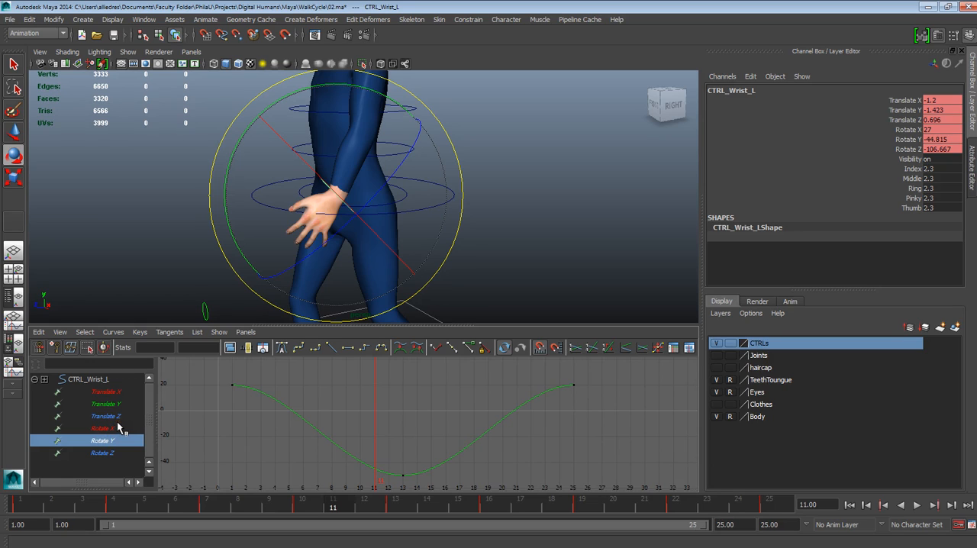
Play the cycle and inspect the left hand's pose up close at frame 1
left_click(365, 413)
left_click(426, 430)
middle_click_drag(410, 426, 385, 436, "alt")
key("alt+v")
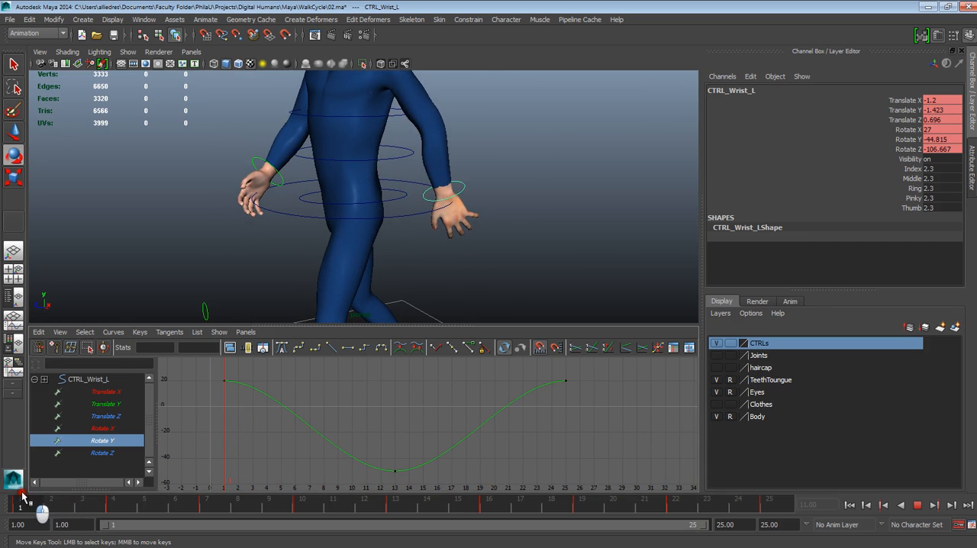
key("alt+v")
left_click_drag(499, 273, 448, 273, "alt")
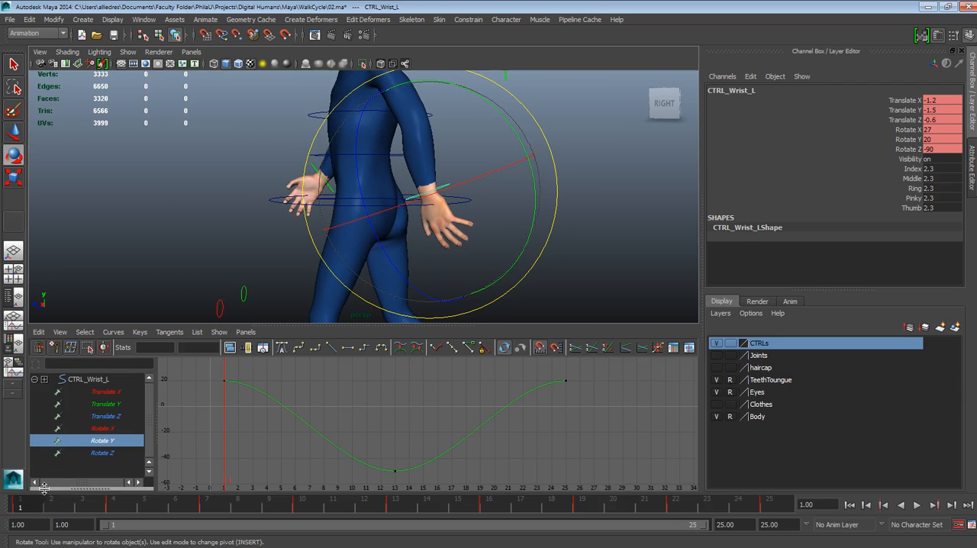
scroll(508, 226, "up", 2)
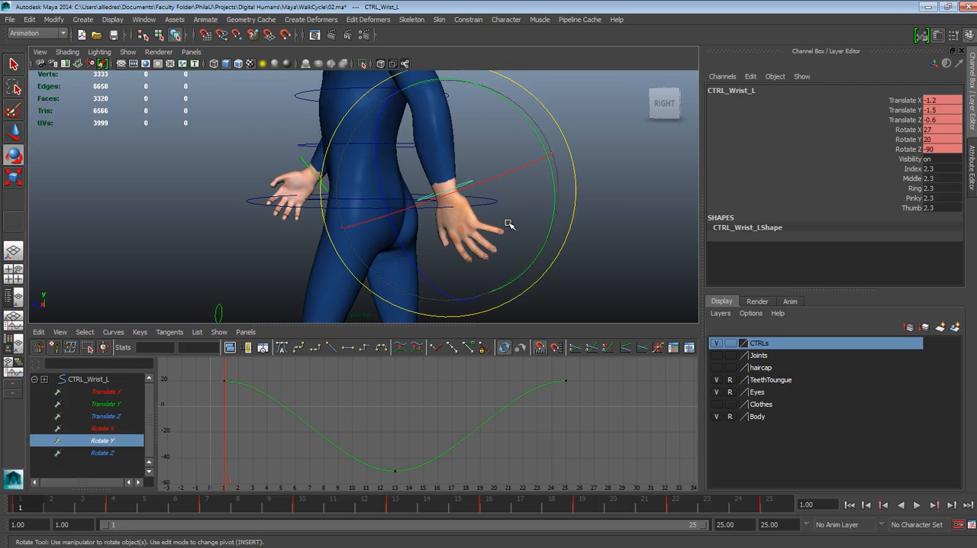
Break the tangents of the left wrist's Rotate Y key at frame 1 and free their weight
left_click_drag(247, 370, 211, 398)
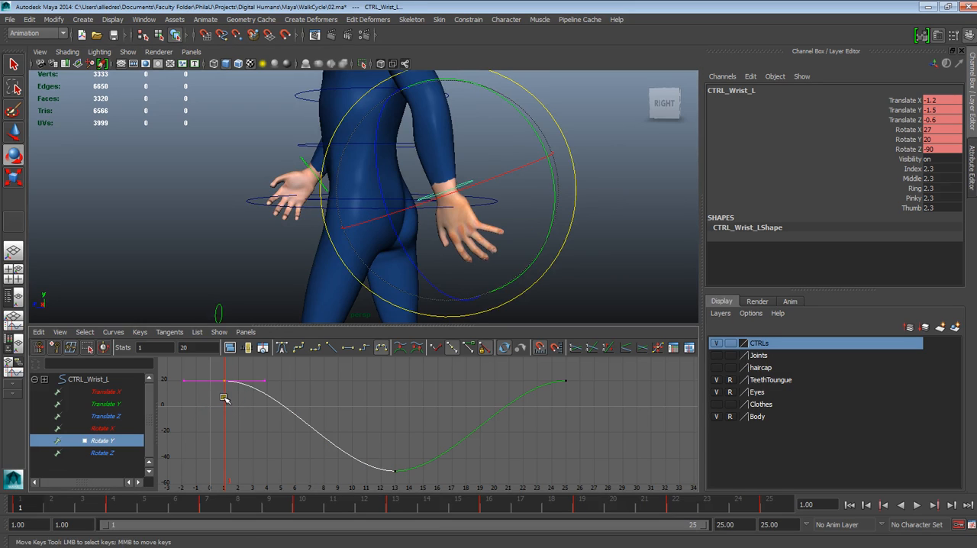
left_click(113, 332)
left_click(140, 332)
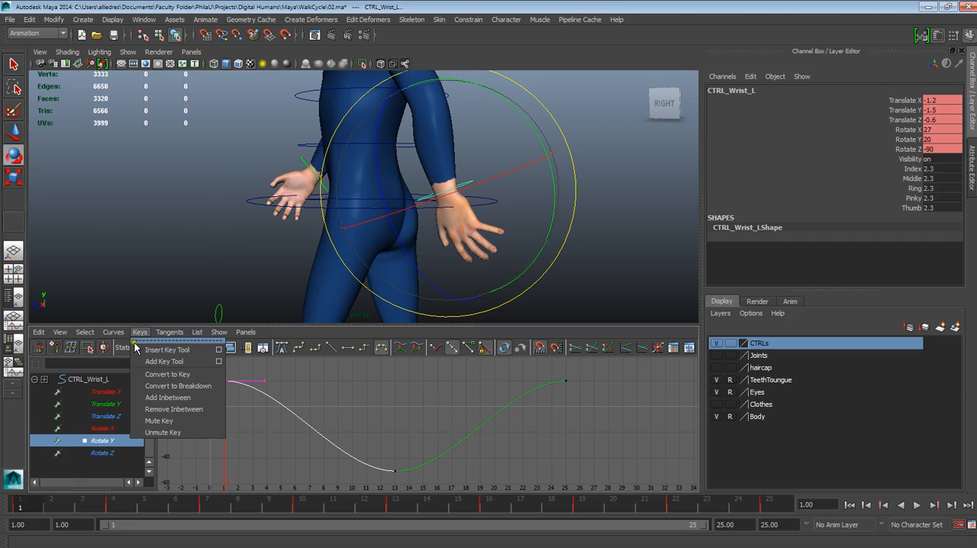
left_click(128, 321)
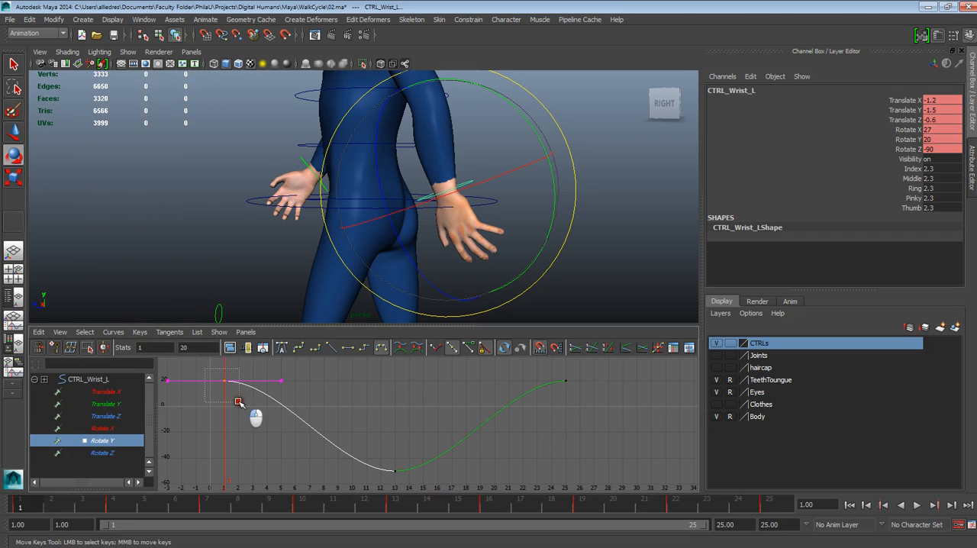
left_click(113, 332)
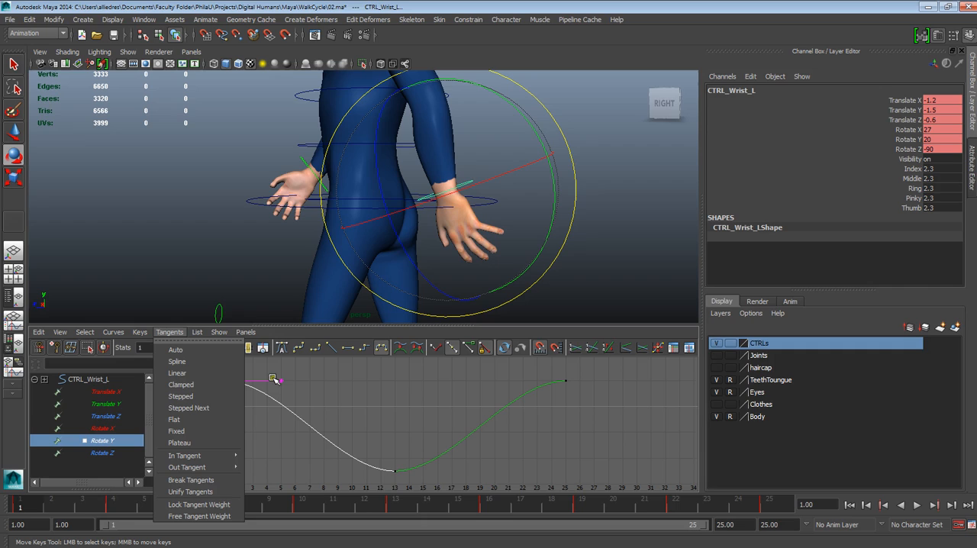
left_click(436, 349)
left_click(266, 368)
left_click_drag(209, 369, 255, 405)
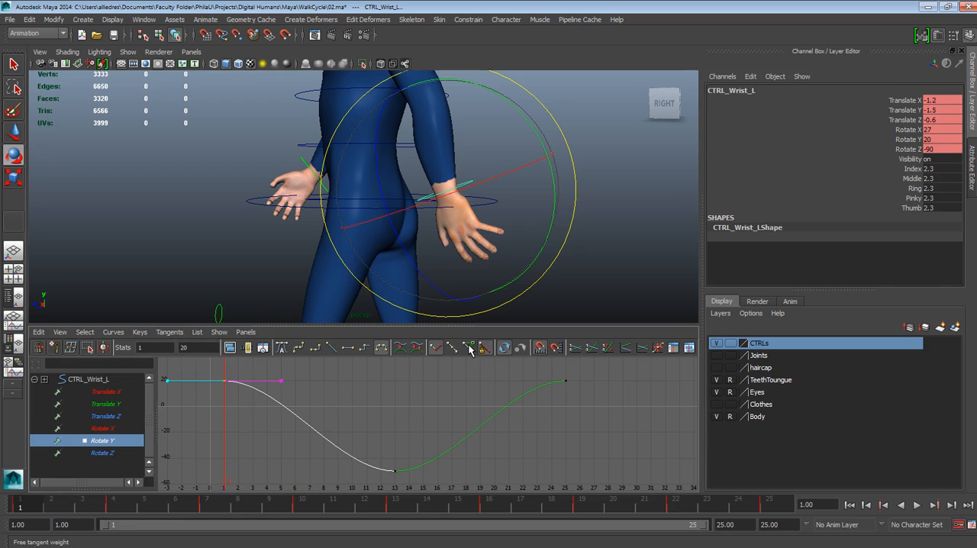
left_click(470, 348)
Raise the frame 1 key's outgoing handle and stretch it to about frame 6 so the curve overshoots
left_click_drag(270, 369, 296, 395)
middle_click_drag(294, 394, 317, 361, "alt")
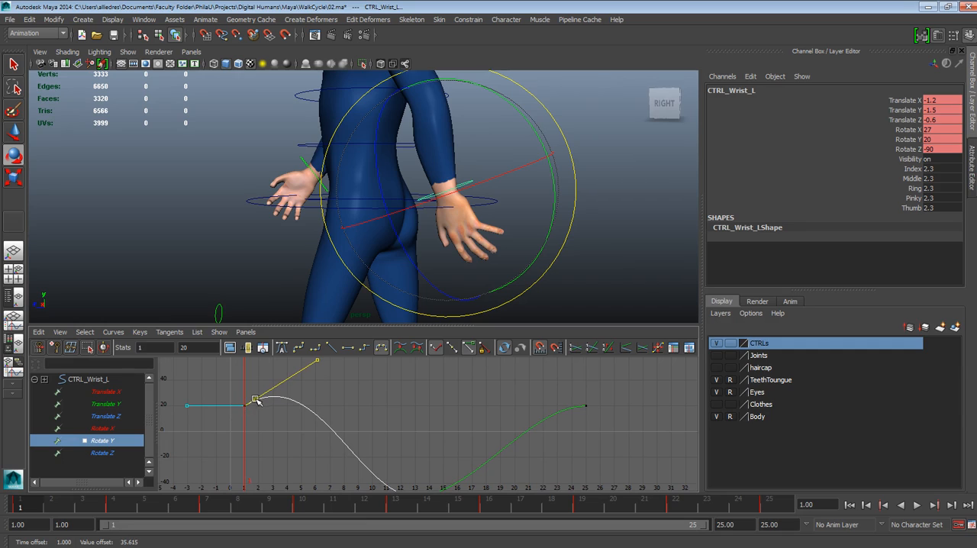
middle_click_drag(320, 362, 323, 351)
Check the wrist at frame 3 and raise the outgoing handle further, bringing Rotate Y to about 30 there
left_click_drag(41, 502, 83, 489)
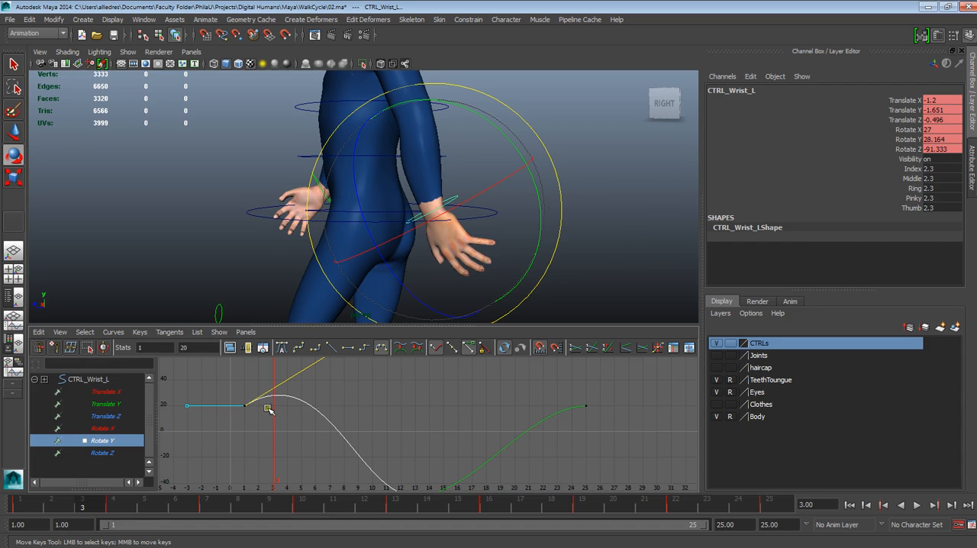
middle_click_drag(344, 391, 349, 424, "alt")
middle_click_drag(328, 388, 329, 380)
middle_click_drag(336, 431, 337, 403, "alt")
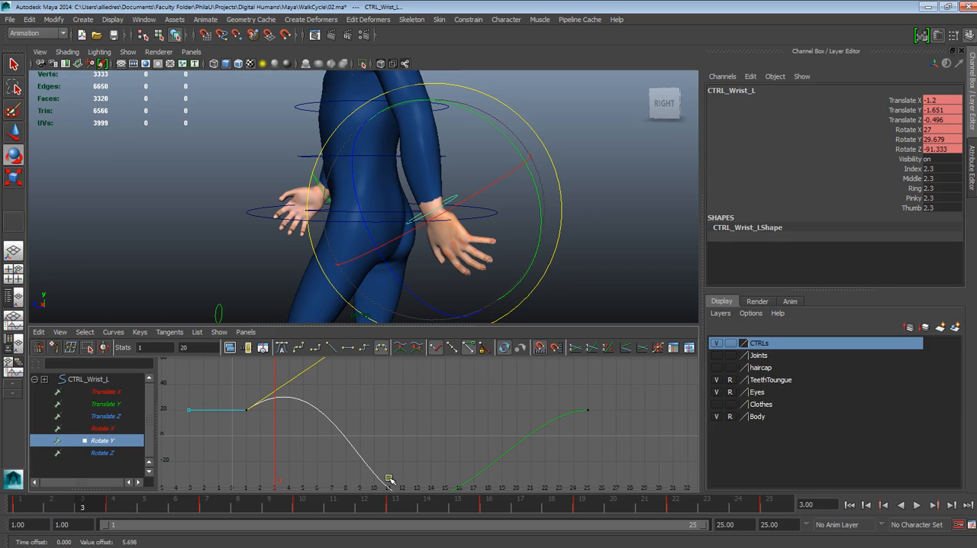
Select the left wrist's Rotate Y key at frame 13 and give the curve weighted tangents
key("alt+v")
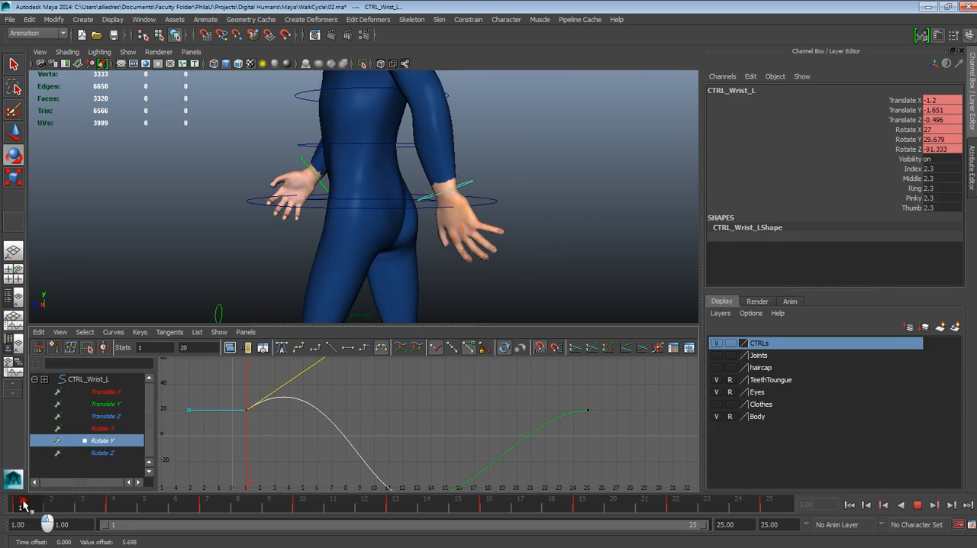
left_click_drag(71, 502, 392, 509)
middle_click_drag(441, 453, 418, 395, "alt")
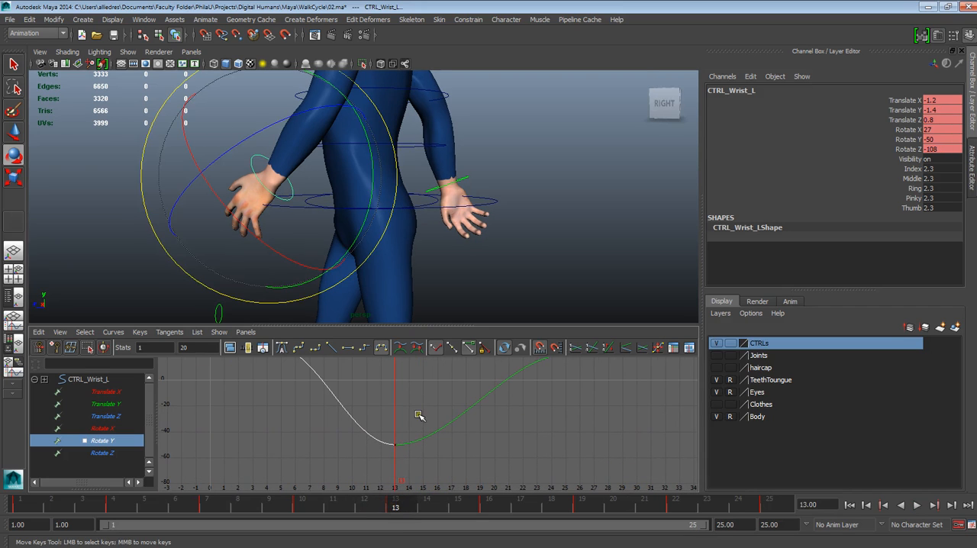
left_click_drag(416, 413, 372, 467)
middle_click_drag(402, 441, 420, 463, "alt")
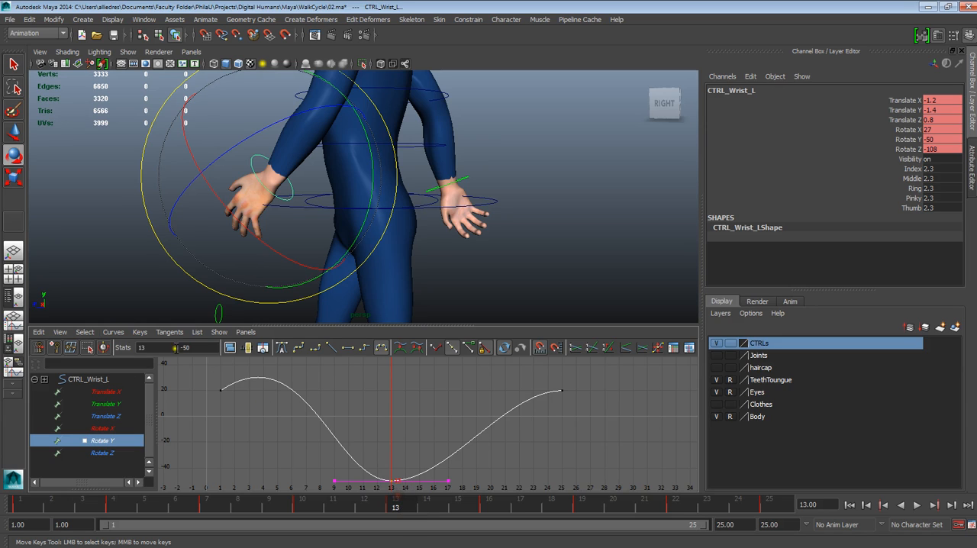
left_click(110, 334)
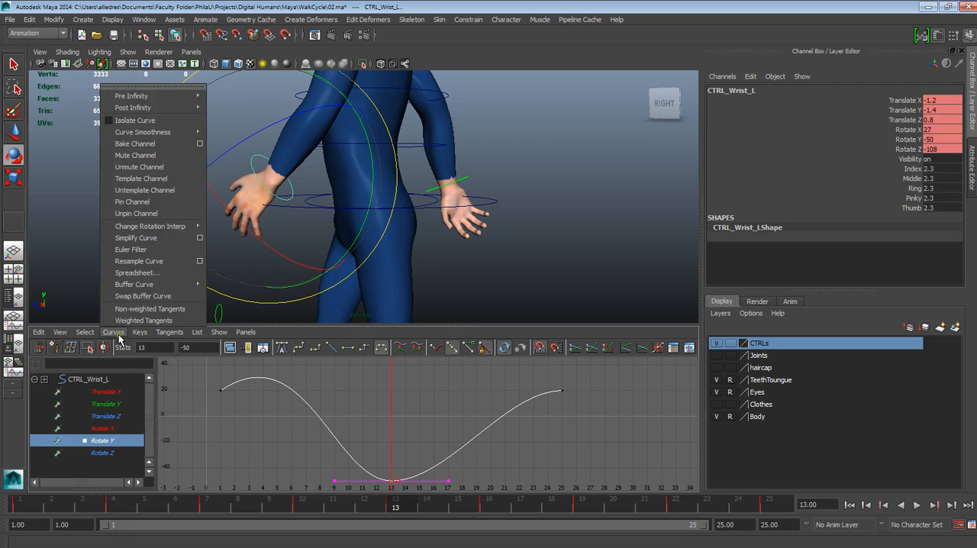
left_click(128, 325)
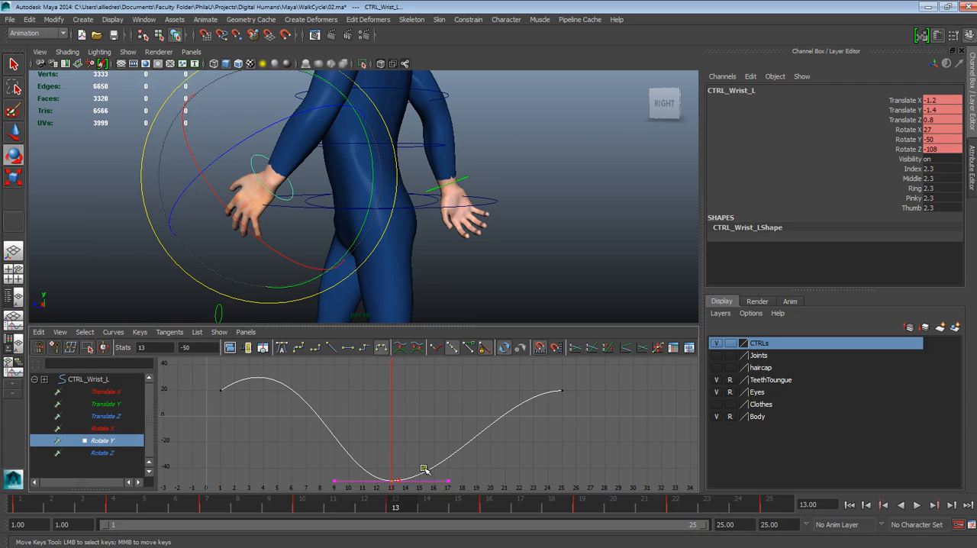
Unify the frame 13 key's tangents and pull its outgoing handle down so the curve overshoots below the key
left_click(436, 349)
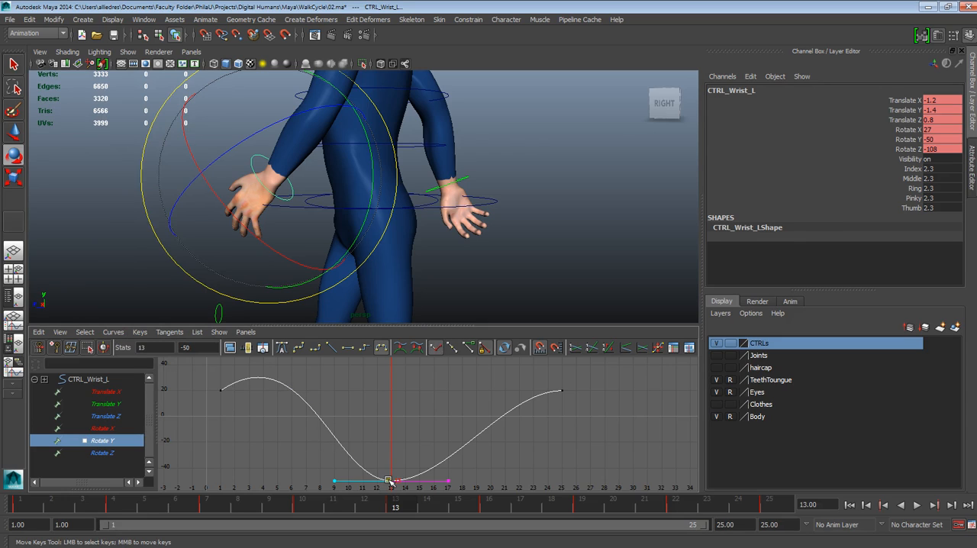
middle_click_drag(439, 434, 436, 408, "alt")
left_click(450, 348)
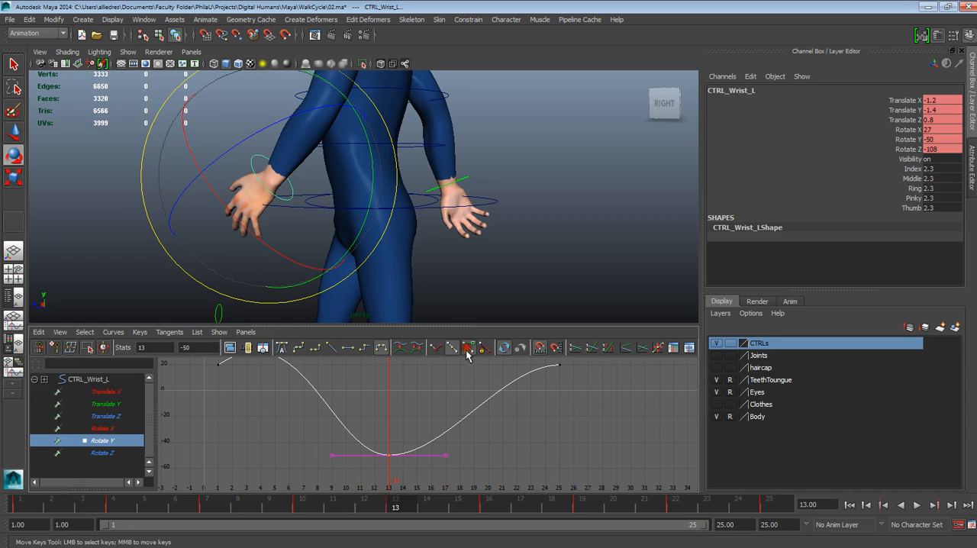
left_click(447, 455)
middle_click_drag(448, 456, 411, 493)
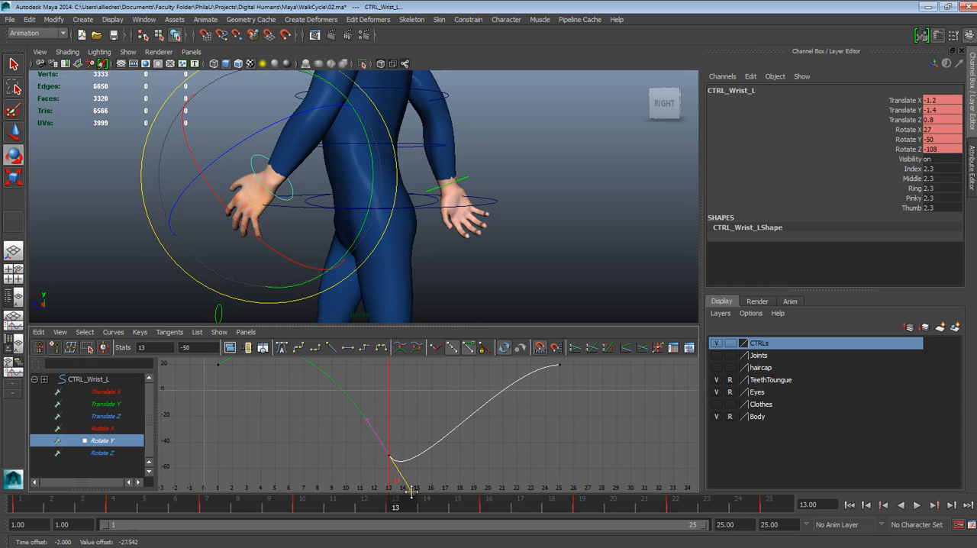
Play the cycle and examine the follow-through of both hands from the front and the sides
mouse_move(400, 506)
left_mouse_down()
mouse_move(272, 504)
mouse_move(393, 520)
mouse_move(468, 542)
mouse_move(573, 544)
mouse_move(269, 483)
mouse_move(186, 478)
left_mouse_up()
left_click(917, 506)
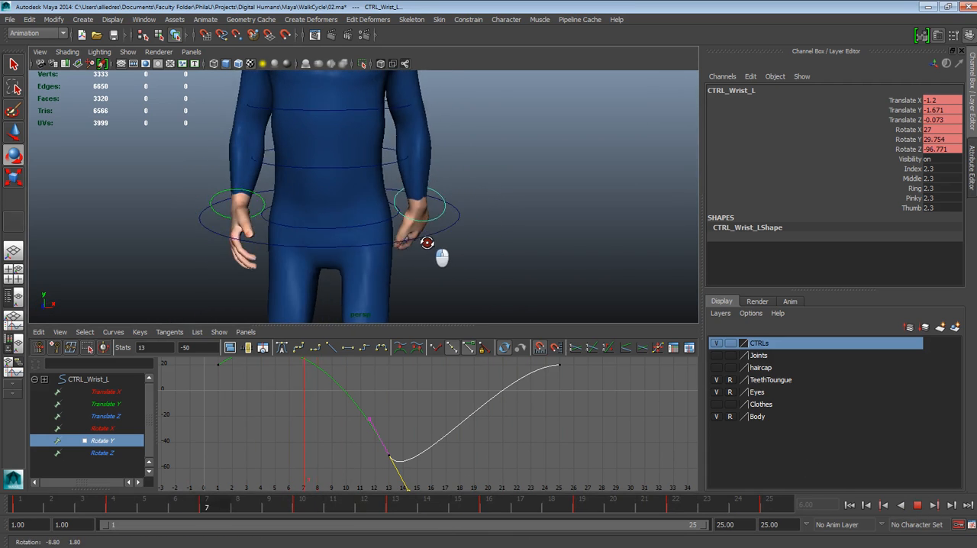
left_click_drag(392, 253, 318, 237, "alt")
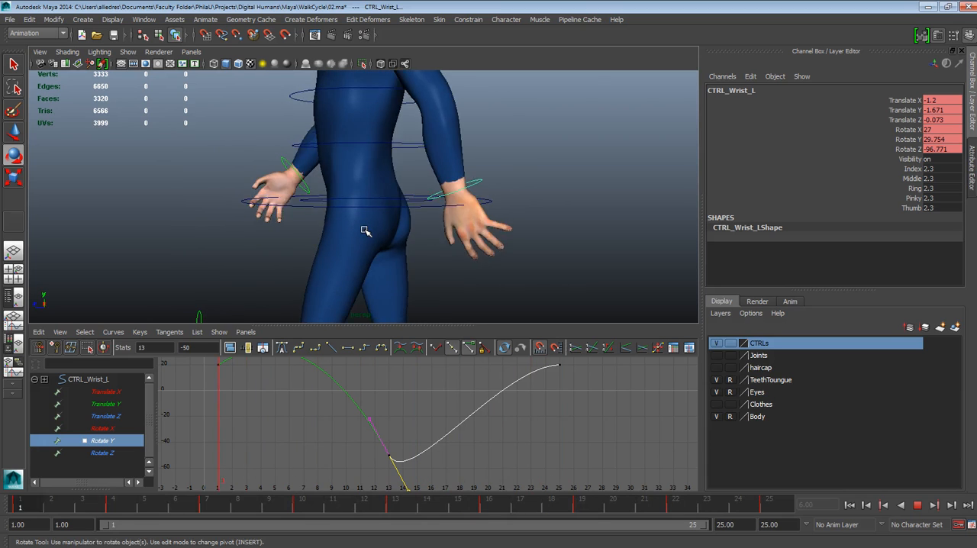
left_click_drag(318, 228, 388, 231, "alt")
right_click_drag(388, 232, 362, 109, "alt")
left_click_drag(412, 202, 388, 240, "alt")
scroll(441, 219, "down", 5)
right_click_drag(388, 240, 369, 304, "alt")
right_click_drag(417, 203, 435, 287, "alt")
left_click_drag(436, 287, 397, 288, "alt")
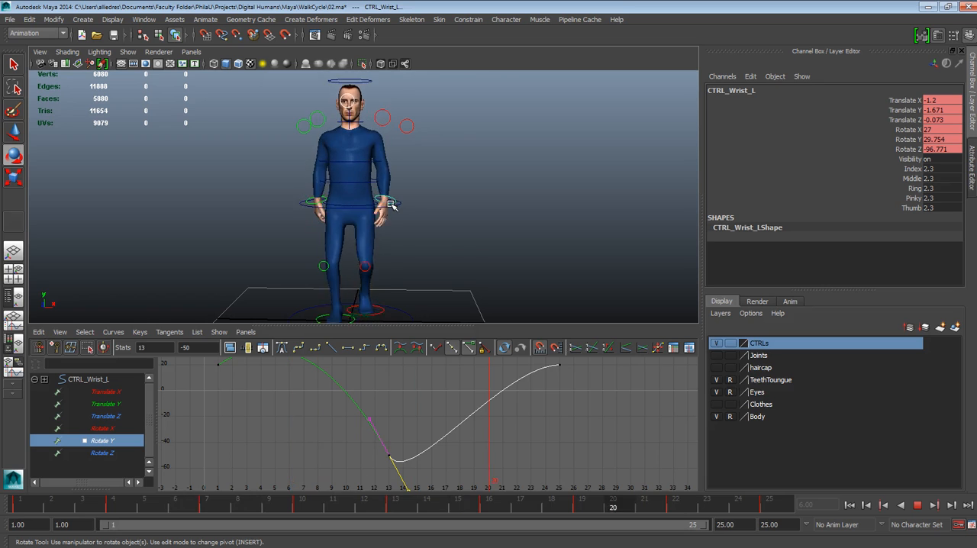
scroll(392, 206, "up", 2)
left_click_drag(411, 239, 473, 239, "alt")
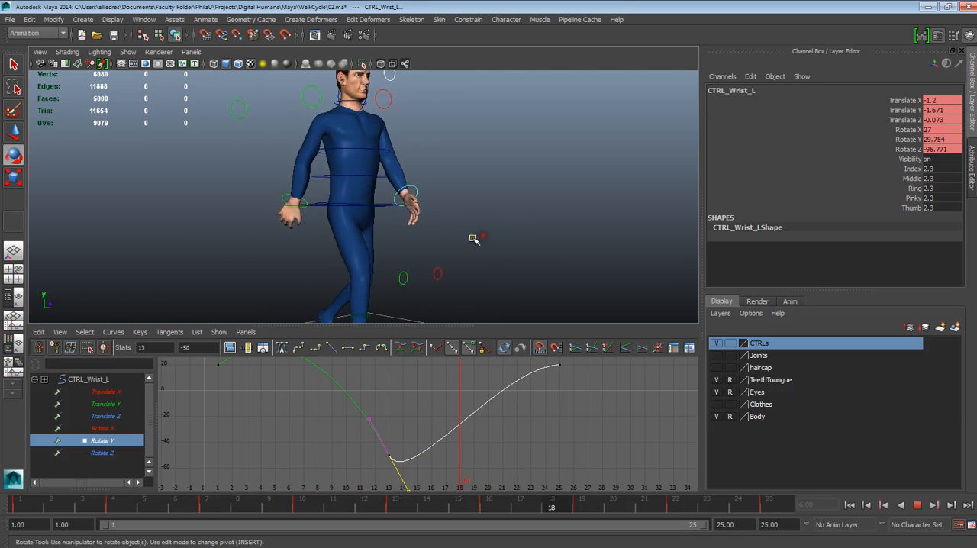
middle_click_drag(435, 206, 423, 245, "alt")
left_click_drag(420, 248, 352, 246, "alt")
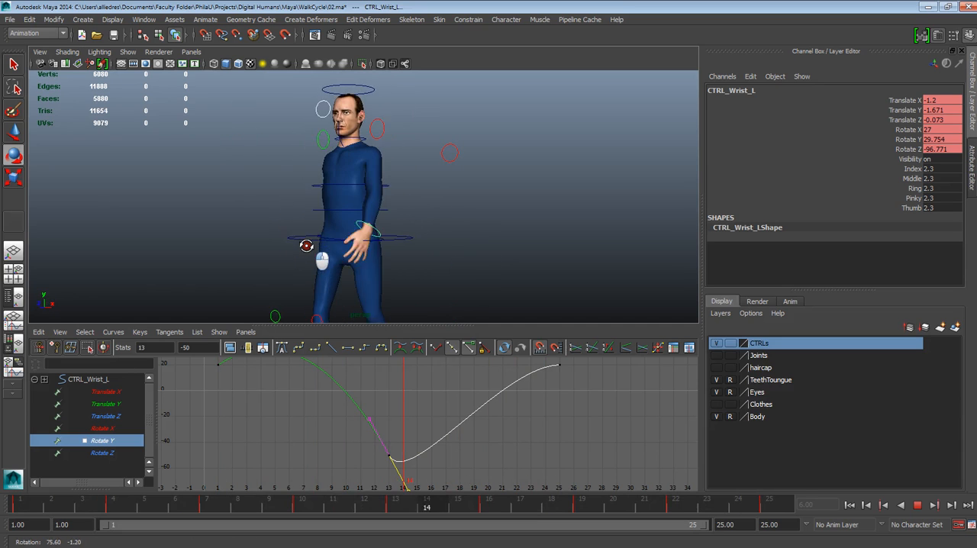
left_click_drag(289, 248, 286, 251, "alt")
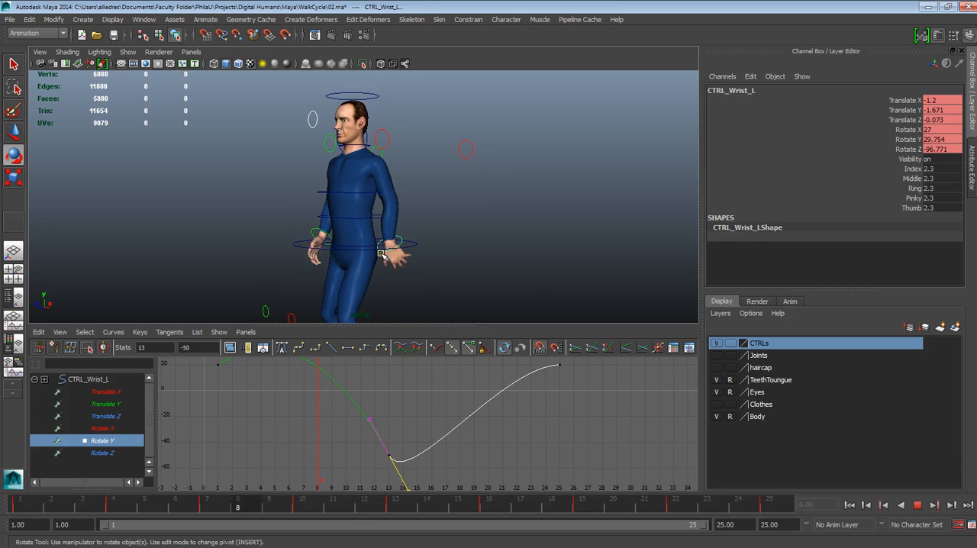
Examine the head and upper body from several angles during playback, and stop the playback
scroll(382, 254, "down", 3)
middle_click_drag(417, 259, 428, 227, "alt")
left_click_drag(428, 226, 458, 246, "alt")
middle_click_drag(336, 107, 373, 220, "alt")
right_click_drag(372, 220, 428, 294, "alt")
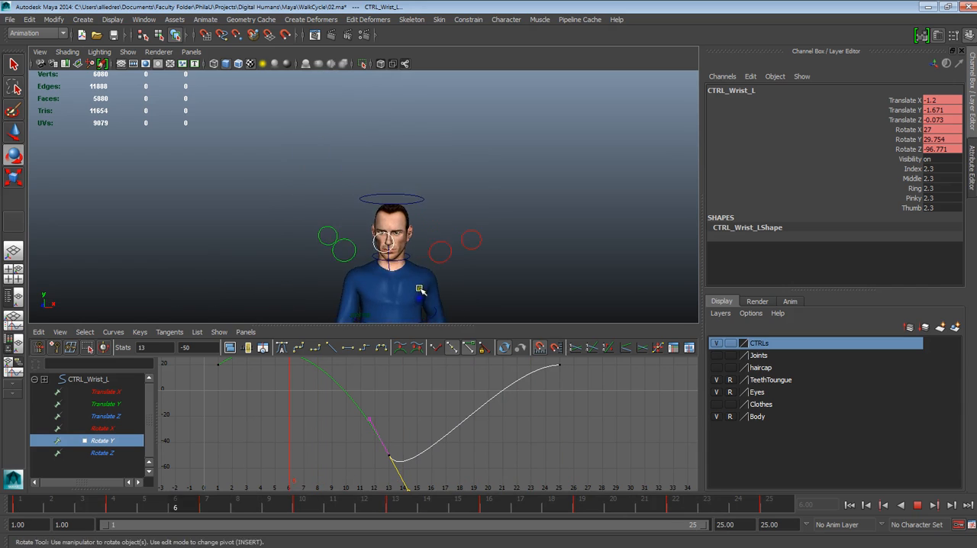
middle_click_drag(422, 293, 332, 221, "alt")
middle_click_drag(338, 286, 359, 231, "alt")
left_click_drag(359, 230, 426, 236, "alt")
scroll(425, 233, "up", 1)
middle_click_drag(422, 210, 392, 251, "alt")
scroll(393, 251, "up", 1)
scroll(394, 251, "up", 2)
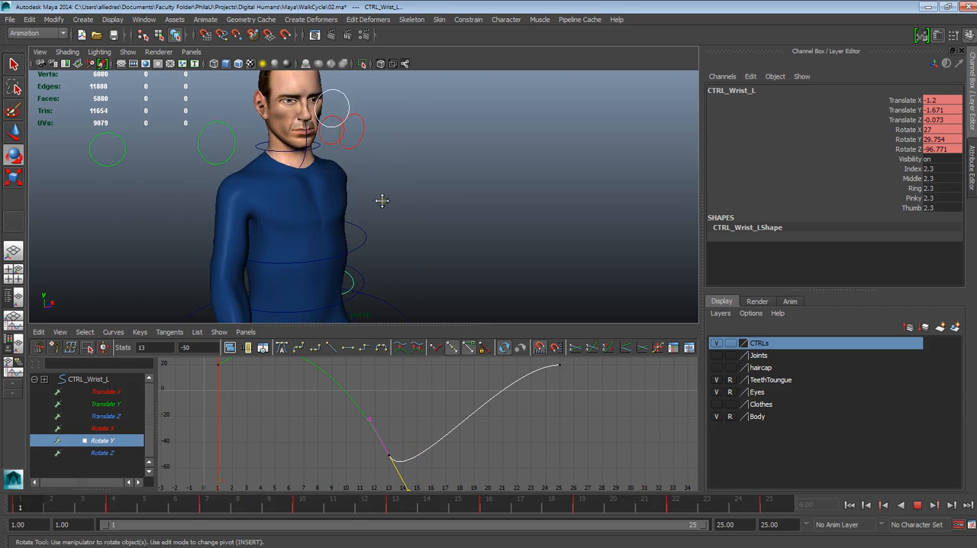
middle_click_drag(380, 198, 395, 240, "alt")
mouse_move(395, 240)
left_mouse_down("alt")
mouse_move(401, 250)
mouse_move(394, 229)
left_mouse_up("alt")
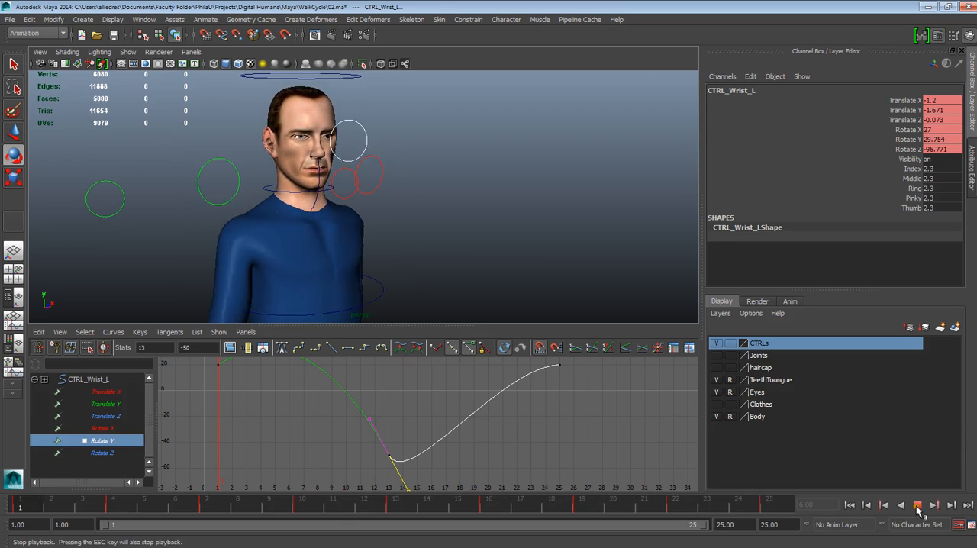
left_click(919, 507)
Frame the upper body at frame 7 and select the head control to display its curve
scroll(498, 262, "down", 3)
left_click(499, 233)
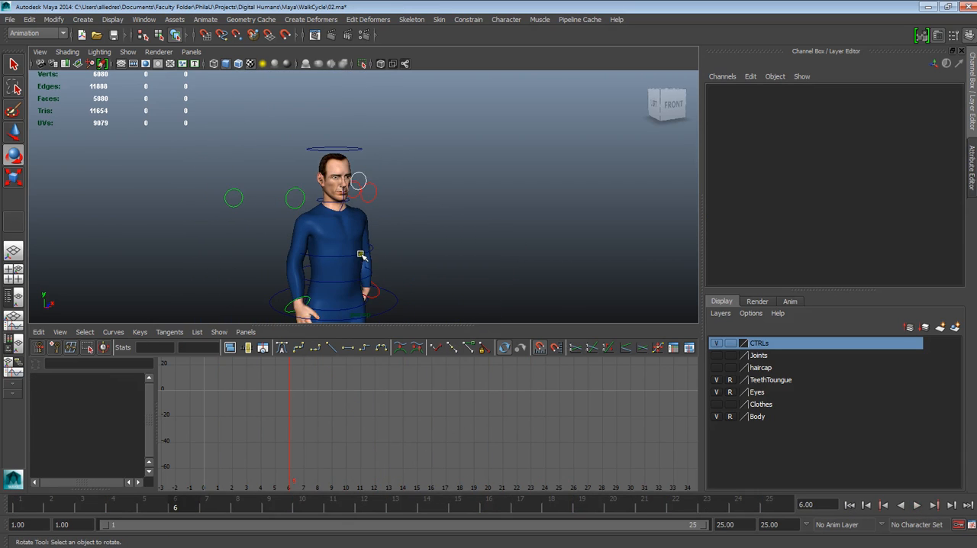
middle_click_drag(362, 256, 353, 189, "alt")
left_click_drag(268, 504, 227, 467)
middle_click_drag(436, 162, 422, 264, "alt")
right_click_drag(421, 263, 417, 365, "alt")
middle_click_drag(344, 197, 362, 113, "alt")
left_click(361, 101)
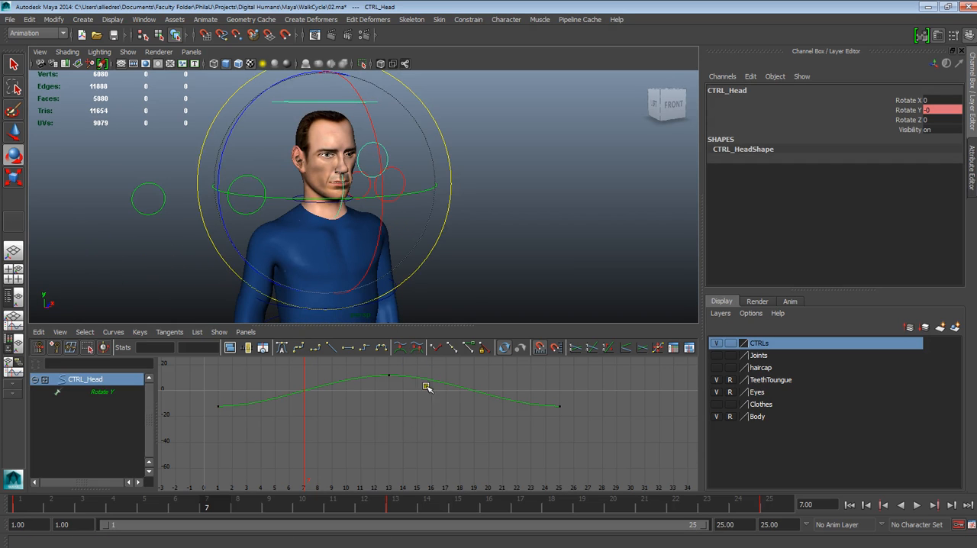
Scrub through the cycle to examine the head's turn from the front and side, returning to frame 1
left_click_drag(140, 496, 290, 541)
left_click_drag(463, 243, 407, 234, "alt")
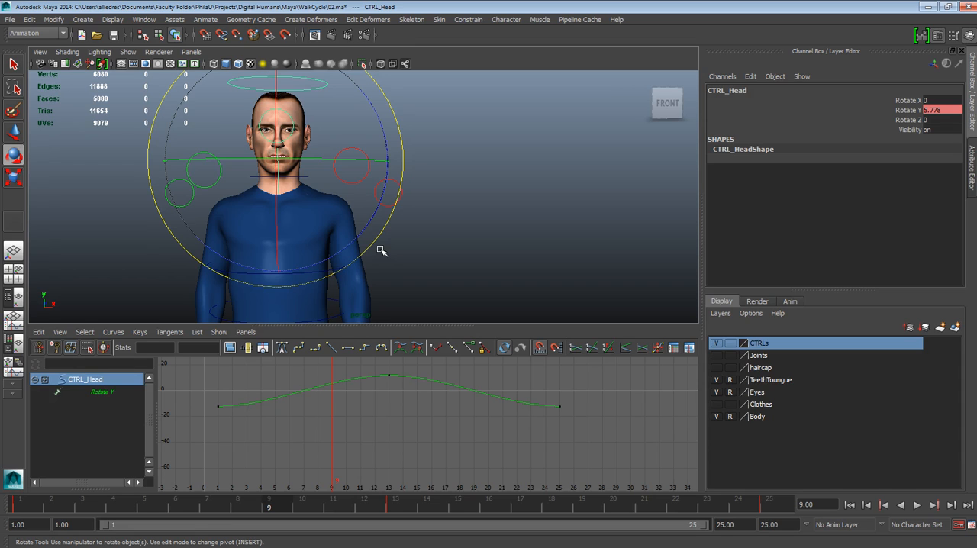
left_click(406, 229)
scroll(404, 246, "down", 5)
left_click_drag(404, 249, 440, 221, "alt")
scroll(440, 227, "up", 4)
left_click_drag(449, 268, 450, 249, "alt")
left_click_drag(99, 501, 33, 503)
middle_click_drag(352, 296, 232, 263, "alt")
left_click_drag(309, 225, 340, 175, "alt")
Tilt the head slightly at frame 1 to Rotate X -0.5 and key only that channel
left_click(317, 114)
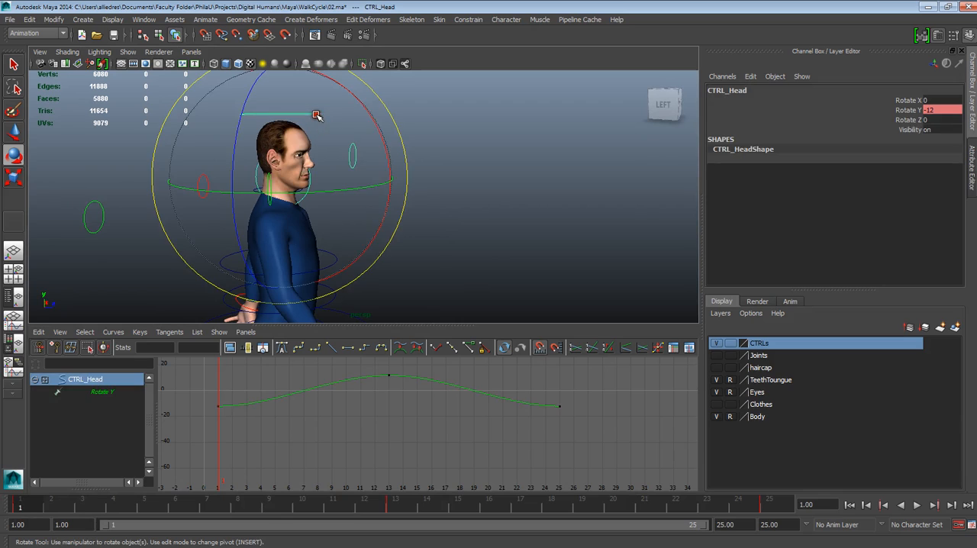
left_click_drag(367, 111, 366, 111)
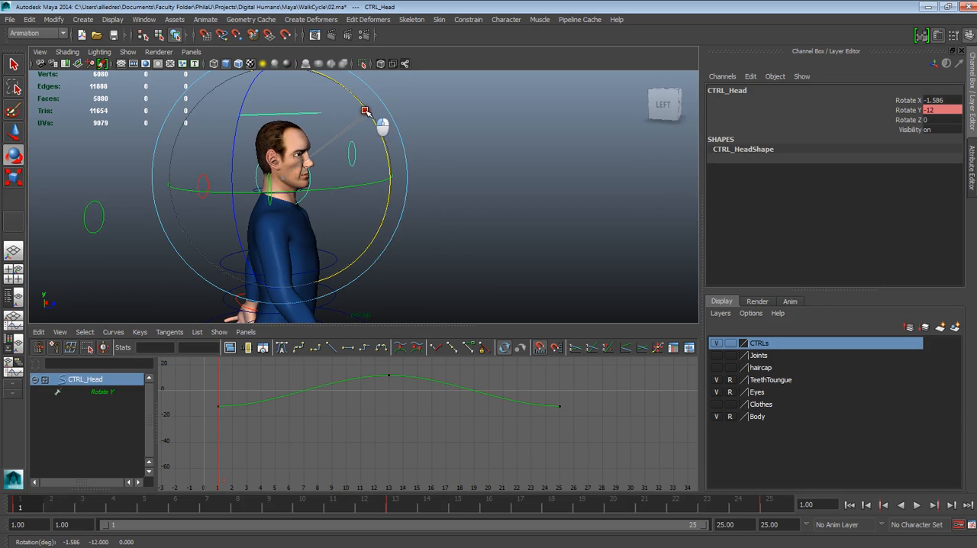
key("ctrl+z")
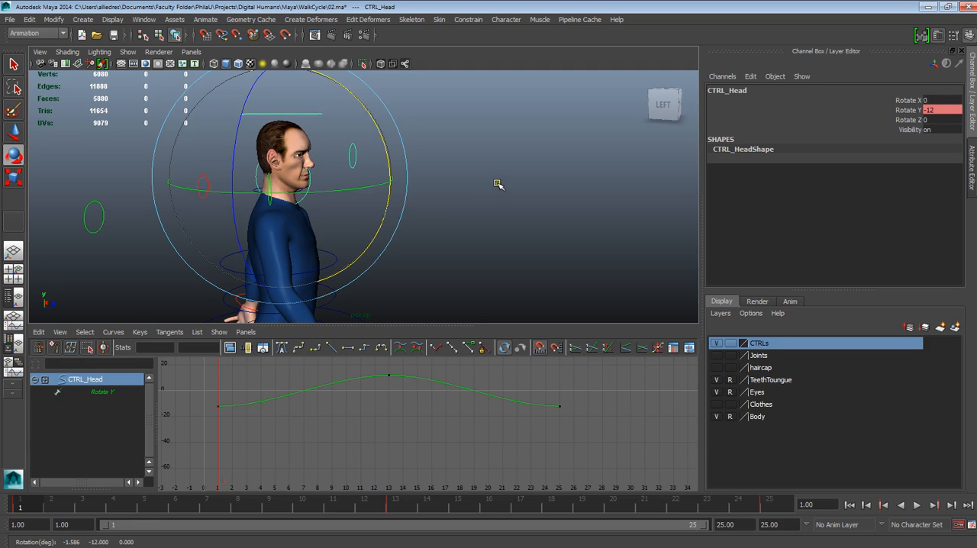
left_click_drag(500, 205, 491, 227, "alt")
left_click_drag(423, 227, 482, 229, "alt")
left_click_drag(434, 170, 453, 175)
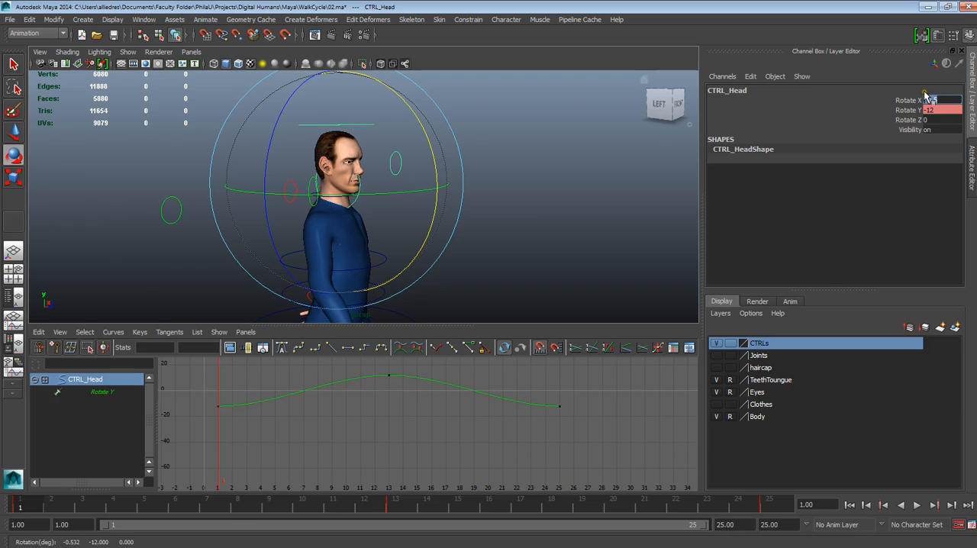
left_click(912, 100)
right_click(913, 100)
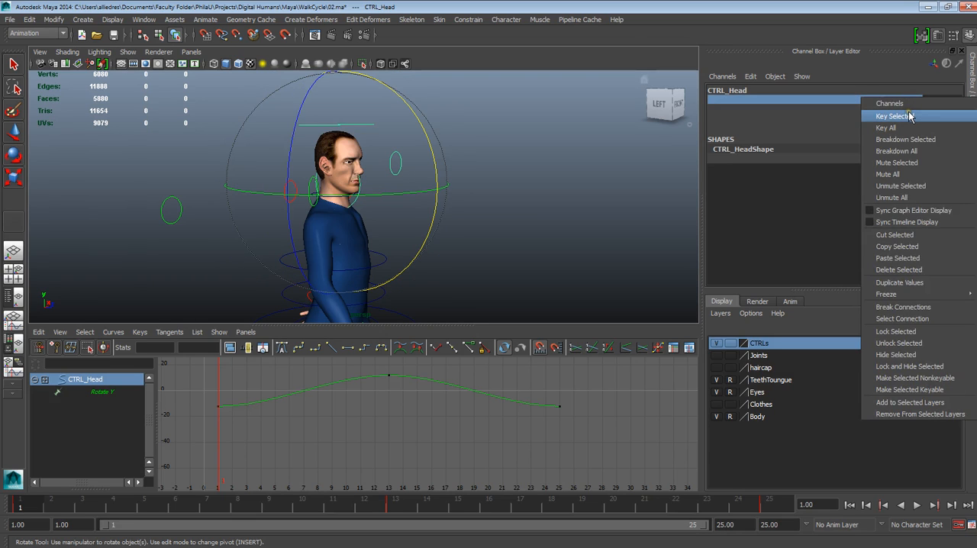
left_click(911, 116)
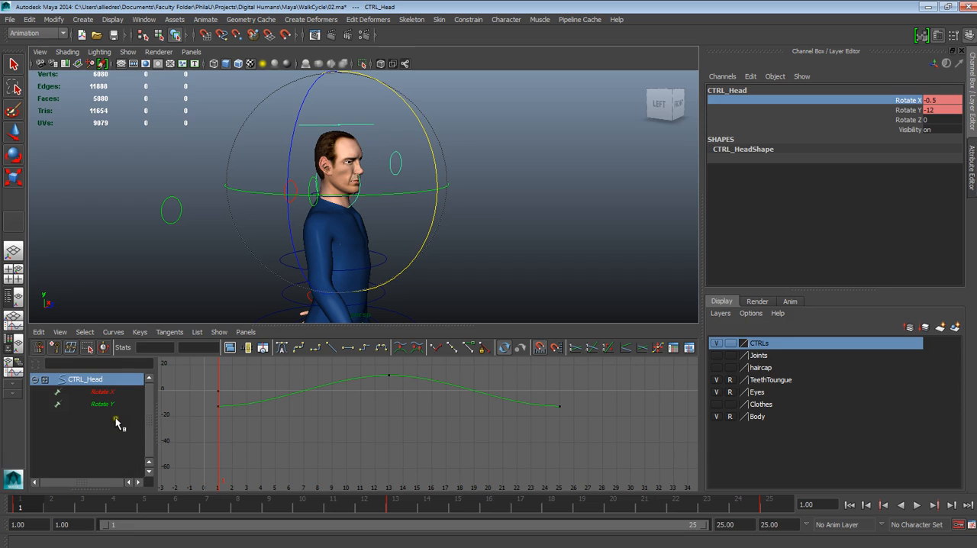
Isolate the head's Rotate X curve and tilt the head to about 2.3 at frame 4
left_click(110, 393)
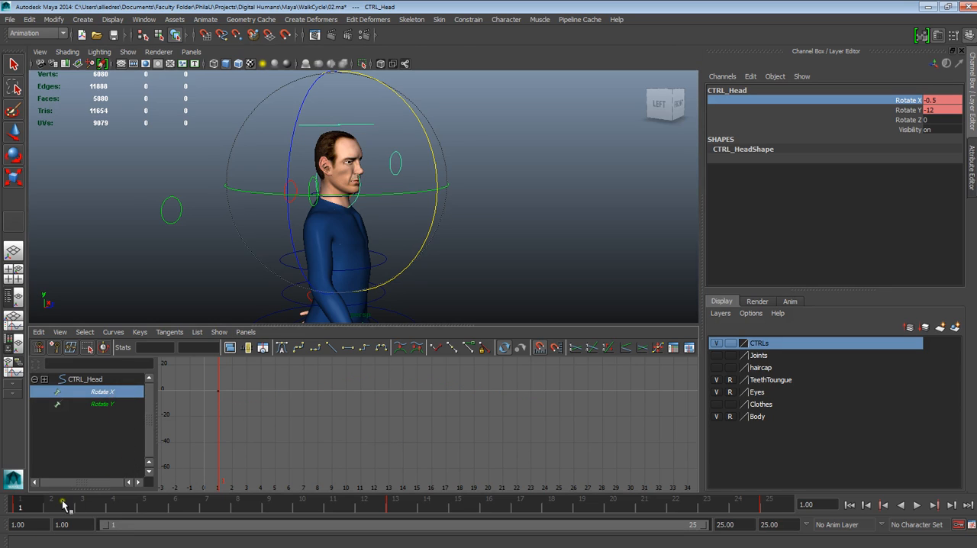
left_click_drag(42, 507, 122, 509)
mouse_move(426, 144)
left_mouse_down()
mouse_move(429, 159)
mouse_move(425, 148)
left_mouse_up()
Tilt the head to a Rotate X of about -8.6 at frame 10 and preview the nod
left_click_drag(89, 499, 307, 505)
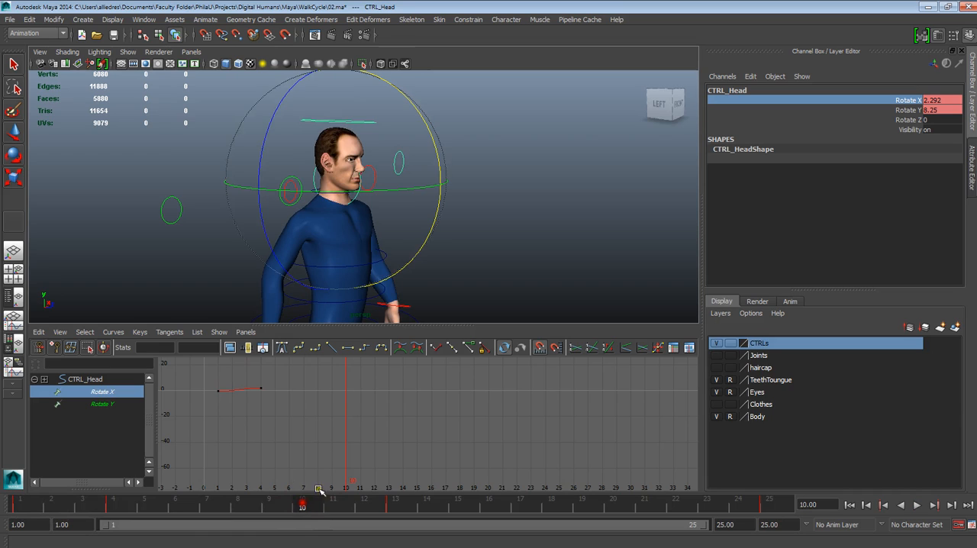
left_click_drag(431, 139, 433, 120)
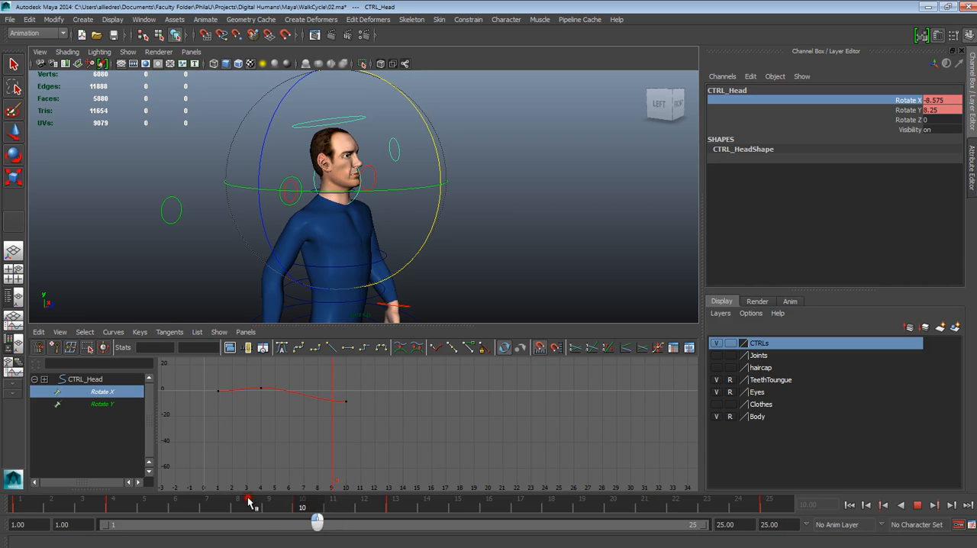
key("alt+v")
Reuse the head's frame 1 Rotate X value of -0.5 at frame 13, and view the pose from the front
left_click_drag(104, 487, 27, 506)
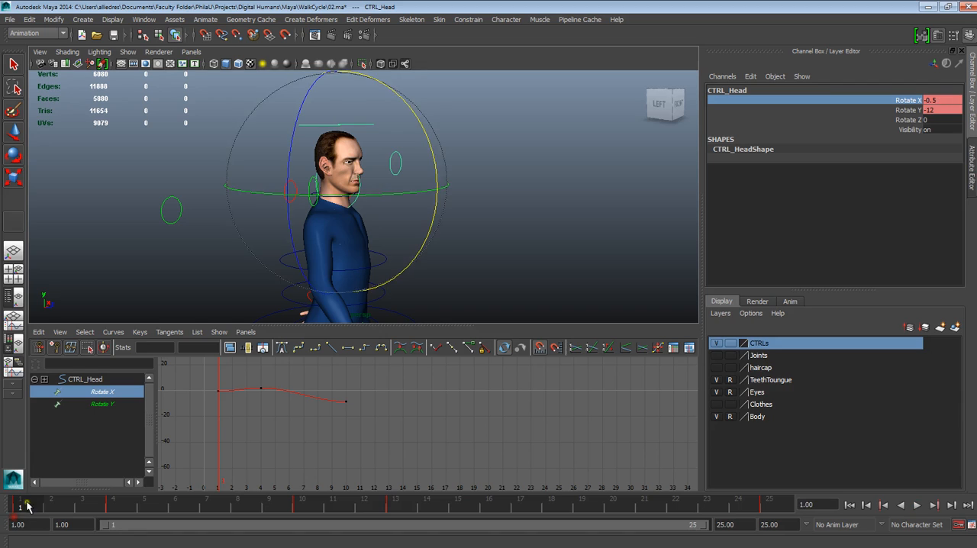
double_click(933, 103)
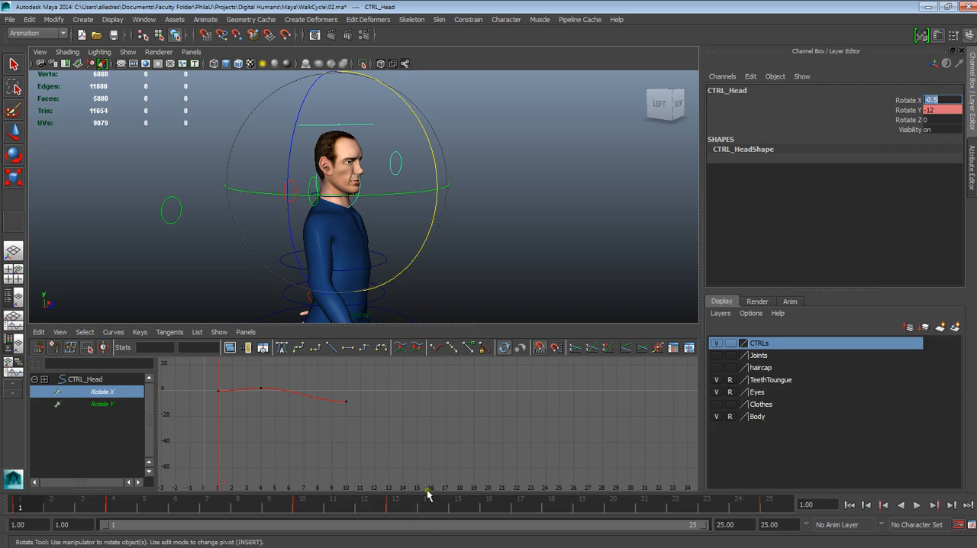
left_click(403, 512)
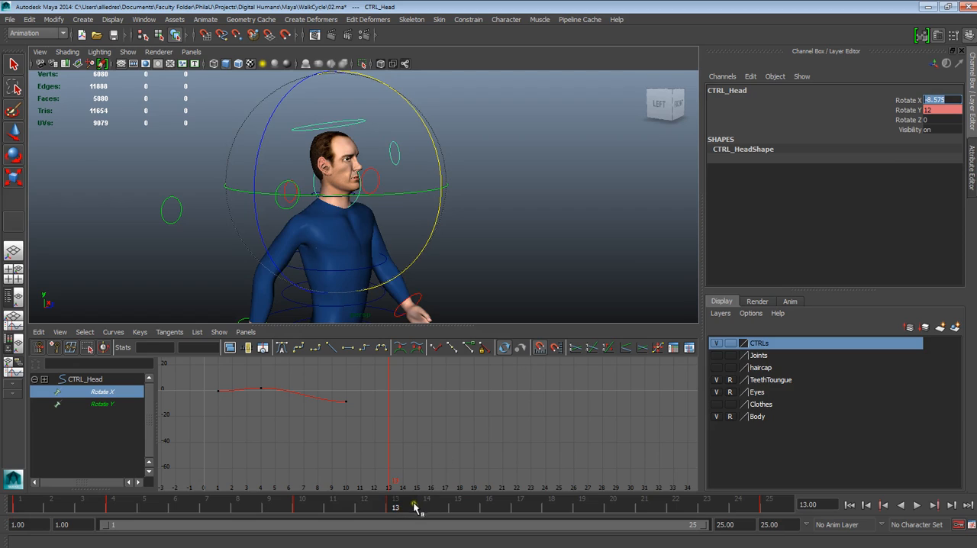
left_click(933, 100)
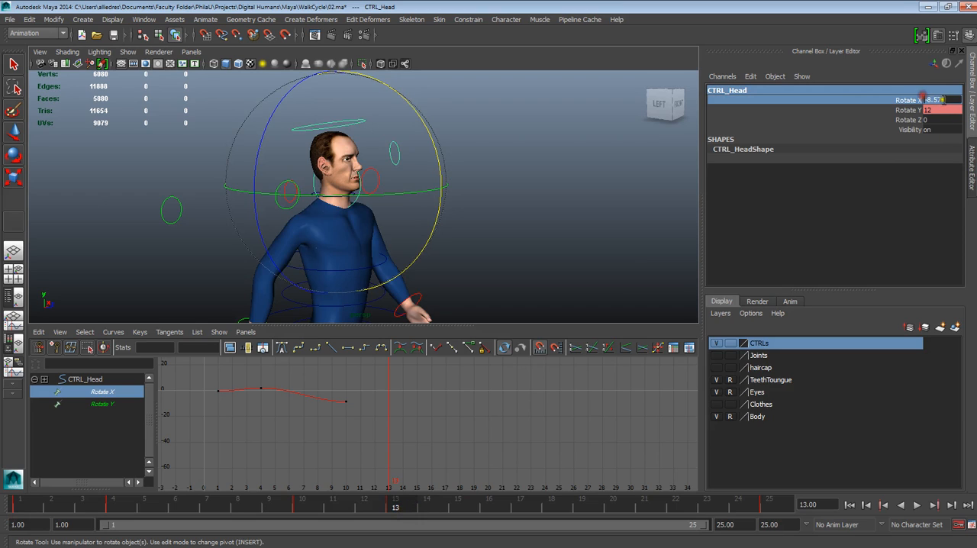
type("-0.5")
key("Return")
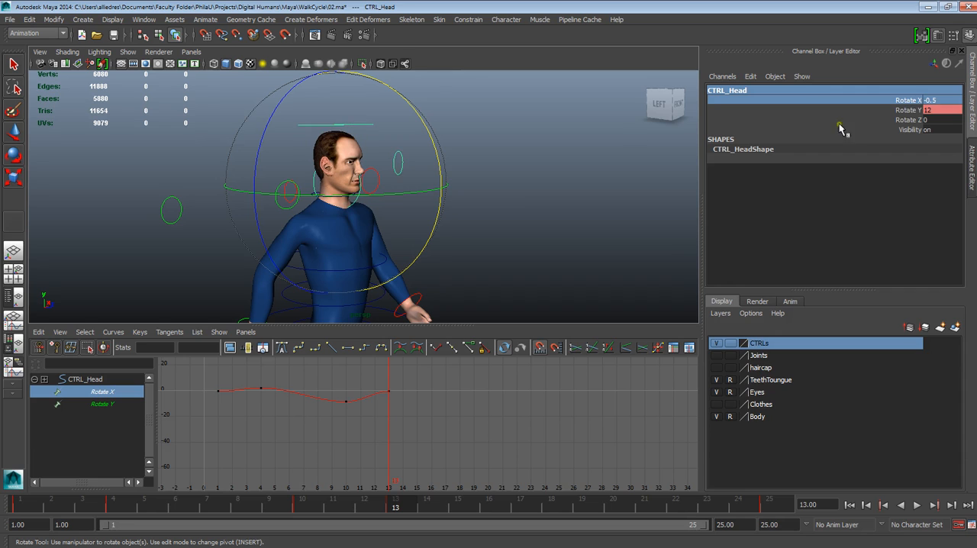
left_click_drag(613, 304, 500, 279, "alt")
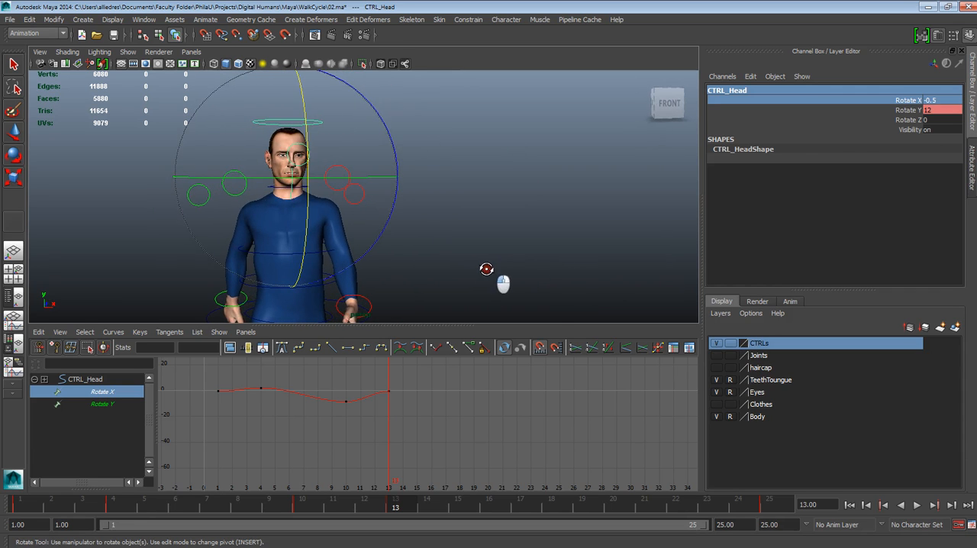
Play back the head nod from the front and inspect the pose at frame 16
left_click(916, 505)
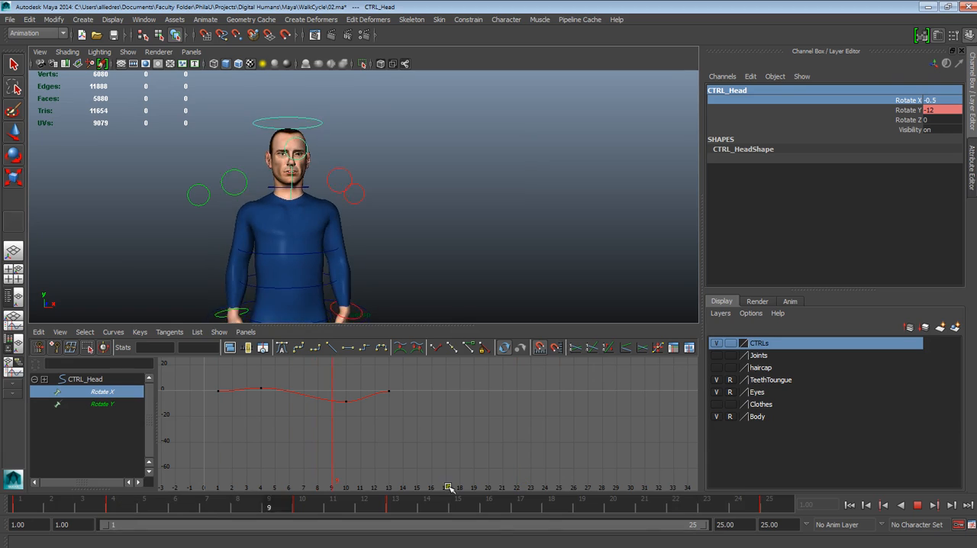
key("Escape")
key("alt+v")
left_click_drag(372, 512, 494, 512)
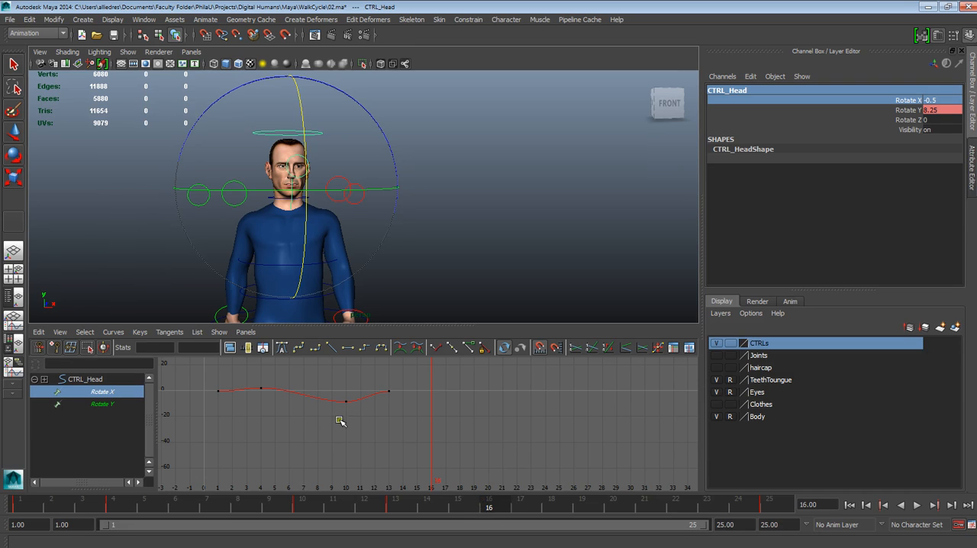
Set the head's Rotate X to 3 at frame 4
left_click(122, 507)
left_click(936, 100)
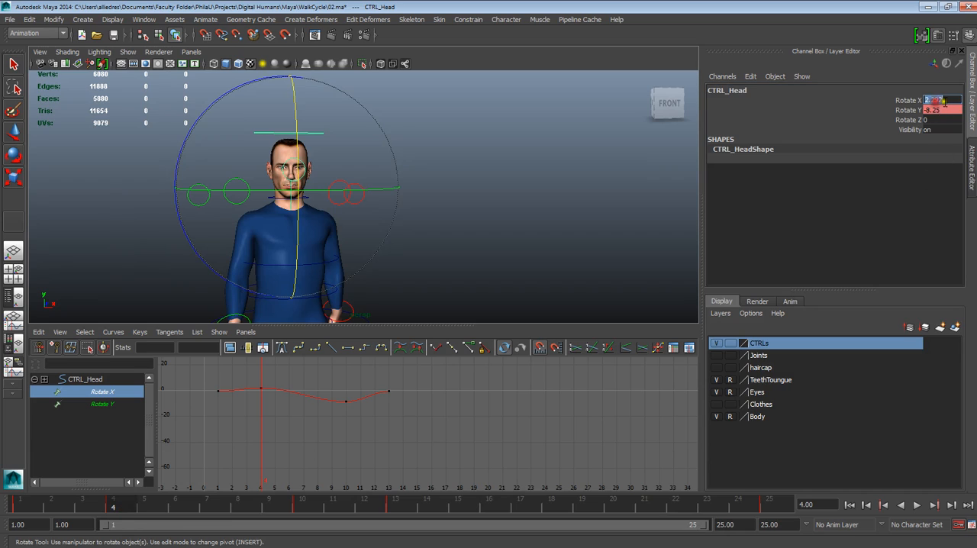
left_click_drag(950, 103, 930, 100)
left_click(899, 100)
type("0")
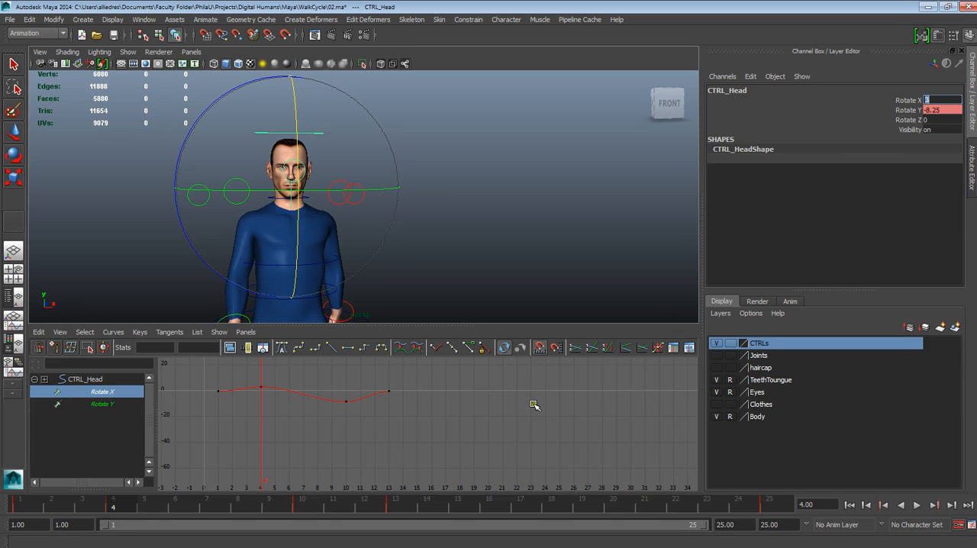
Key the head's Rotate X at 3 on frame 16, matching the frame 4 pose
left_click(488, 503)
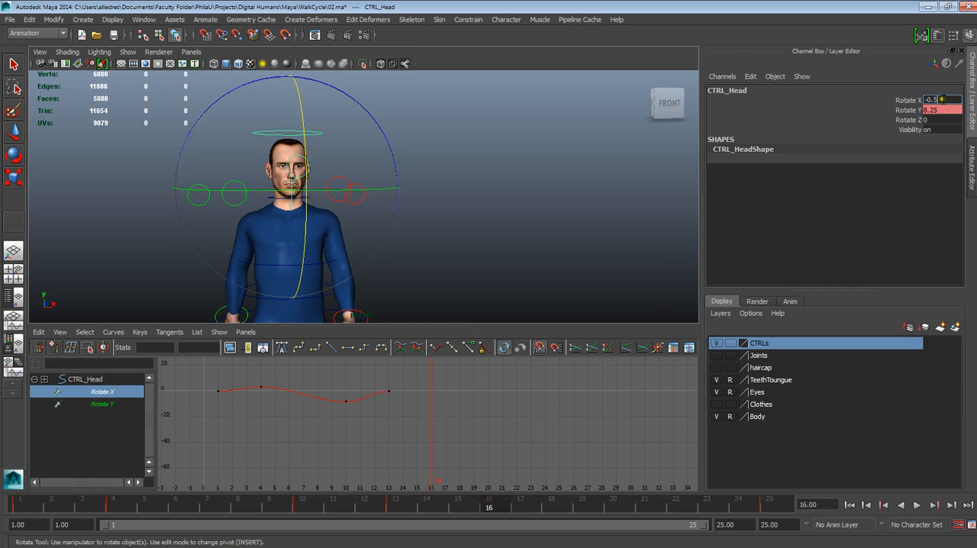
type("0")
key("Return")
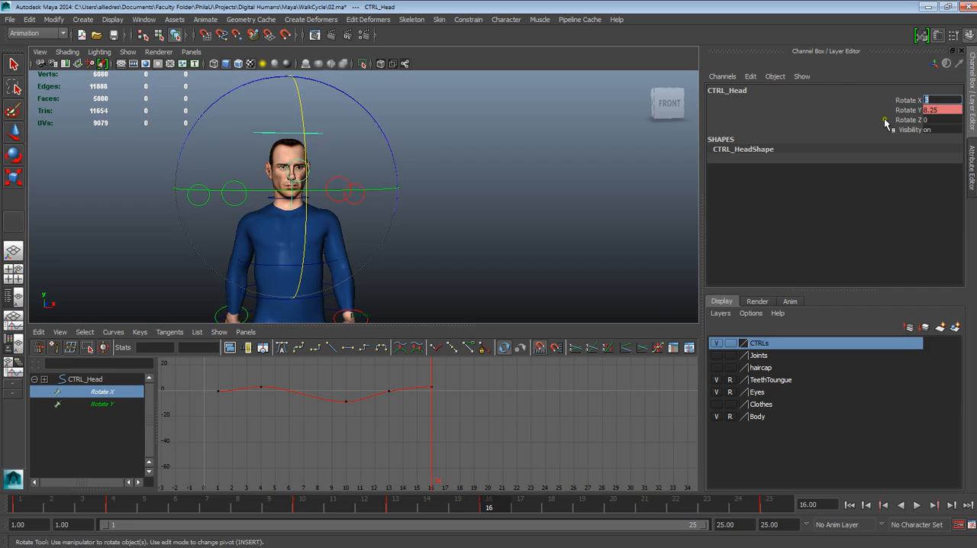
key("alt+v")
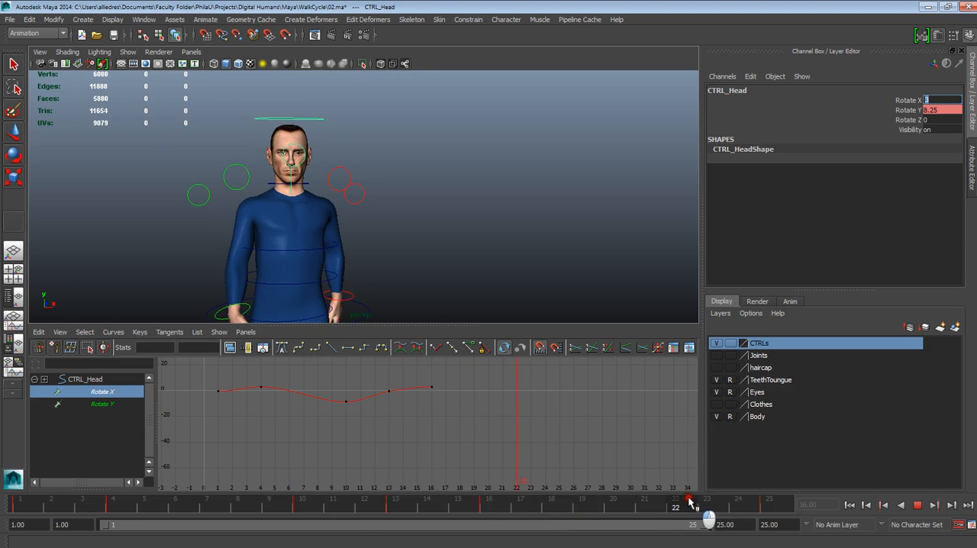
Set the head's Rotate X to -9 at frame 10 and key the same value at frame 22
left_click(309, 510)
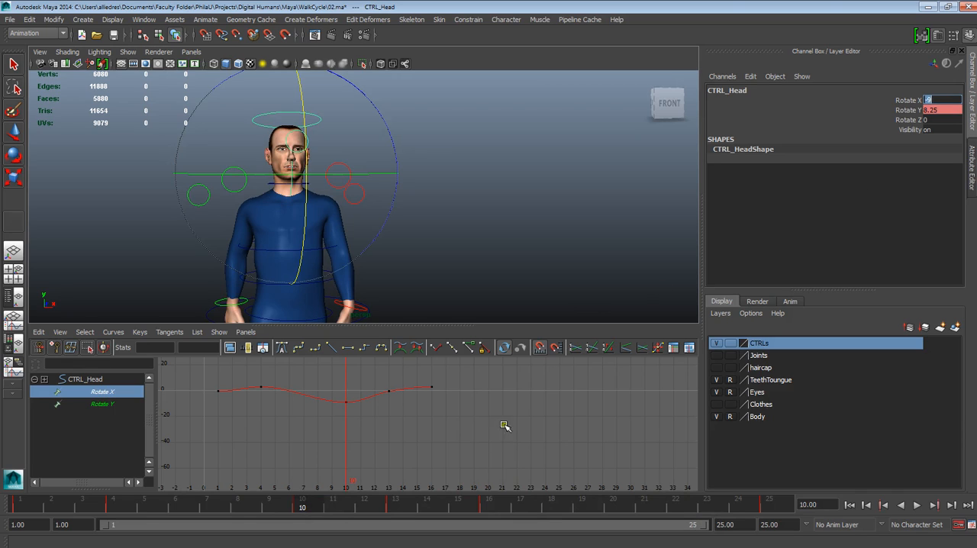
left_click_drag(327, 510, 676, 507)
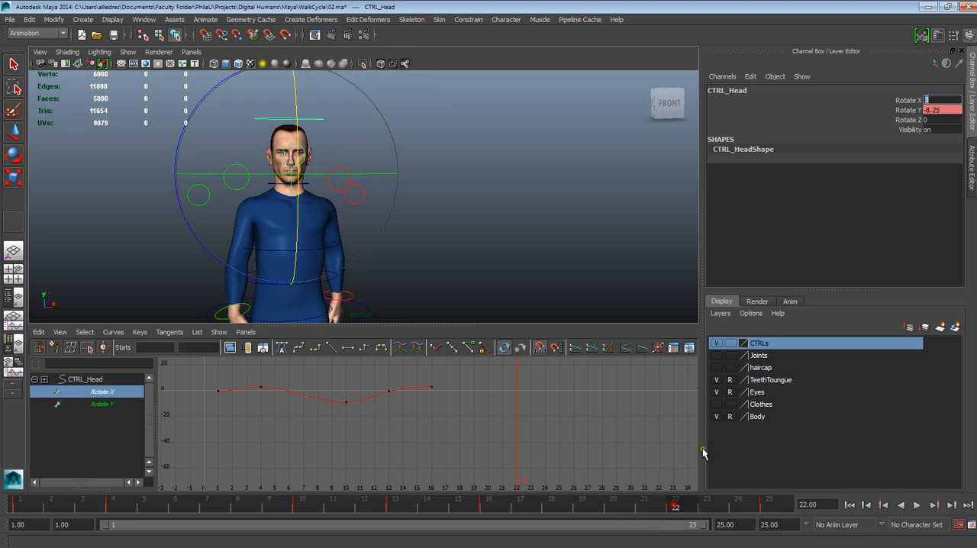
left_click(944, 111)
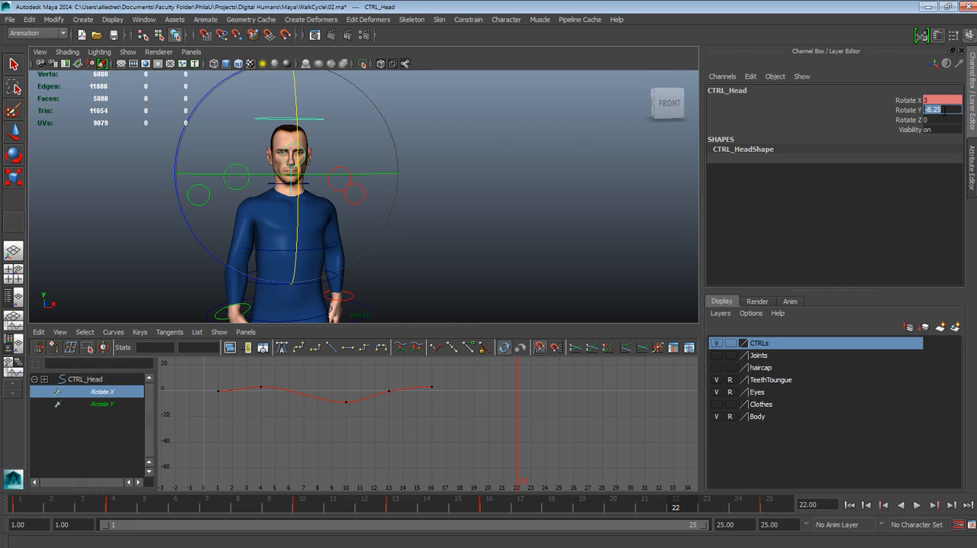
left_click_drag(677, 509, 303, 512)
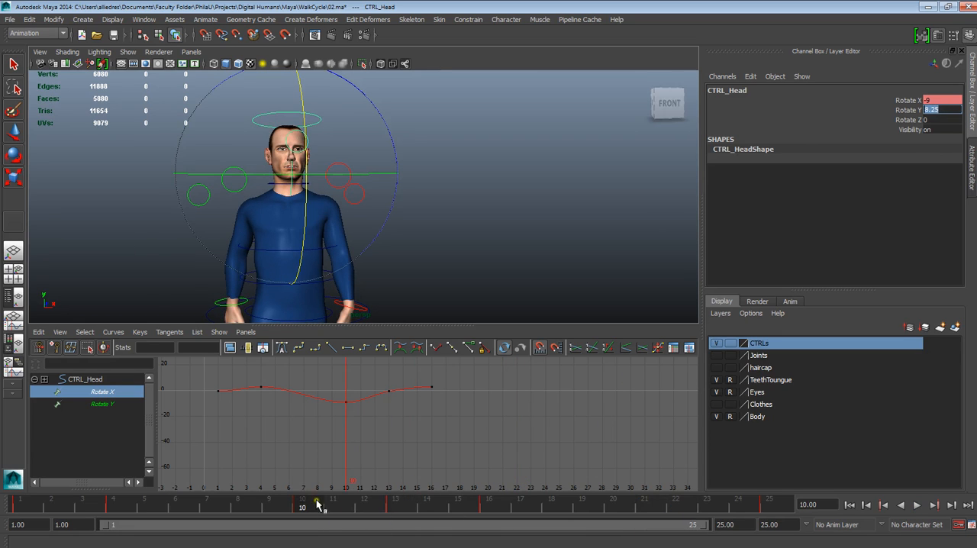
left_click(952, 100)
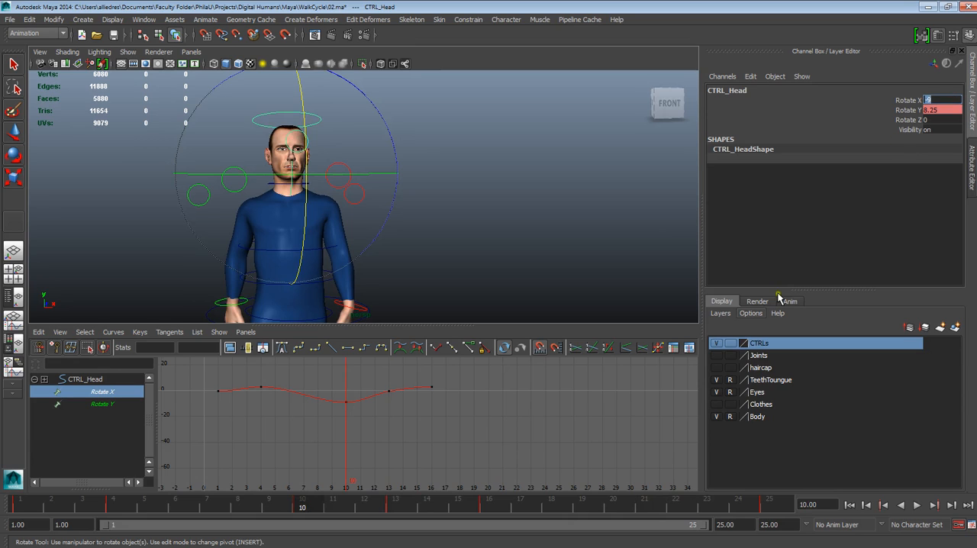
left_click(676, 504)
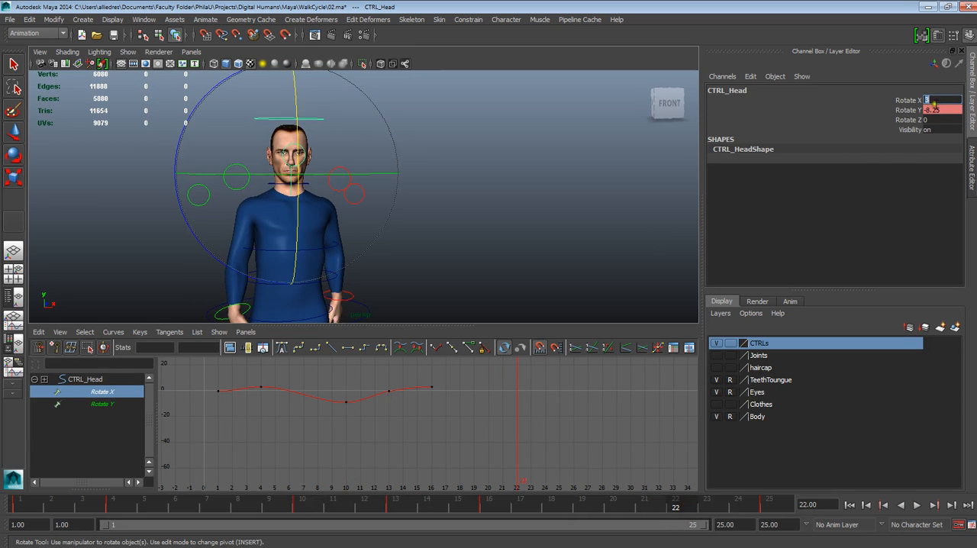
type("-9")
key("Return")
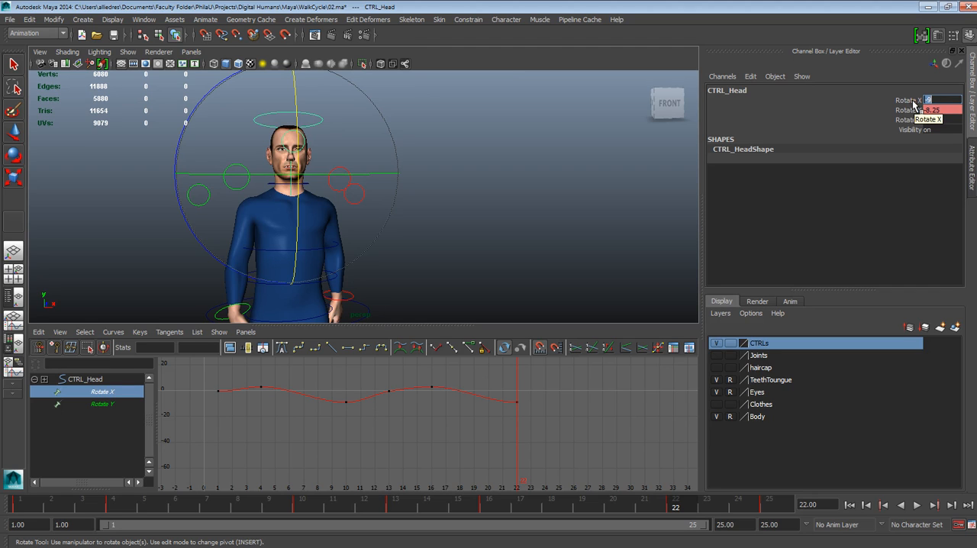
Play back the walk cycle and examine the head nod up close from the front
left_click(917, 505)
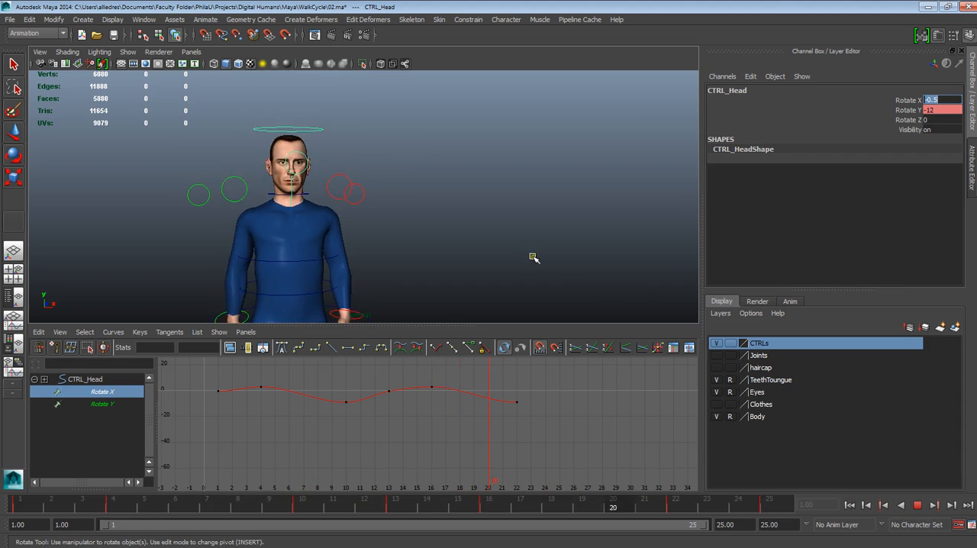
left_click_drag(543, 240, 425, 216, "alt")
middle_click_drag(426, 216, 496, 211, "alt")
right_click_drag(495, 211, 502, 290, "alt")
middle_click_drag(441, 181, 409, 210, "alt")
right_click_drag(412, 229, 436, 299, "alt")
left_click_drag(416, 275, 456, 266, "alt")
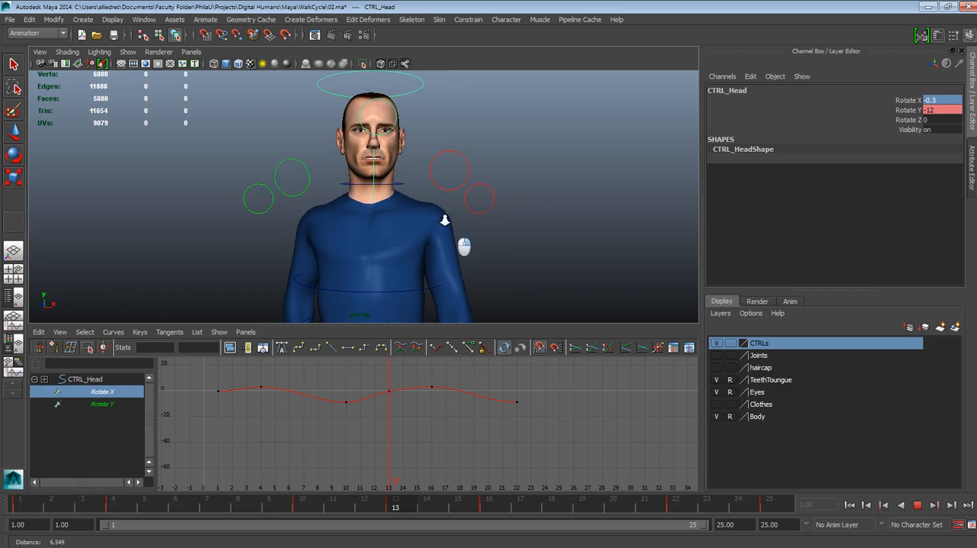
right_click_drag(445, 279, 489, 260, "alt")
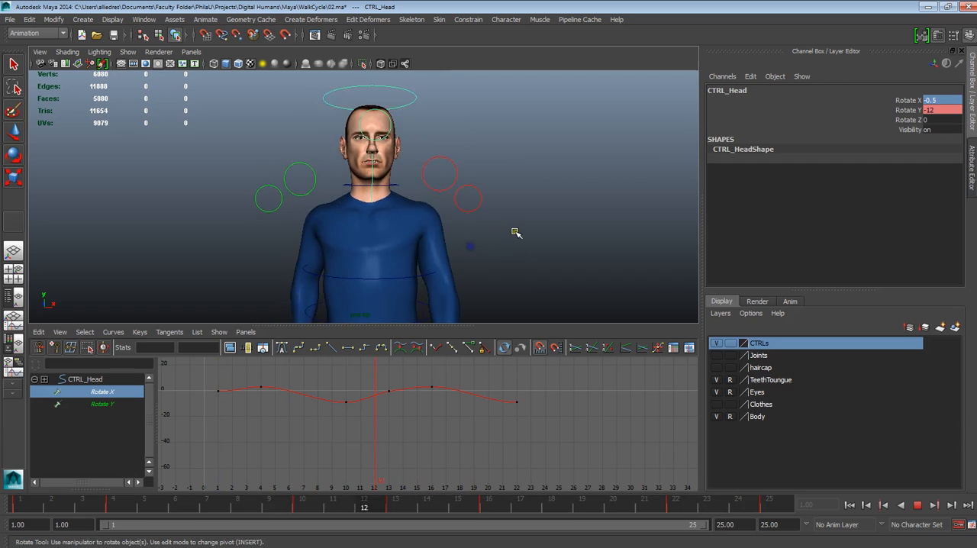
left_click(917, 507)
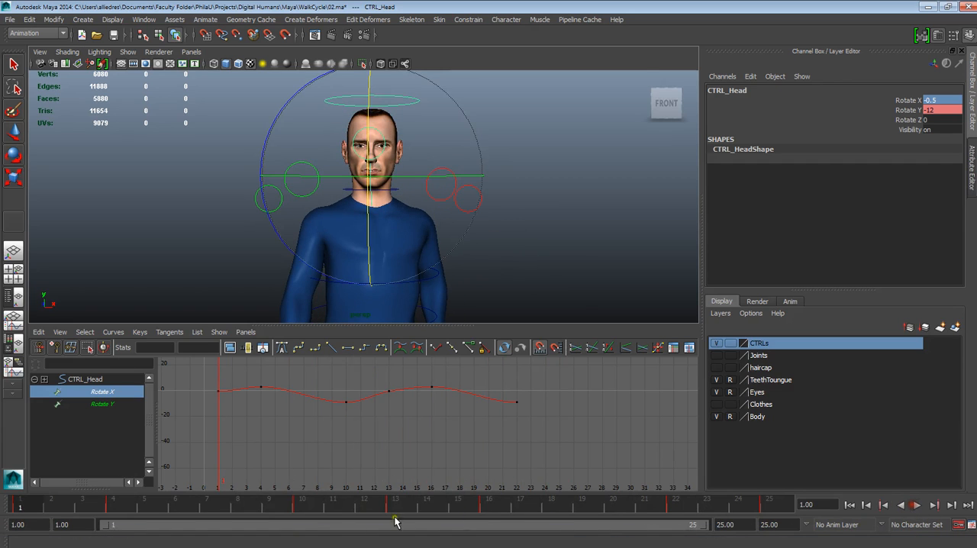
Lower the head's Rotate Y key at frame 13 to about 4.9 on its curve
left_click_drag(147, 506, 227, 497)
left_click(491, 93)
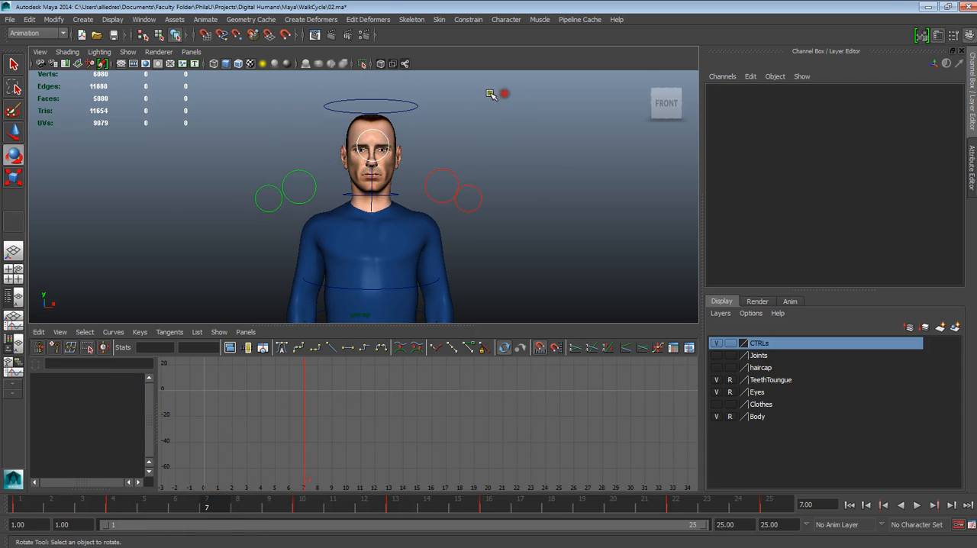
left_click(410, 101)
left_click_drag(220, 504, 403, 488)
left_click_drag(381, 370, 398, 386)
middle_click_drag(389, 373, 389, 386)
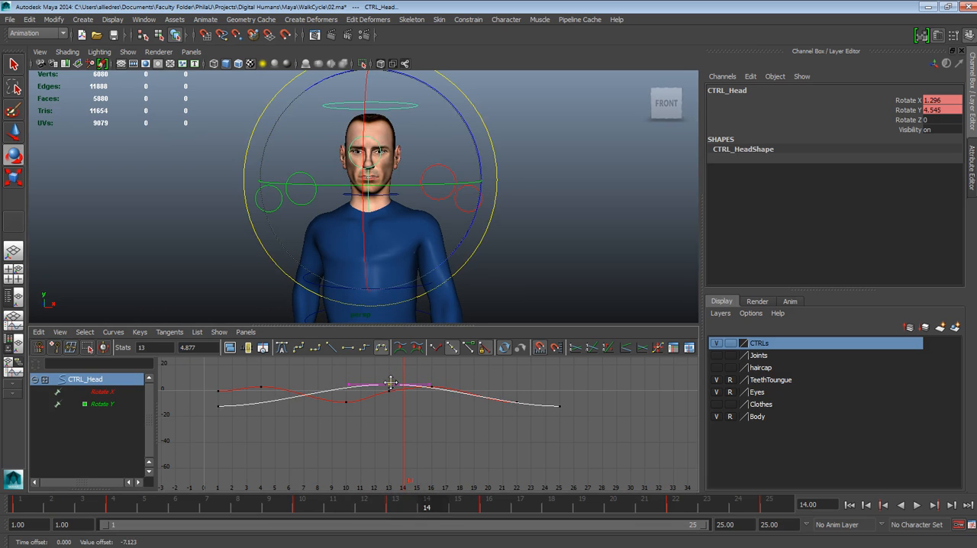
Play back the cycle to check the reduced head turn, keeping the head control selected
left_click(850, 505)
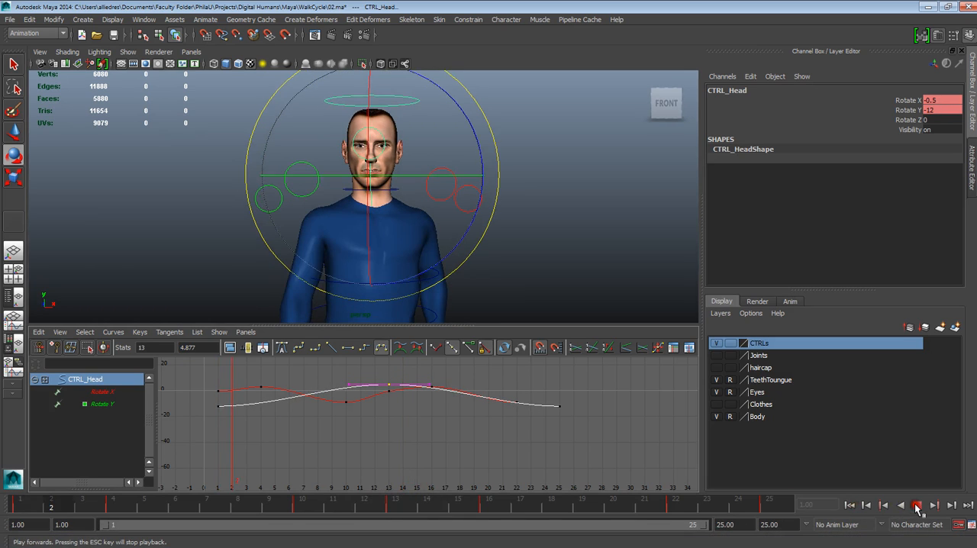
left_click(917, 505)
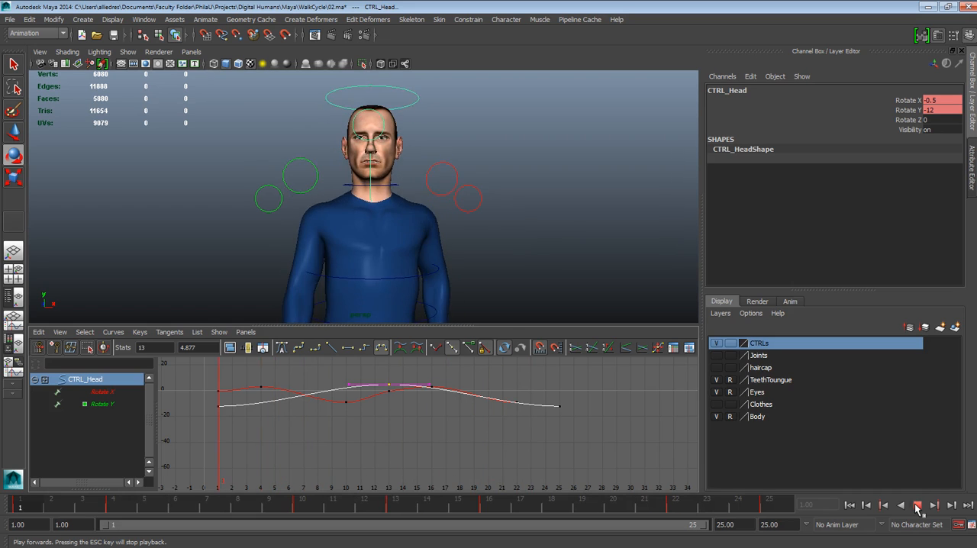
left_click(918, 505)
left_click(563, 191)
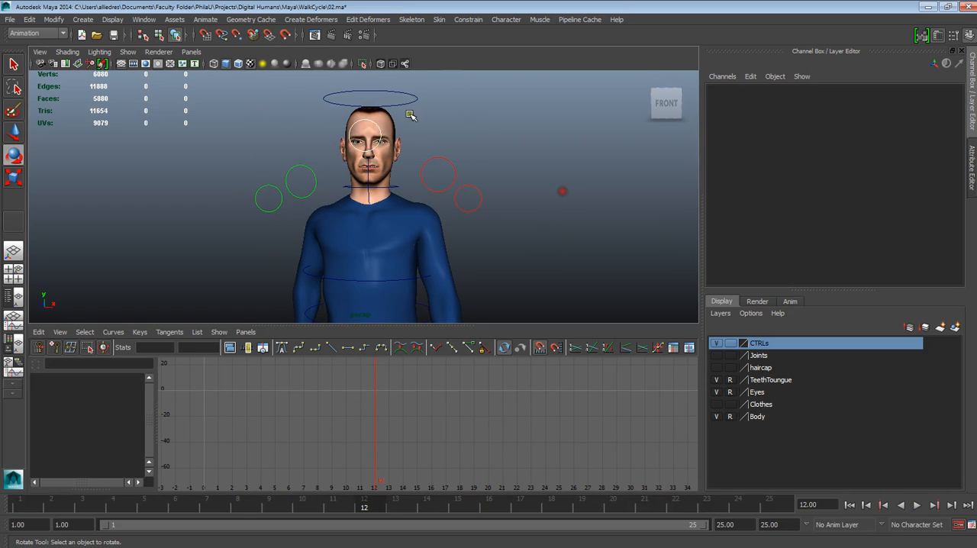
left_click(412, 101)
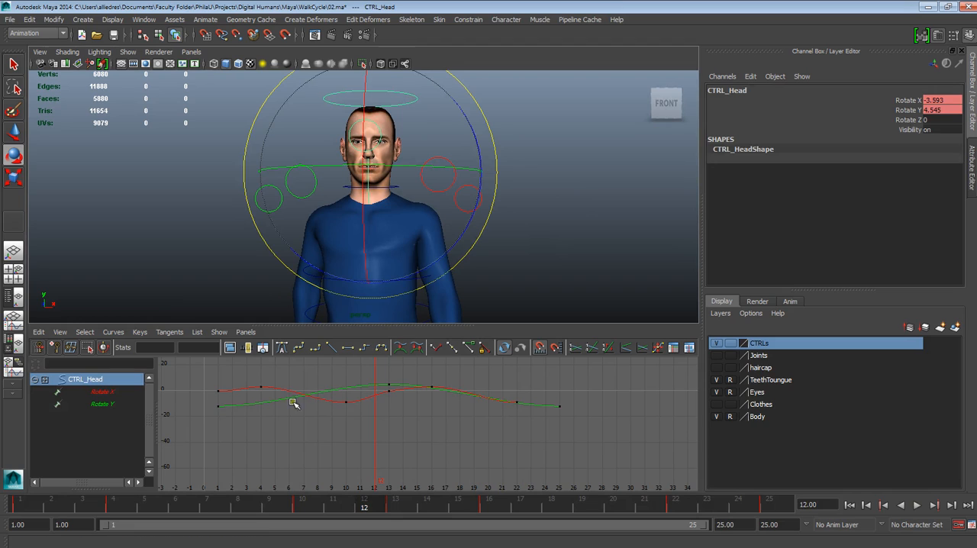
Raise the head's Rotate X key at frame 10 to about -4.7 on its curve
key("alt+v")
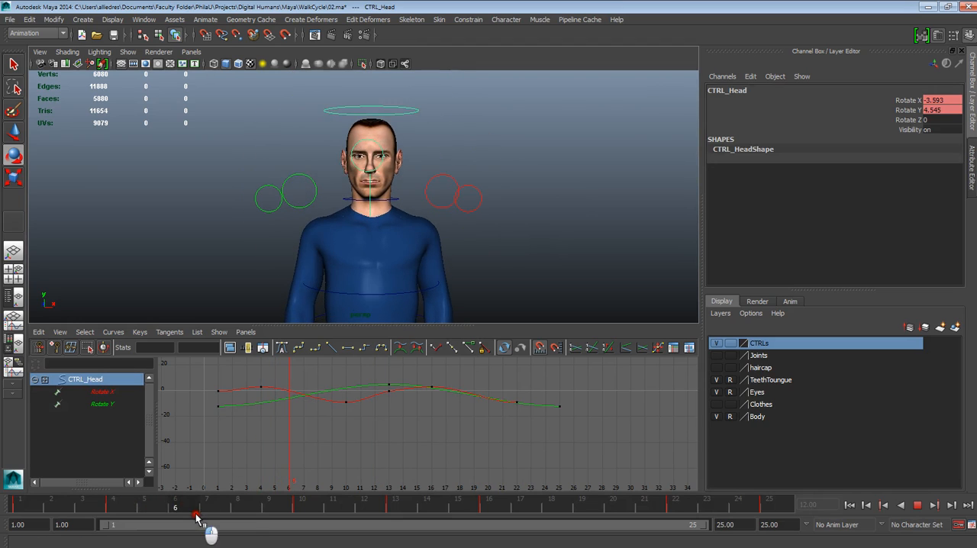
key("alt+v")
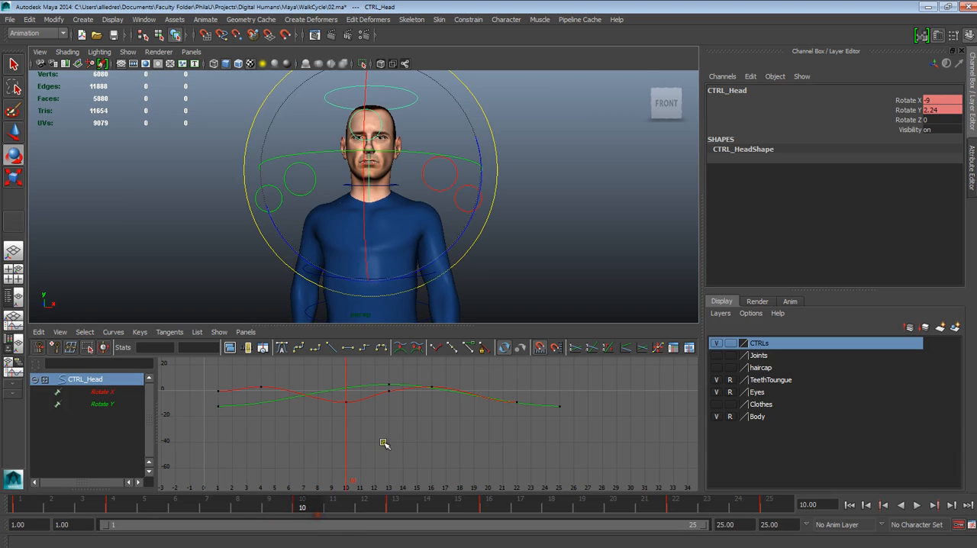
left_click(346, 402)
middle_click_drag(347, 402, 347, 397, "shift")
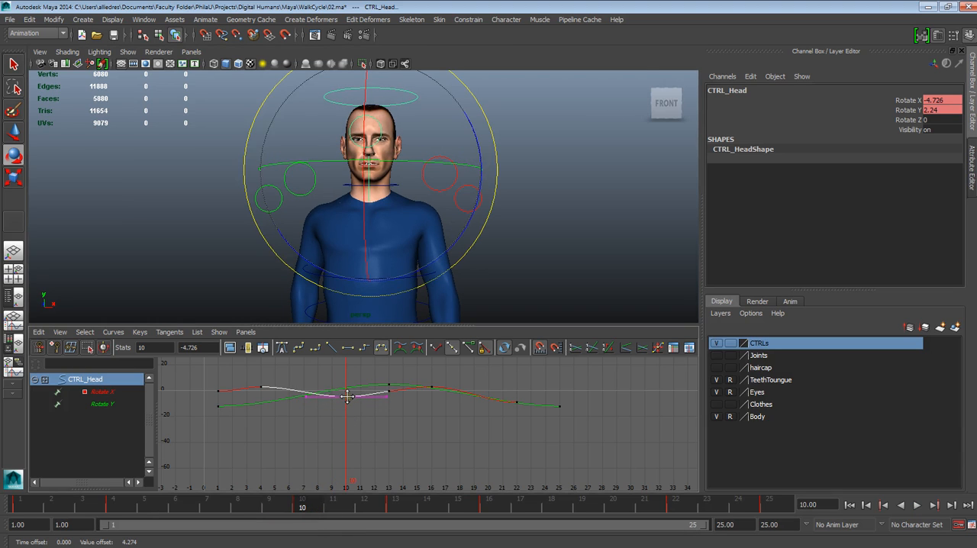
Lower the head's Rotate X keys at frames 4 and 16 together to about 0.6
left_click(264, 389)
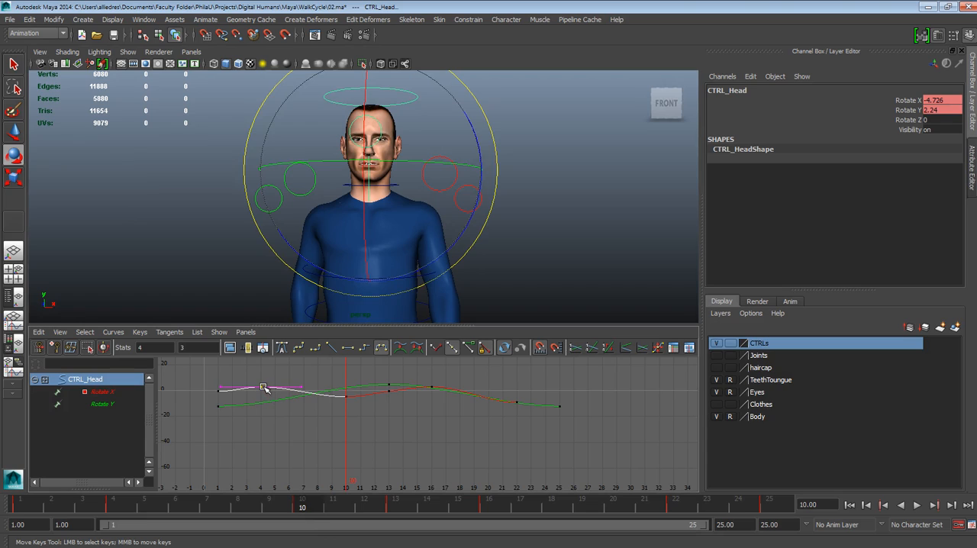
left_click(431, 390)
middle_click(433, 389)
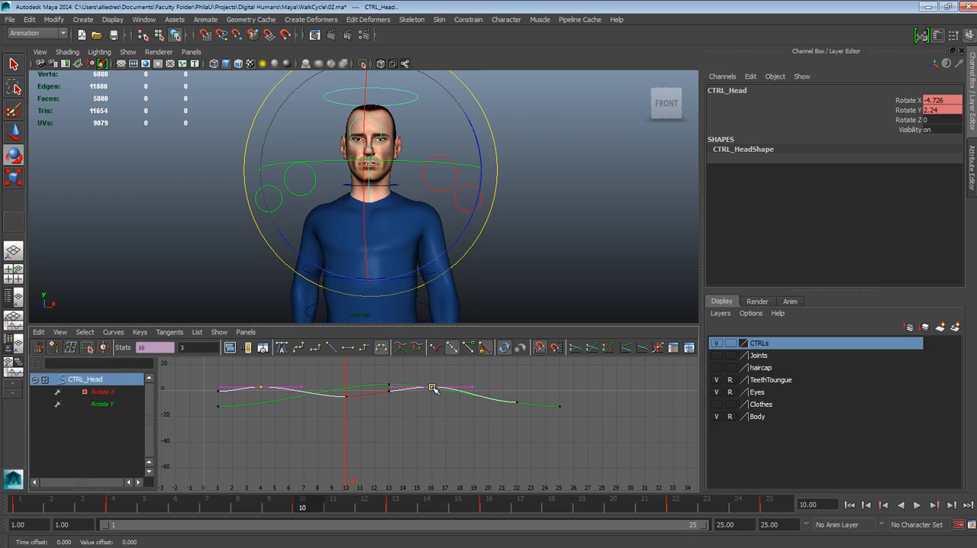
middle_click_drag(432, 389, 434, 391)
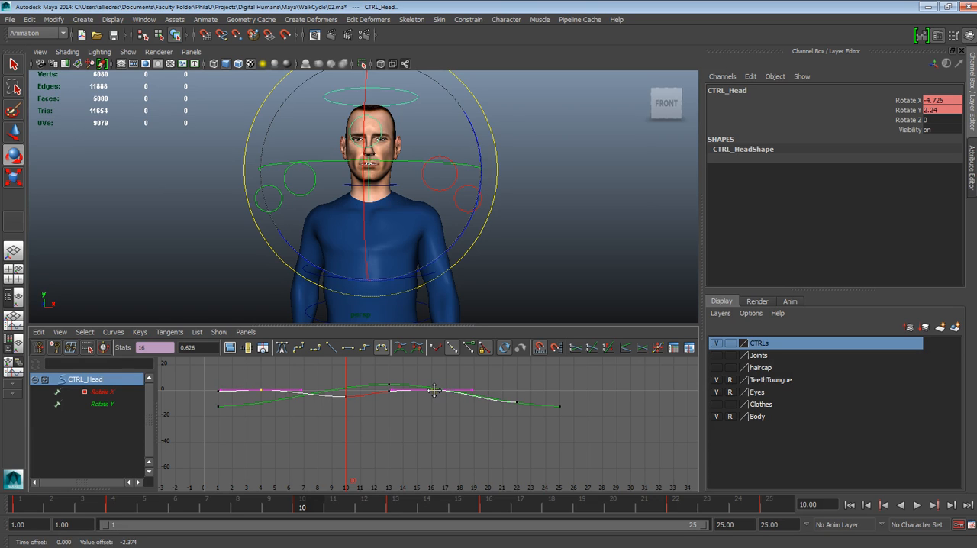
Play the cycle from frame 1 and scrub through it to check the softened head nod against both rotation curves
left_click_drag(305, 506, 20, 508)
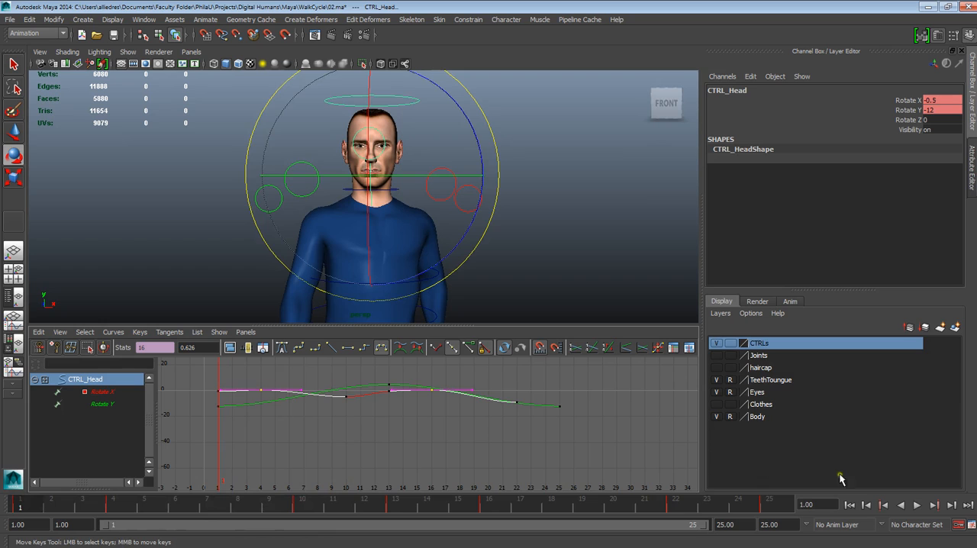
left_click(917, 506)
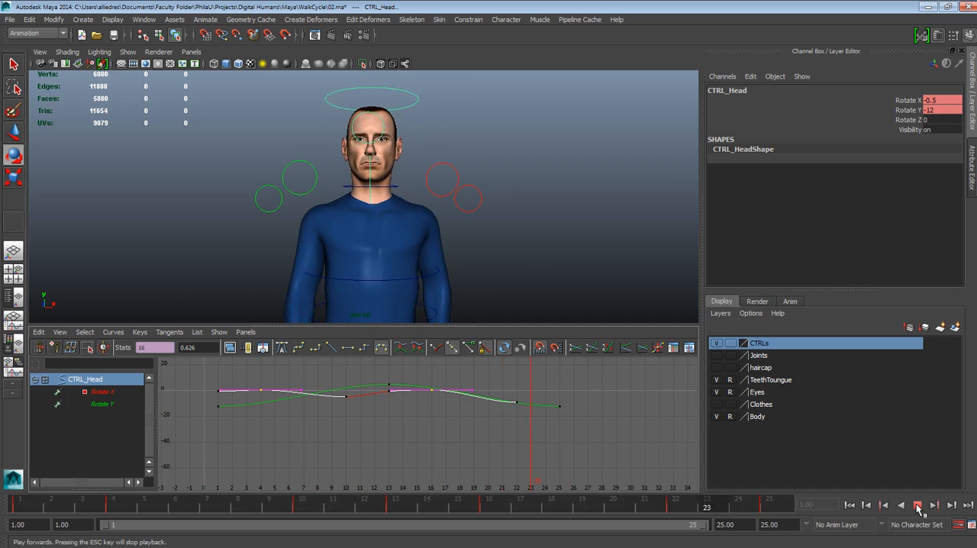
left_click(918, 505)
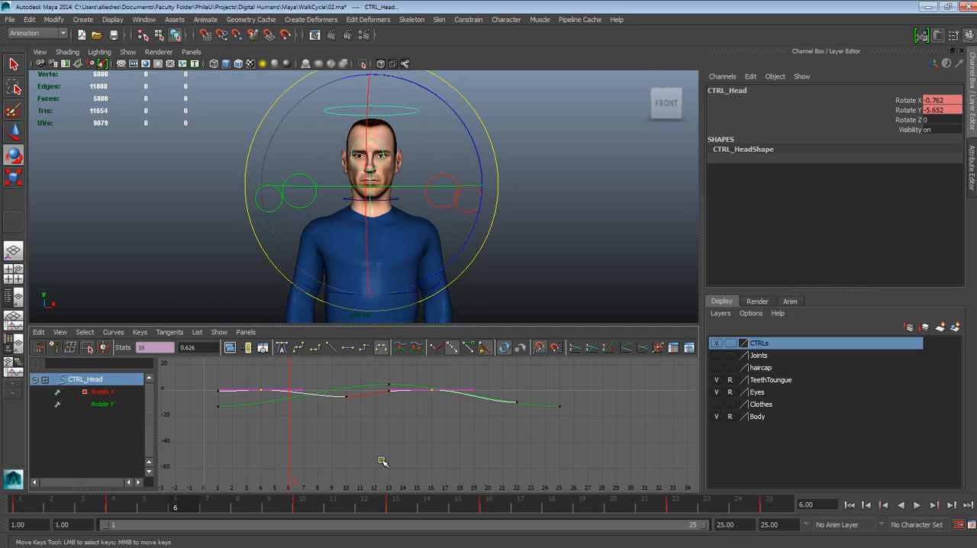
left_click(548, 267)
left_click(394, 112)
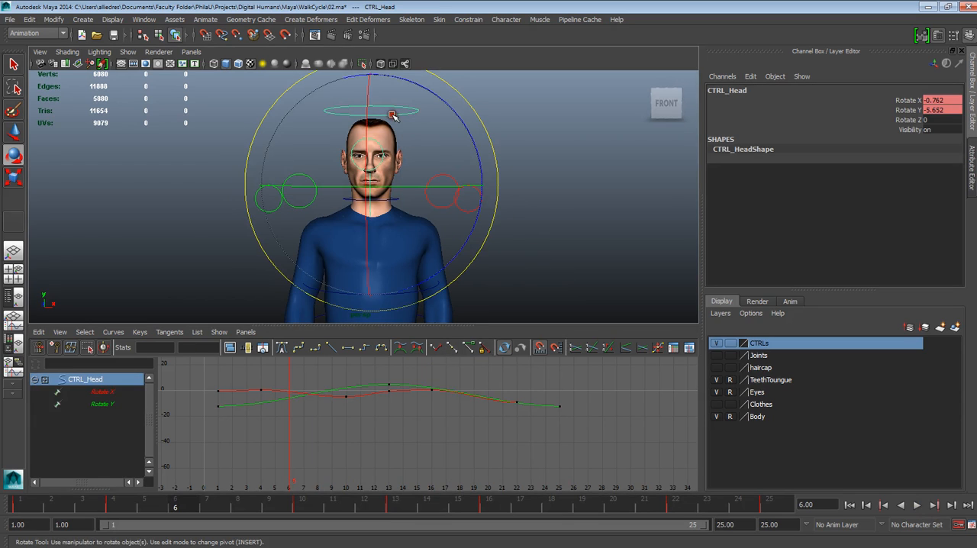
key("alt+v")
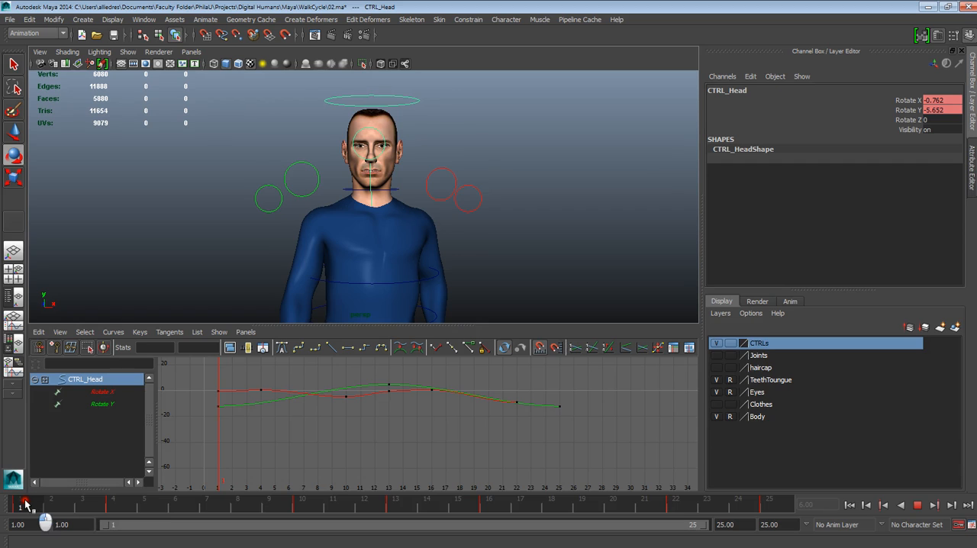
At frame 4, set the head control's Rotate X to 0.6 and Rotate Y to -9
left_click(128, 510)
double_click(937, 101)
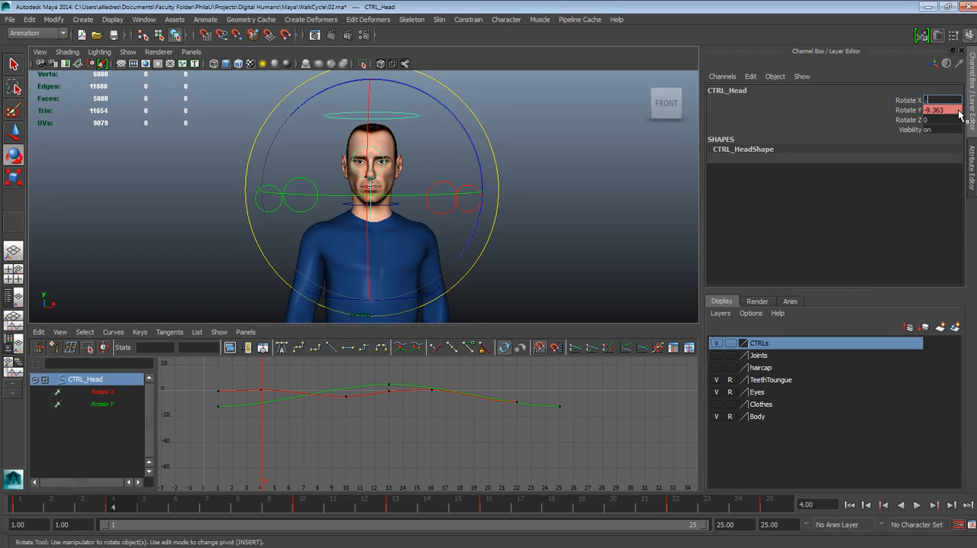
key("Return")
double_click(944, 110)
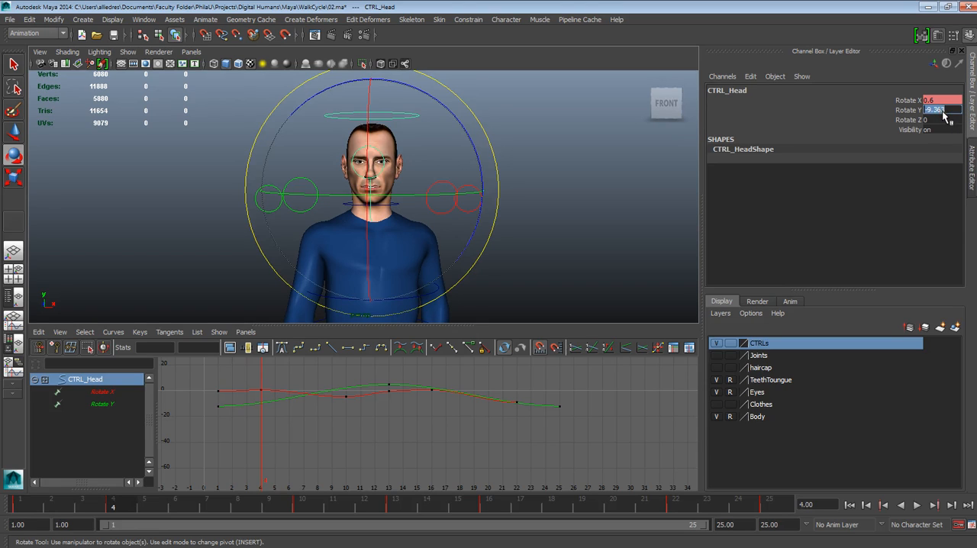
type("-9")
key("Return")
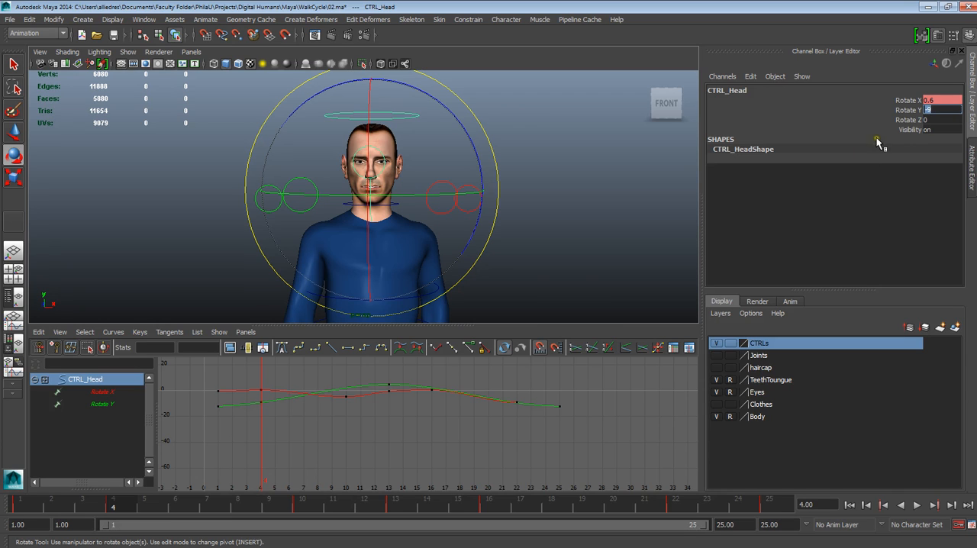
At frame 10, set the head control's Rotate X to -4 and Rotate Y to 2.3
left_click(303, 504)
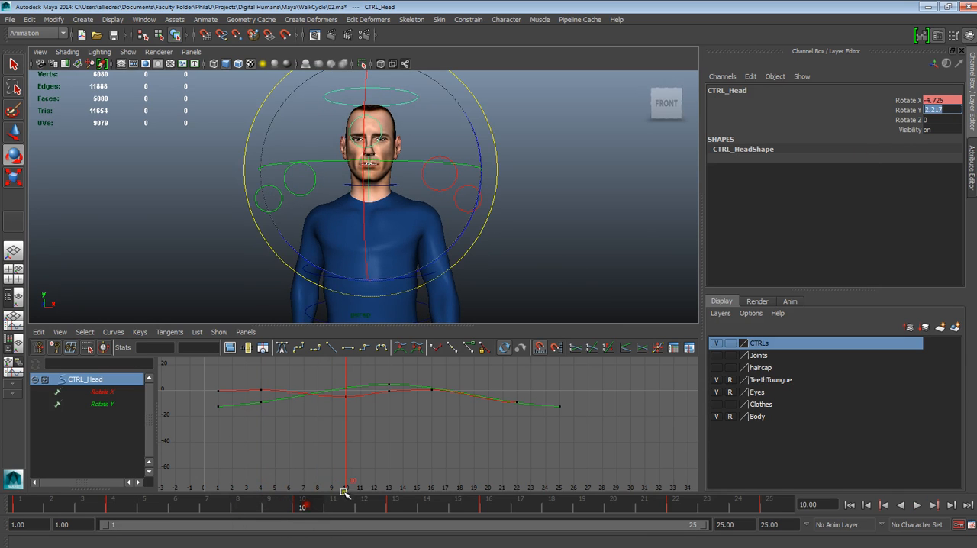
left_click(944, 100)
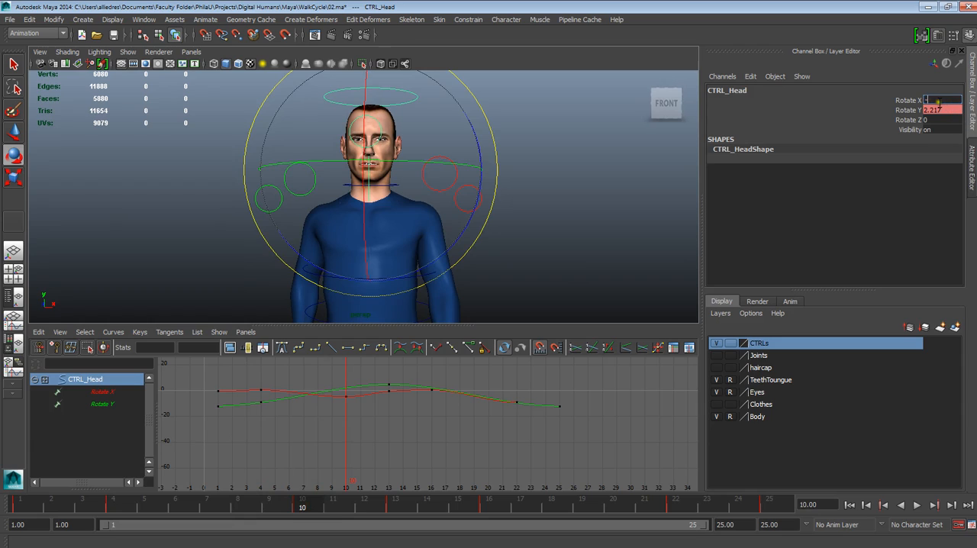
type("-4")
left_click(938, 110)
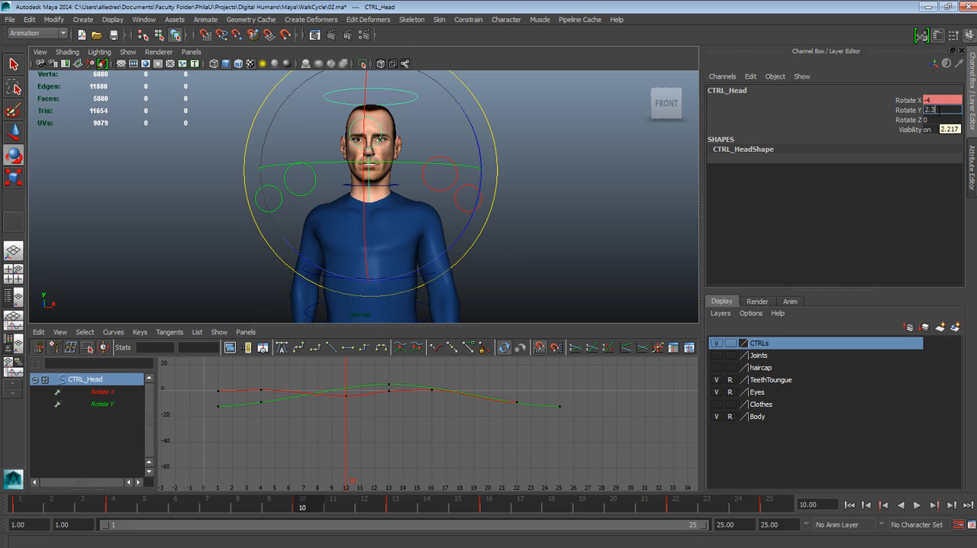
Try a head Rotate Y of -12 at frame 13 to match frame 1, and undo it
mouse_move(356, 505)
left_mouse_down()
mouse_move(421, 505)
mouse_move(32, 507)
left_mouse_up()
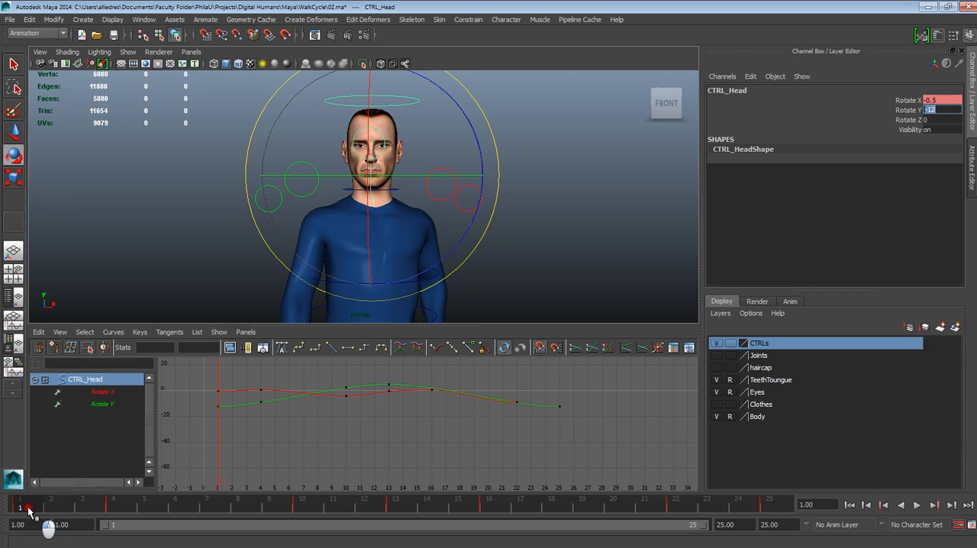
mouse_move(28, 510)
left_mouse_down()
mouse_move(432, 512)
mouse_move(107, 517)
mouse_move(31, 500)
mouse_move(413, 510)
mouse_move(398, 510)
left_mouse_up()
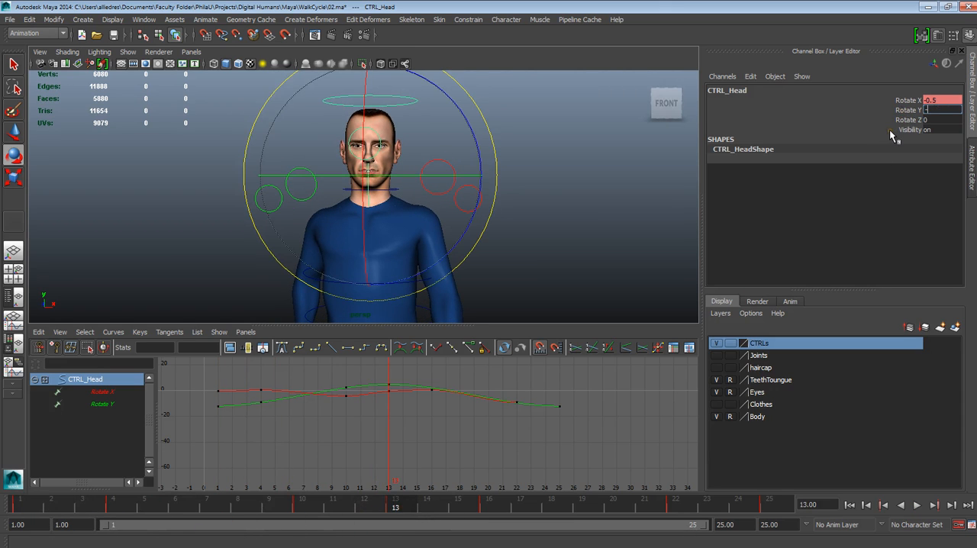
key("Return")
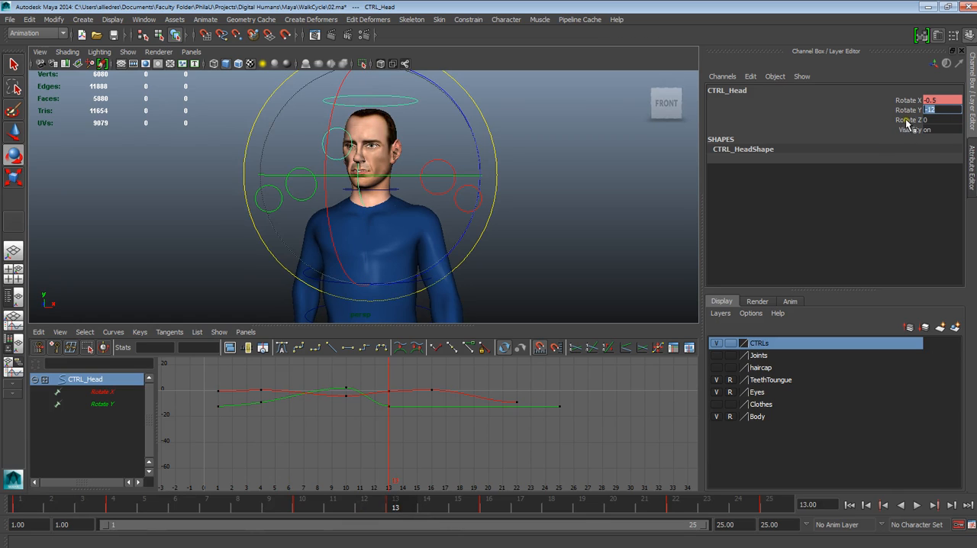
mouse_move(417, 522)
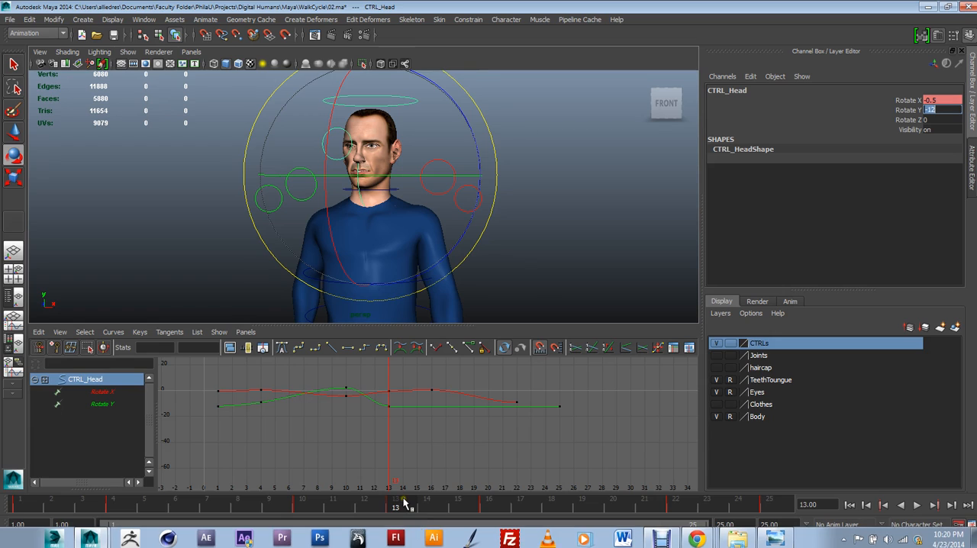
left_click(534, 299)
key("ctrl+z")
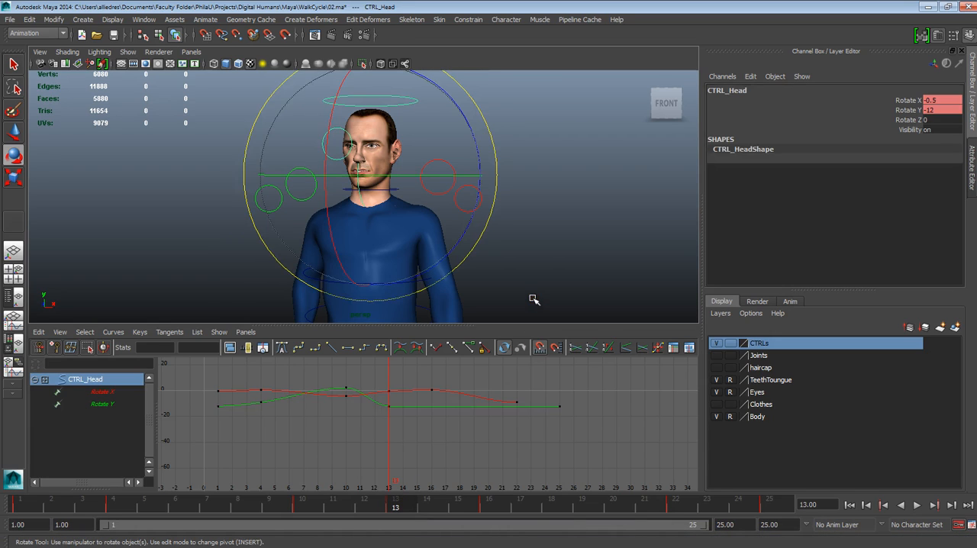
key("ctrl+z")
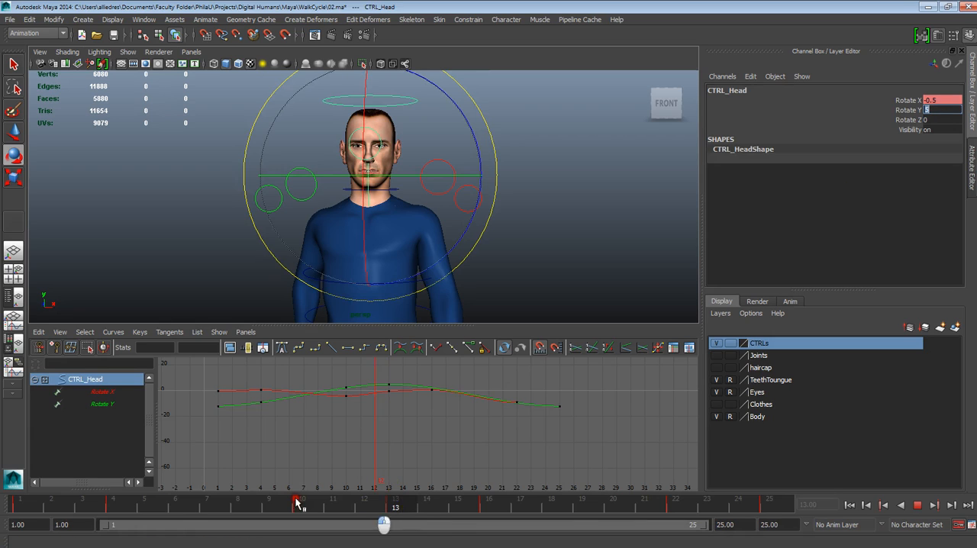
Set the head control's Rotate Y to -5 at both frame 1 and frame 25
left_click_drag(401, 506, 21, 505)
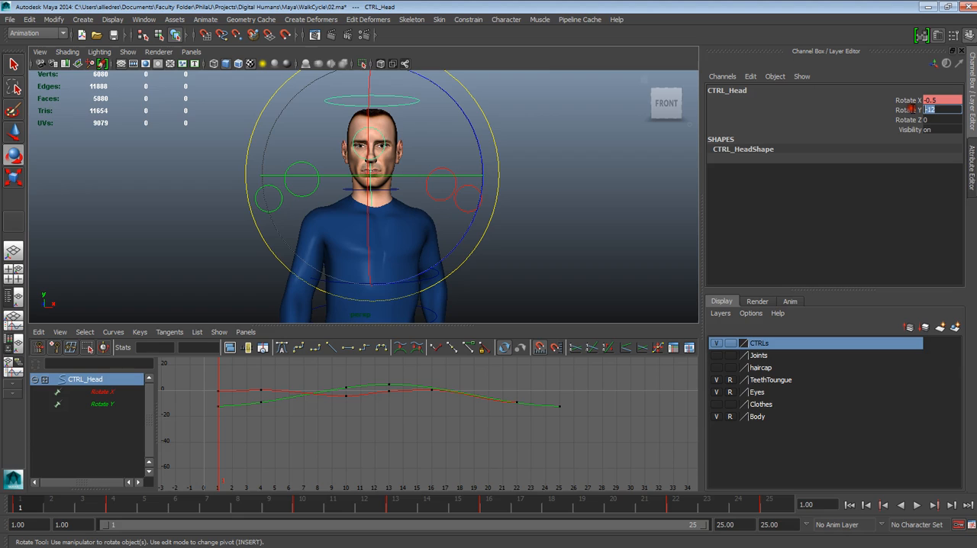
type("5")
key("Return")
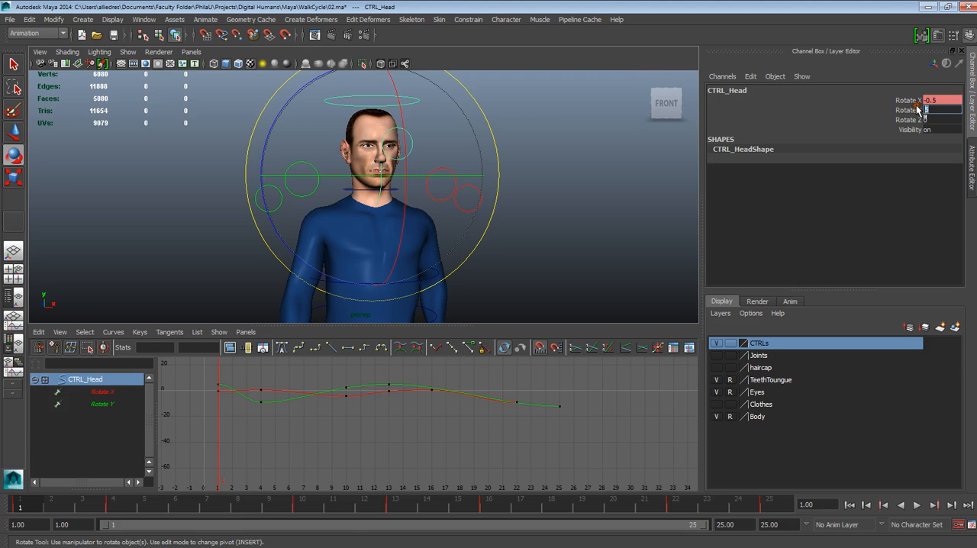
key("Return")
left_click_drag(394, 512, 824, 483)
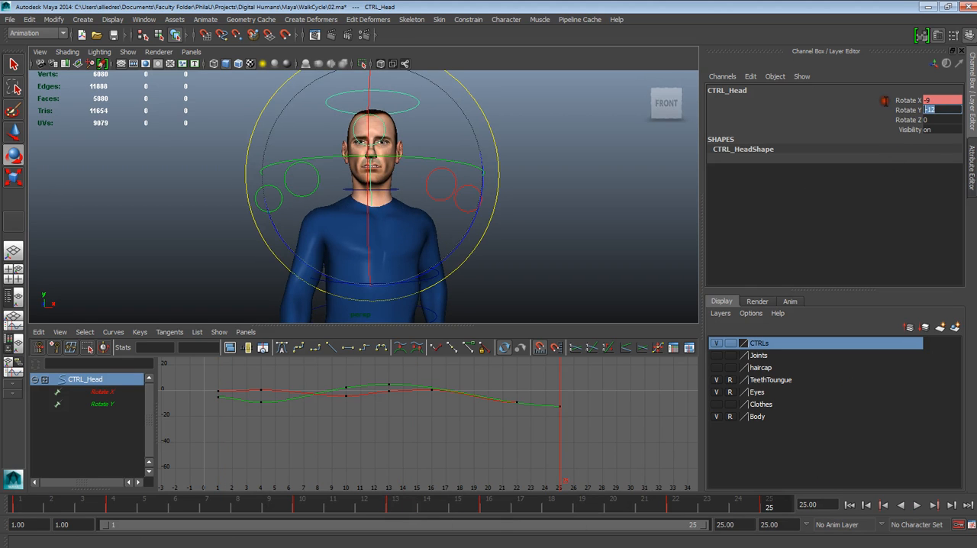
type("5")
key("Return")
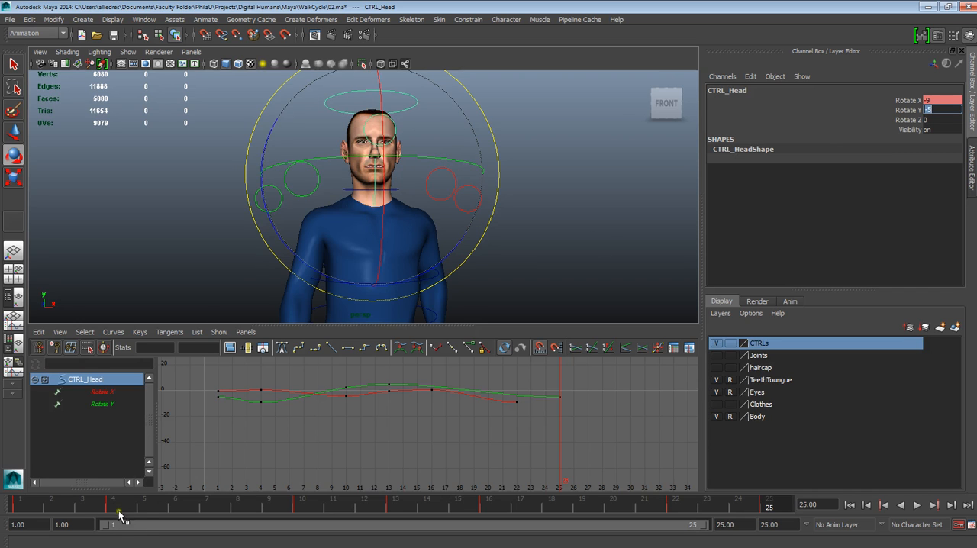
Scrub between frames 4 and 16 to compare the head's turn at the two opposite poses
left_click(119, 504)
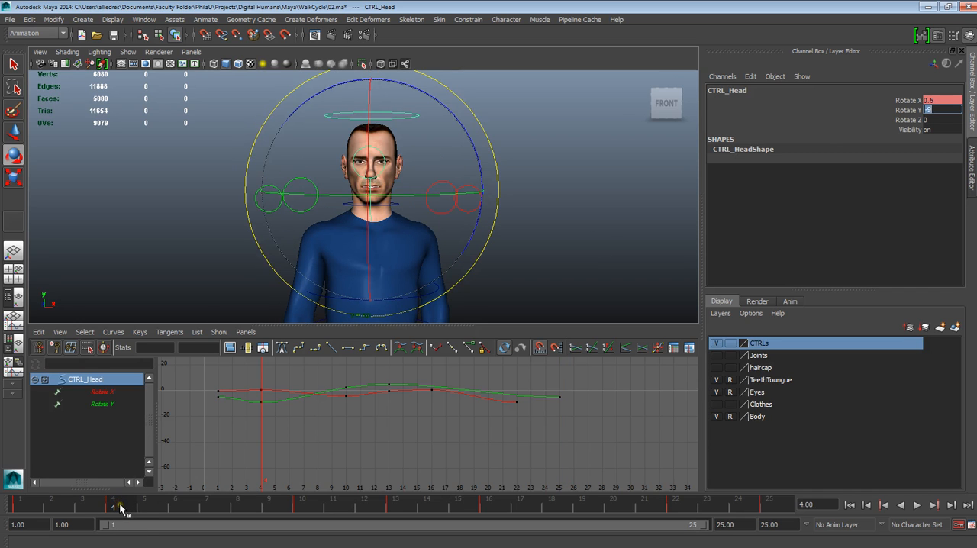
mouse_move(120, 508)
left_mouse_down()
mouse_move(354, 510)
mouse_move(105, 510)
mouse_move(118, 508)
left_mouse_up()
key("alt+v")
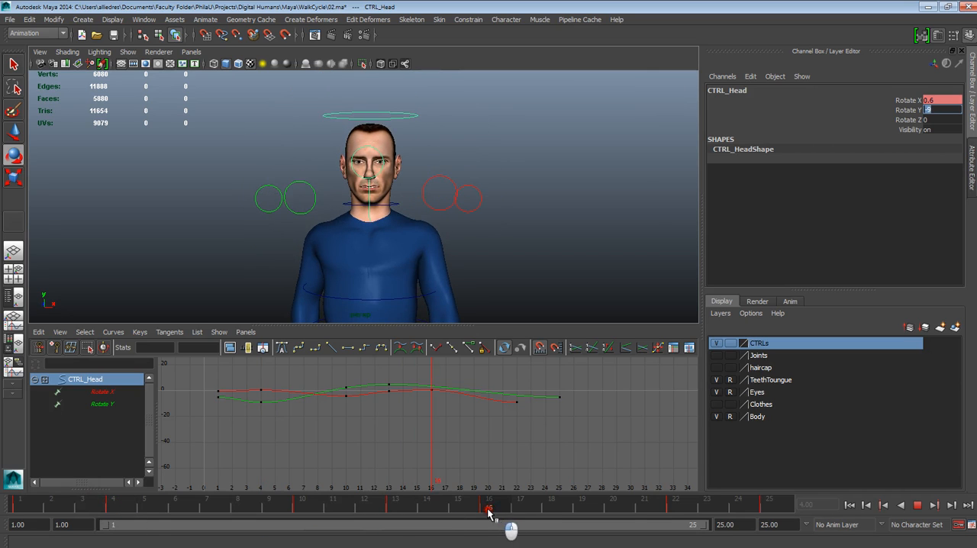
key("alt+v")
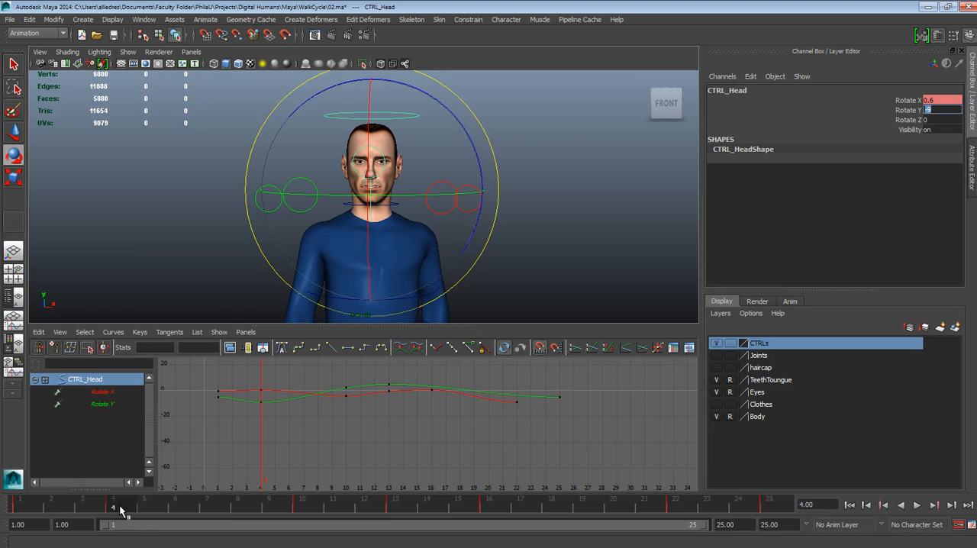
left_click_drag(120, 510, 489, 513)
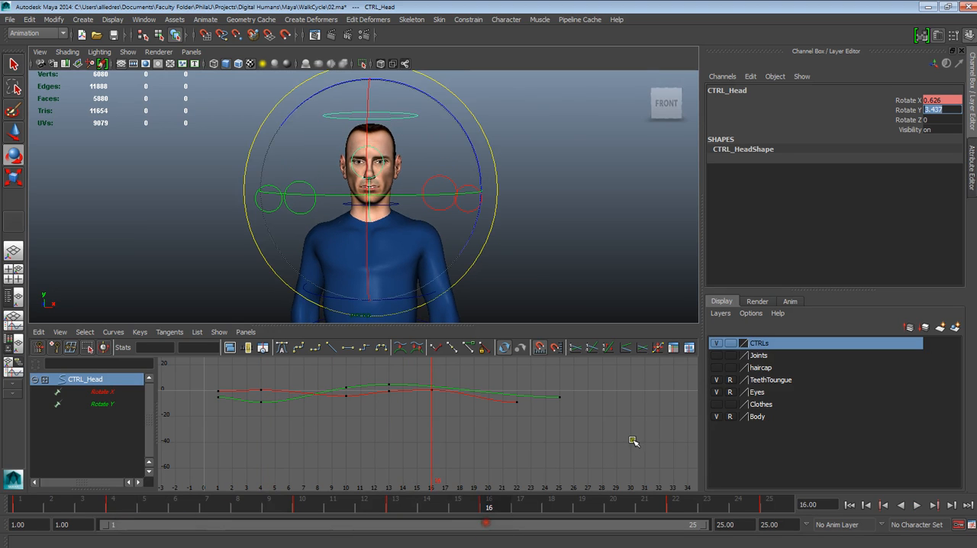
mouse_move(489, 505)
left_mouse_down()
mouse_move(128, 510)
mouse_move(498, 514)
mouse_move(490, 511)
left_mouse_up()
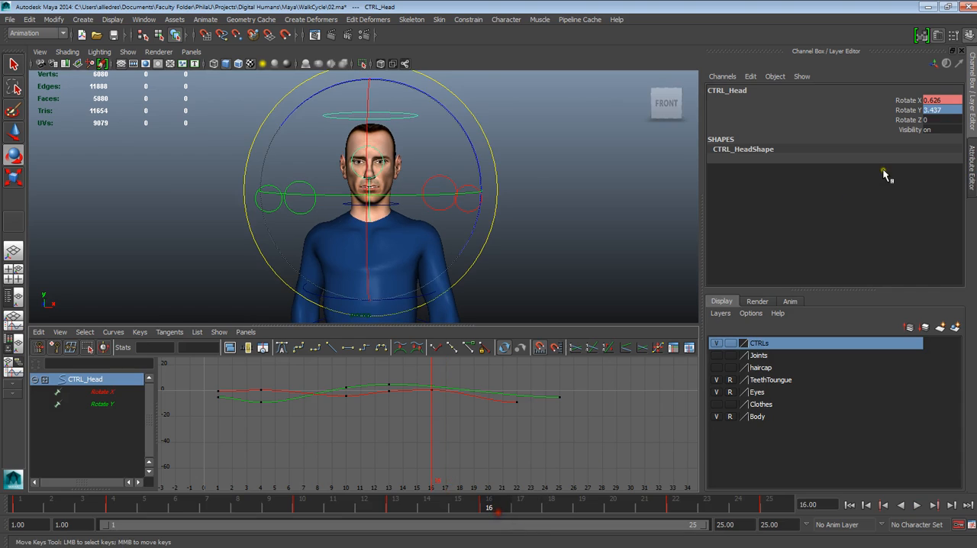
At frame 16, set the head control's Rotate X to 0.6 and Rotate Y to 9
left_click(935, 102)
type("0.6")
key("Tab")
key("Return")
left_click_drag(500, 501, 488, 526)
left_click_drag(942, 112, 904, 109)
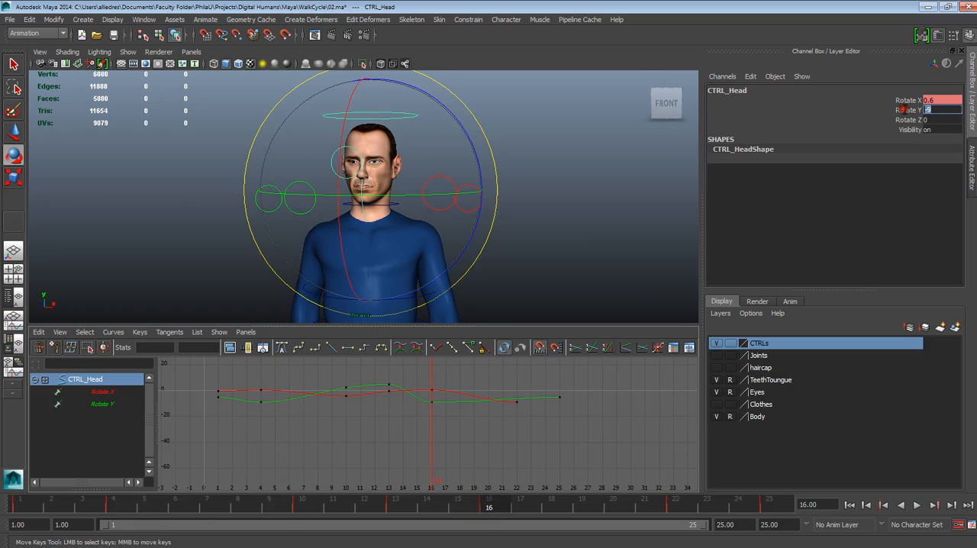
type("9")
key("Return")
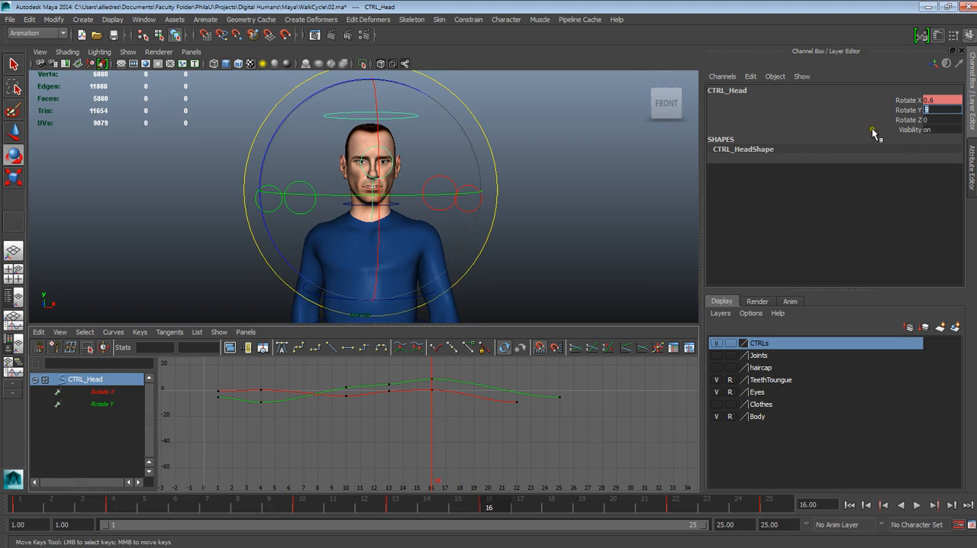
Play and scrub through the walk cycle to check how the head turns from side to side
key("alt+v")
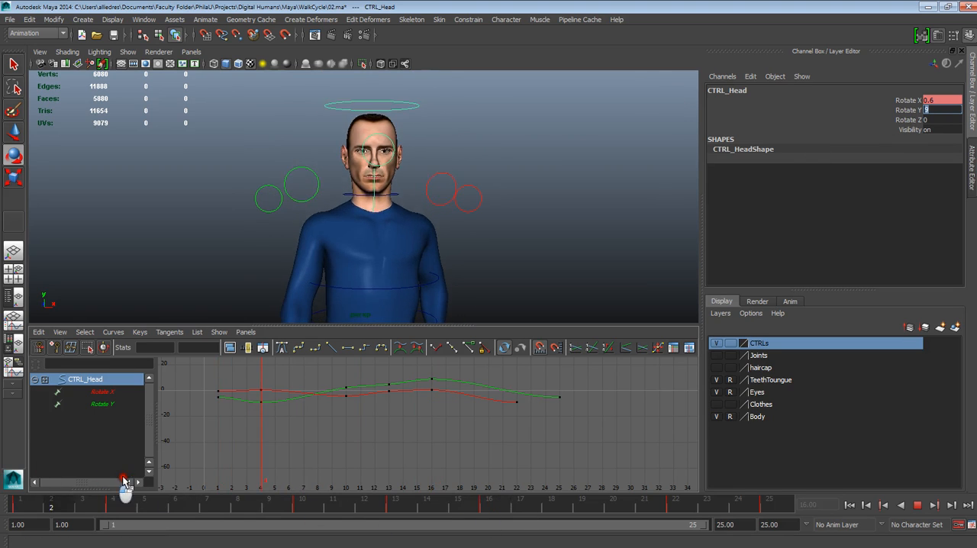
left_click_drag(366, 518, 493, 525)
left_click_drag(549, 520, 24, 421)
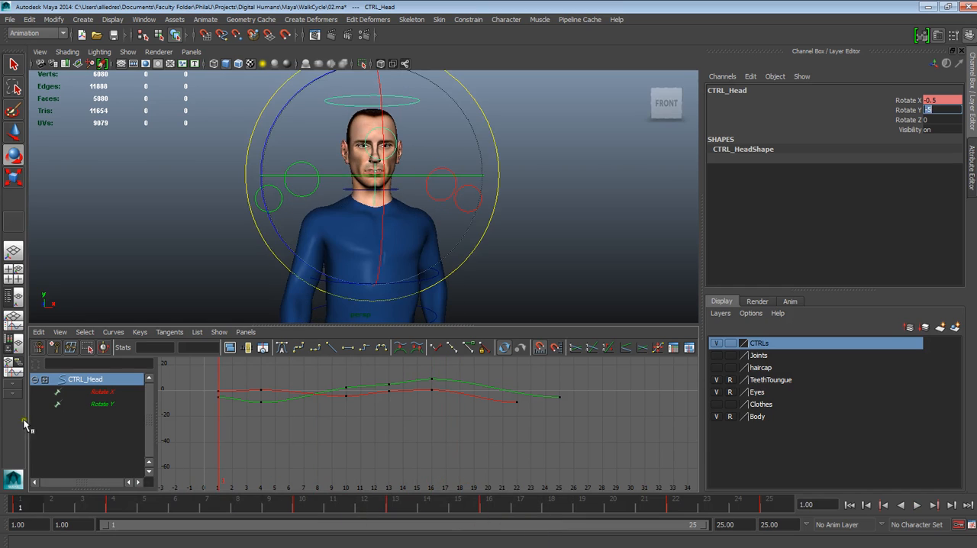
left_click(917, 505)
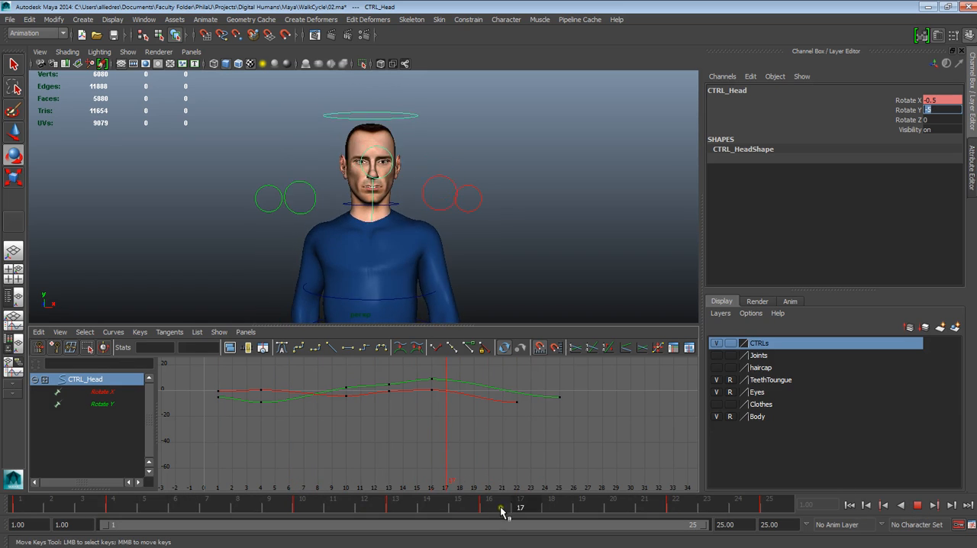
left_click(475, 510)
left_click(917, 505)
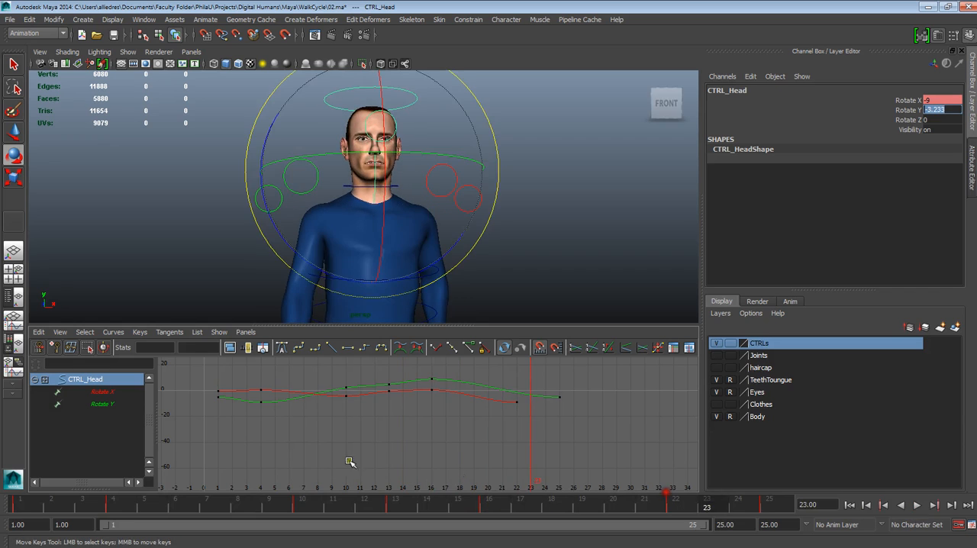
key("alt+v")
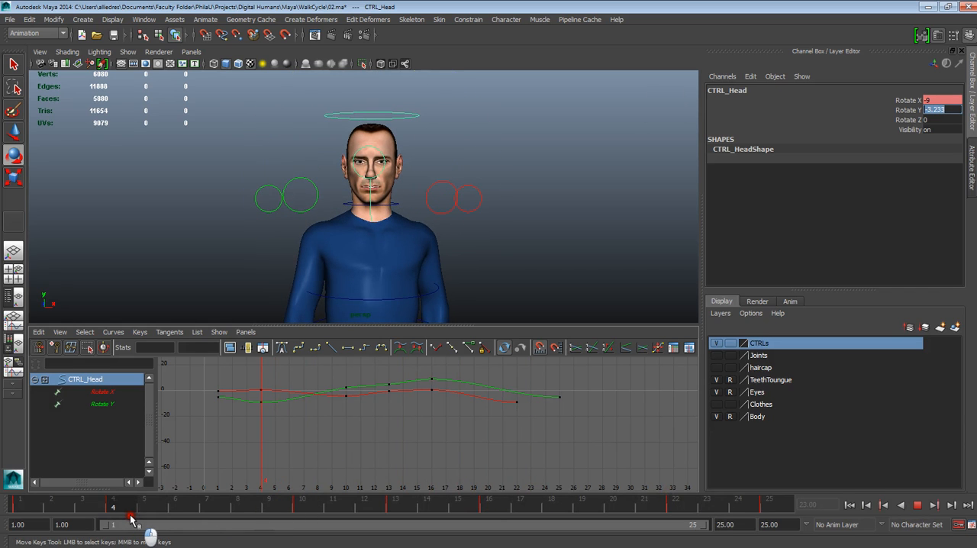
key("alt+v")
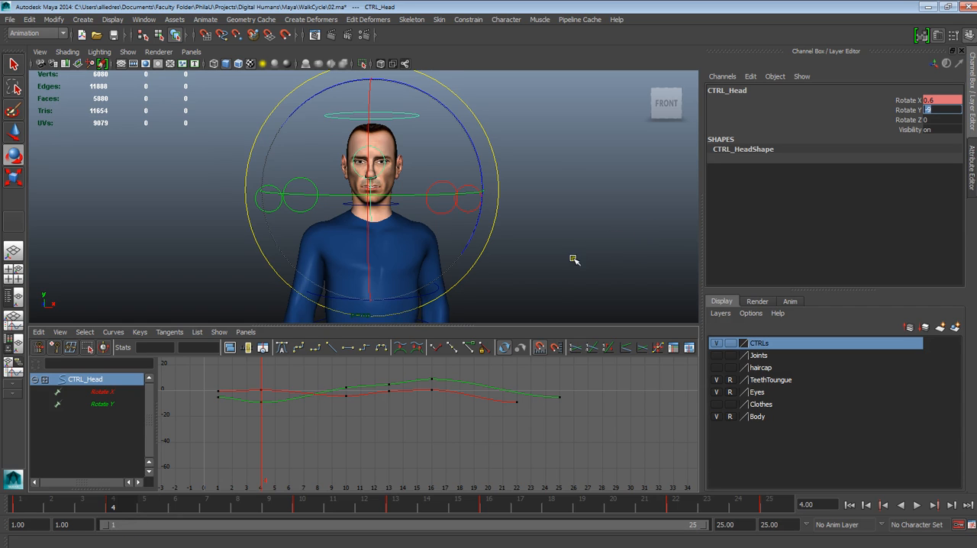
Switch the viewport to the front camera and frame the character's head and shoulders closely
key("Return")
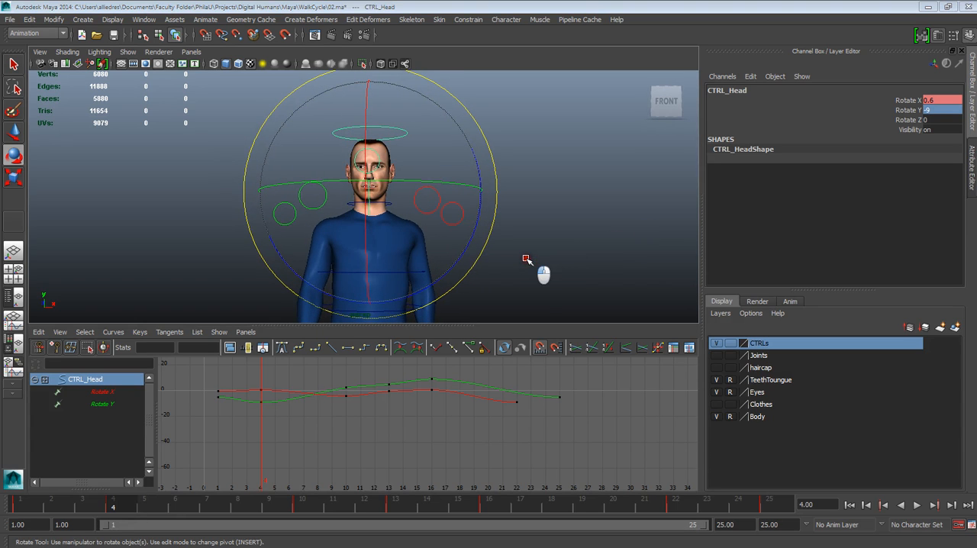
key("space")
left_click_drag(527, 282, 526, 313)
scroll(493, 235, "down", 9)
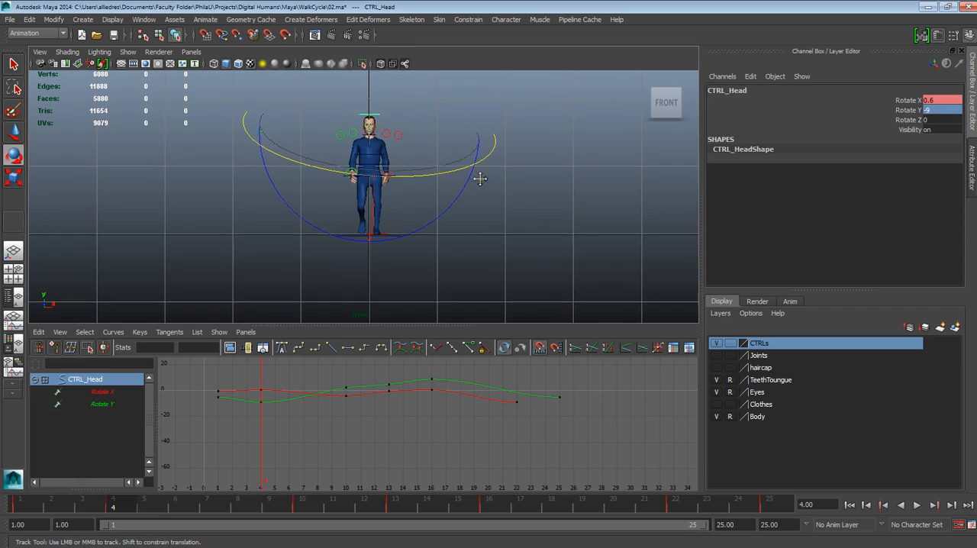
middle_click_drag(480, 168, 489, 246, "alt")
right_click_drag(489, 244, 527, 386, "alt")
right_click_drag(417, 124, 488, 347, "alt")
middle_click_drag(486, 290, 453, 240, "alt")
right_click_drag(439, 146, 464, 205, "alt")
middle_click_drag(458, 153, 464, 165, "alt")
right_click_drag(464, 165, 497, 246, "alt")
middle_click_drag(497, 246, 482, 223, "alt")
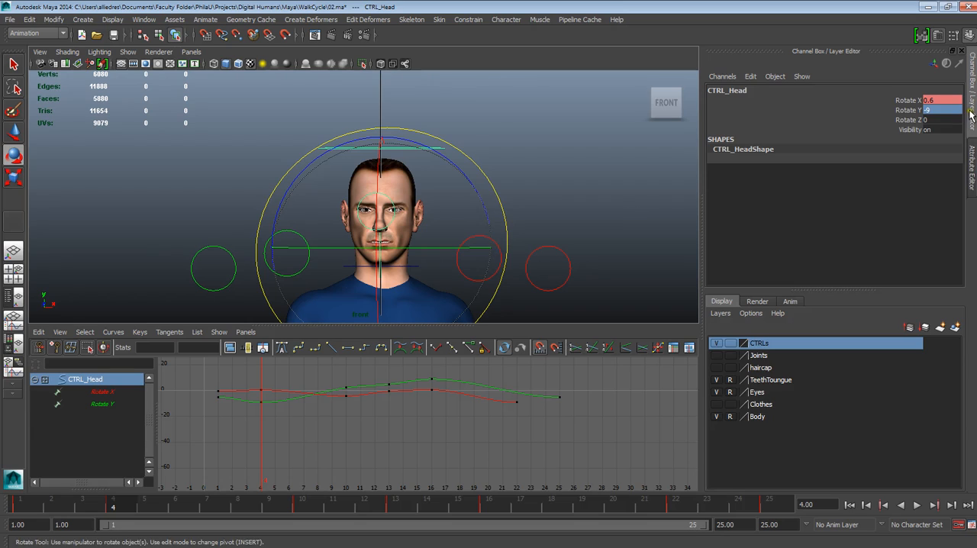
Reduce the head's Rotate Y at frame 4 to about -6 and go to frame 16 to compare the turn
left_click(914, 111)
middle_click_drag(643, 131, 634, 128)
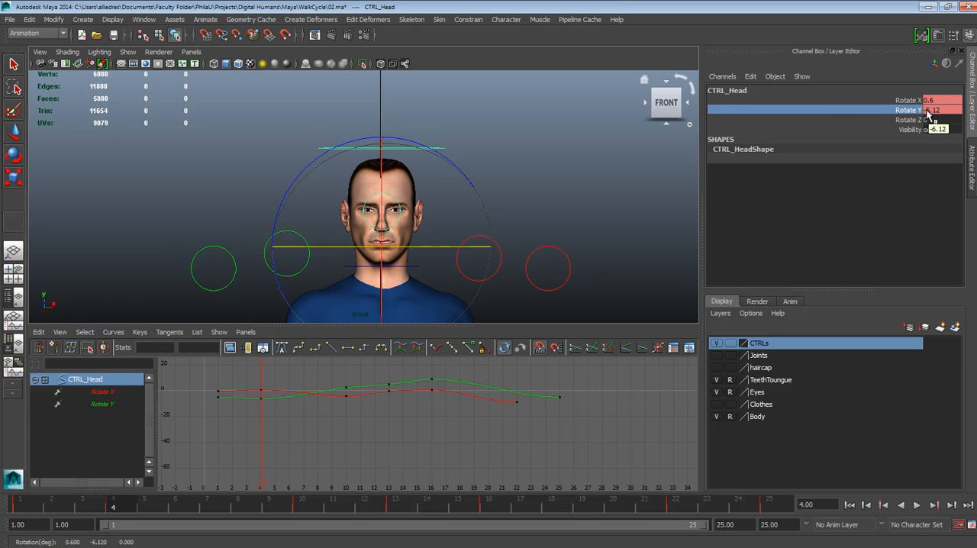
double_click(932, 111)
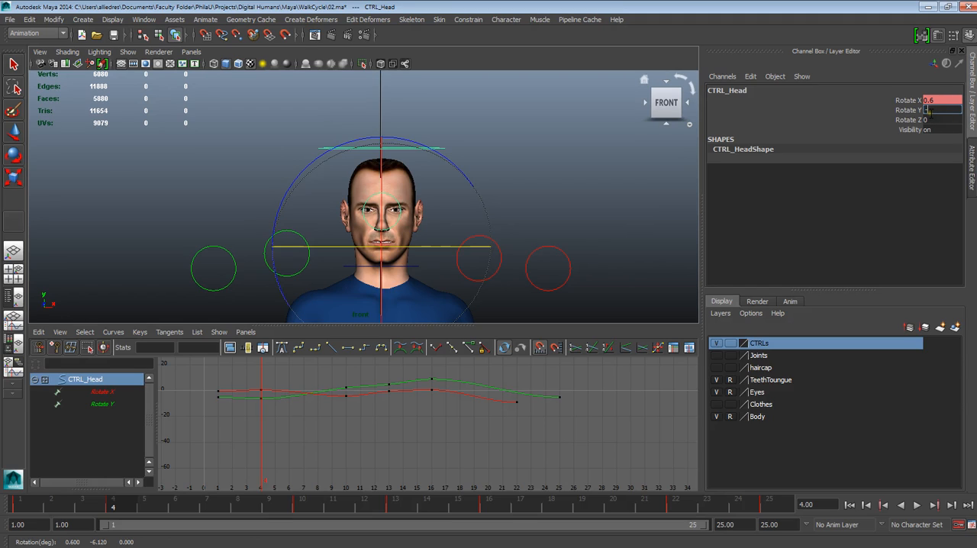
mouse_move(169, 510)
left_mouse_down()
mouse_move(153, 513)
mouse_move(497, 498)
left_mouse_up()
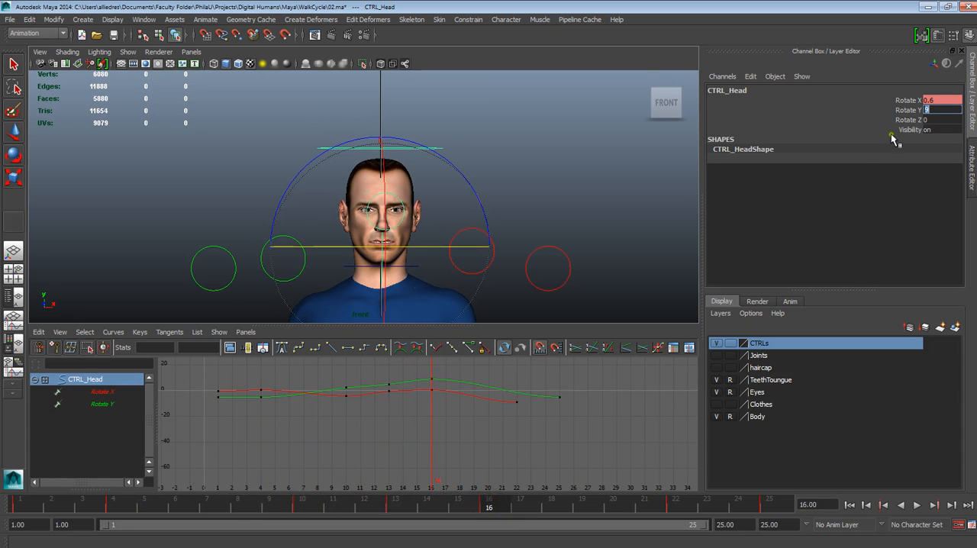
Set the head control's Rotate Y to 5 at frame 16 and play back the walk cycle
key("Return")
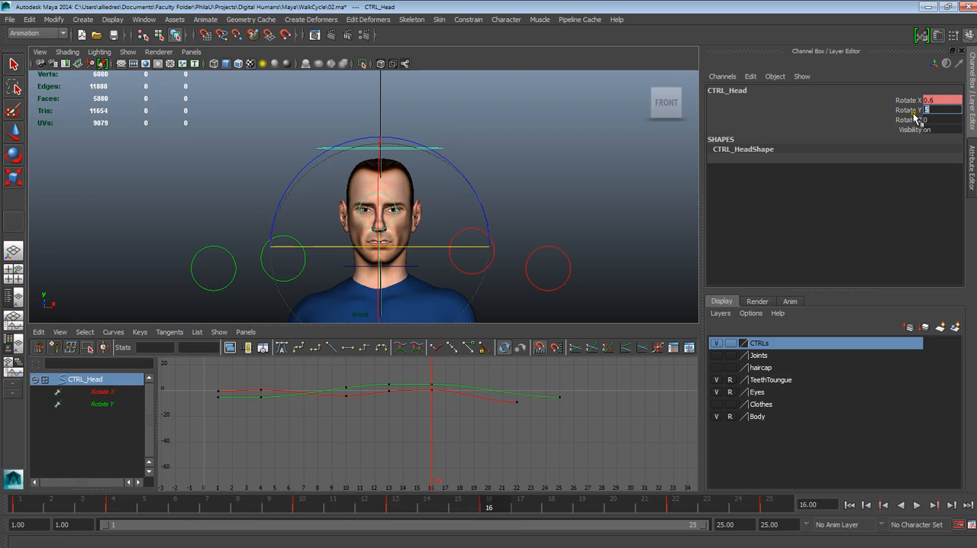
key("alt+v")
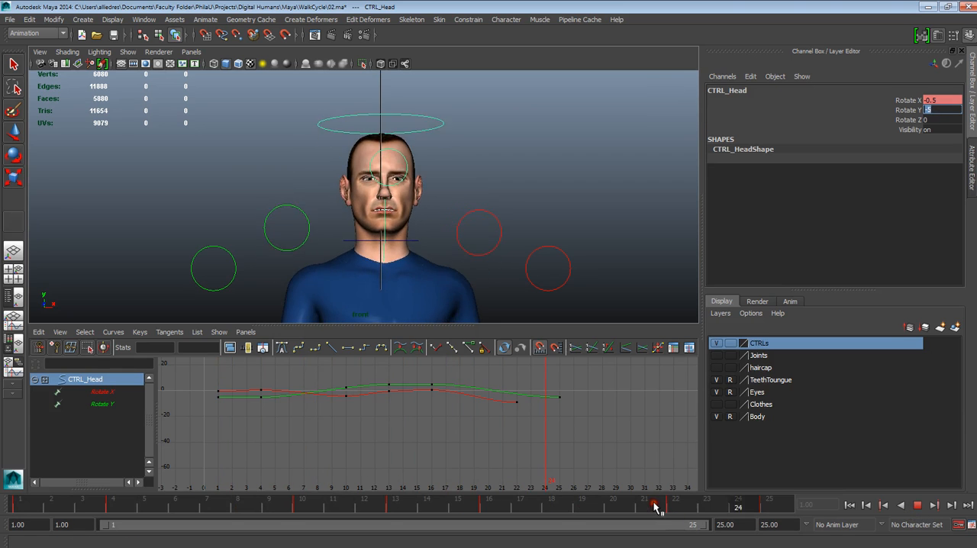
double_click(655, 505)
left_click(912, 503)
At frame 22, set the head control's Rotate X to -4 and Rotate Y to -2.3
left_click(680, 507)
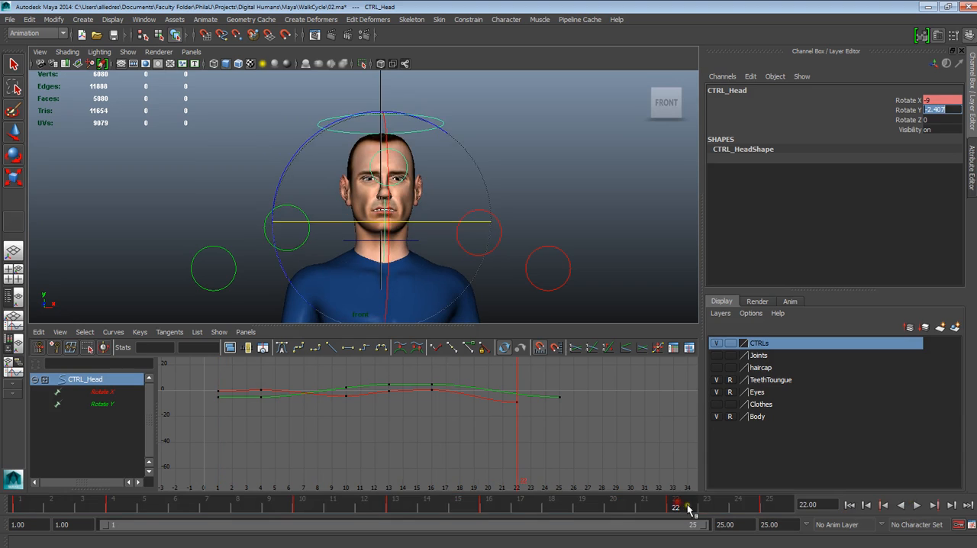
mouse_move(679, 509)
left_mouse_down()
mouse_move(311, 519)
mouse_move(304, 504)
mouse_move(675, 501)
left_mouse_up()
left_click(935, 100)
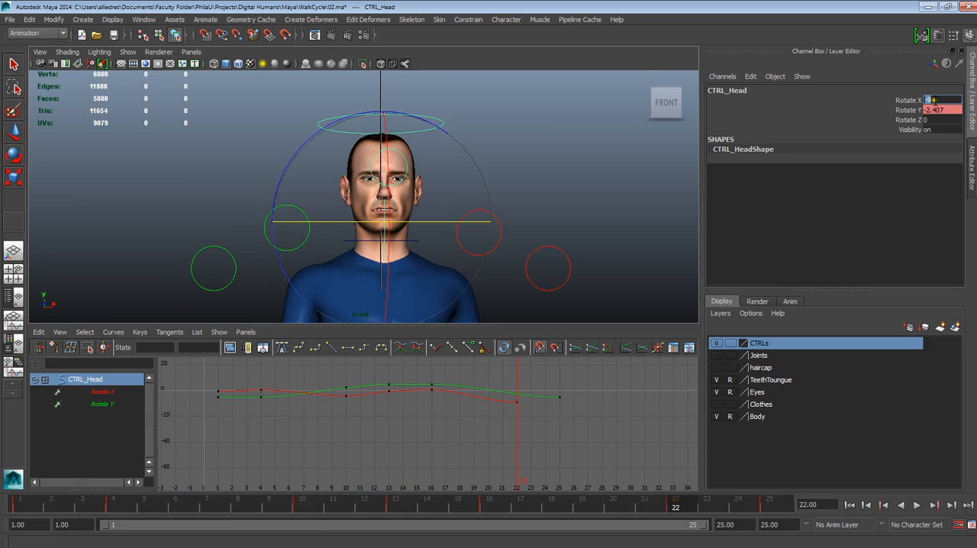
left_click(936, 110)
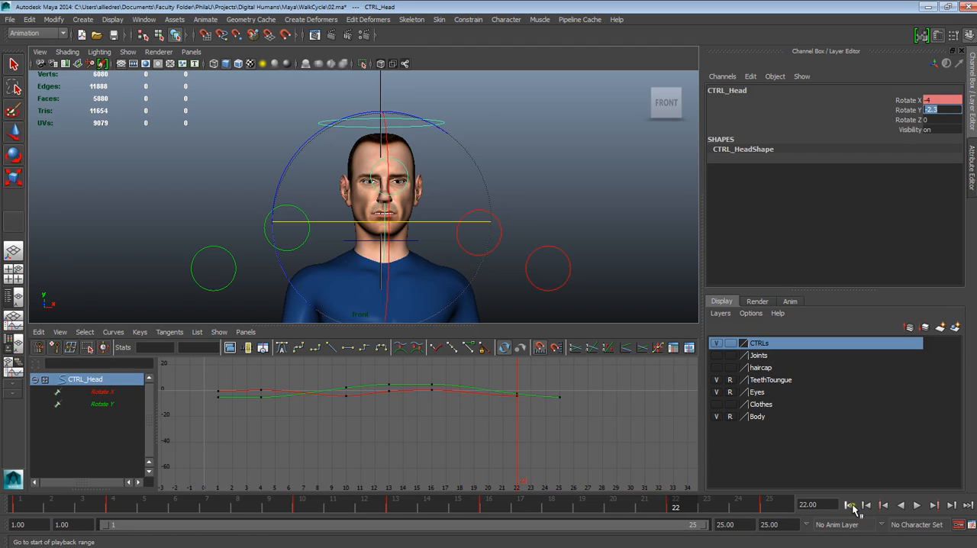
Play the walk cycle from the first frame to check the head's motion from the front
left_click(850, 505)
left_click(920, 505)
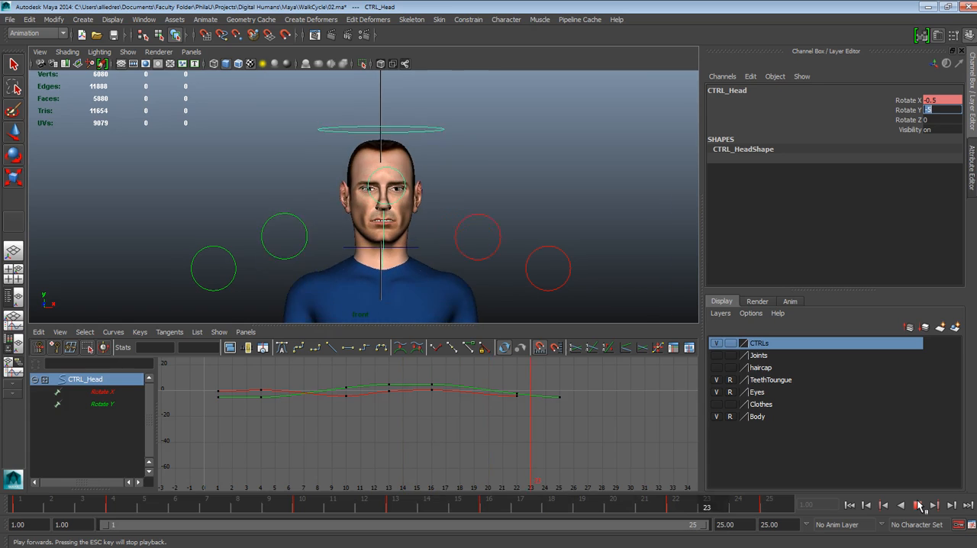
left_click(920, 505)
View the character from the side with the Rotate tool active, reselect the head control and go to frame 4
key("e")
left_click(562, 205)
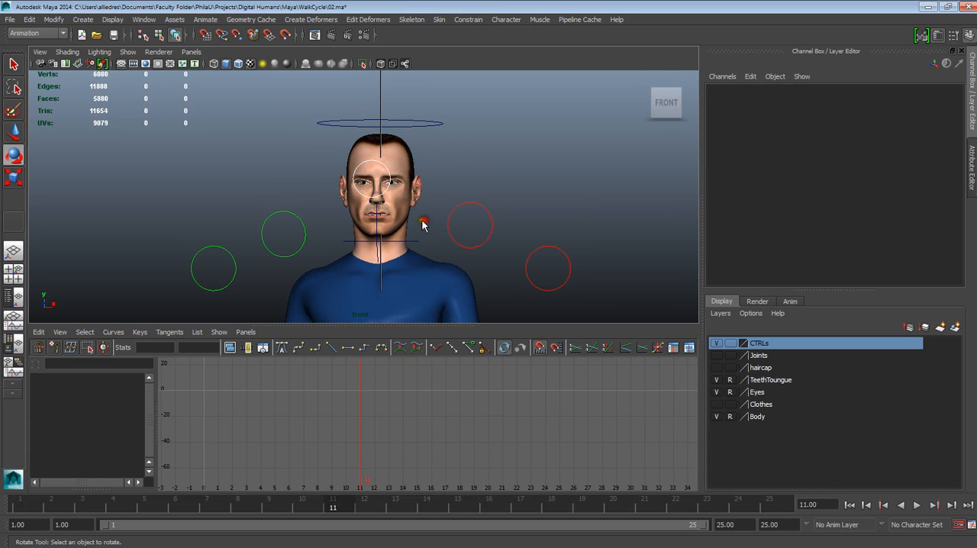
scroll(413, 246, "down", 3)
left_click_drag(409, 248, 410, 154, "alt")
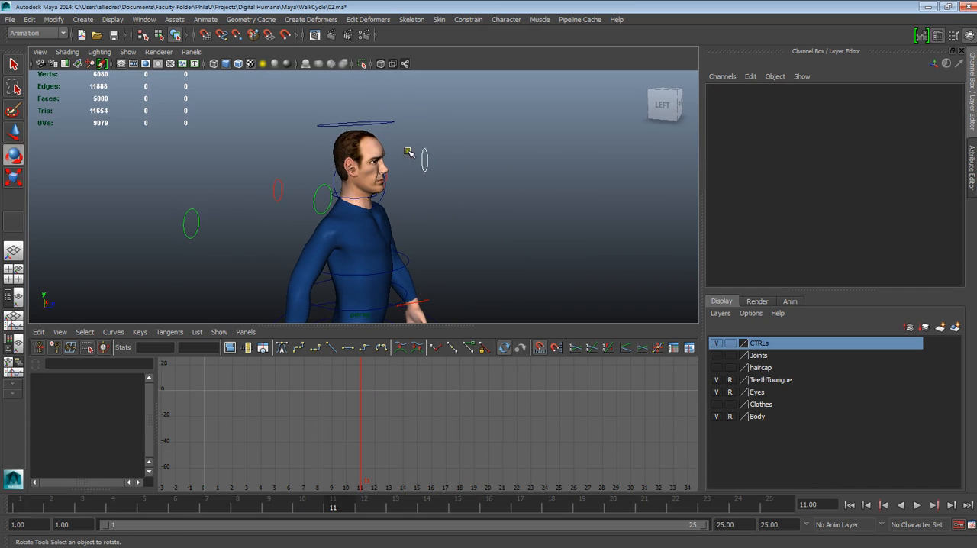
left_click(388, 125)
left_click(86, 507)
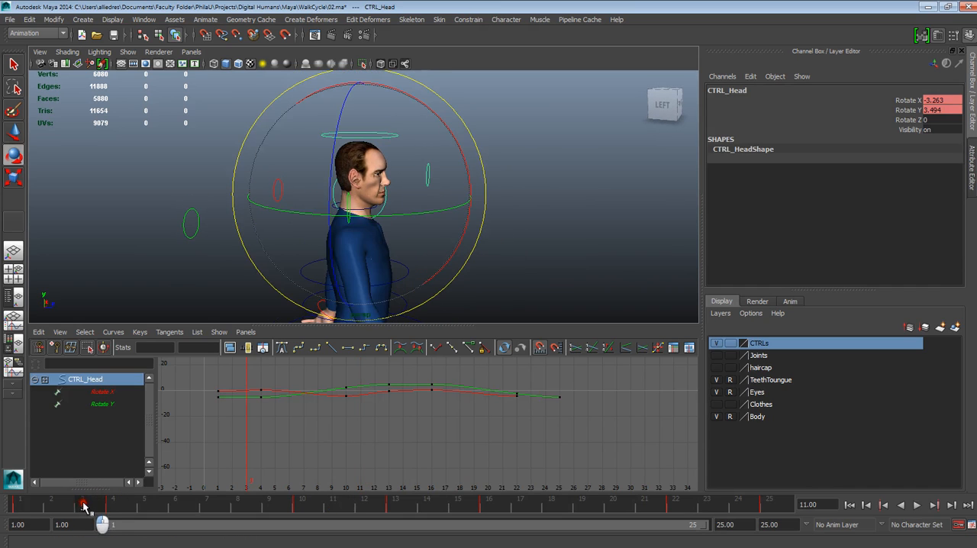
key("alt+v")
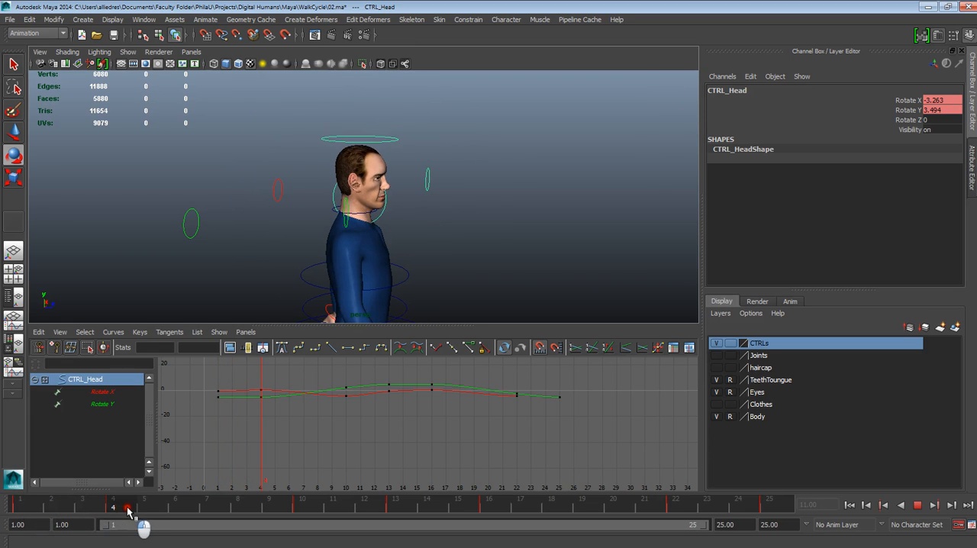
key("alt+v")
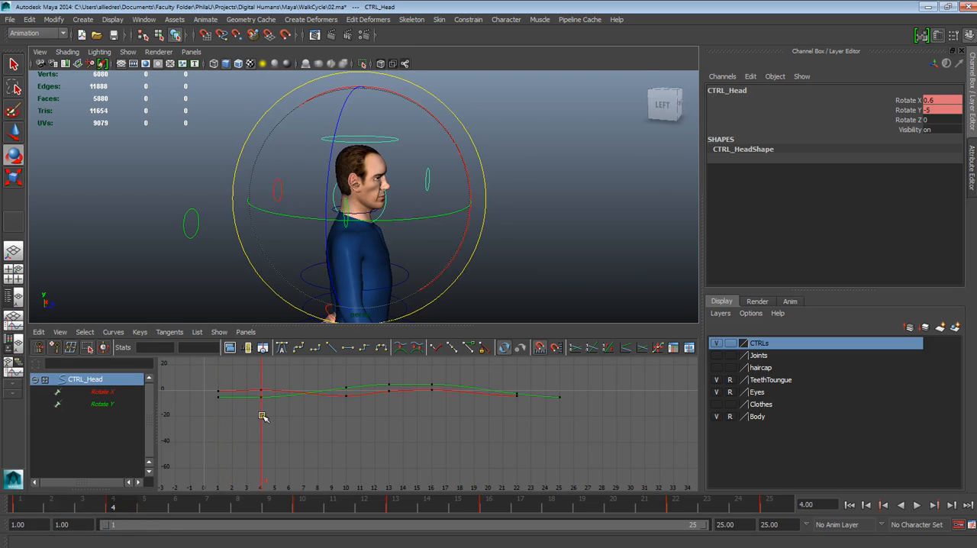
Isolate the head's Rotate X curve, scrub the first frames and frame the head closely in side view at frame 4
left_click(101, 392)
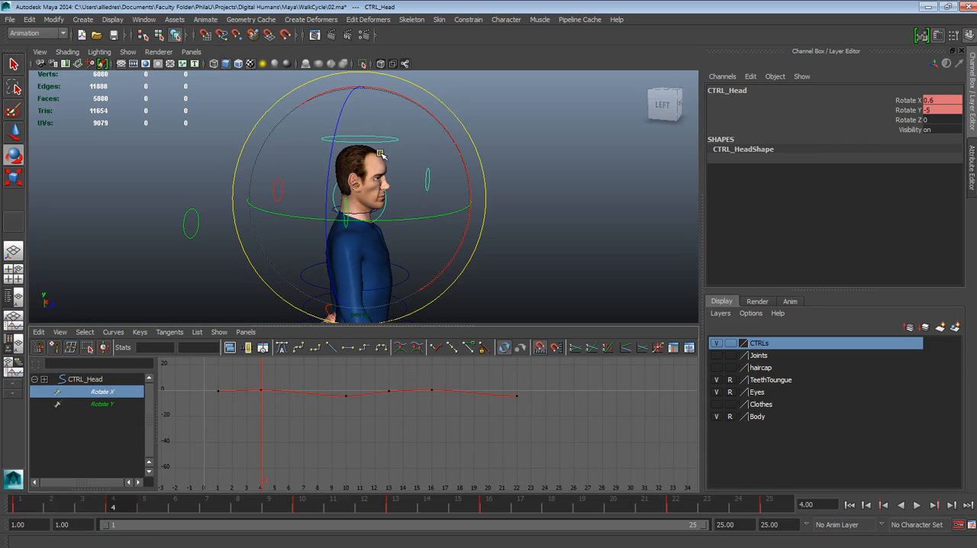
key("alt+v")
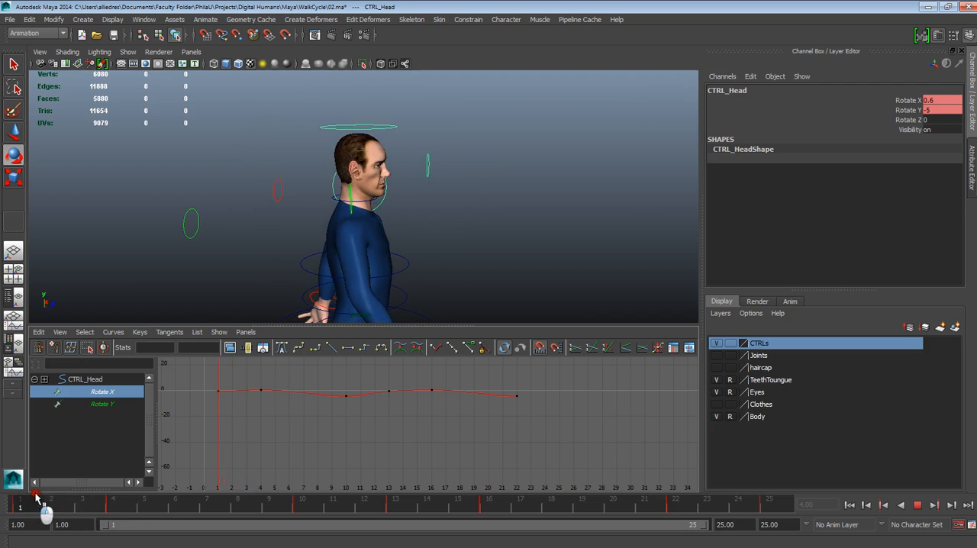
left_click_drag(27, 498, 125, 500)
scroll(470, 218, "up", 3)
middle_click_drag(490, 211, 524, 226, "alt")
right_click_drag(524, 225, 593, 311, "alt")
left_click_drag(549, 261, 530, 257, "alt")
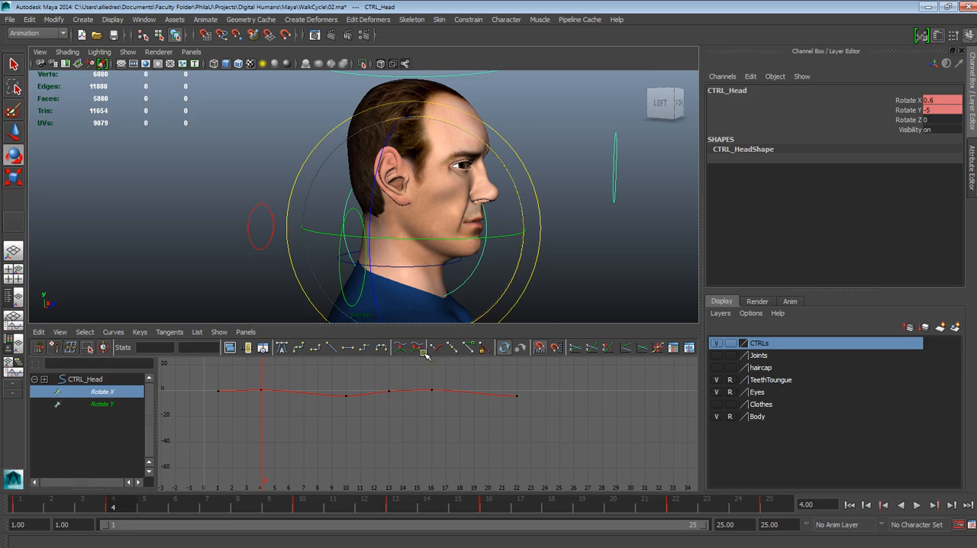
Select the head's Rotate X key at frame 4 and enlarge the curve to fill the graph
left_click_drag(253, 380, 277, 420)
scroll(277, 398, "up", 3)
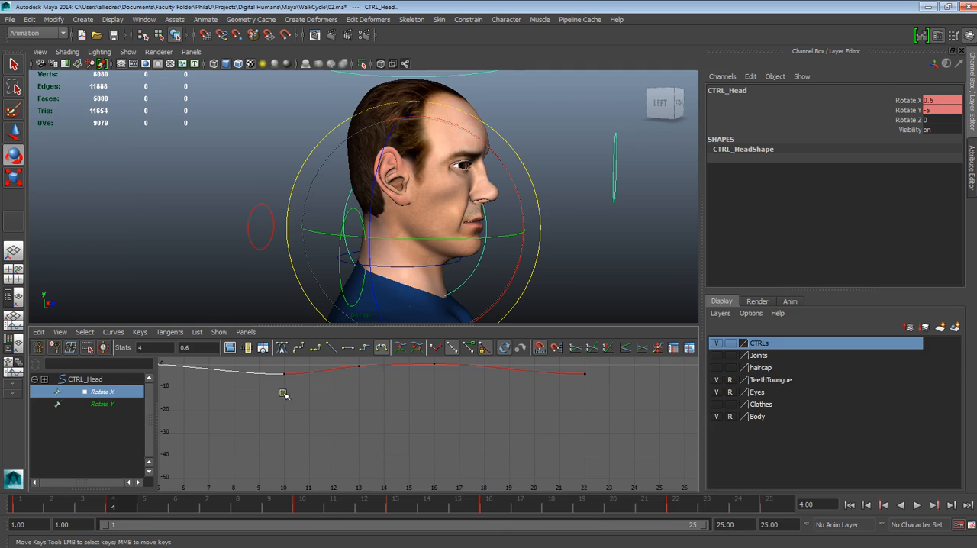
right_click_drag(301, 406, 316, 405, "alt+shift")
right_click_drag(527, 447, 398, 399, "alt+shift")
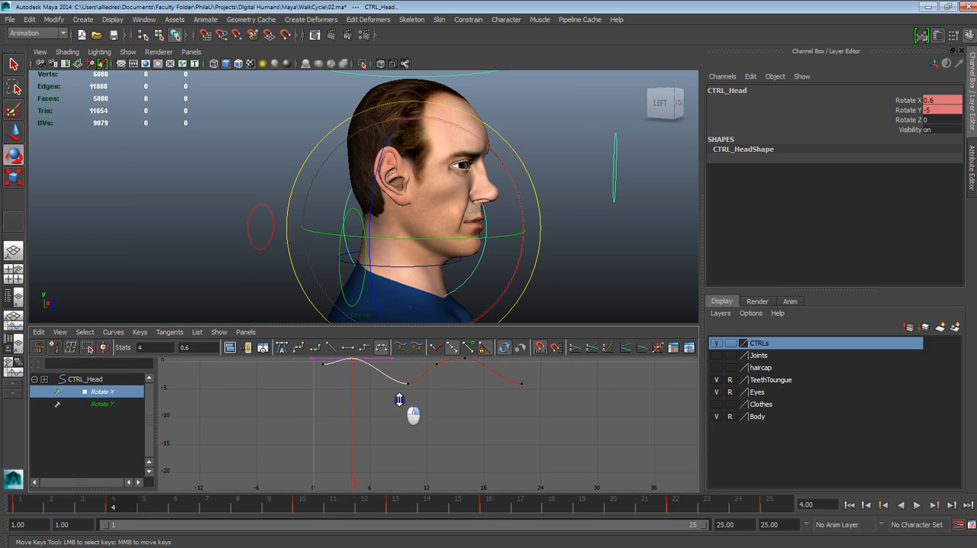
middle_click_drag(395, 395, 397, 432, "alt")
right_click_drag(397, 432, 390, 408, "alt")
middle_click_drag(390, 407, 389, 437, "alt")
right_click_drag(389, 436, 398, 433, "alt+shift")
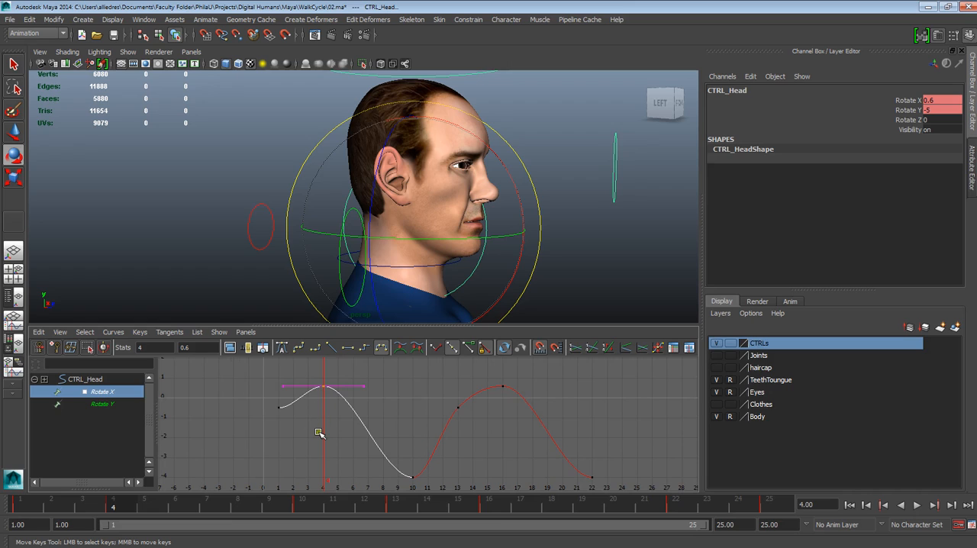
mouse_move(326, 433)
right_mouse_down("alt+shift")
mouse_move(345, 441)
mouse_move(330, 430)
mouse_move(335, 437)
right_mouse_up("alt+shift")
middle_click_drag(334, 437, 334, 432)
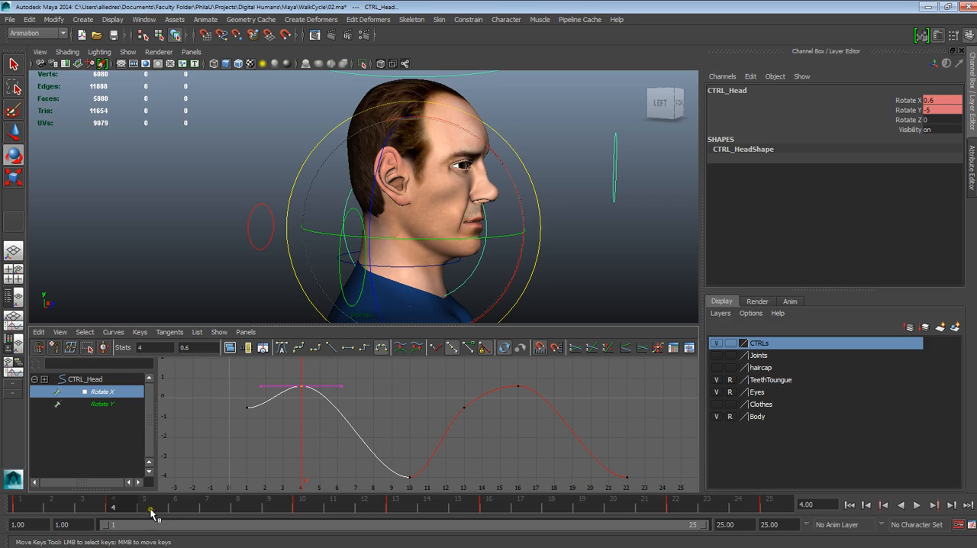
Scrub through the frames around frame 4 to check the head's nod against the body's movement
key("alt+v")
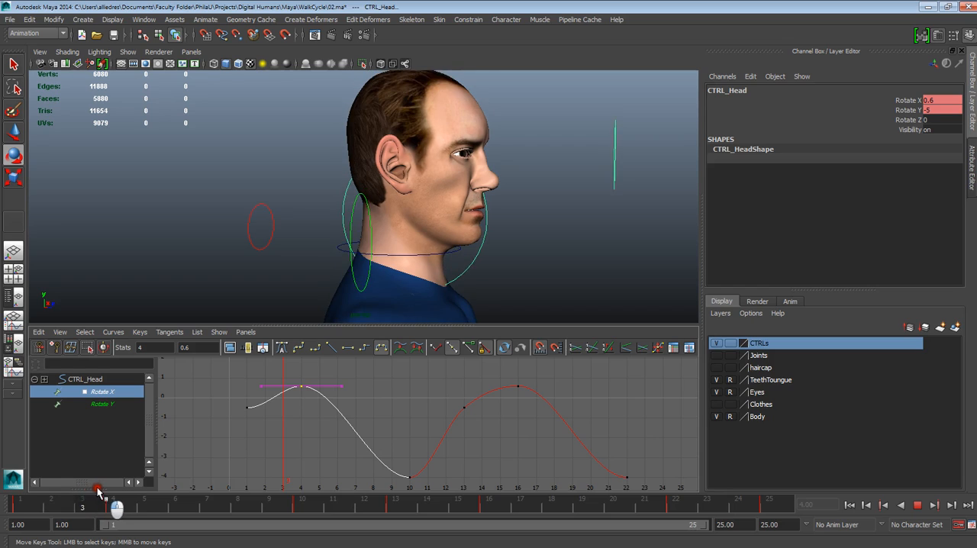
left_click_drag(110, 488, 112, 486)
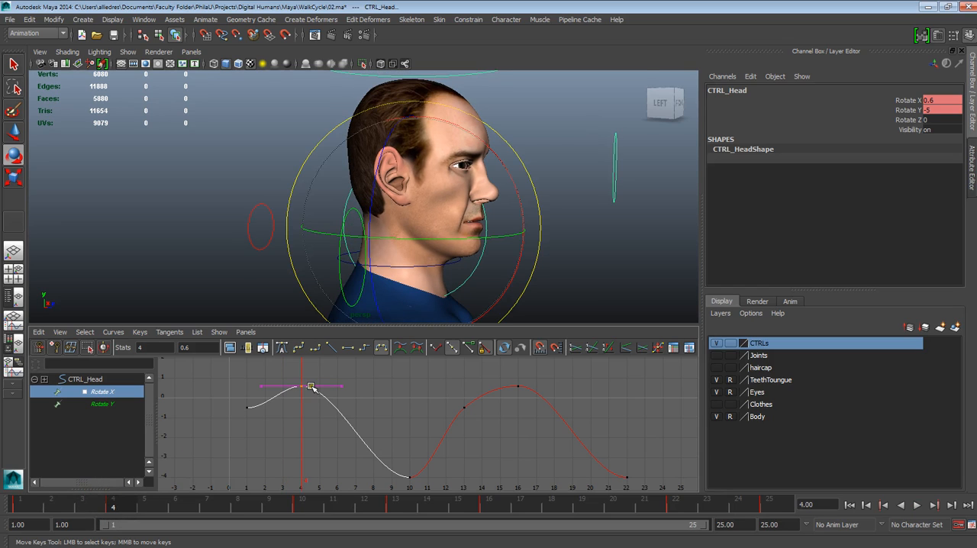
key("alt+v")
left_click(115, 506)
Convert the Rotate X curve to weighted tangents and break the tangents of its frame 4 key
left_click_drag(285, 372, 304, 399)
left_click(113, 332)
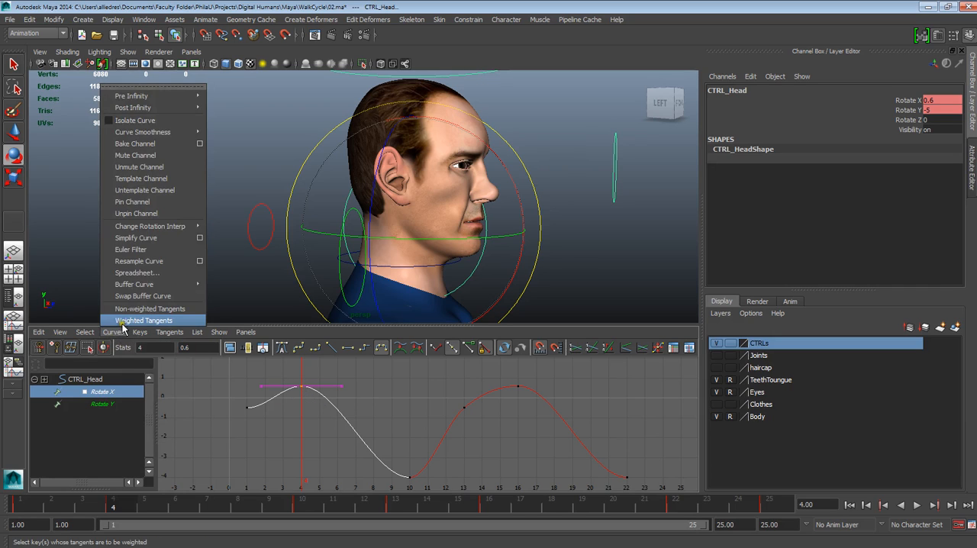
left_click(126, 308)
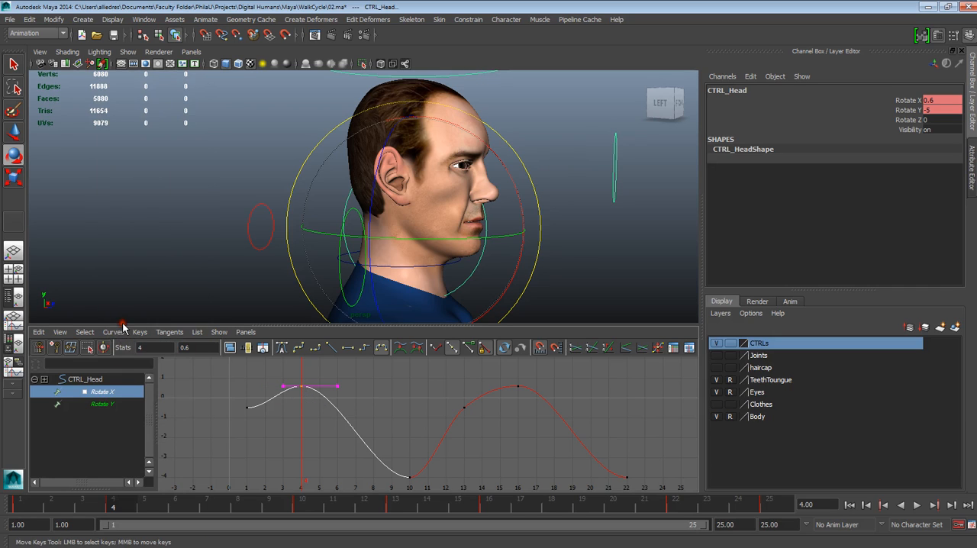
left_click(437, 349)
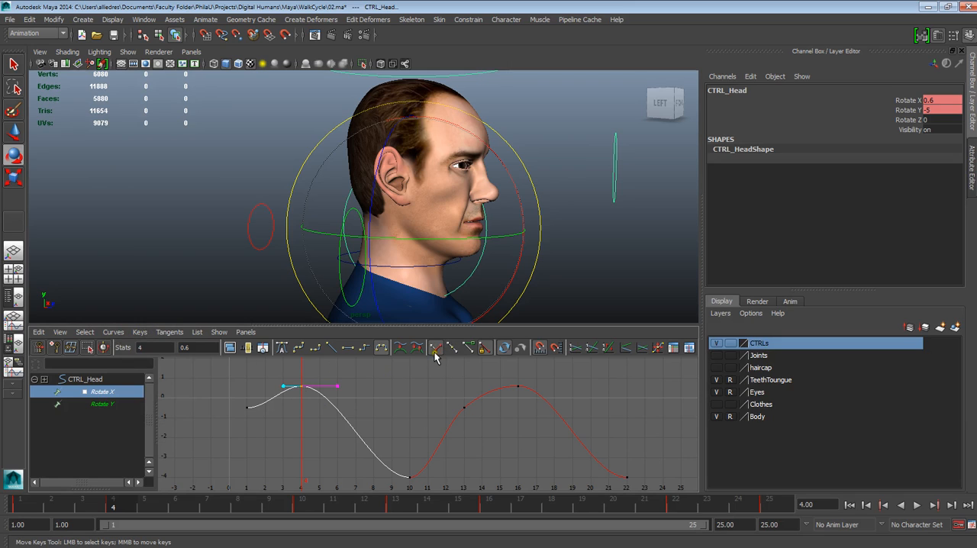
Free the weight of the frame 4 key's outgoing tangent and pull its handle up and outward to arc the Rotate X curve
middle_click_drag(333, 384, 362, 386)
left_click(470, 348)
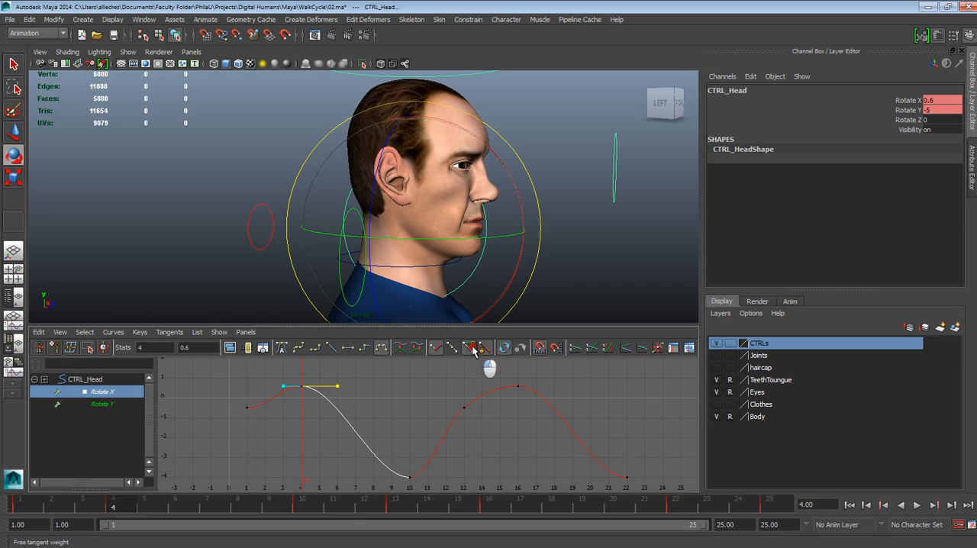
middle_click_drag(348, 412, 367, 443, "alt")
middle_click_drag(351, 401, 381, 377)
Tilt the head forward at frame 4, round its Rotate X to 2.3, and go to frame 5 to check the pose
mouse_move(114, 504)
left_mouse_down()
mouse_move(6, 495)
mouse_move(194, 507)
mouse_move(67, 504)
mouse_move(120, 511)
left_mouse_up()
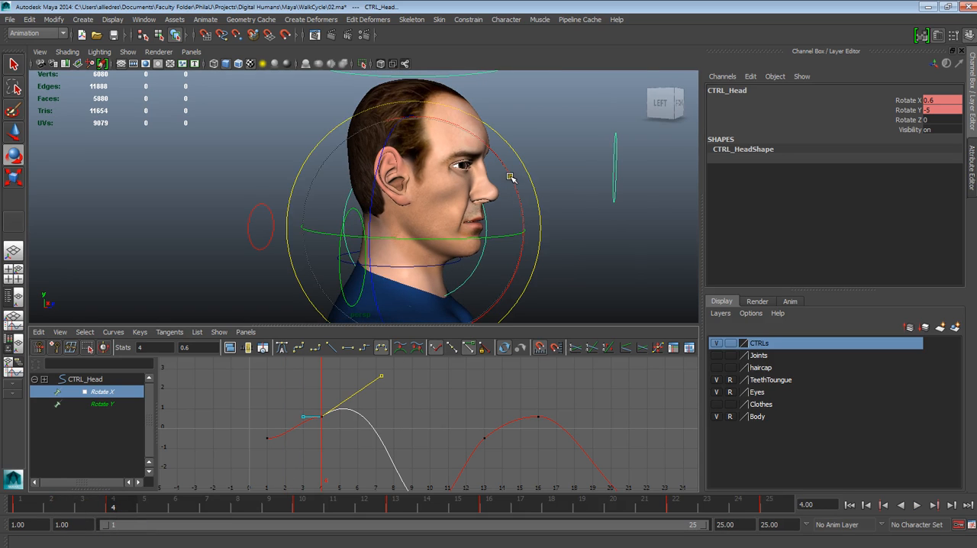
left_click_drag(508, 174, 518, 180)
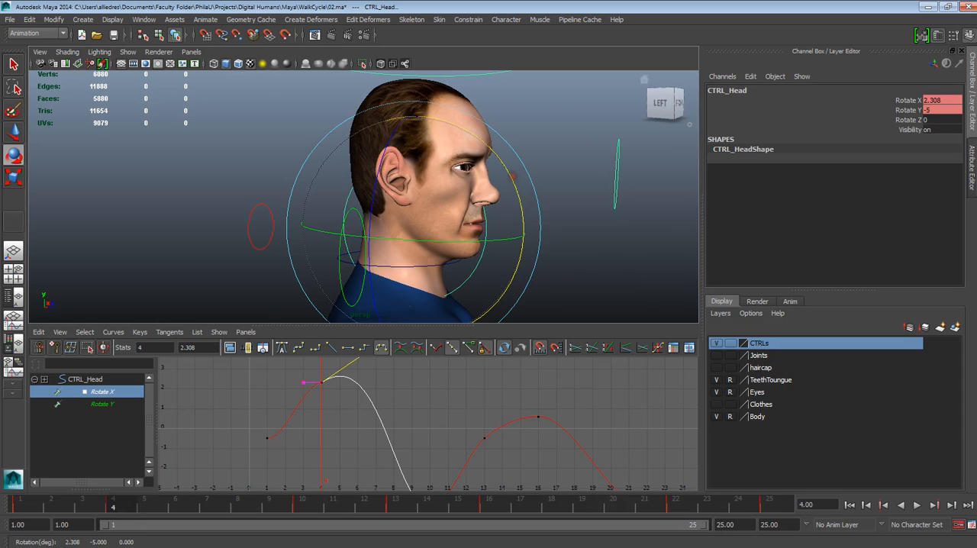
double_click(939, 100)
middle_click_drag(411, 446, 408, 475, "alt")
left_click_drag(110, 499, 143, 499)
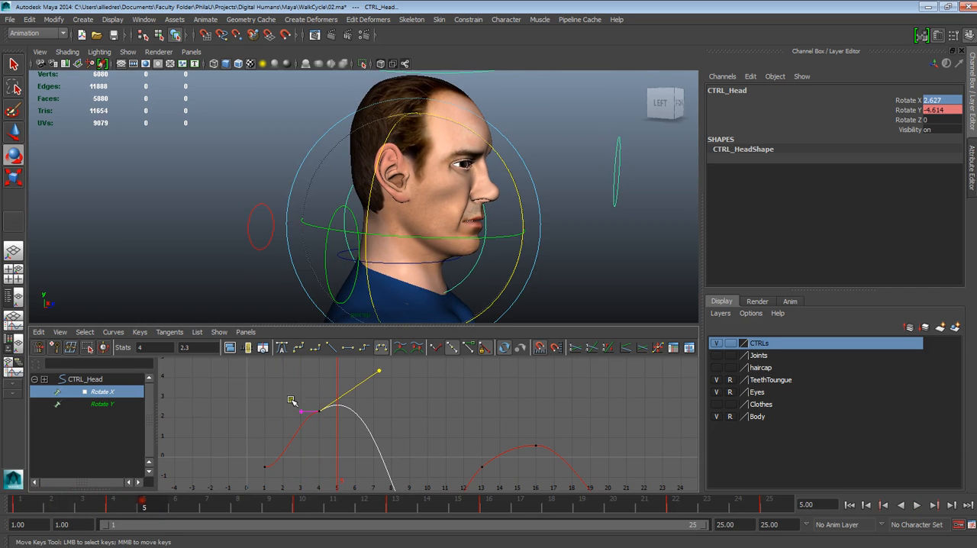
Reselect the frame 4 Rotate X key, raise and lengthen its outgoing tangent handle, and scrub back from frame 6 to 3
left_click(388, 370)
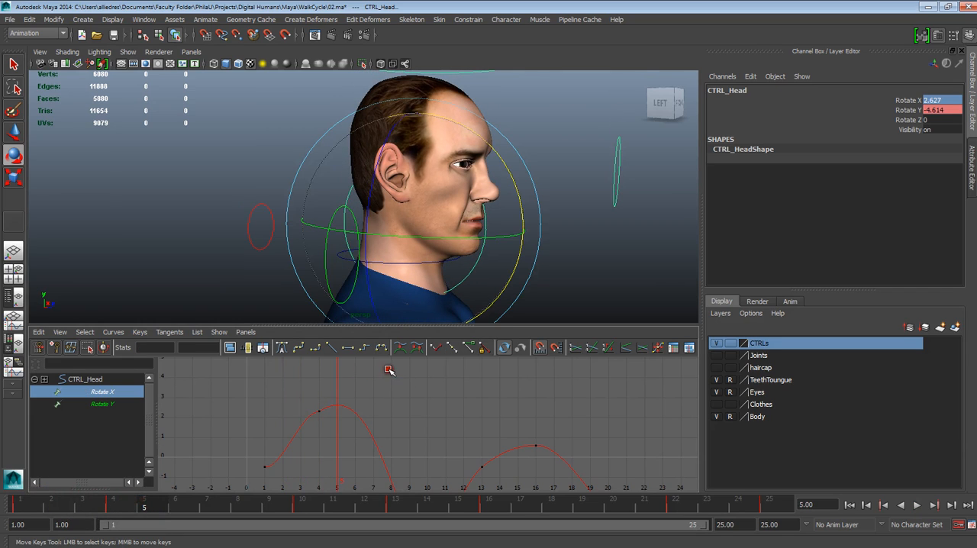
left_click(319, 410)
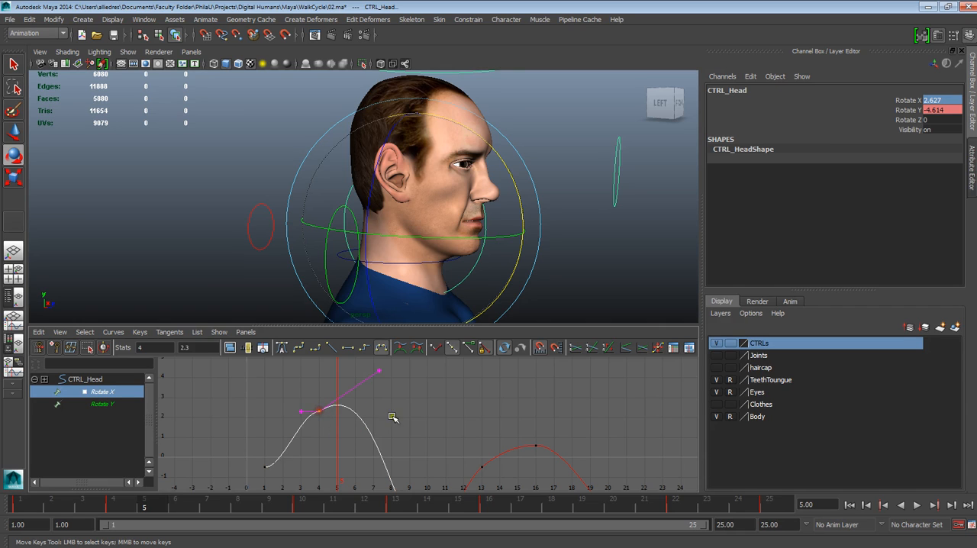
left_click(162, 508)
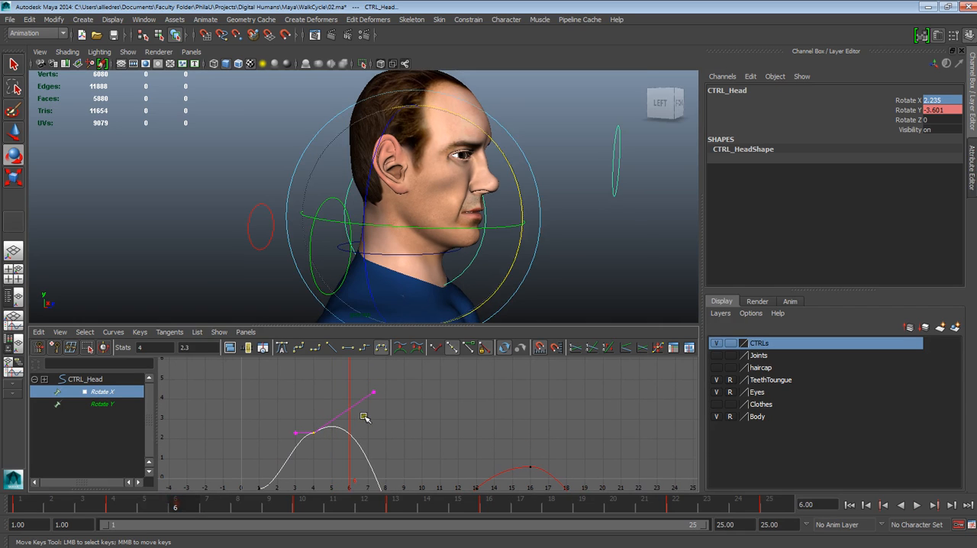
middle_click_drag(373, 397, 391, 351)
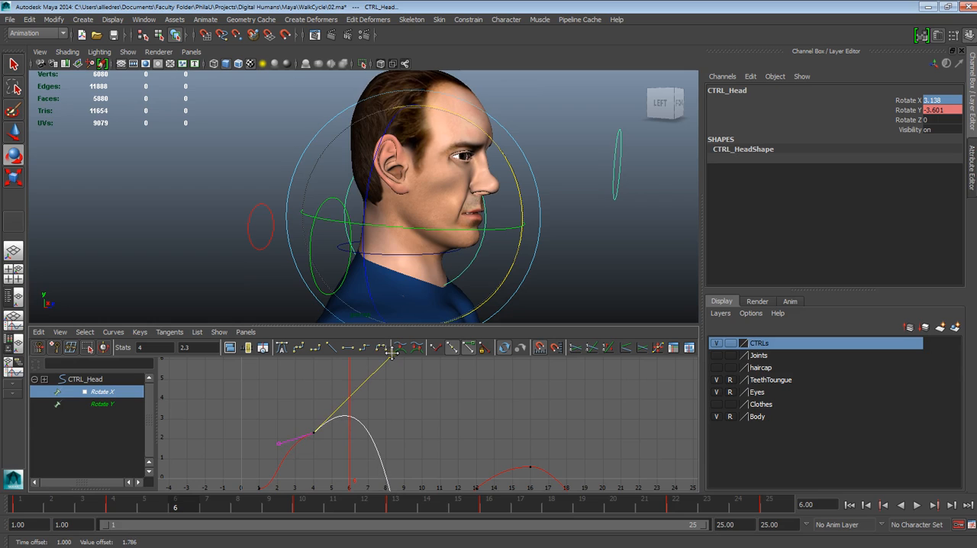
left_click_drag(170, 510, 91, 510)
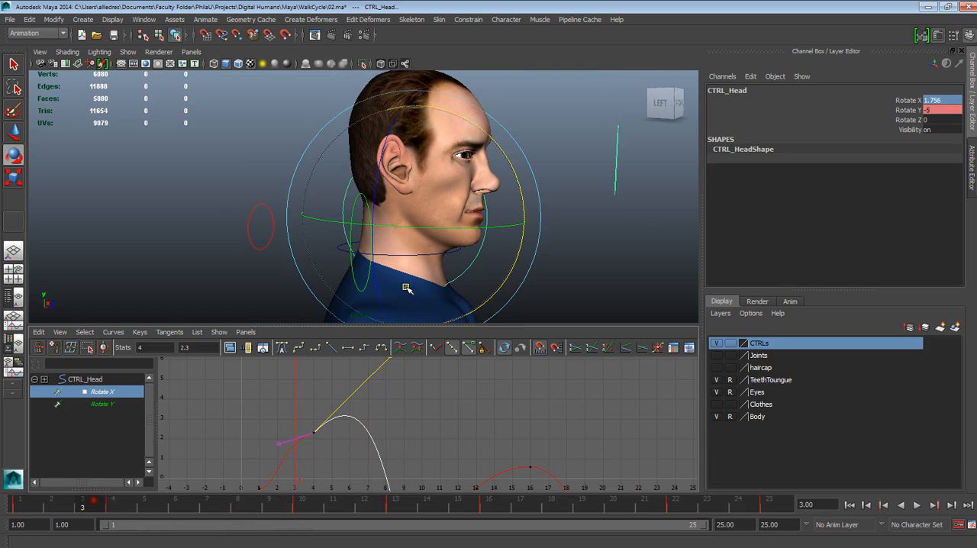
Turn the view to the character's front and play the walk cycle to check the reshaped nod
scroll(427, 276, "down", 2)
left_click_drag(564, 247, 480, 250, "alt")
left_click_drag(465, 246, 443, 246, "alt")
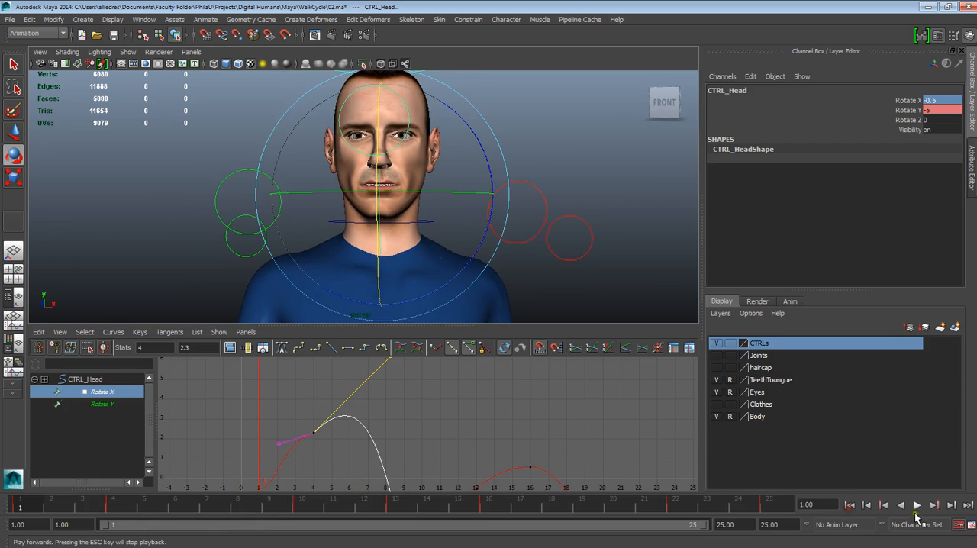
left_click(918, 505)
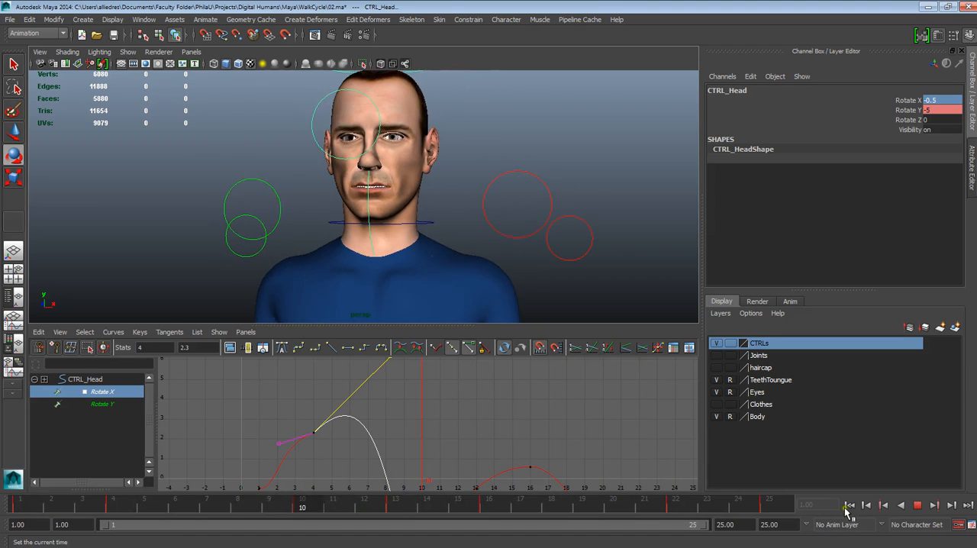
left_click(918, 504)
Go to frame 10, break the Rotate X key's tangents, and pull its weighted outgoing handle down and outward to extend the dip
mouse_move(65, 505)
left_mouse_down()
mouse_move(335, 521)
mouse_move(301, 517)
left_mouse_up()
middle_click_drag(398, 475, 382, 360, "alt")
right_click_drag(398, 387, 432, 448, "alt")
middle_click_drag(433, 449, 440, 418, "alt")
left_click_drag(349, 445, 379, 473)
right_click_drag(395, 458, 383, 419, "alt")
mouse_move(341, 514)
left_mouse_down()
mouse_move(400, 514)
mouse_move(303, 517)
left_mouse_up()
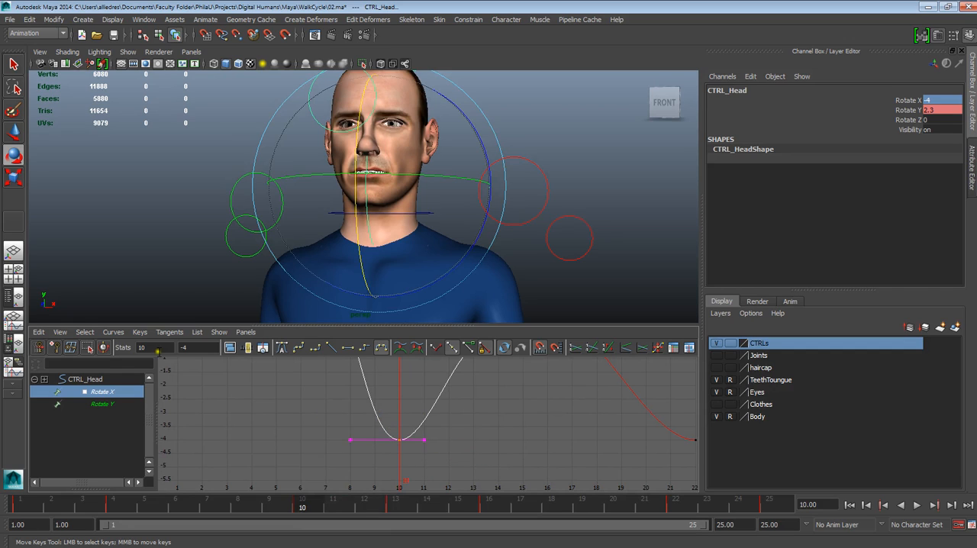
left_click(436, 349)
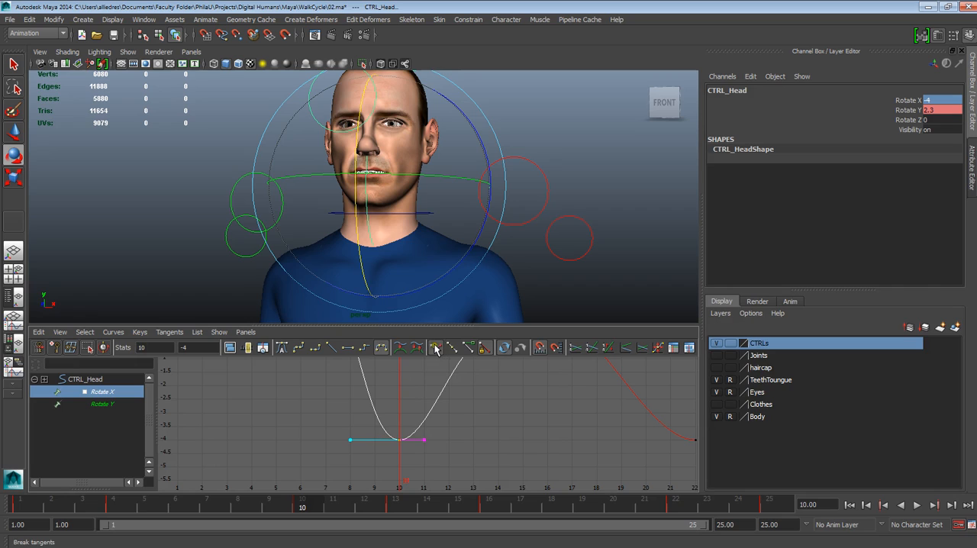
middle_click_drag(423, 442, 454, 469)
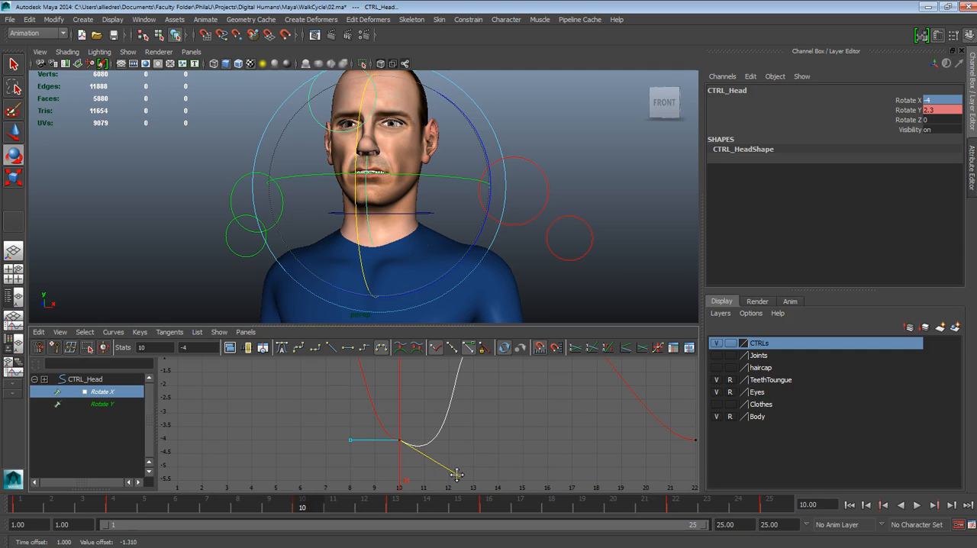
Play the walk cycle from the front to check the head's dip around frame 10
key("alt+v")
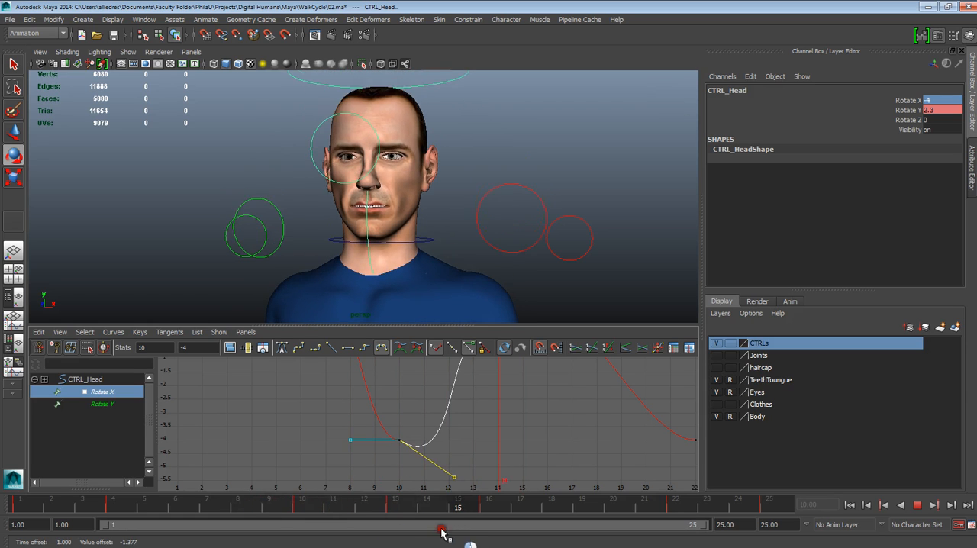
key("alt+v")
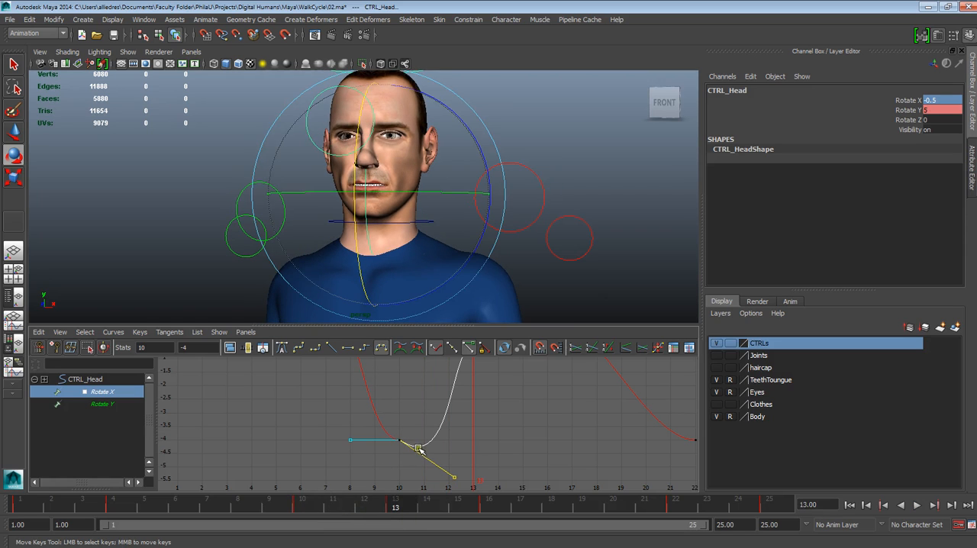
left_click_drag(355, 505, 21, 506)
left_click(919, 505)
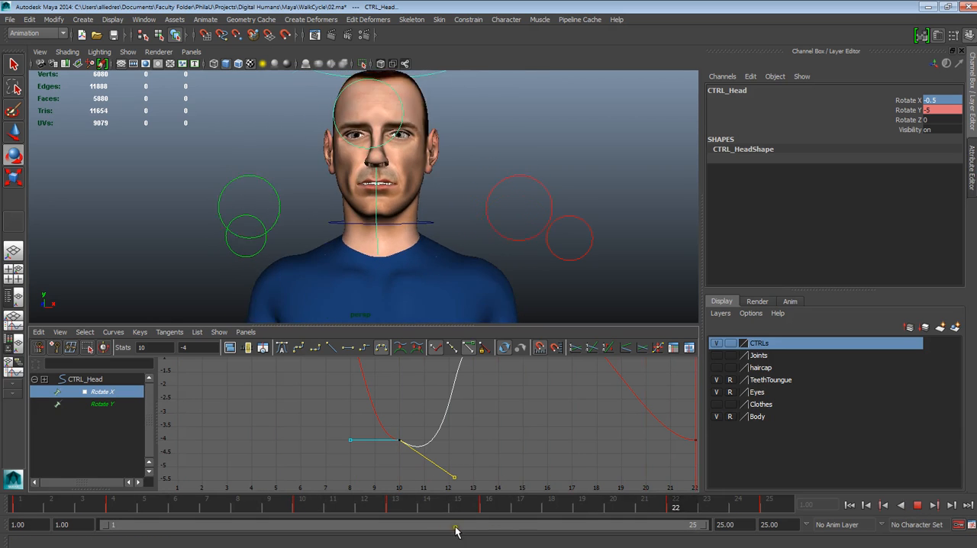
left_click(918, 506)
scroll(480, 188, "down", 3)
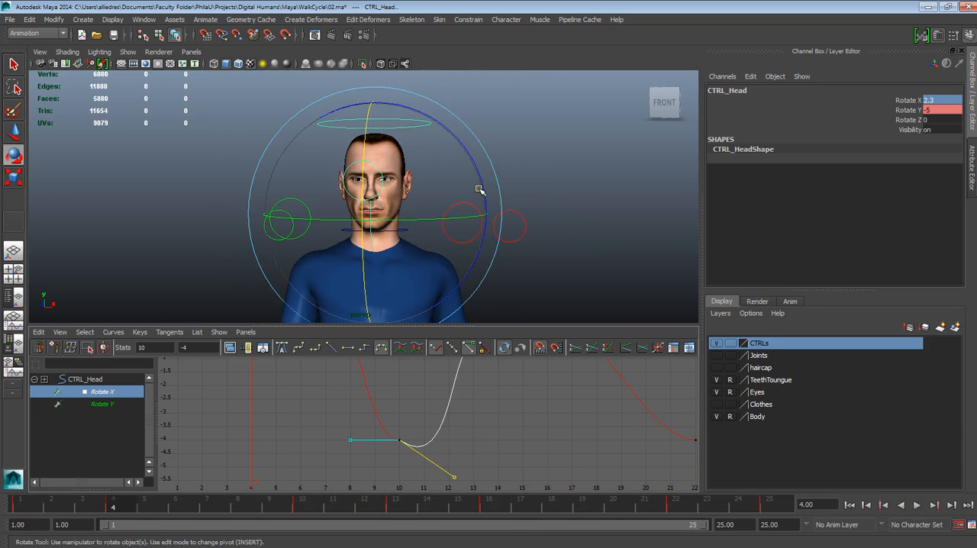
Go to frame 16 and raise its Rotate X key to 1.402
middle_click_drag(522, 402, 489, 430, "alt")
right_click_drag(489, 430, 529, 463, "alt")
right_click_drag(526, 414, 517, 388, "alt")
middle_click_drag(517, 389, 484, 433, "alt")
left_click_drag(398, 509, 489, 509)
middle_click_drag(486, 468, 476, 444, "alt")
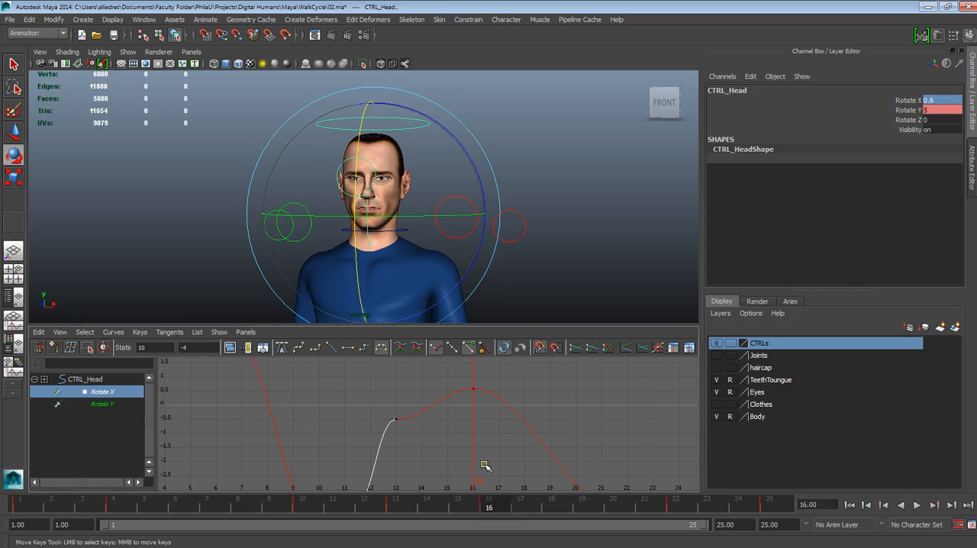
left_click(469, 384)
mouse_move(469, 384)
middle_mouse_down("alt")
mouse_move(476, 420)
mouse_move(476, 398)
middle_mouse_up("alt")
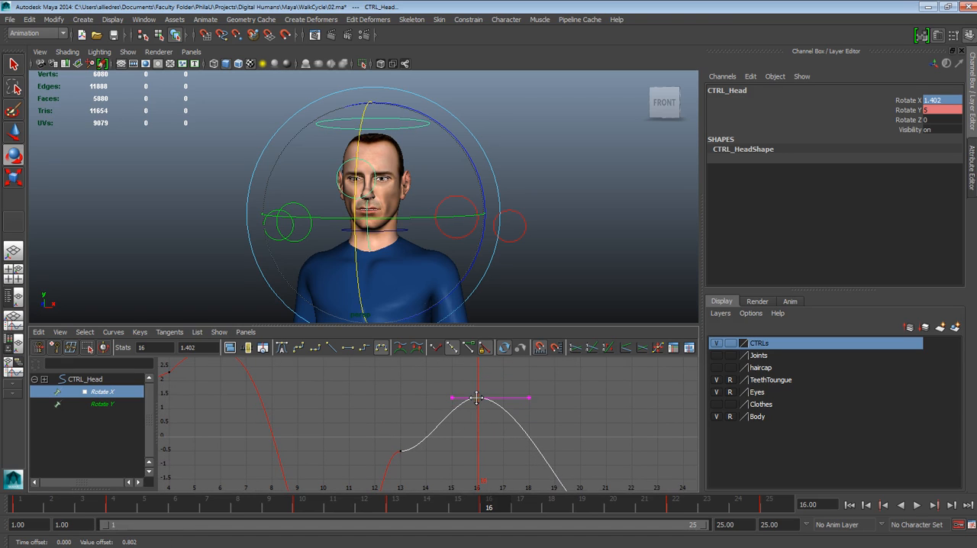
Break the frame 16 key's tangents and pull its weighted outgoing handle up and outward to arc the Rotate X curve
left_click(435, 349)
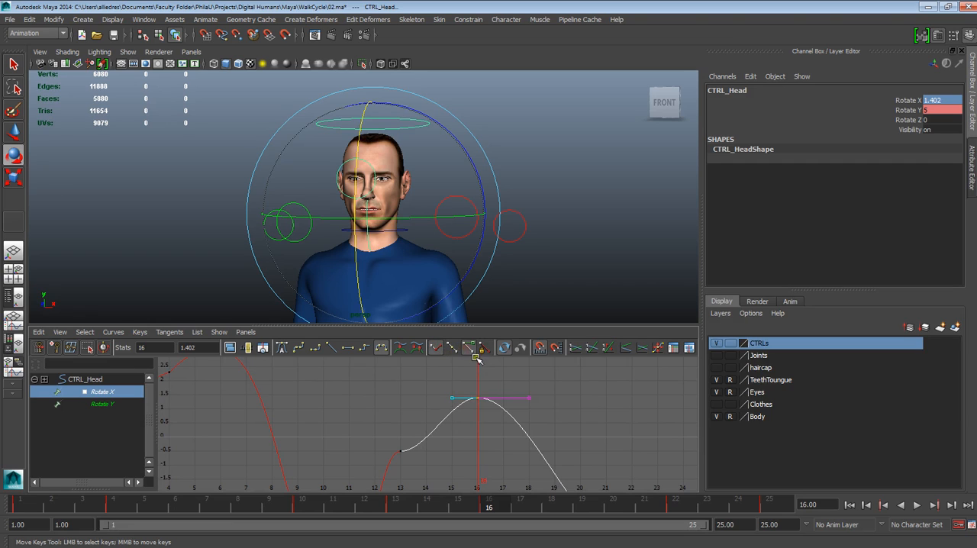
left_click_drag(553, 443, 554, 443)
middle_click_drag(532, 399, 555, 349)
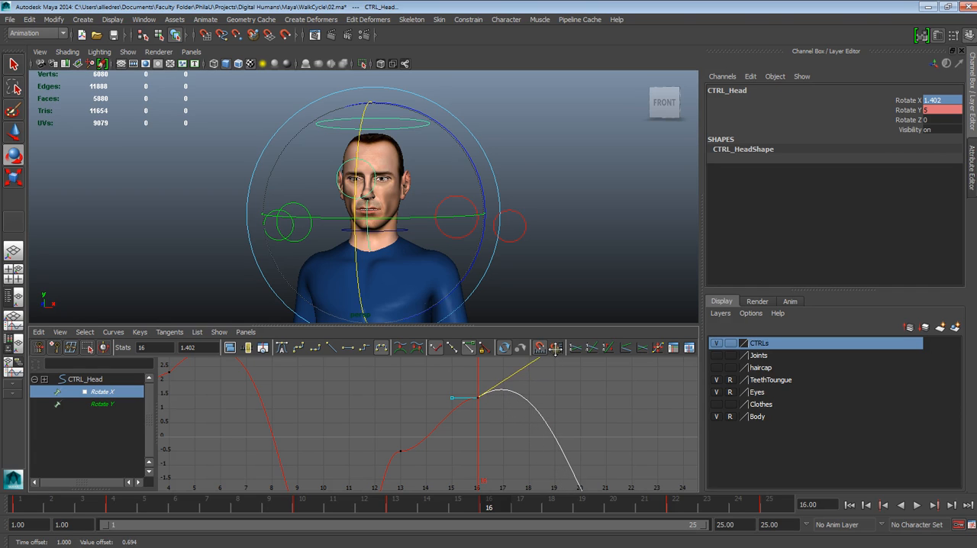
Copy the head control's frame 1 keys and paste them at frame 25 to close the cycle
left_click_drag(490, 506, 676, 506)
middle_click_drag(551, 413, 471, 341, "alt")
middle_click_drag(533, 433, 527, 427, "alt")
scroll(538, 442, "down", 3)
scroll(538, 452, "up", 3)
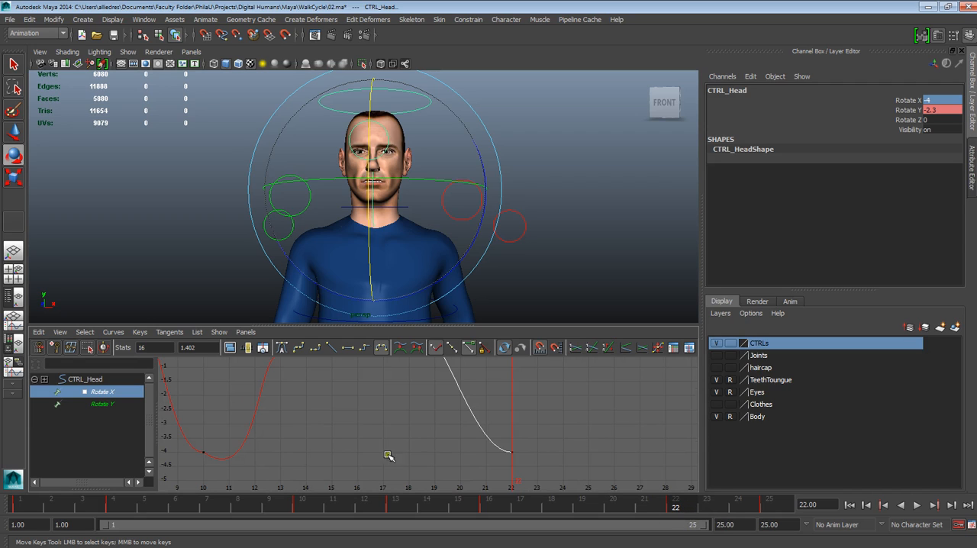
key("alt+v")
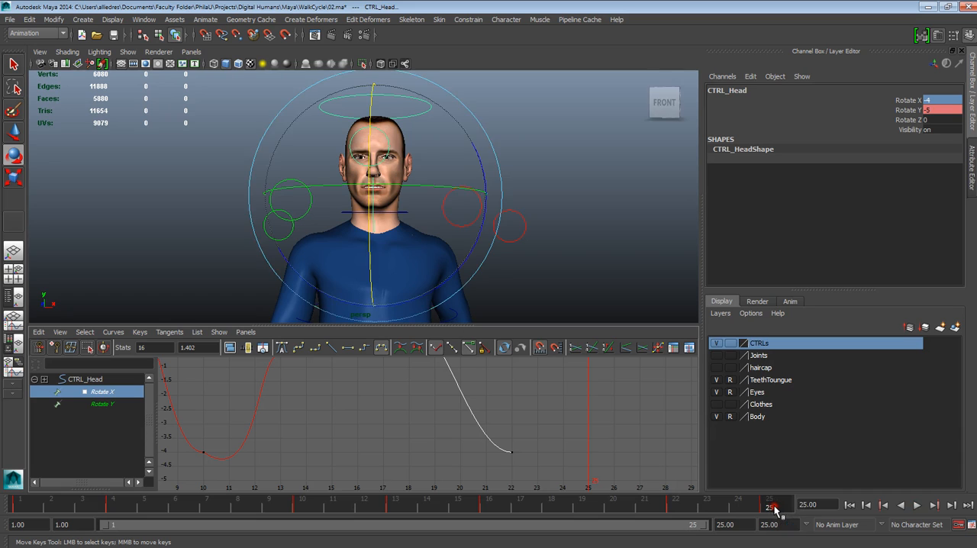
left_click_drag(167, 489, 28, 506)
right_click(28, 504)
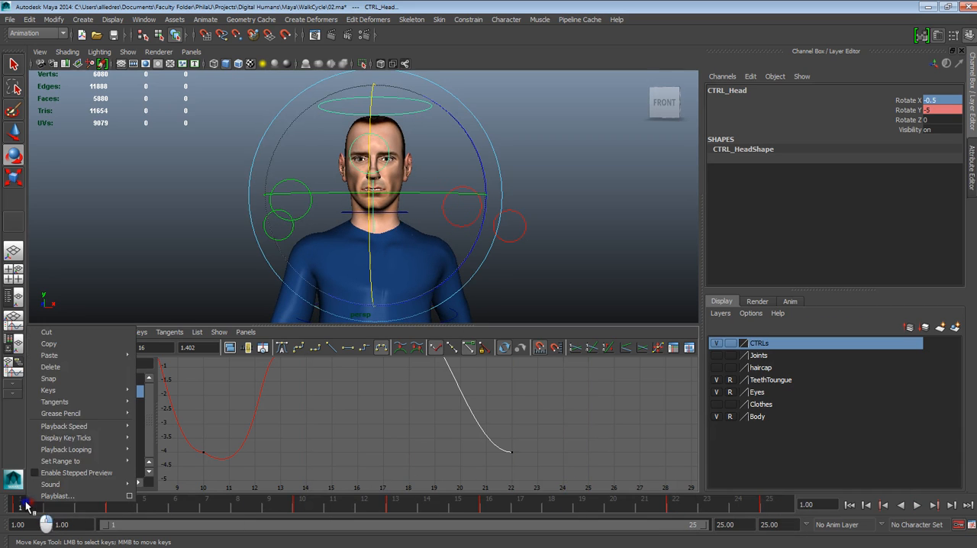
mouse_move(55, 359)
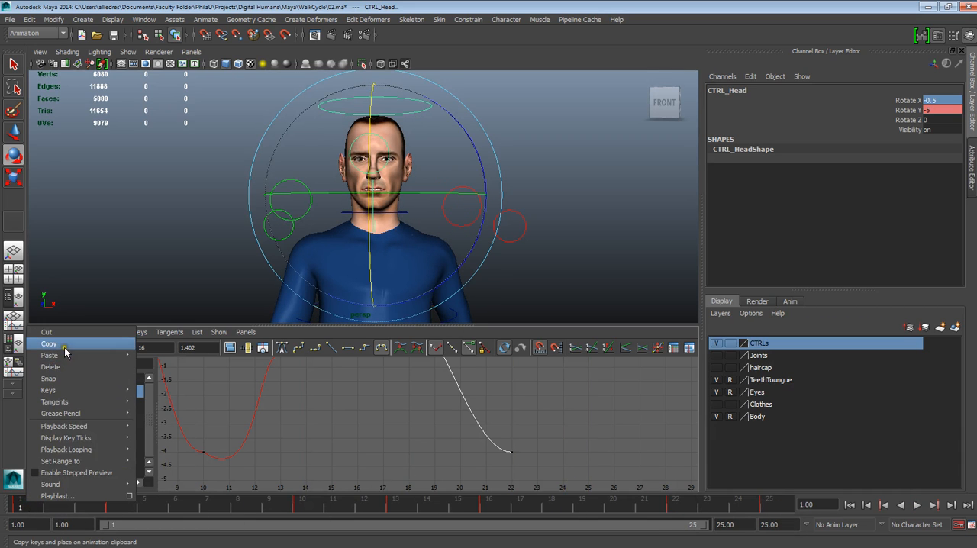
left_click(49, 343)
key("alt+v")
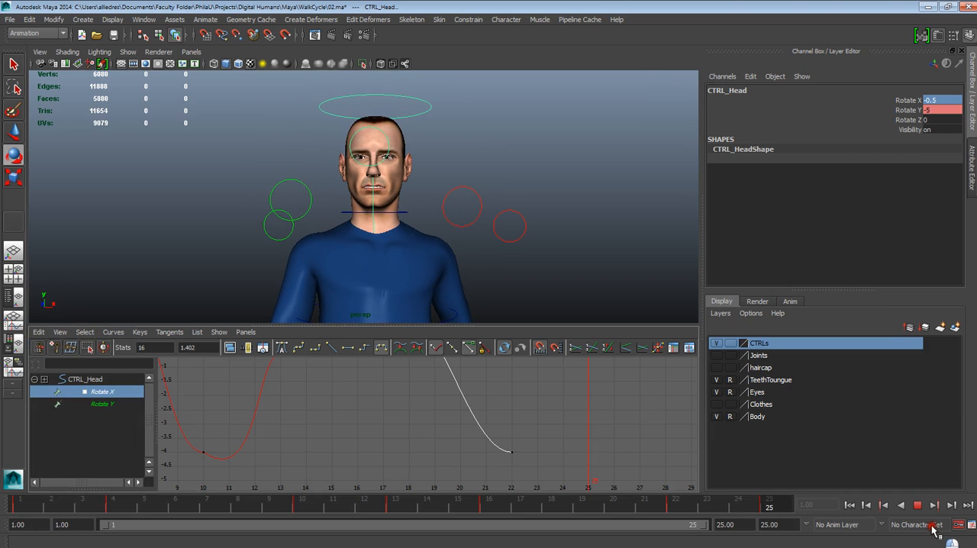
right_click(768, 507)
mouse_move(817, 422)
mouse_move(820, 359)
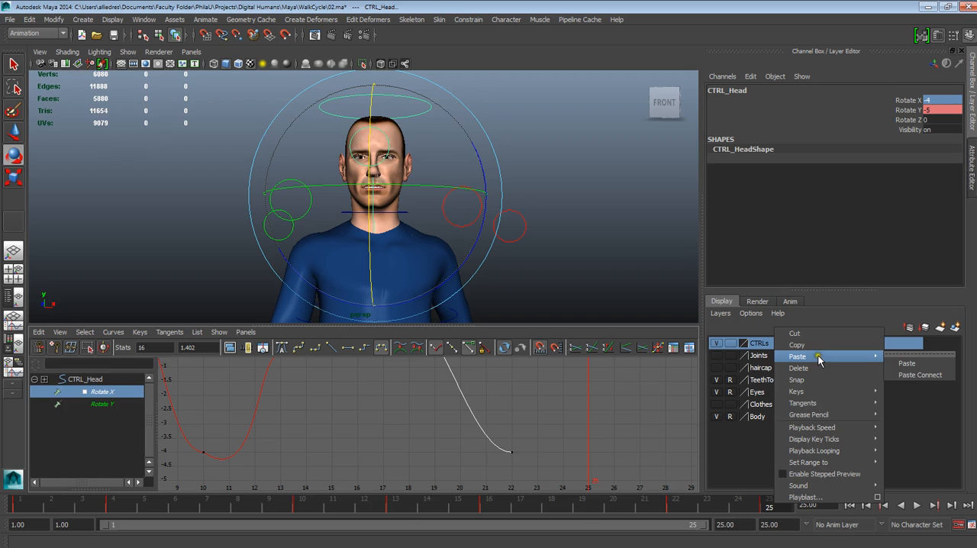
left_click(906, 364)
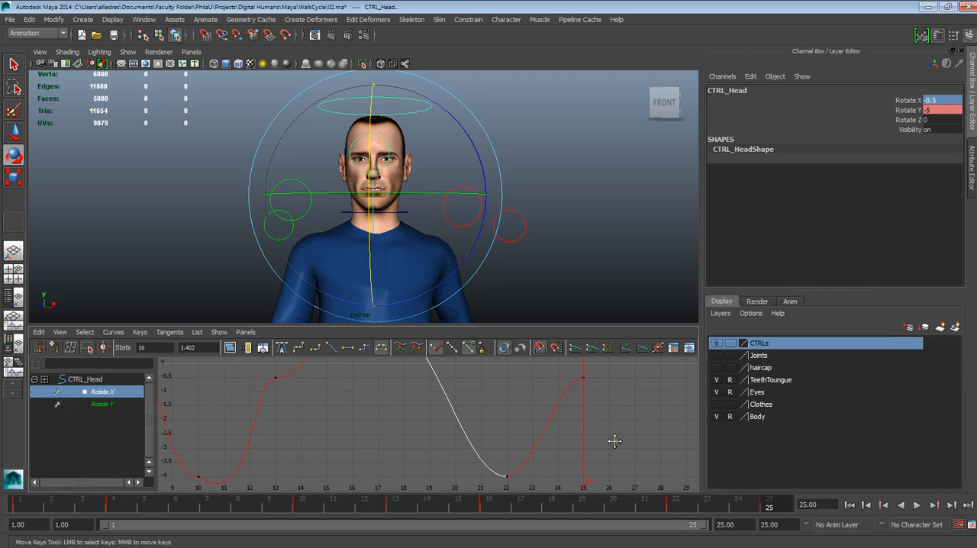
Free the weight of the frame 22 Rotate X key's outgoing tangent, pull its handle down and outward, and scrub to frame 24
middle_click_drag(537, 471, 546, 429, "alt")
mouse_move(498, 410)
left_mouse_down()
mouse_move(555, 489)
mouse_move(549, 447)
mouse_move(553, 461)
left_mouse_up()
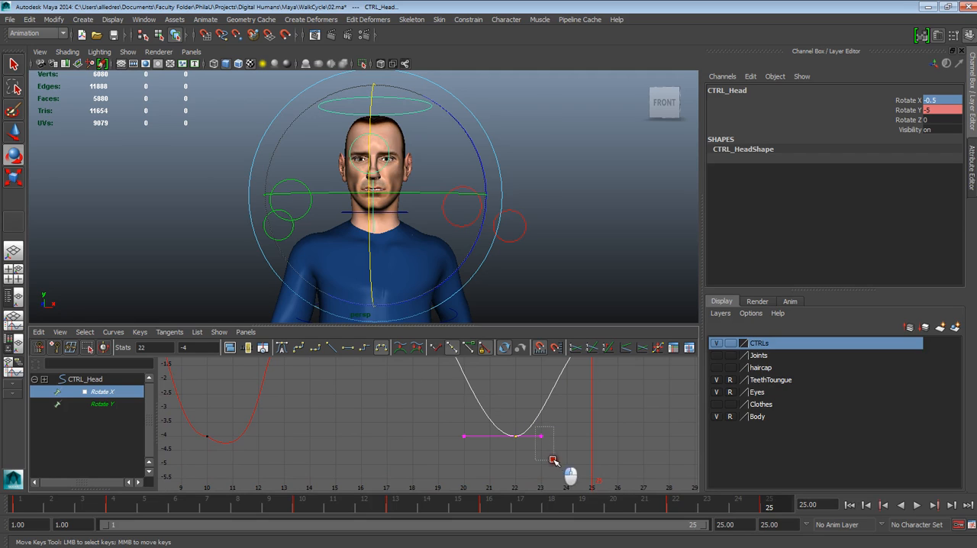
left_click(471, 350)
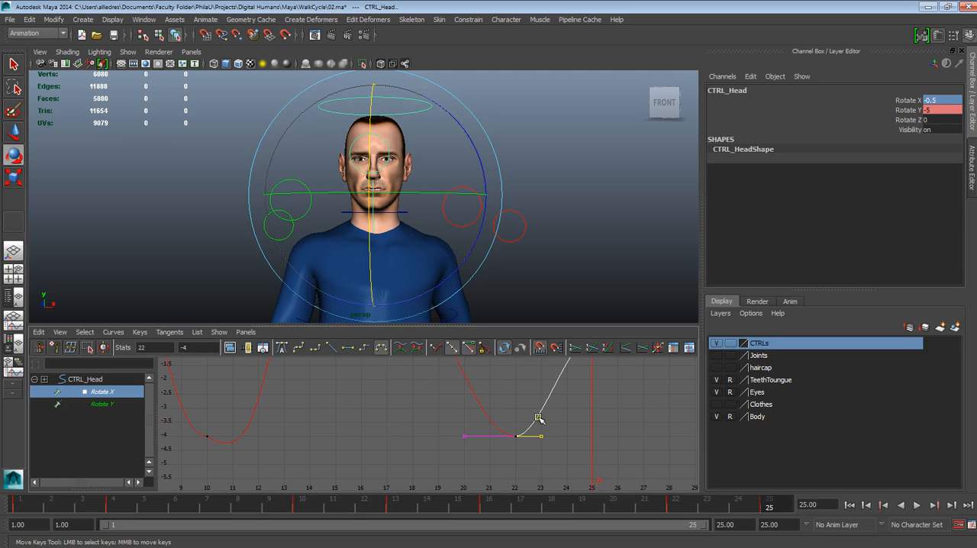
middle_click_drag(539, 435, 553, 461)
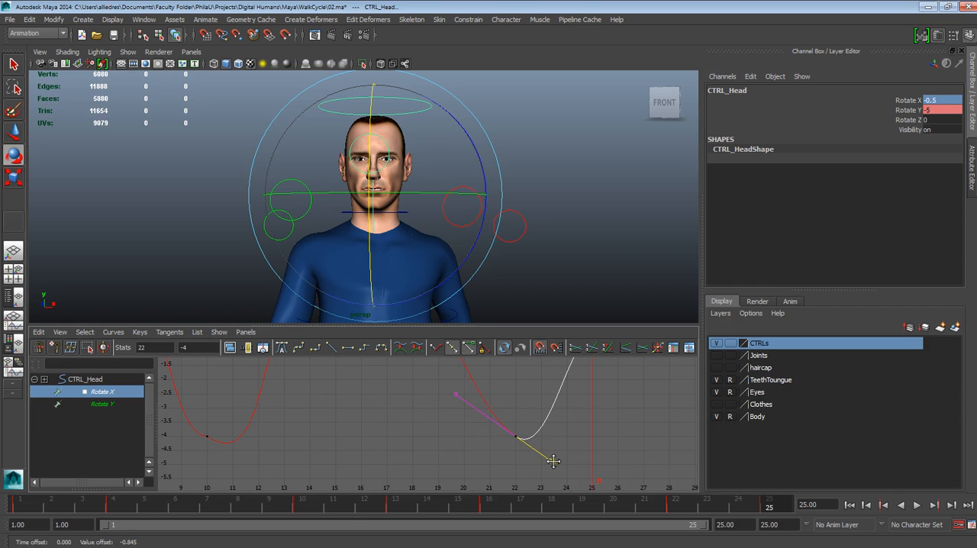
left_click_drag(652, 513, 740, 503)
Deselect the head control and play the walk cycle, examining the head motion from the front and the whole body from the side
scroll(371, 239, "down", 6)
left_click(541, 218)
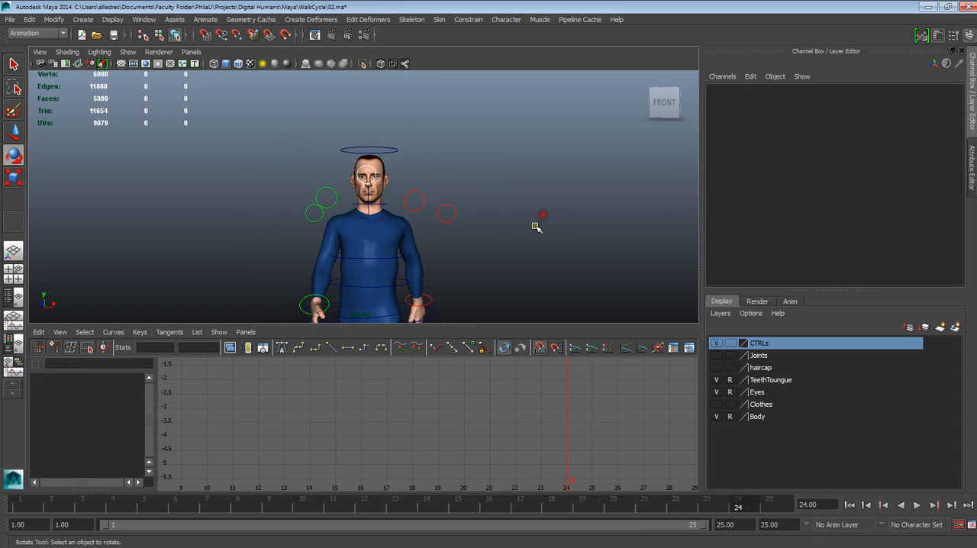
scroll(533, 231, "up", 4)
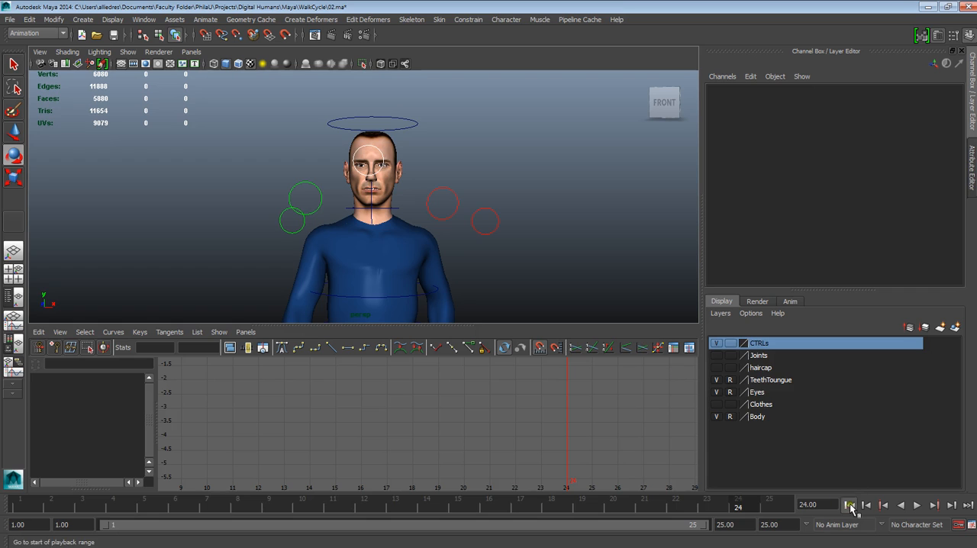
left_click(918, 506)
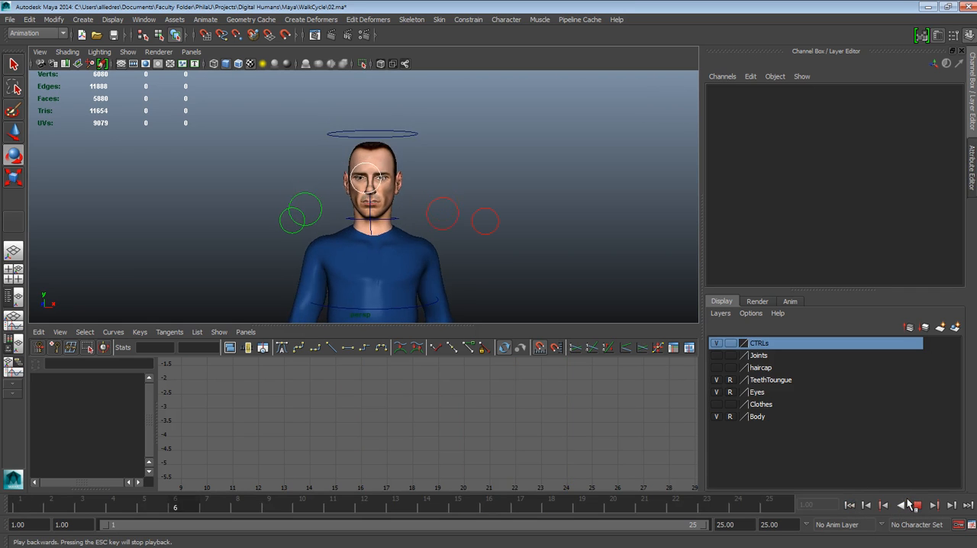
left_click_drag(438, 279, 516, 298, "alt")
middle_click_drag(515, 297, 448, 187, "alt")
left_click_drag(448, 188, 415, 191, "alt")
right_click_drag(402, 163, 388, 147, "alt")
left_click_drag(432, 222, 406, 227, "alt")
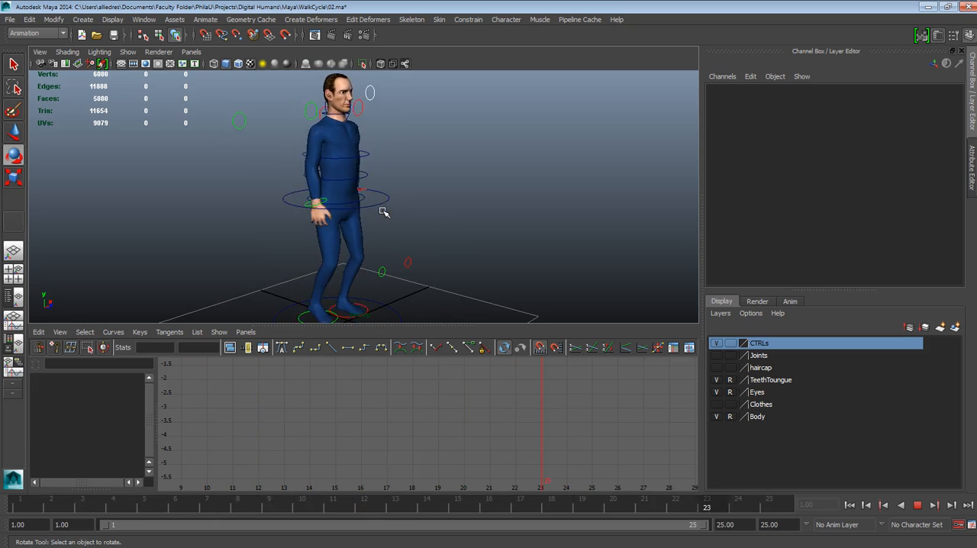
Enlarge the perspective view and examine the feet, then the arms and hands, while the walk cycle plays
left_click_drag(411, 221, 439, 381, "alt")
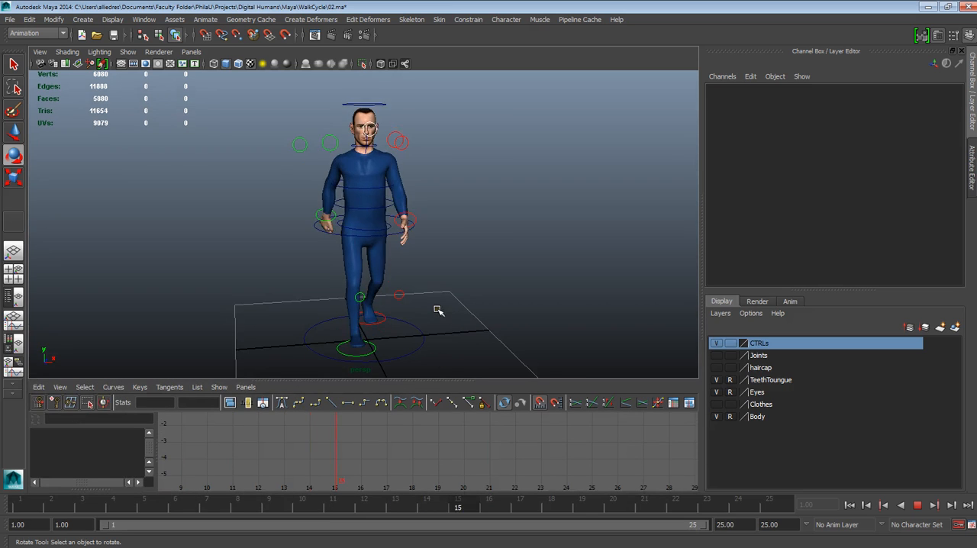
left_click_drag(430, 306, 483, 303, "alt")
scroll(445, 331, "up", 2)
middle_click_drag(395, 301, 409, 176, "alt")
scroll(424, 199, "up", 3)
left_click_drag(439, 218, 442, 194, "alt")
middle_click_drag(424, 229, 436, 299, "alt")
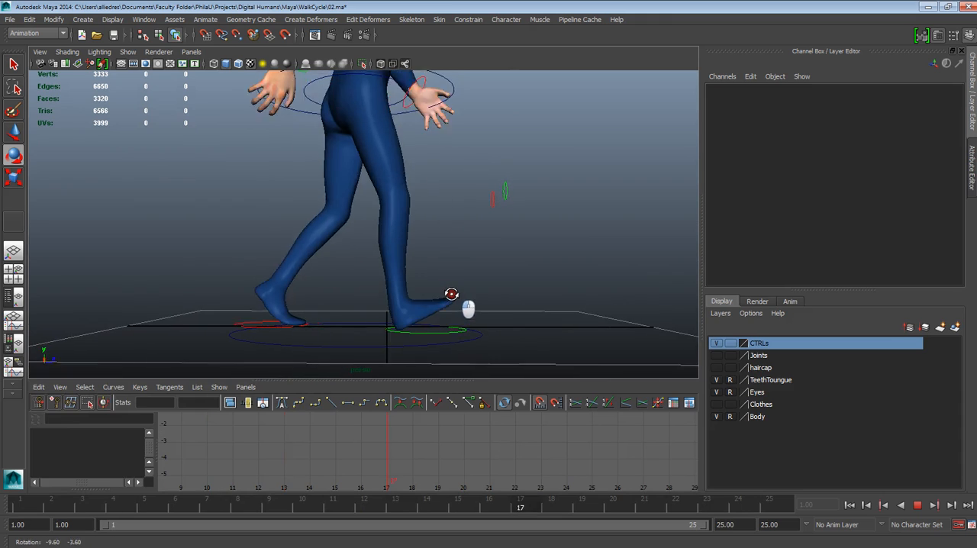
left_click_drag(452, 293, 425, 278, "alt")
scroll(423, 273, "down", 3)
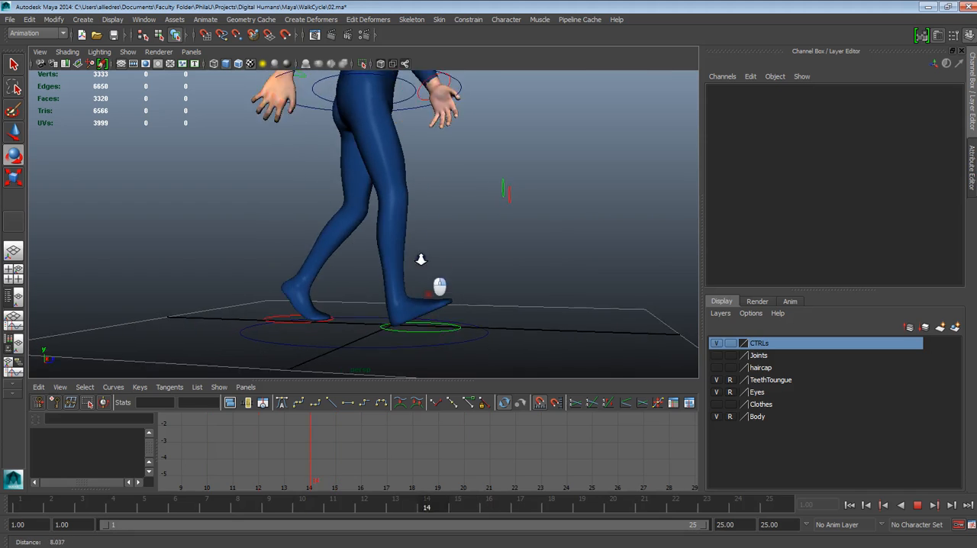
middle_click_drag(423, 188, 448, 344, "alt")
left_click_drag(432, 315, 339, 313, "alt")
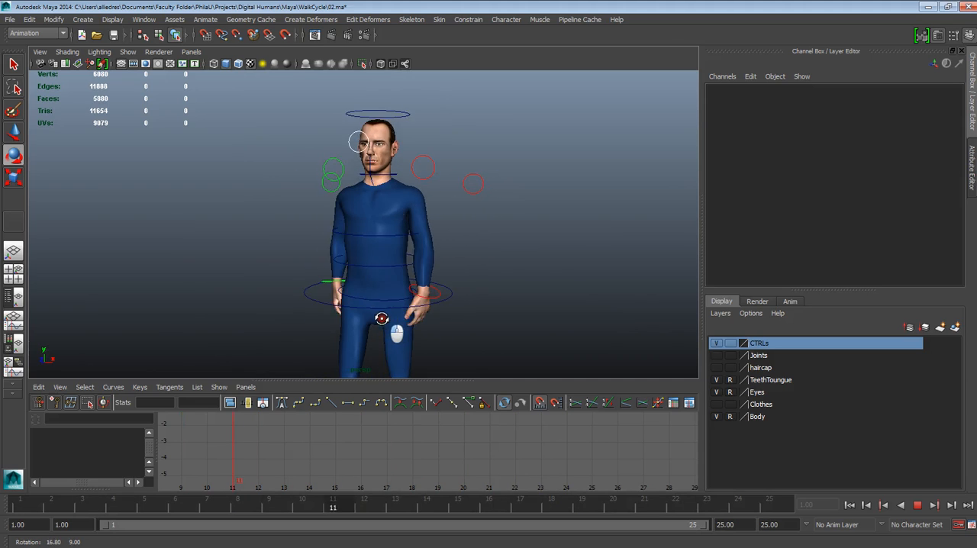
middle_click_drag(406, 258, 407, 206, "alt")
right_click_drag(413, 288, 429, 387, "alt")
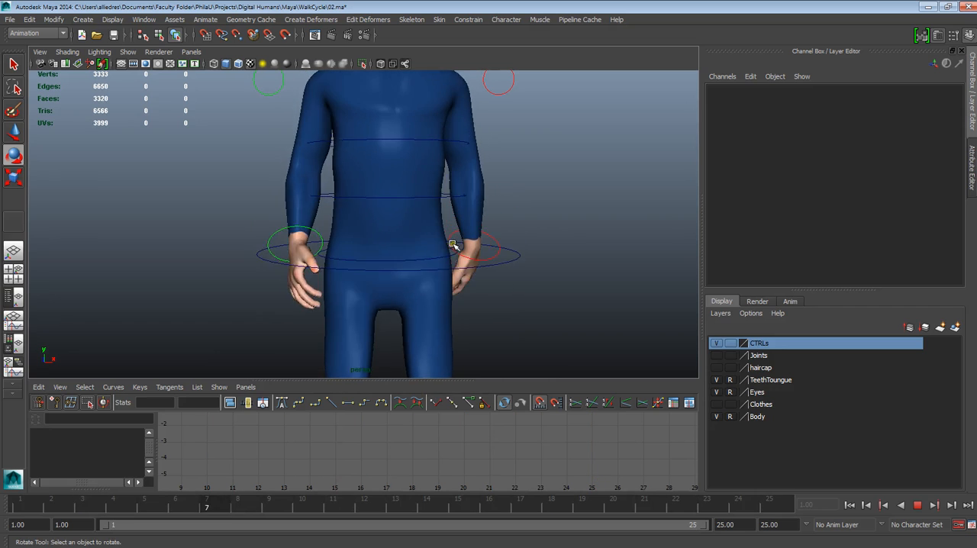
Stop playback and, at frame 7 in the enlarged perspective view, move the right wrist control slightly outward to Translate X 1.184
left_click(917, 506)
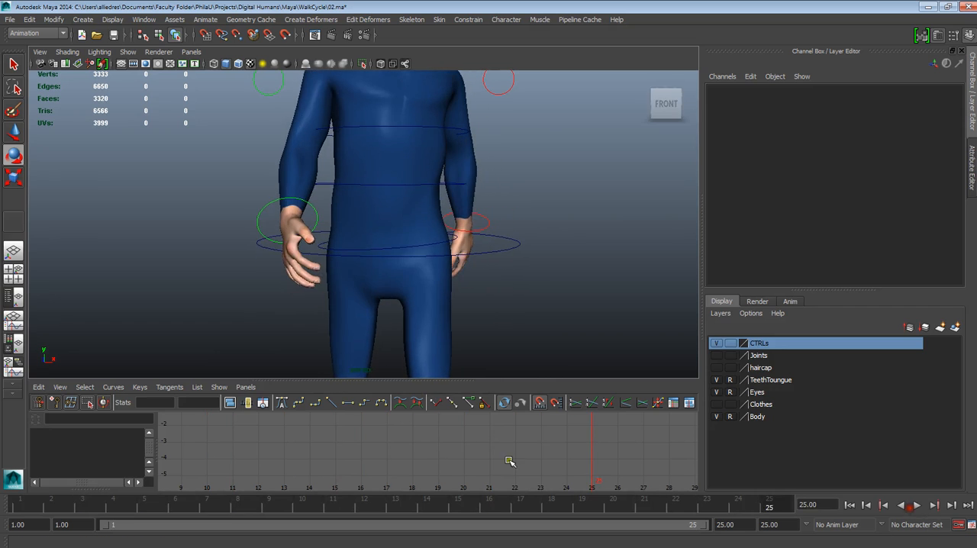
left_click(313, 203)
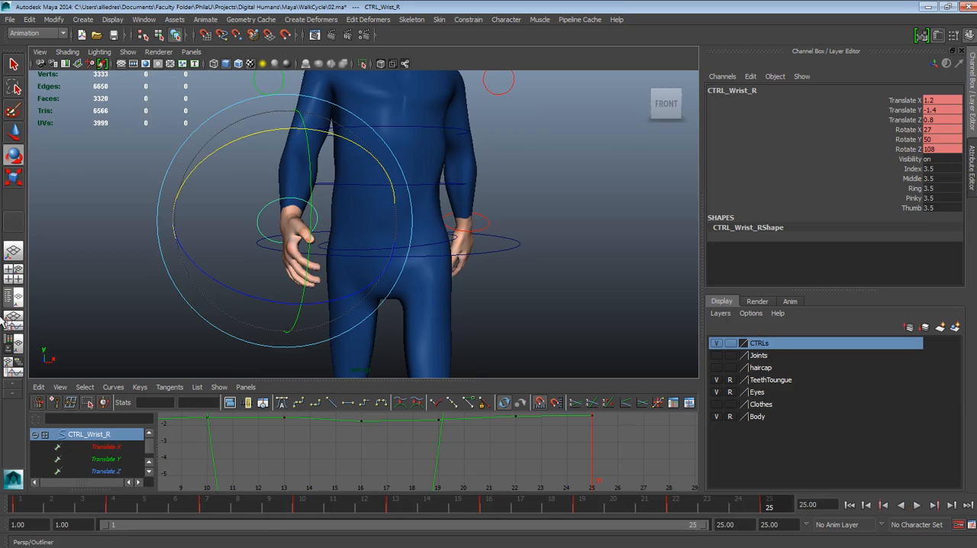
left_click(13, 133)
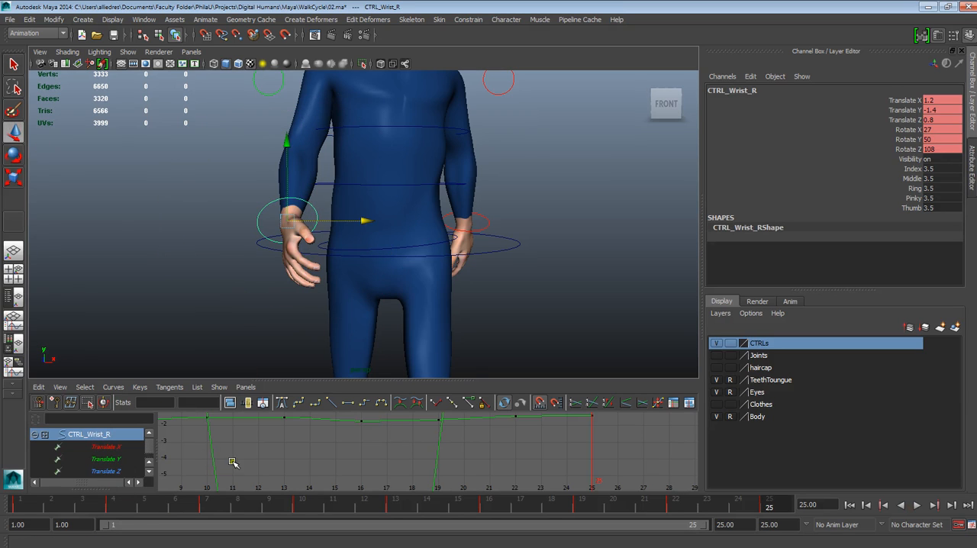
left_click_drag(264, 380, 257, 344)
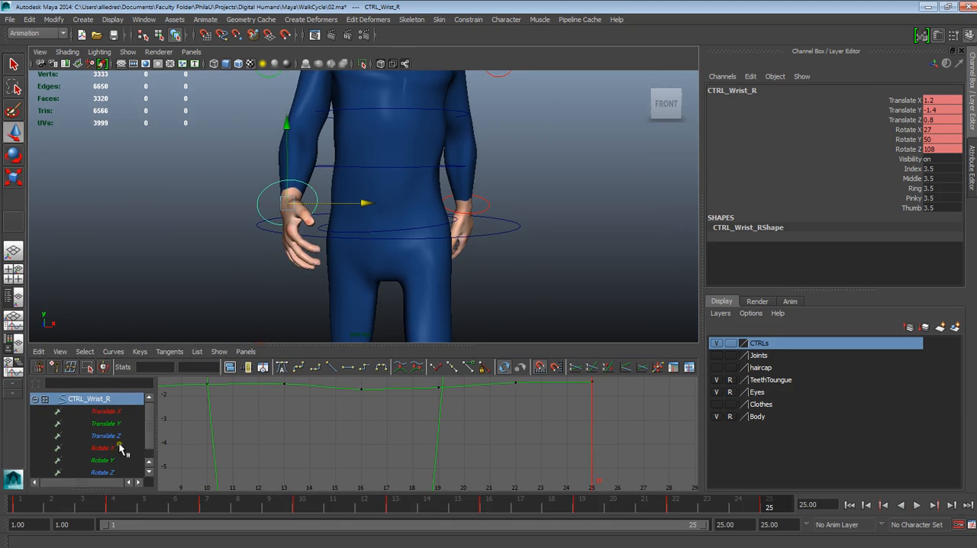
left_click(18, 260)
left_click_drag(191, 507, 222, 516)
mouse_move(330, 438)
left_mouse_down("alt")
mouse_move(392, 425)
mouse_move(321, 420)
left_mouse_up("alt")
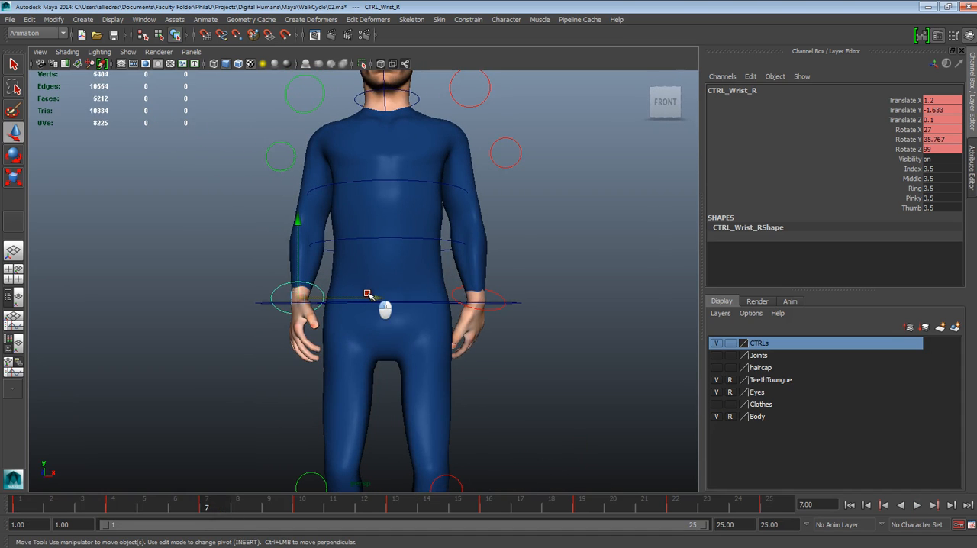
left_click(334, 297)
left_click(357, 300)
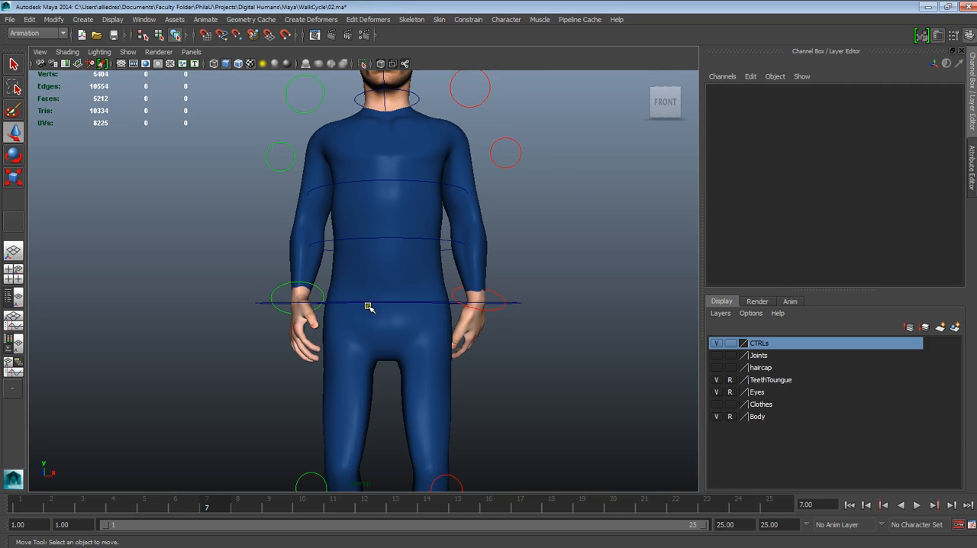
key("ctrl+z")
left_click_drag(370, 300, 364, 297)
Select the left wrist control at frame 7 and move it slightly outward to Translate X -1.165
left_click_drag(481, 353, 482, 357, "alt")
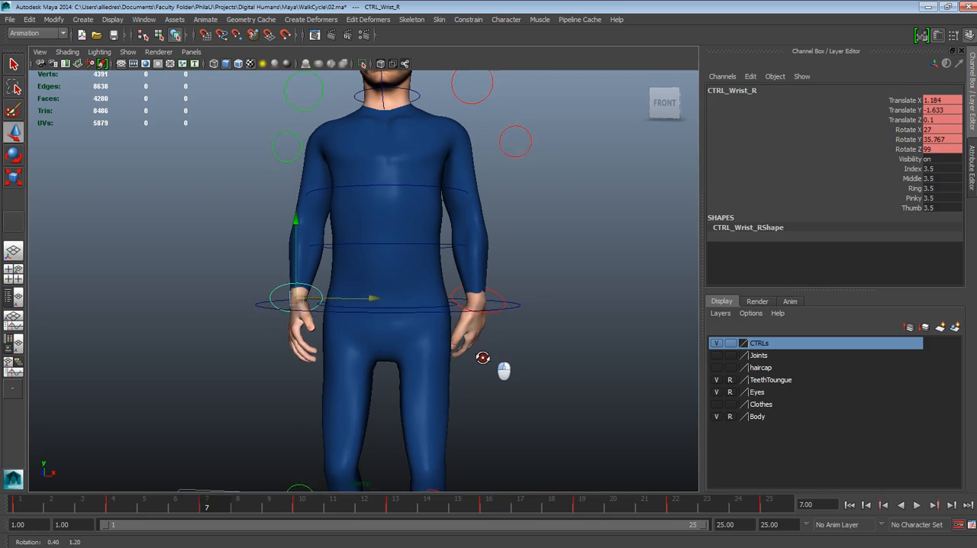
left_click(504, 302)
left_click_drag(517, 299, 522, 299)
left_click_drag(514, 336, 524, 336, "alt")
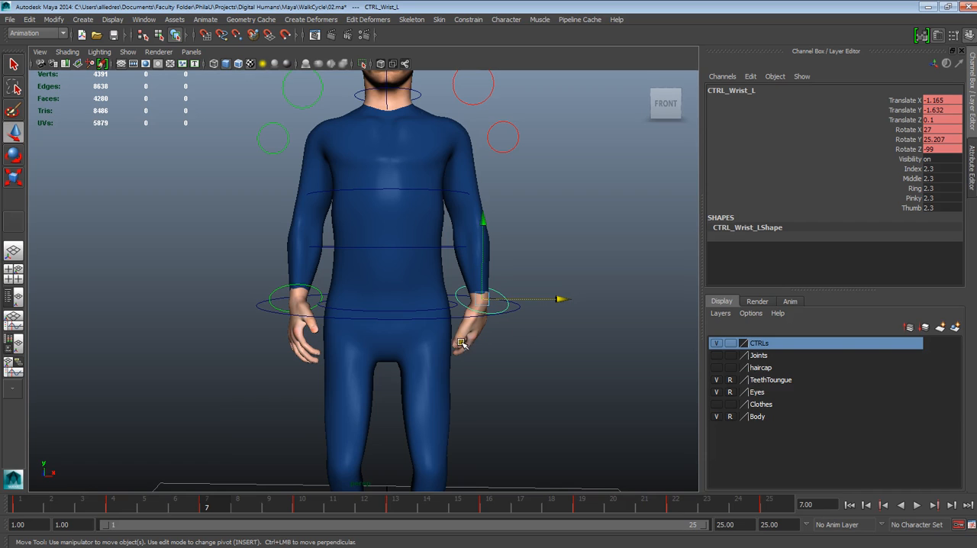
At frame 19, move both wrist controls slightly outward from the hips, bringing the right one to Translate X 1.157
left_click_drag(202, 505, 580, 507)
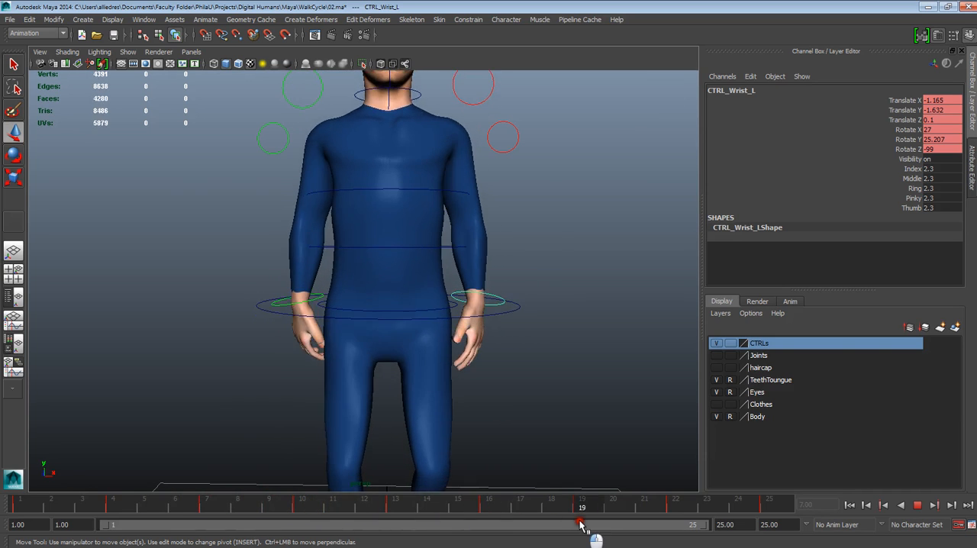
left_click_drag(492, 416, 462, 405, "alt")
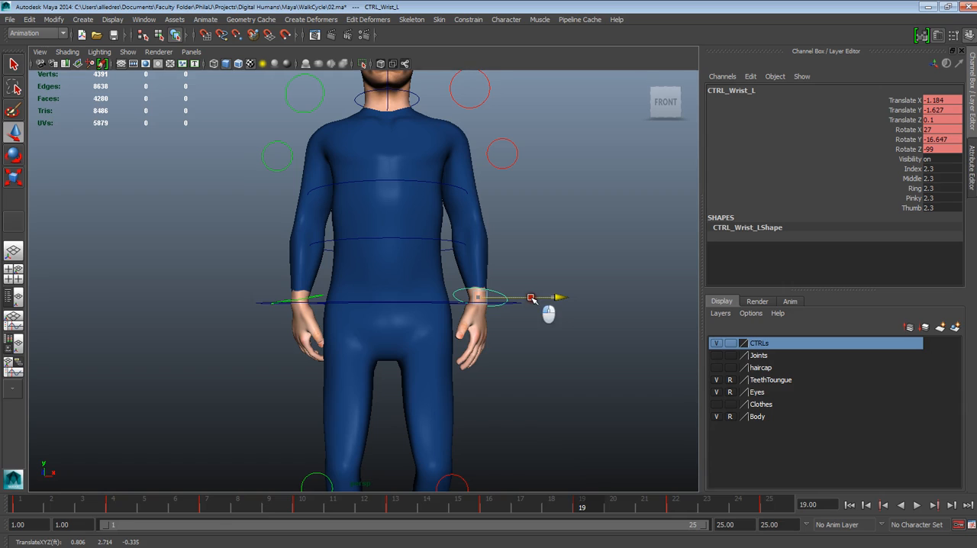
left_click(332, 300)
left_click_drag(334, 300, 331, 300)
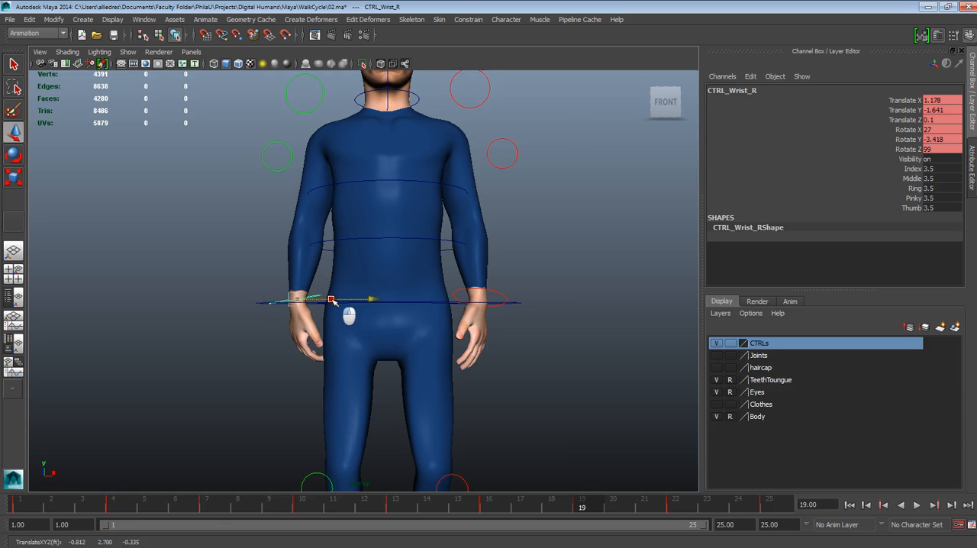
left_click(13, 155)
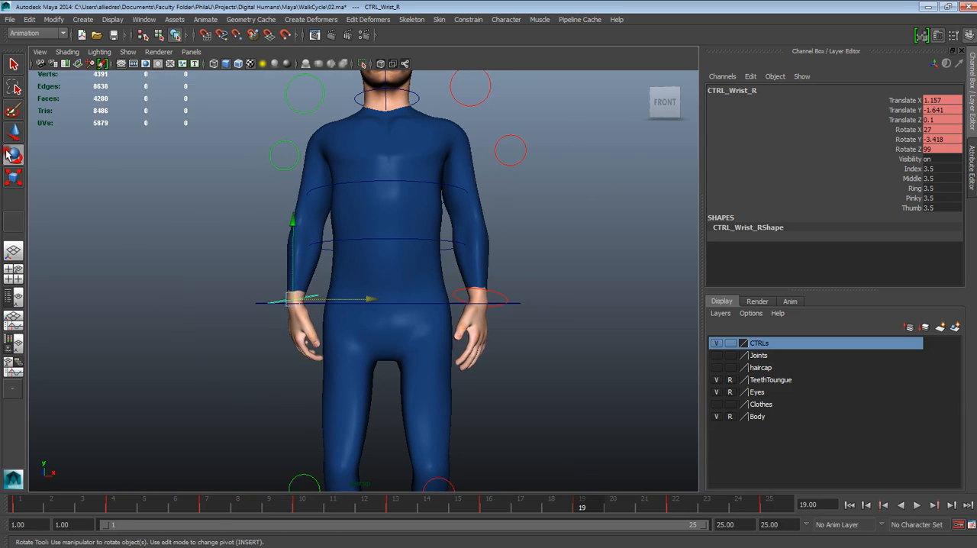
Play the walk cycle from frame 1 and examine the arms and whole body from the front and side, ending with nothing selected
left_click_drag(187, 266, 191, 258)
left_click_drag(529, 355, 591, 362, "alt")
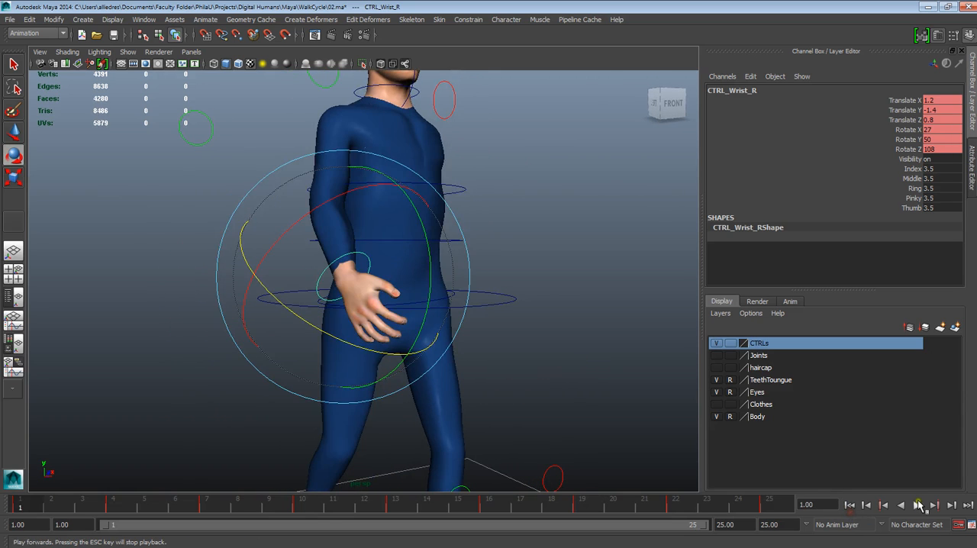
left_click(918, 505)
left_click_drag(546, 380, 506, 382, "alt")
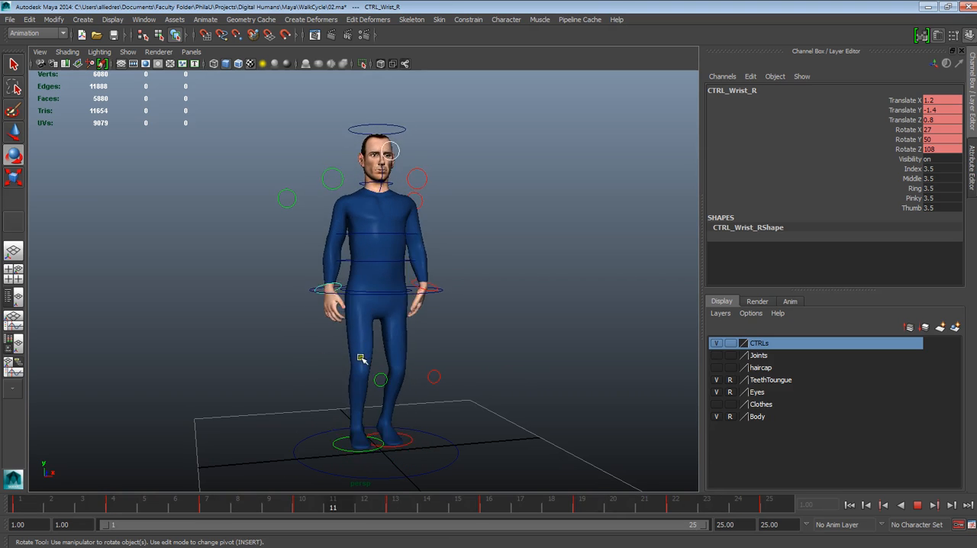
left_click_drag(367, 443, 396, 353, "alt")
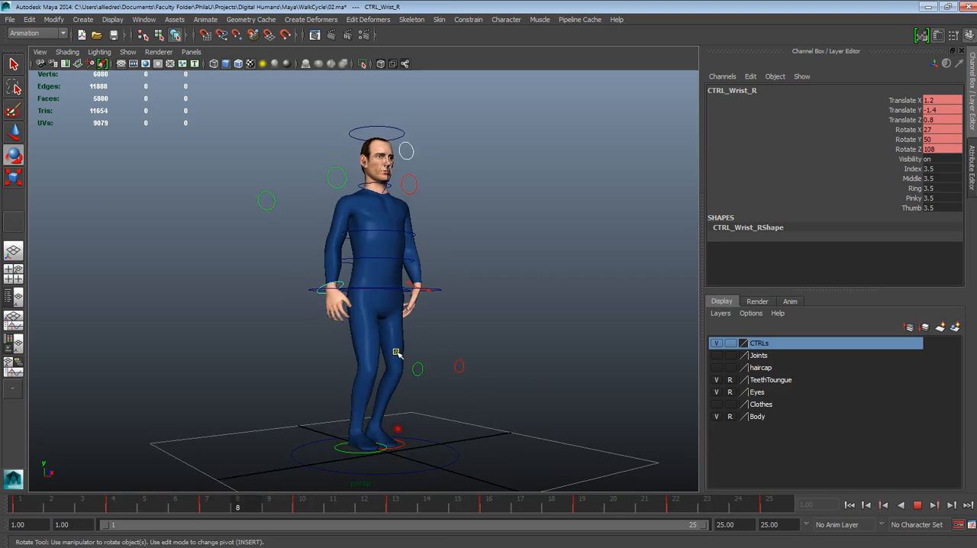
left_click_drag(428, 465, 353, 419, "alt")
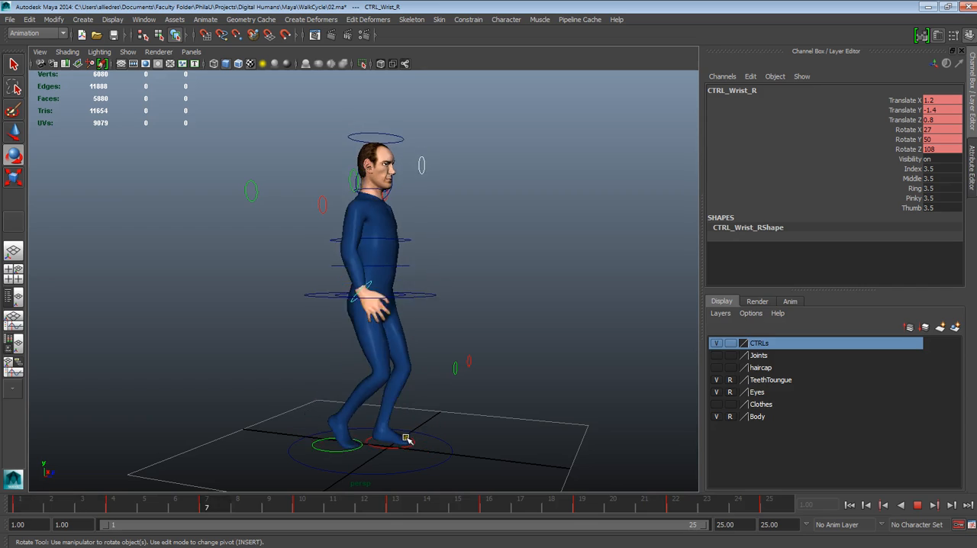
left_click_drag(423, 359, 387, 347, "alt")
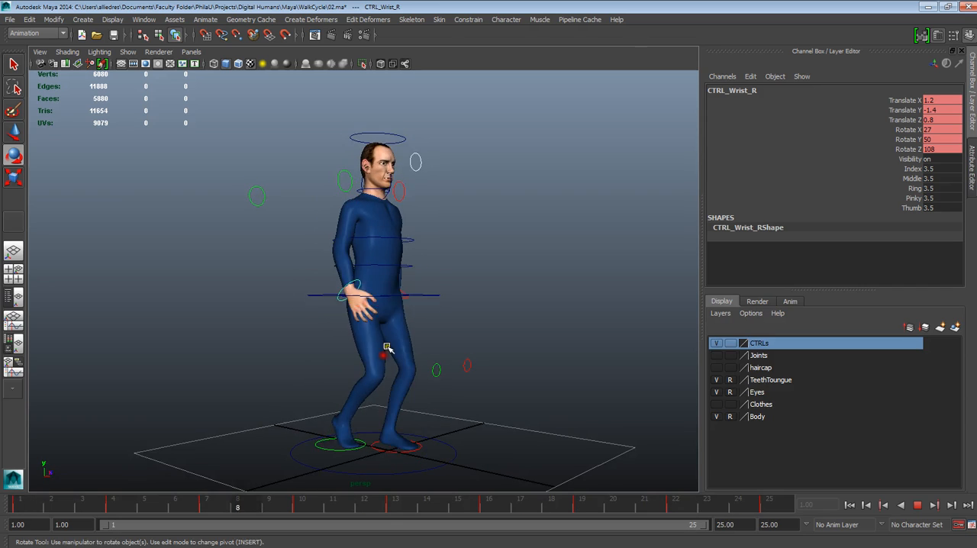
left_click_drag(408, 405, 447, 404, "alt")
left_click_drag(458, 439, 395, 436, "alt")
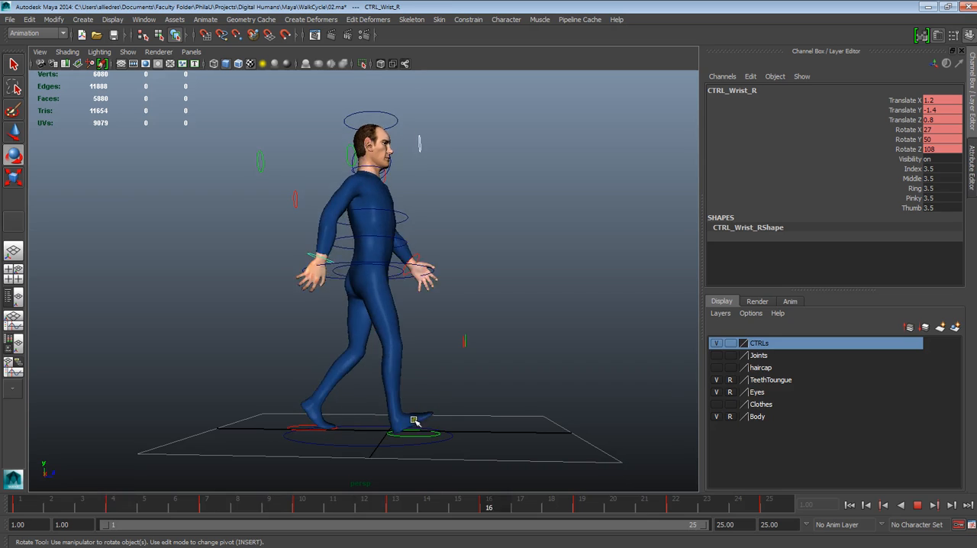
left_click_drag(484, 410, 424, 408, "alt")
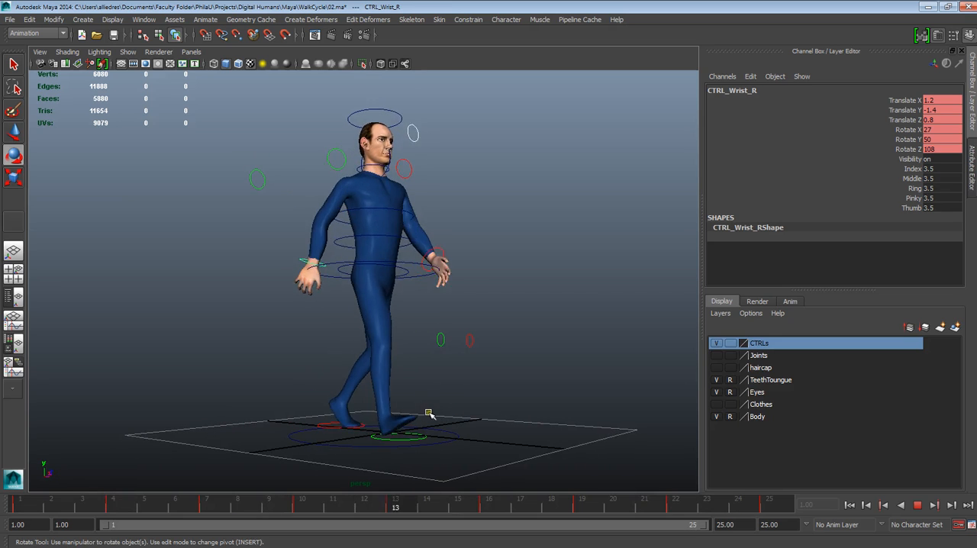
left_click_drag(412, 443, 417, 439, "alt")
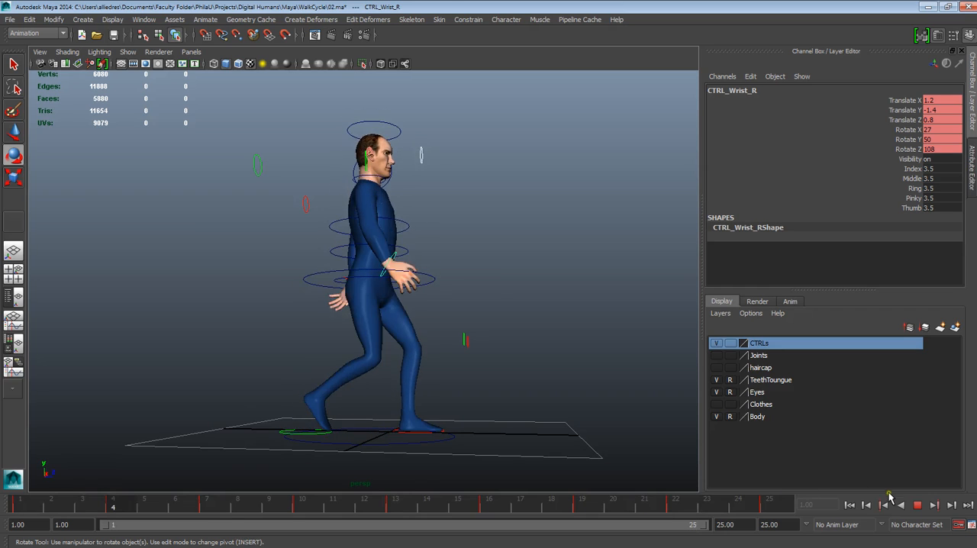
left_click(918, 506)
left_click(624, 397)
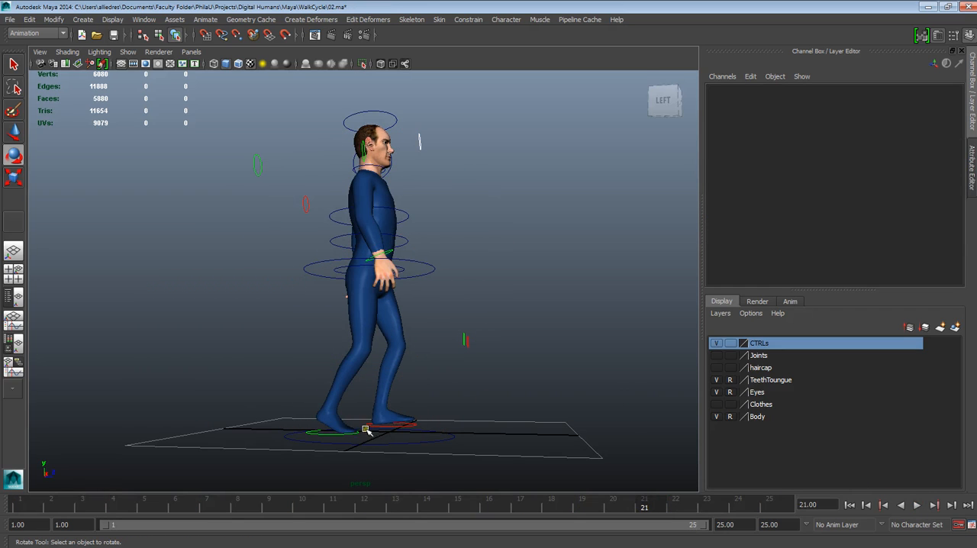
Set the left foot control's Toe Roll to 3.7 at frame 1 and key that channel
left_click(332, 436)
scroll(458, 390, "up", 5)
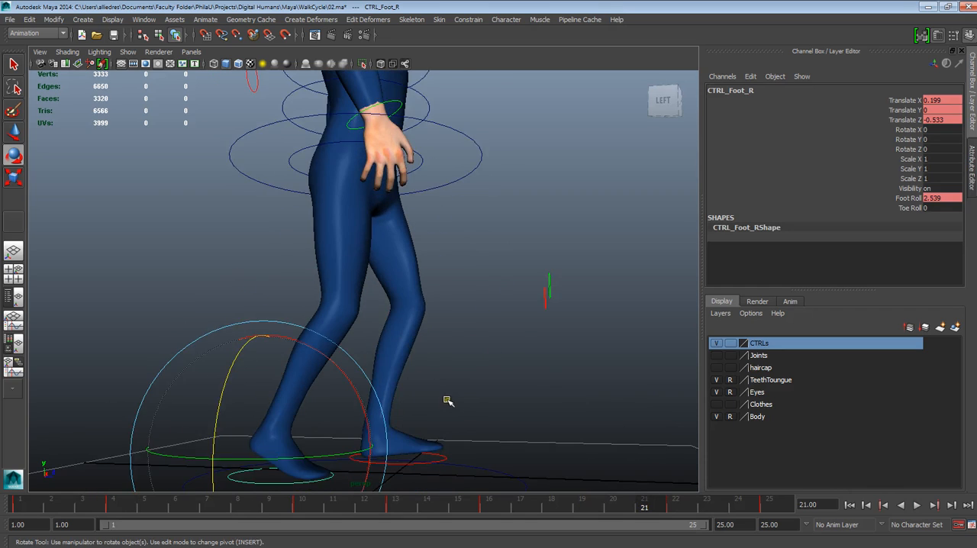
scroll(449, 401, "down", 2)
mouse_move(42, 503)
left_mouse_down()
mouse_move(87, 514)
mouse_move(52, 515)
left_mouse_up()
left_click(452, 432)
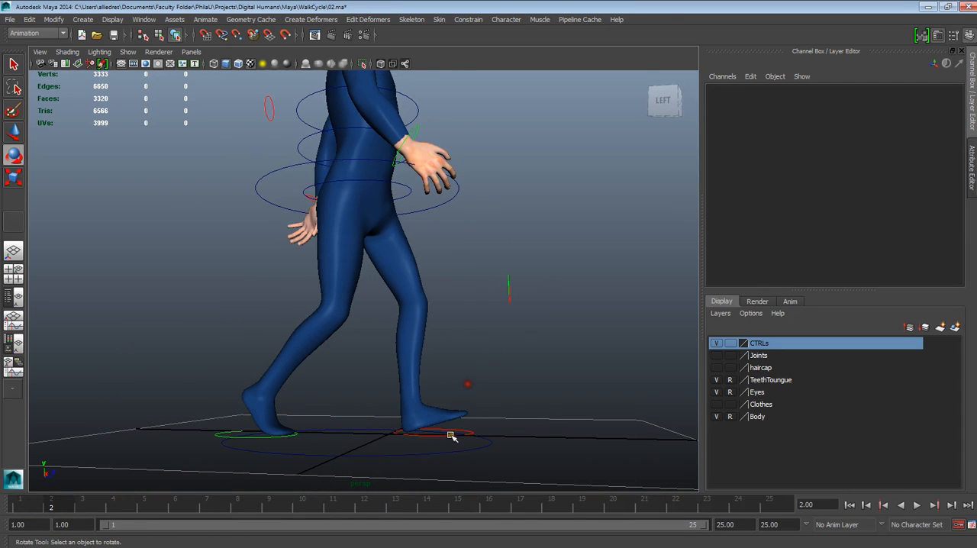
left_click(440, 435)
left_click(31, 506)
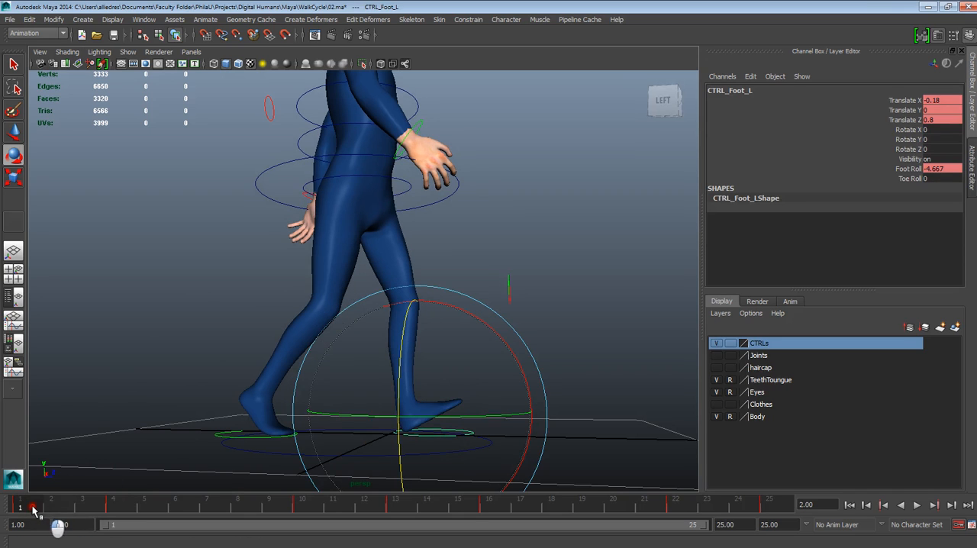
left_click(911, 179)
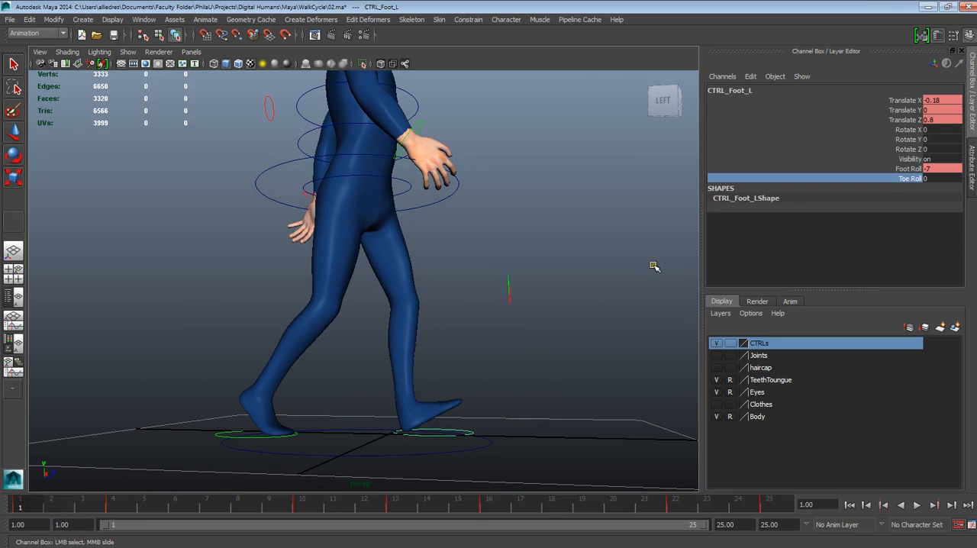
mouse_move(671, 181)
middle_mouse_down()
mouse_move(657, 181)
mouse_move(699, 182)
mouse_move(689, 184)
middle_mouse_up()
right_click(898, 182)
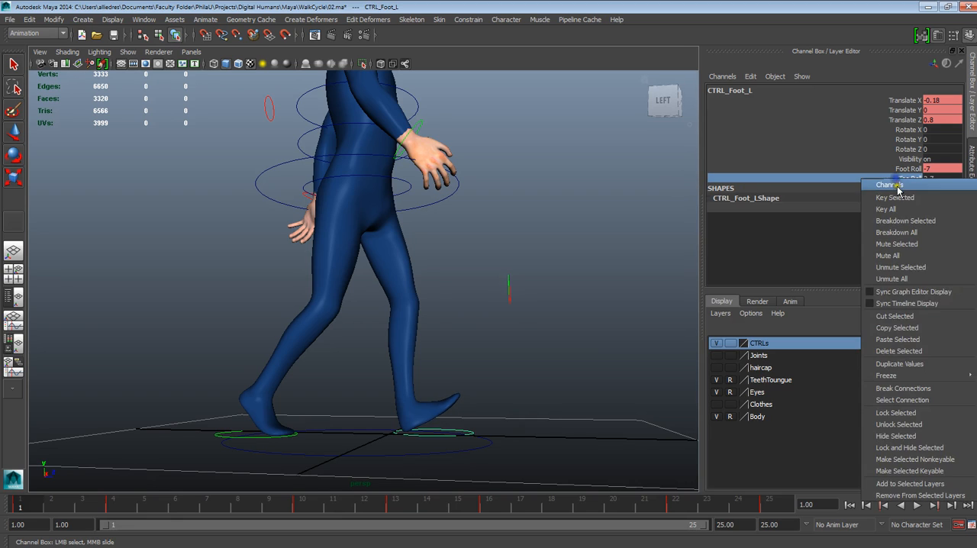
left_click(895, 194)
Set the left foot's Toe Roll to 0 at frame 4, and scrub to frame 25
left_click_drag(69, 516, 131, 520)
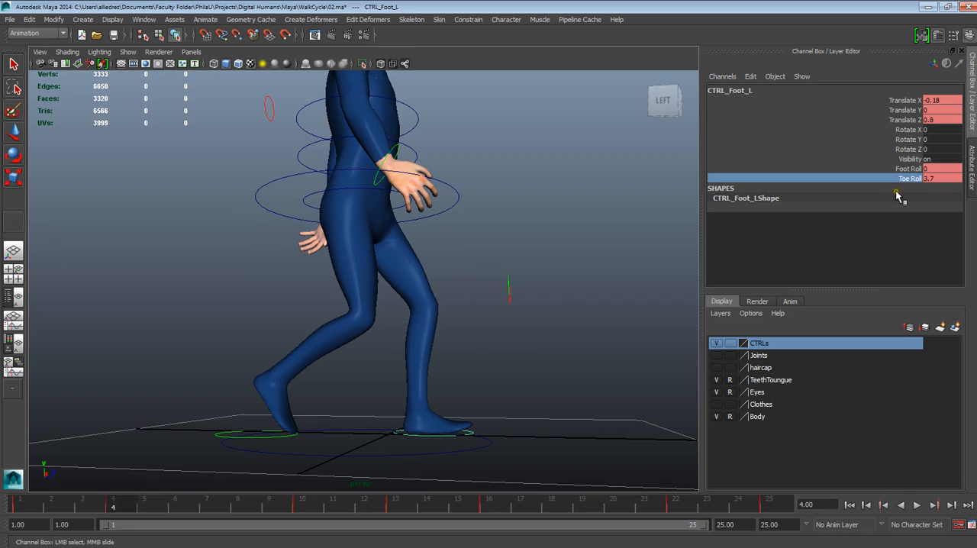
double_click(930, 179)
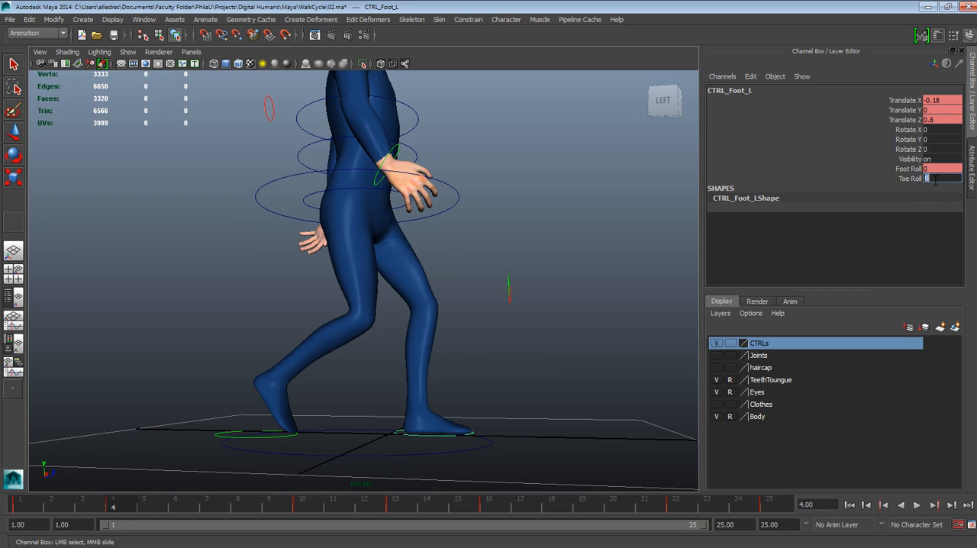
left_click_drag(115, 513, 785, 507)
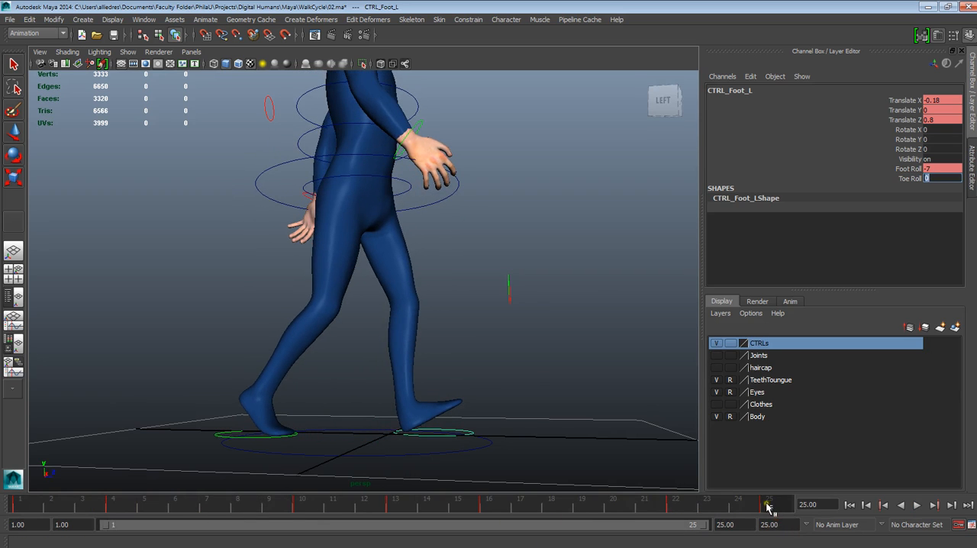
Copy the left foot control's frame 1 keys and paste them at frame 25 to close the cycle
left_click(24, 507)
right_click(23, 506)
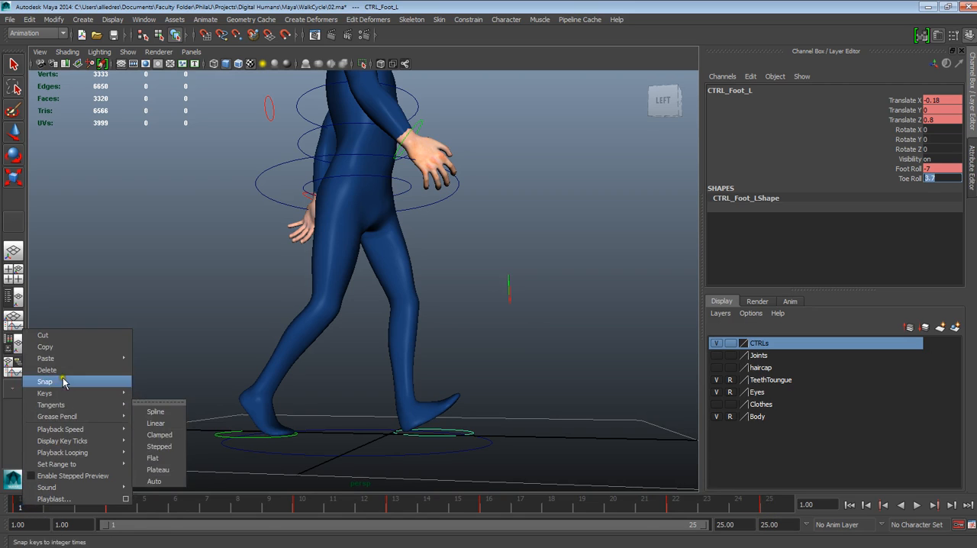
left_click(45, 346)
left_click(770, 507)
right_click(780, 507)
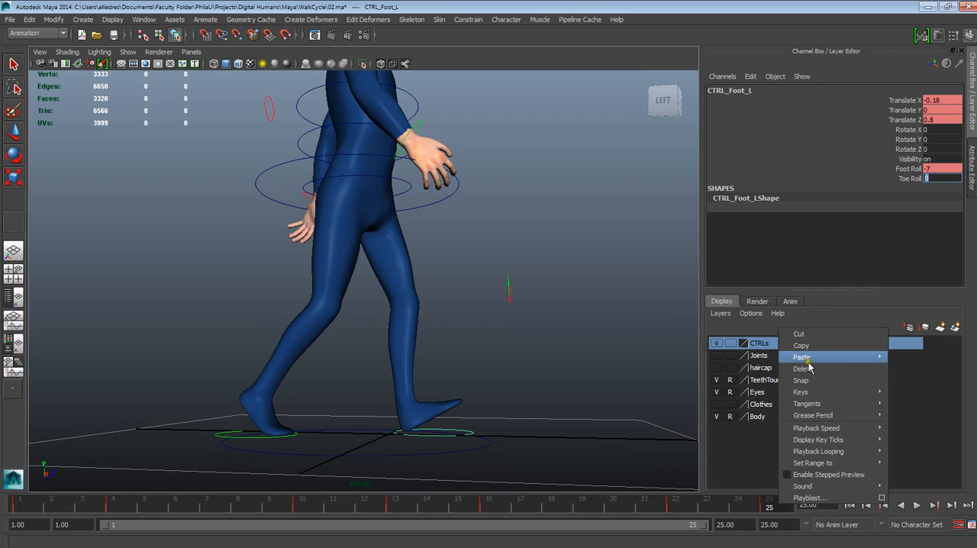
mouse_move(829, 358)
left_click(901, 365)
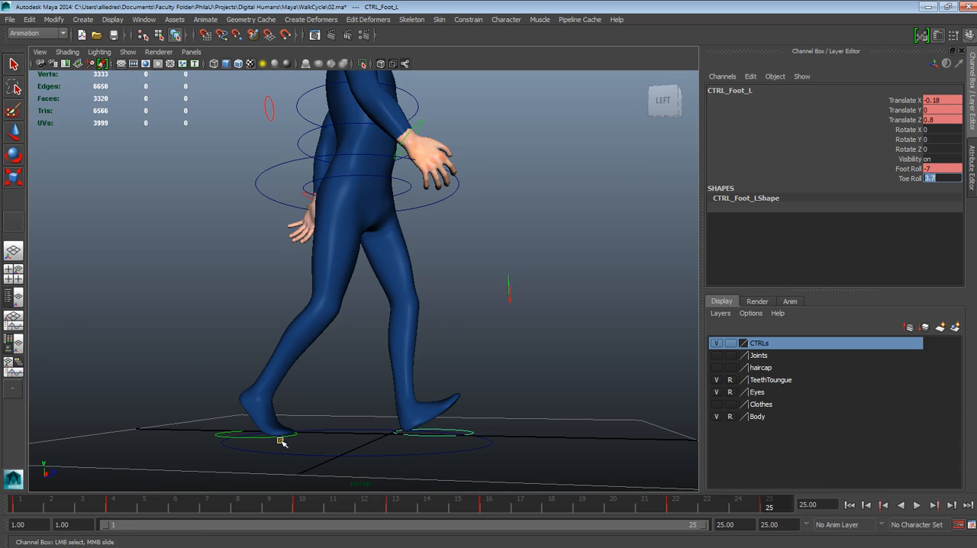
Key the right foot control's Toe Roll at frame 13 with a value of 5.4, and scrub back to frame 10
left_click(248, 439)
key("e")
mouse_move(120, 514)
left_mouse_down()
mouse_move(22, 514)
mouse_move(400, 522)
left_mouse_up()
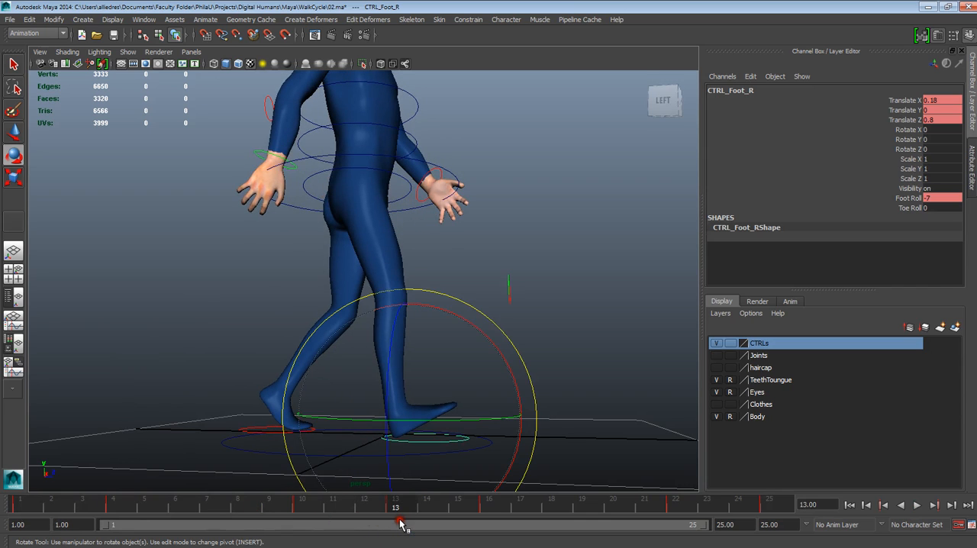
left_click(911, 208)
right_click(913, 210)
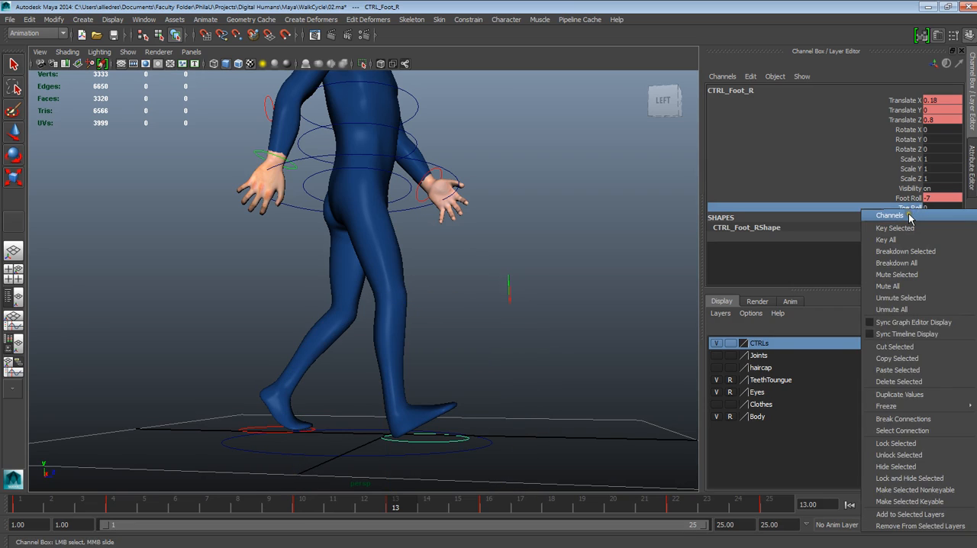
left_click(908, 227)
middle_click_drag(663, 209, 695, 214)
left_click_drag(413, 511, 316, 515)
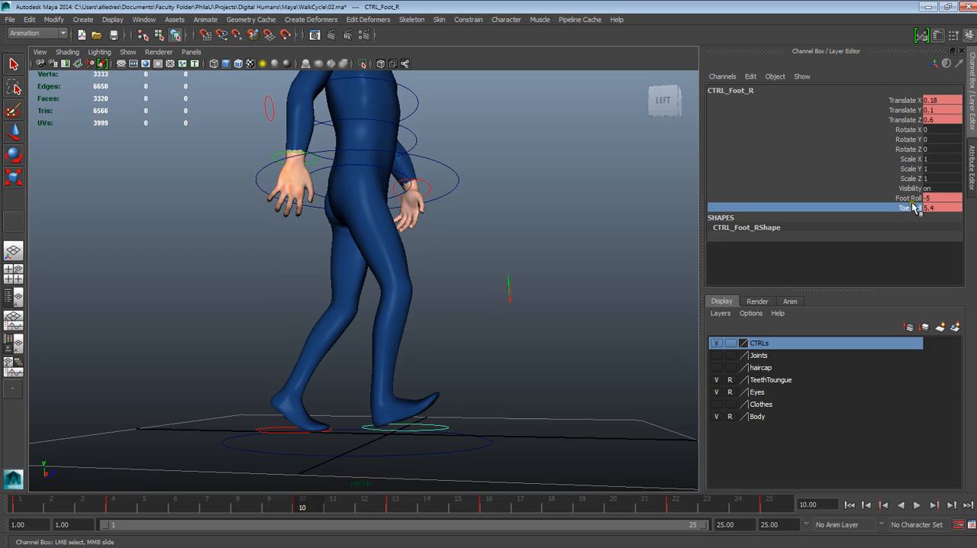
Set the right foot control's Toe Roll to 0 at frame 10 and again at frame 16
double_click(938, 208)
type("0")
key("Return")
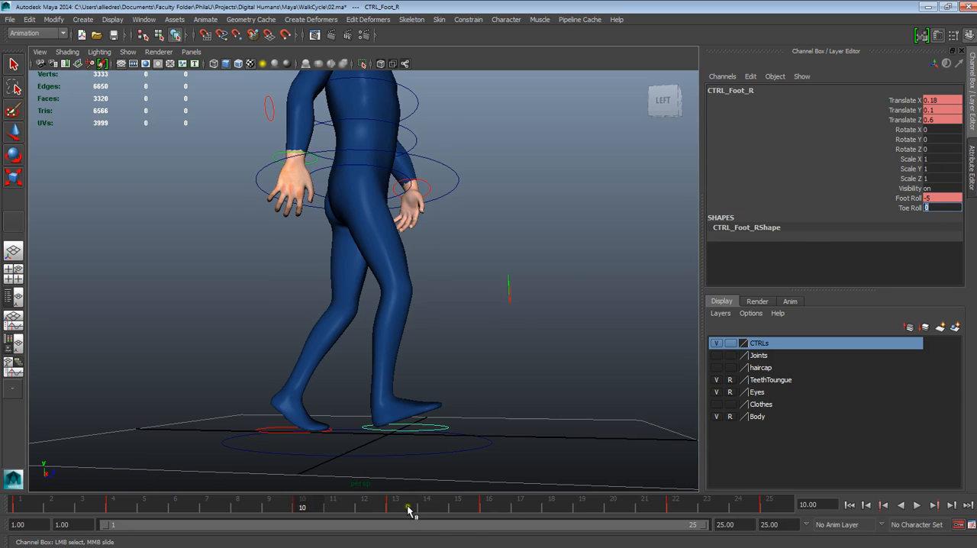
key("alt+v")
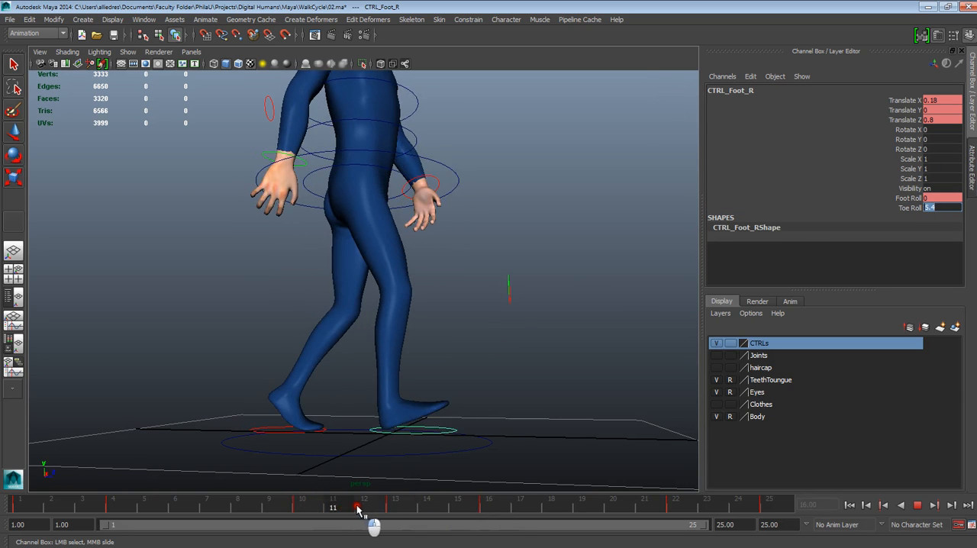
key("alt+v")
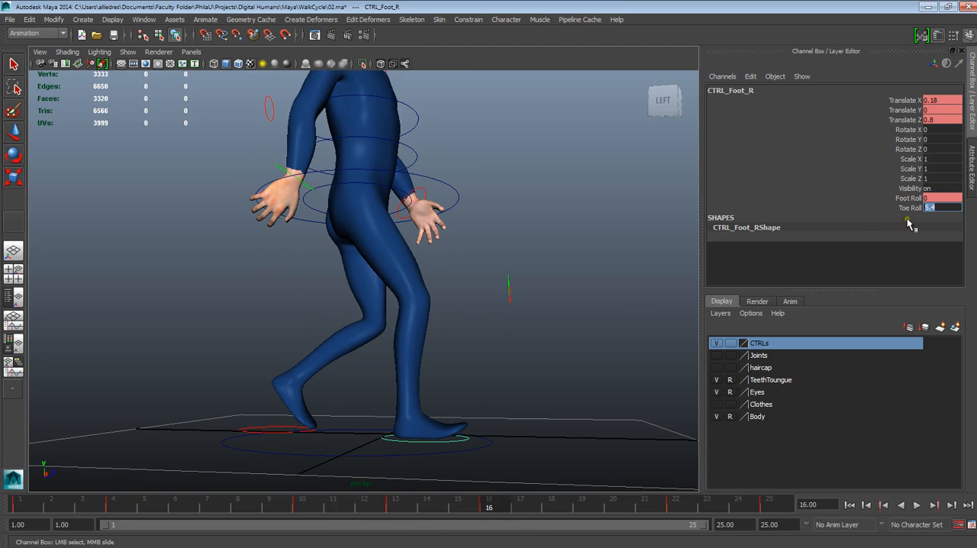
double_click(931, 207)
type("0")
key("Return")
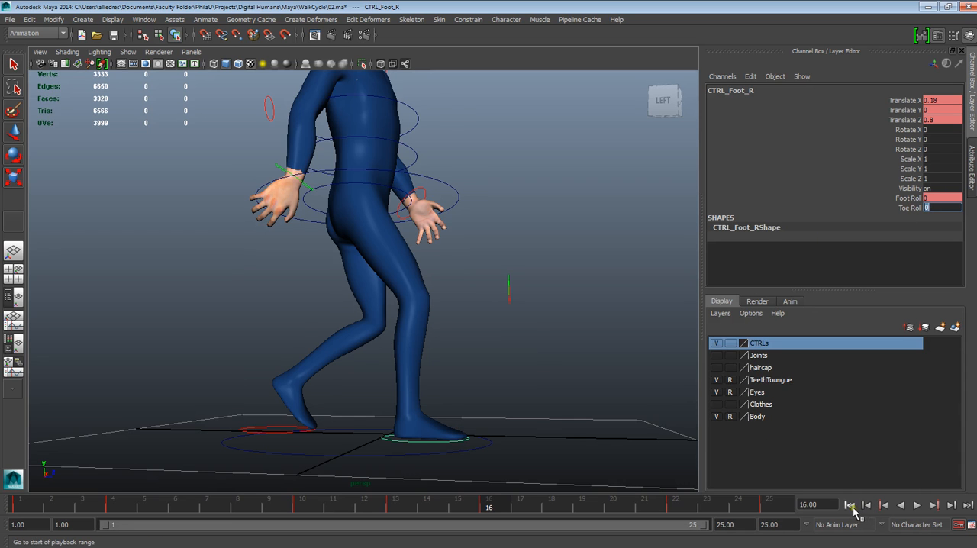
Play the walk cycle from frame 1, check the toe rolls and full-body motion from the side, and stop playback
left_click(853, 507)
left_click(911, 509)
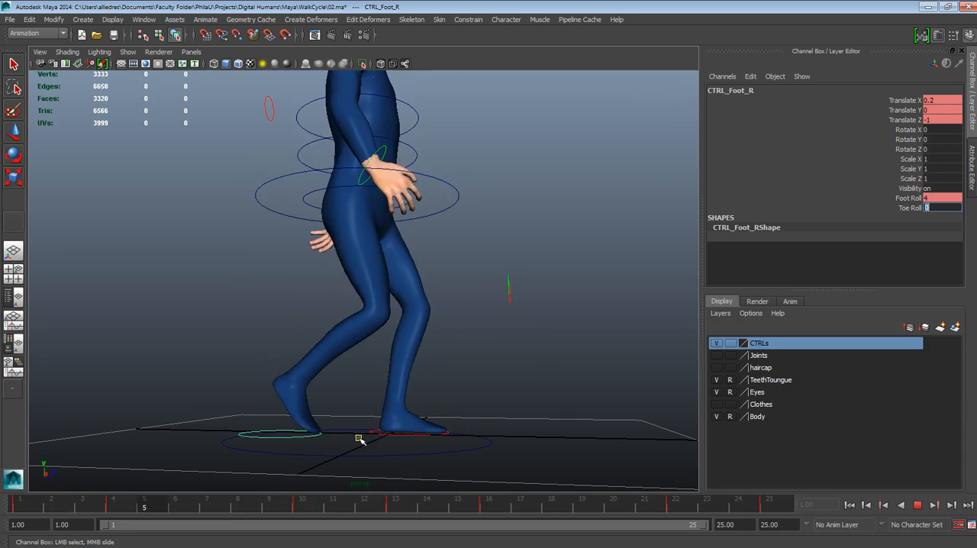
scroll(396, 407, "down", 2)
left_click_drag(396, 408, 508, 354, "alt")
scroll(507, 363, "up", 3)
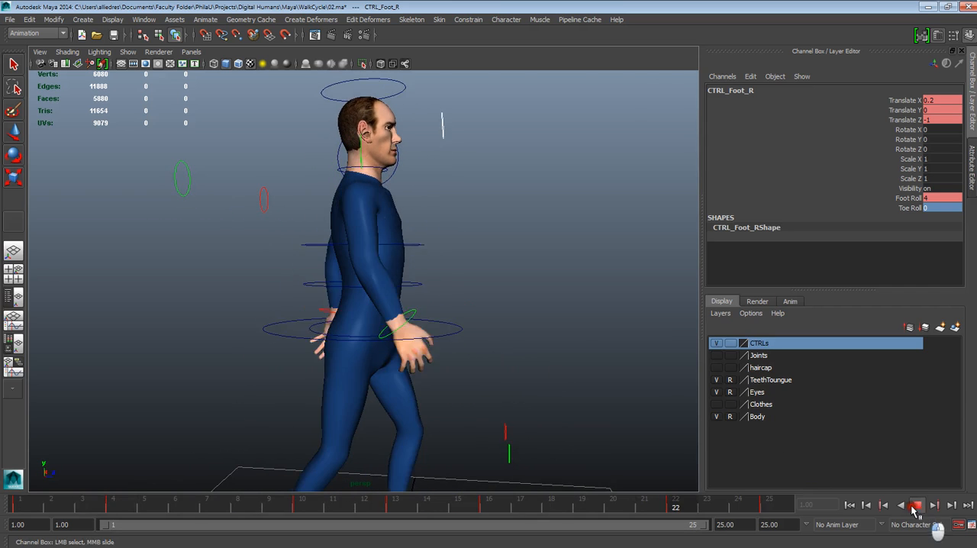
left_click(916, 505)
Rotate the chest control forward to a Rotate X of about 4.86
left_click(578, 334)
key("e")
left_click(422, 248)
left_click_drag(422, 249, 493, 348, "alt")
Replay the walk cycle from frame 1 and examine the posture, arm swing and feet from front, three-quarter and side views
left_click(850, 505)
left_click(917, 505)
left_click_drag(585, 415, 510, 398, "alt")
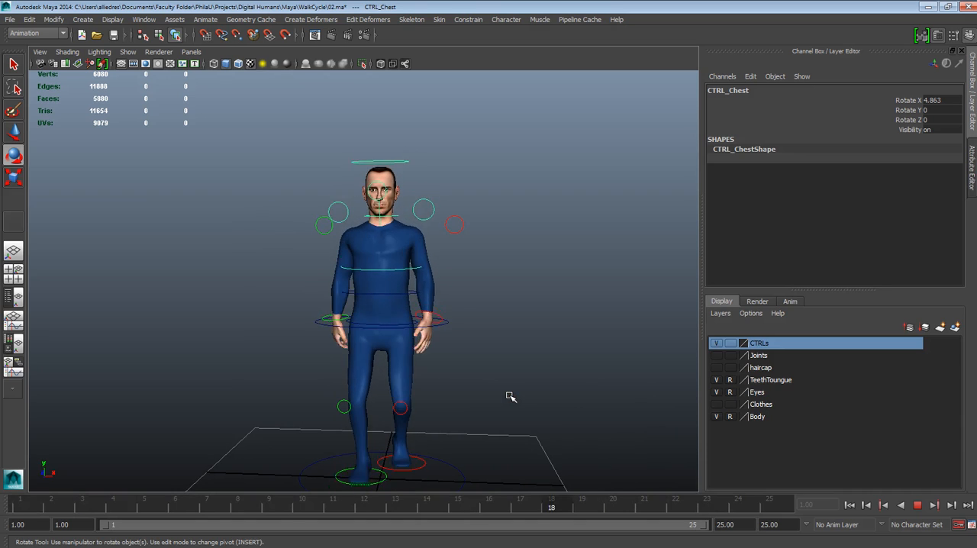
scroll(505, 397, "up", 4)
middle_click_drag(495, 352, 481, 283, "alt")
right_click_drag(481, 282, 433, 321, "alt")
left_click_drag(433, 320, 387, 326, "alt")
left_click_drag(510, 357, 463, 354, "alt")
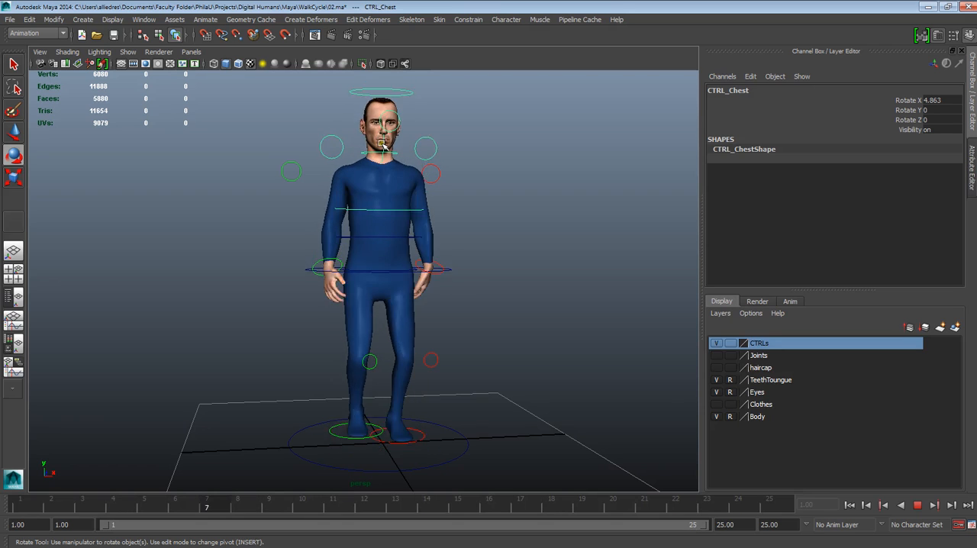
left_click_drag(382, 145, 459, 432, "alt")
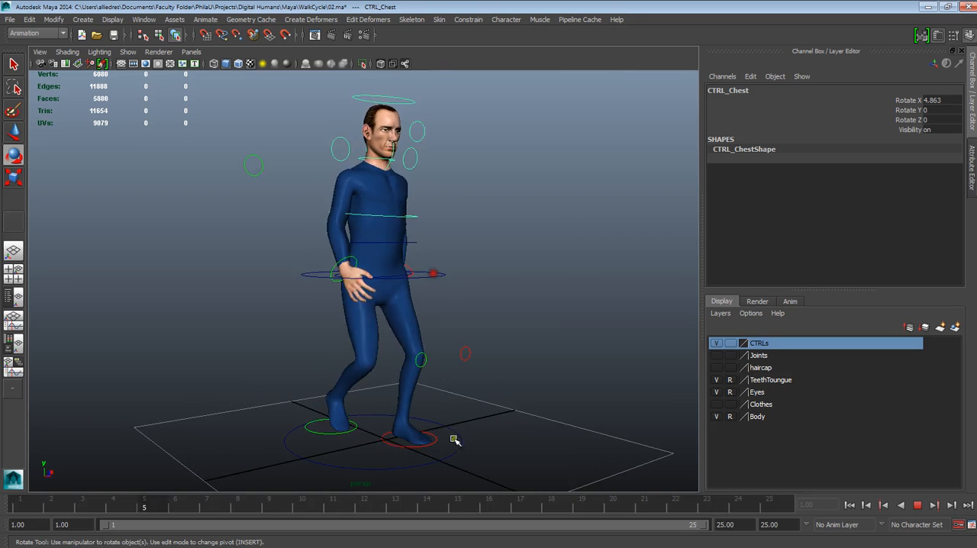
left_click_drag(383, 445, 402, 439, "alt")
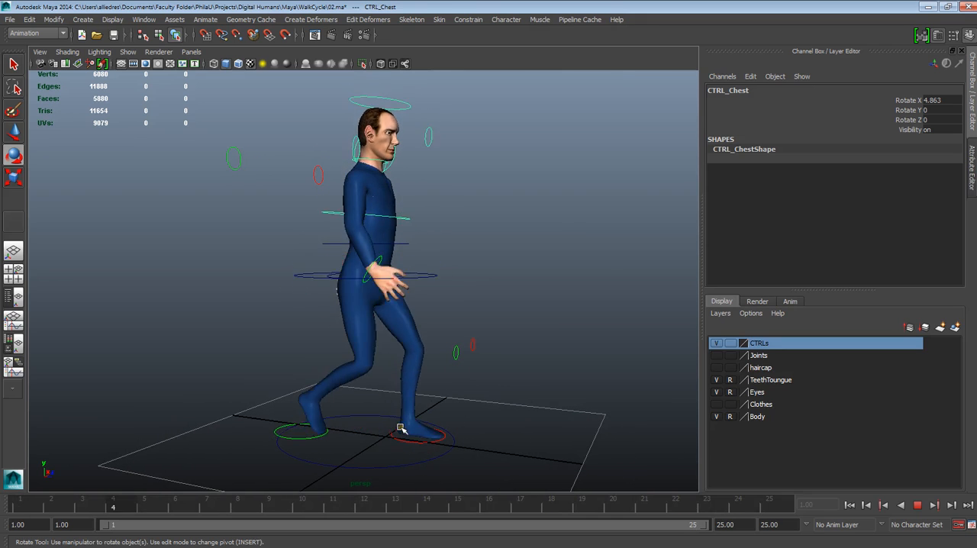
mouse_move(461, 392)
left_mouse_down("alt")
mouse_move(432, 388)
mouse_move(485, 391)
mouse_move(470, 396)
left_mouse_up("alt")
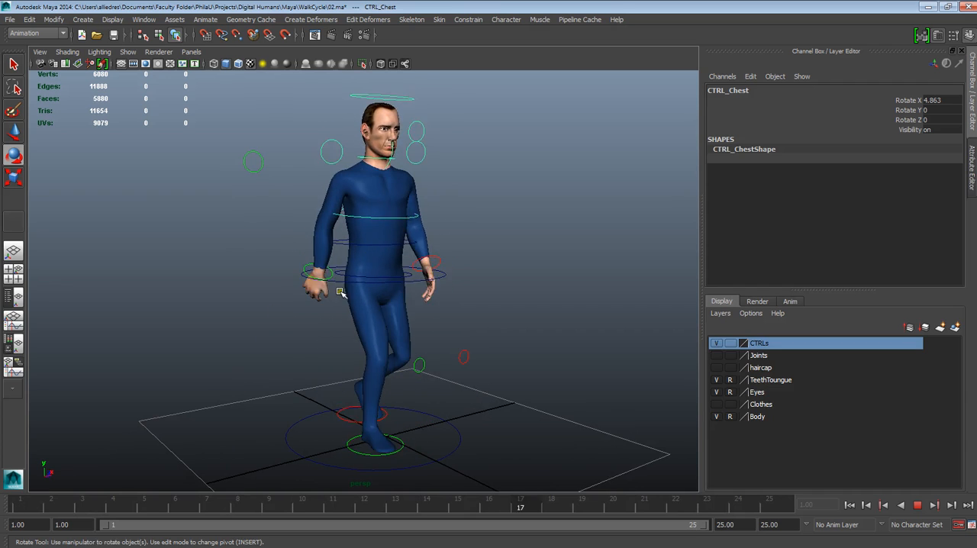
mouse_move(446, 369)
left_mouse_down("alt")
mouse_move(382, 362)
mouse_move(446, 364)
left_mouse_up("alt")
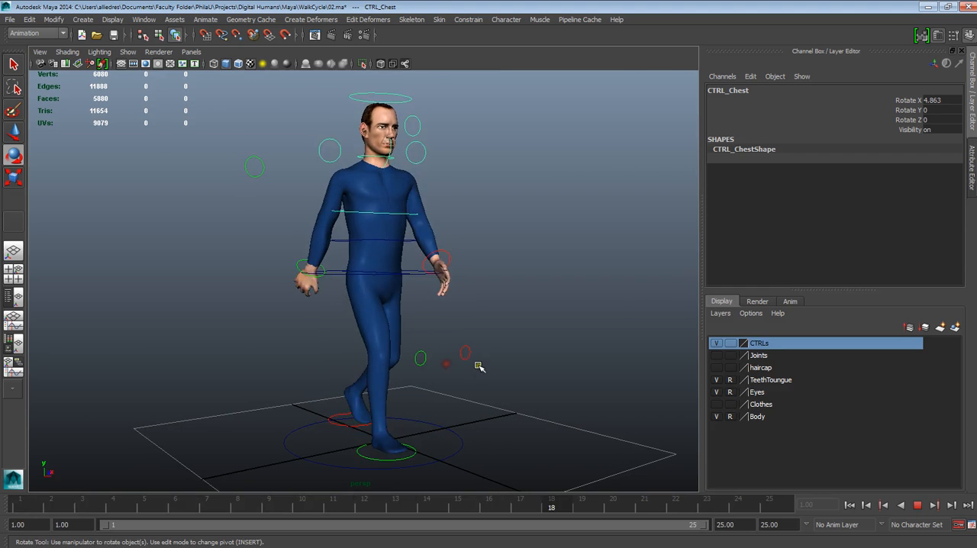